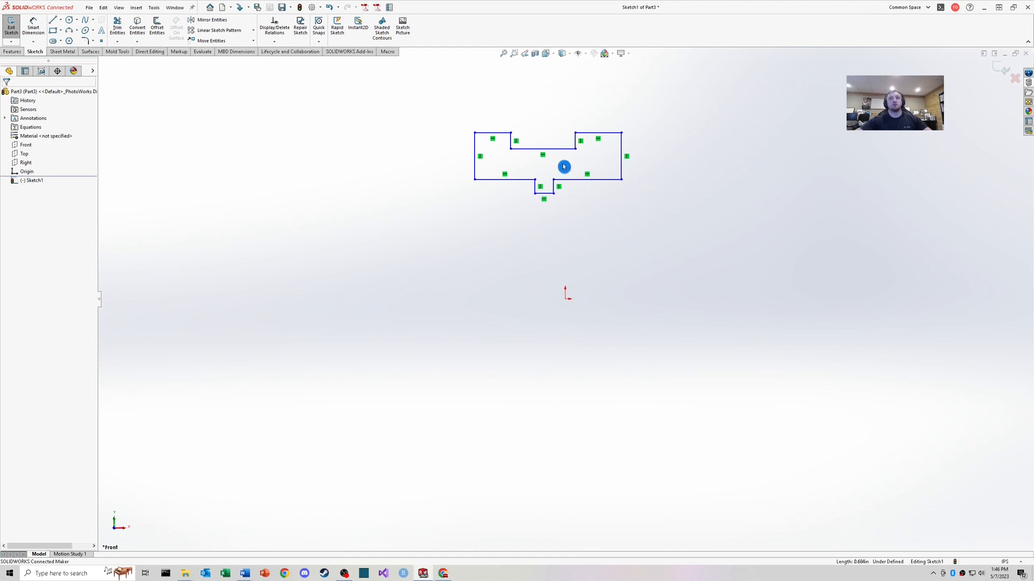
- Sketch a centerline from the midpoint of the recessed top edge through the midpoint of the bottom tab's edge to the origin
{"action": "key", "text": "s"}
{"action": "left_click", "coordinate": [591, 185]}
{"action": "left_click", "coordinate": [543, 149]}
{"action": "left_click", "coordinate": [543, 193]}
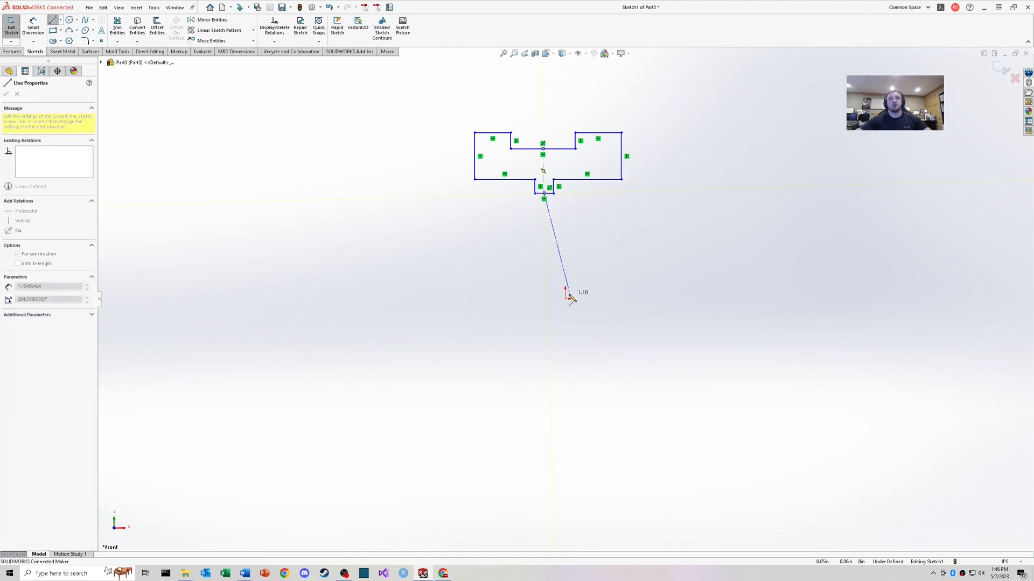
{"action": "left_click", "coordinate": [566, 299]}
{"action": "key", "text": "Escape"}
- Make both centerline segments vertical so the profile sits above the origin
{"action": "left_click", "coordinate": [549, 218]}
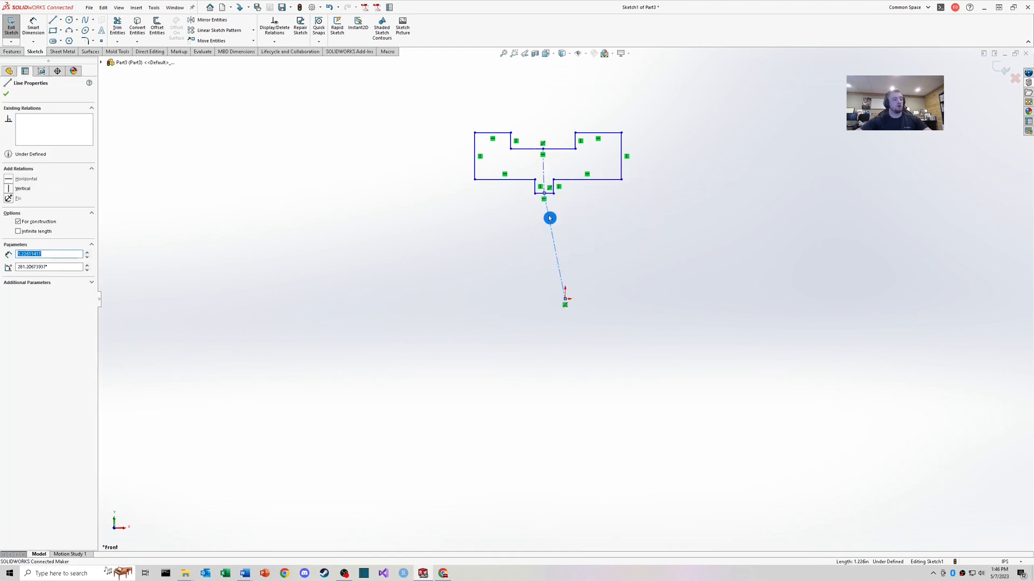
{"action": "left_click", "coordinate": [584, 179]}
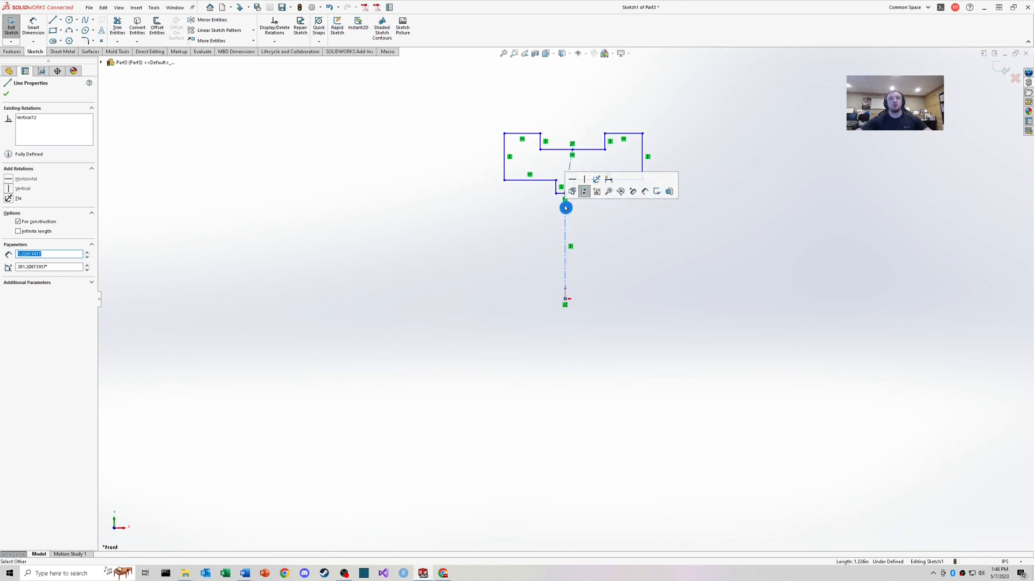
{"action": "left_click", "coordinate": [571, 165]}
{"action": "left_click", "coordinate": [607, 128]}
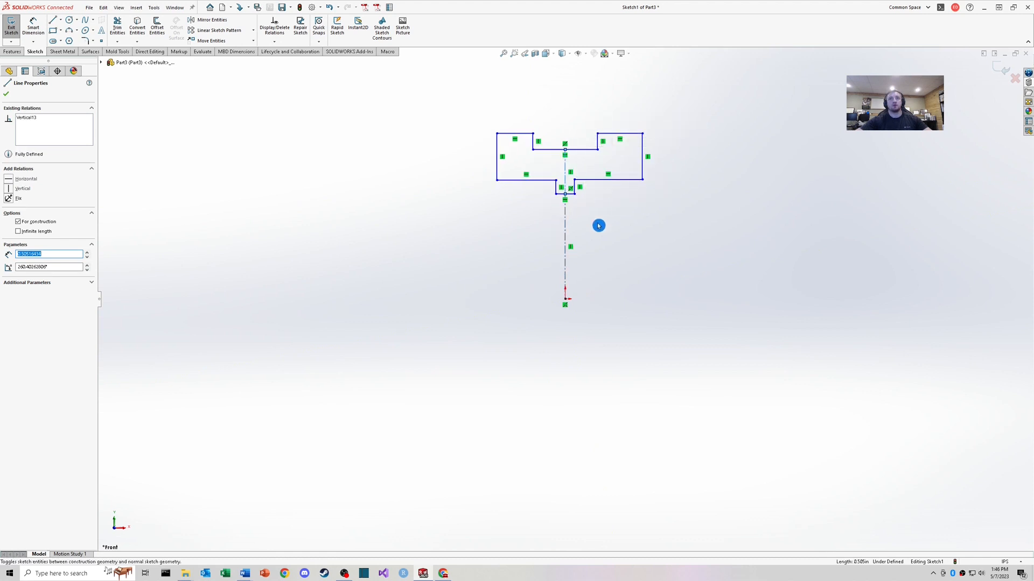
{"action": "left_click", "coordinate": [596, 206]}
- Add an equal relation between the two short top edges on either side of the recess
{"action": "scroll", "coordinate": [595, 206], "scroll_direction": "down", "scroll_amount": 3}
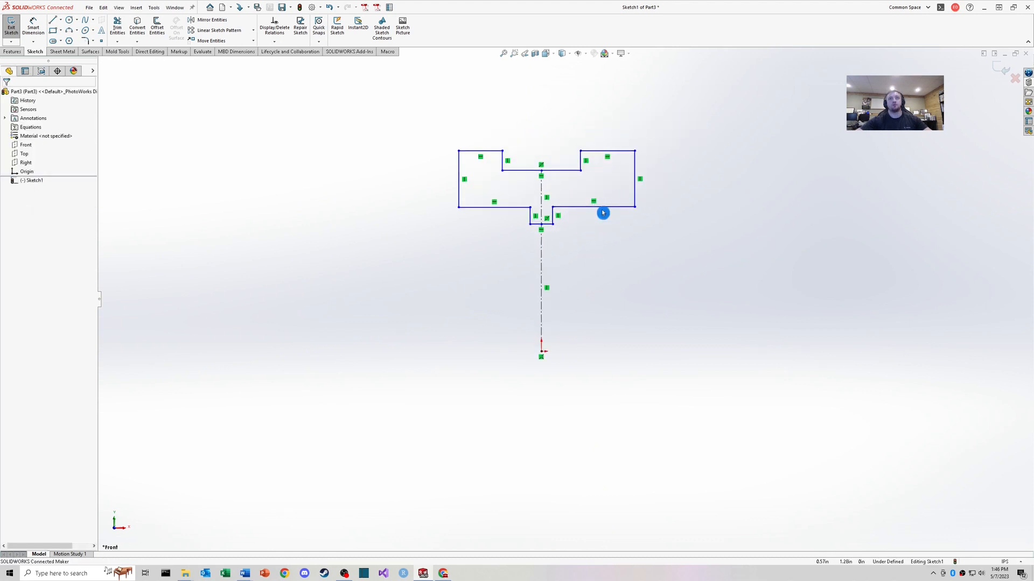
{"action": "left_click", "coordinate": [602, 155]}
{"action": "left_click", "coordinate": [481, 152], "text": "ctrl"}
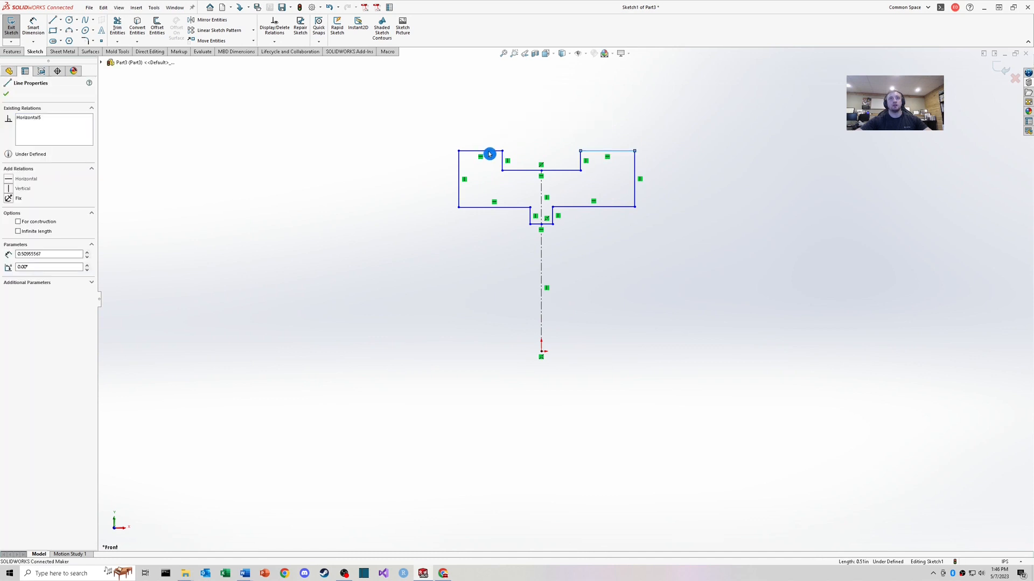
{"action": "left_click", "coordinate": [22, 272]}
{"action": "left_click", "coordinate": [510, 256]}
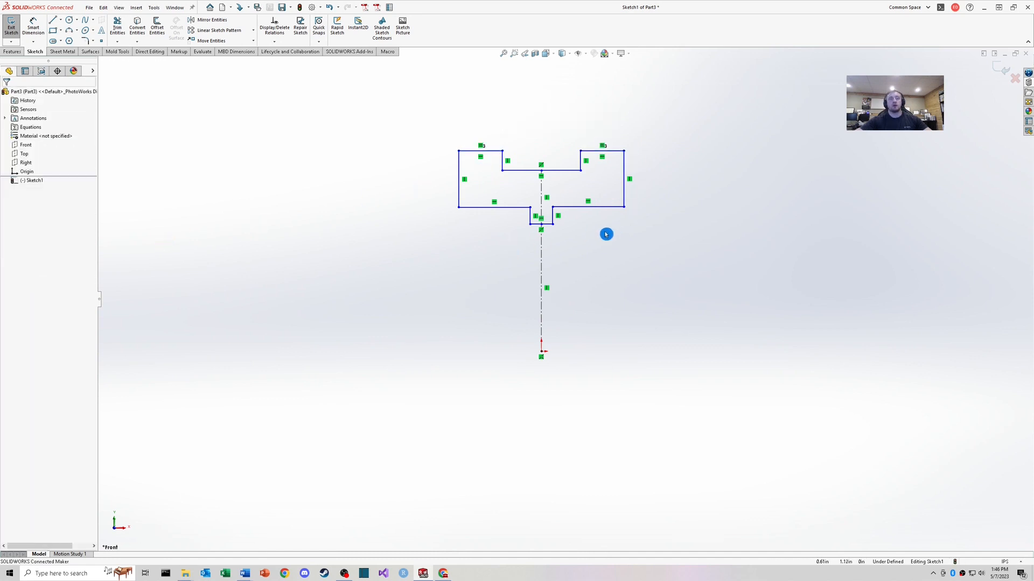
- Dimension the height of the profile's left vertical edge as 1 in
{"action": "scroll", "coordinate": [606, 235], "scroll_direction": "down", "scroll_amount": 1}
{"action": "right_click_drag", "start_coordinate": [581, 293], "coordinate": [574, 208]}
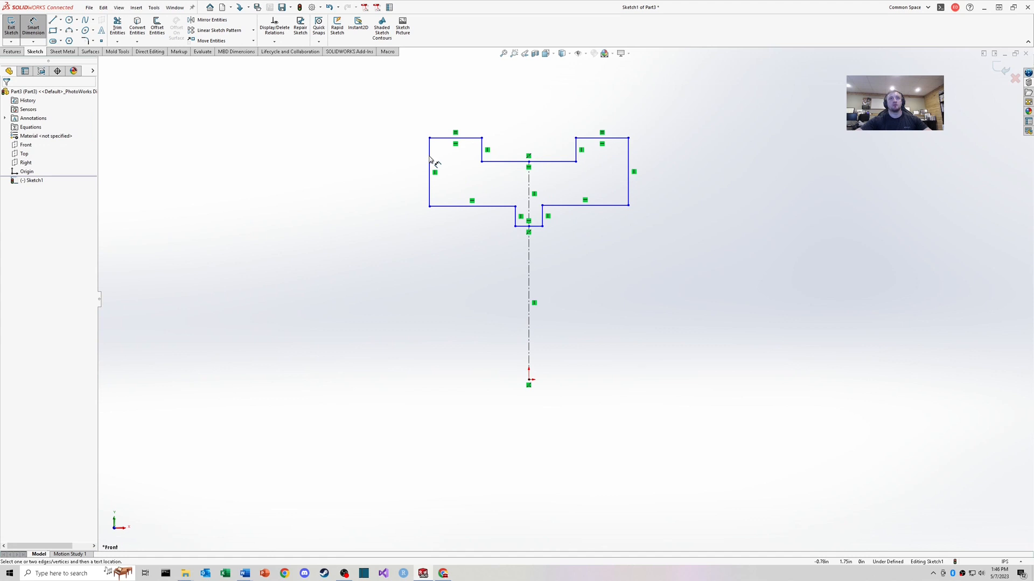
{"action": "left_click", "coordinate": [430, 162]}
{"action": "left_click", "coordinate": [378, 168]}
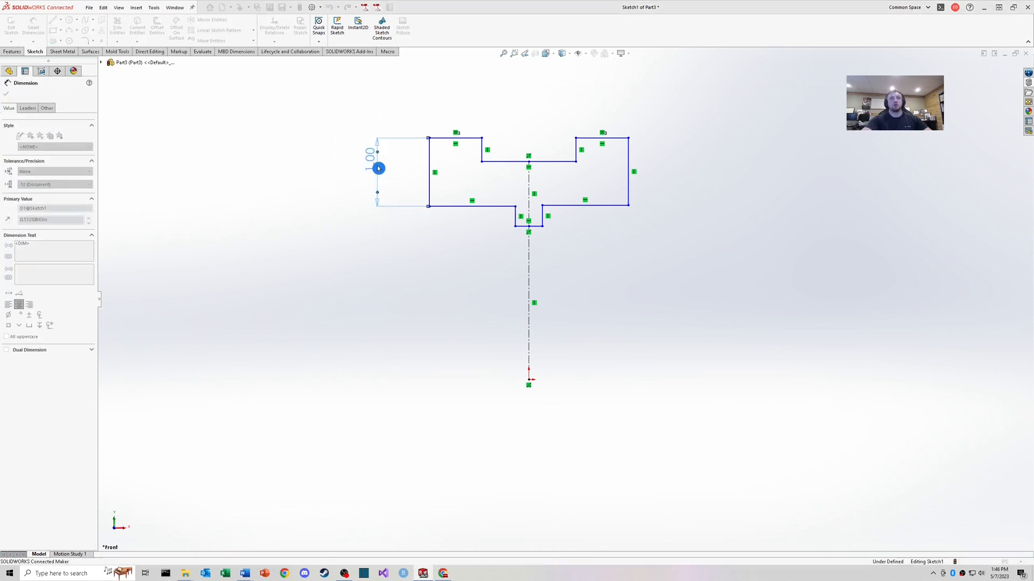
{"action": "type", "text": "1"}
{"action": "key", "text": "Return"}
- Dimension the overall width between the profile's outer vertical edges as 3 in
{"action": "left_click", "coordinate": [428, 156]}
{"action": "left_click", "coordinate": [626, 153]}
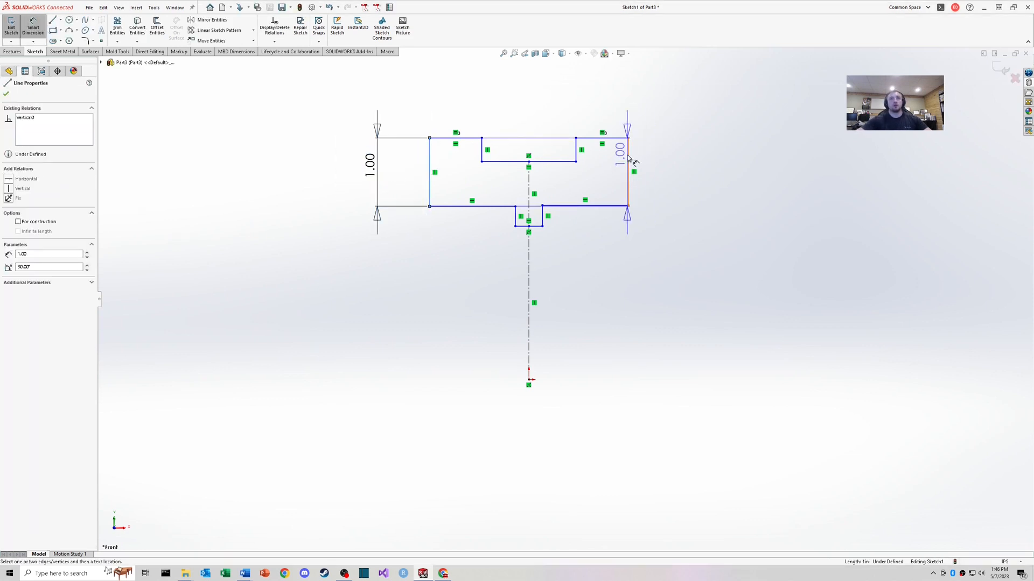
{"action": "left_click", "coordinate": [543, 101]}
{"action": "type", "text": "3"}
{"action": "key", "text": "Return"}
- Dimension the left top edge and the bottom tab's width as 0.5 in each
{"action": "left_click", "coordinate": [465, 138]}
{"action": "left_click", "coordinate": [466, 123]}
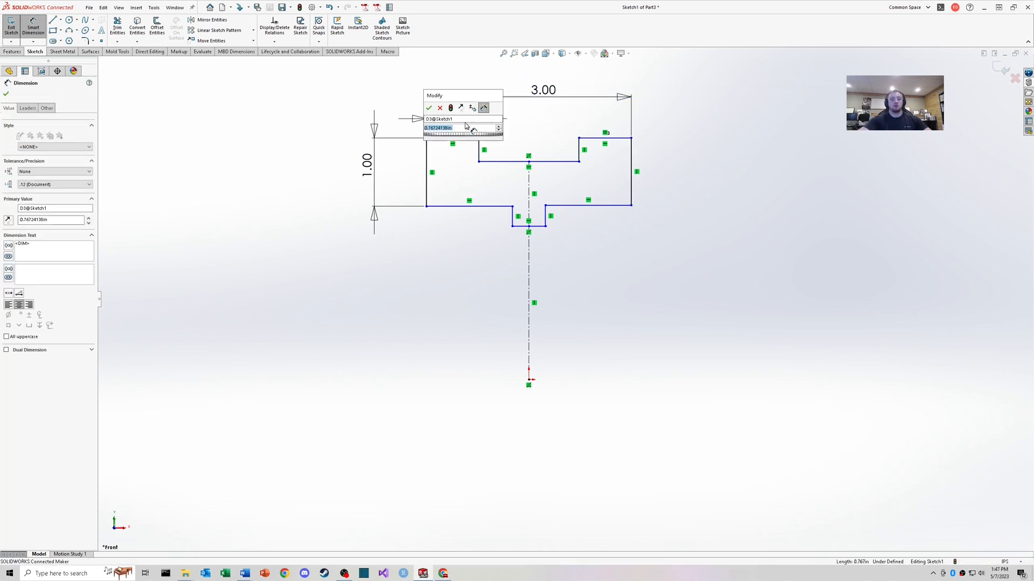
{"action": "type", "text": ".5"}
{"action": "key", "text": "Return"}
{"action": "left_click", "coordinate": [536, 227]}
{"action": "left_click", "coordinate": [613, 249]}
{"action": "type", "text": ".5"}
{"action": "key", "text": "Return"}
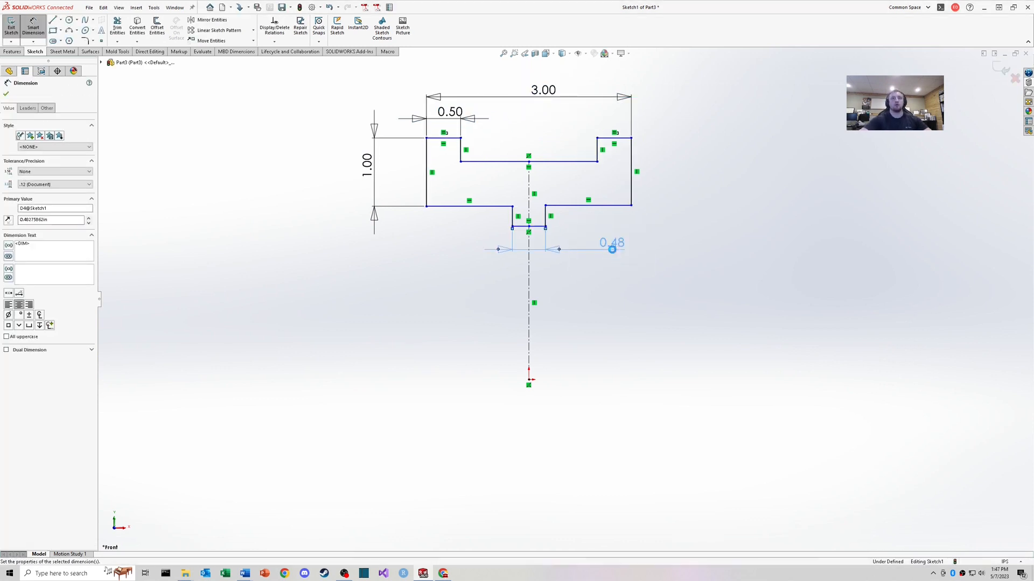
- Dimension the bottom tab's height below the right shoulder edge as 0.25 in
{"action": "left_click", "coordinate": [540, 226]}
{"action": "left_click", "coordinate": [568, 206]}
{"action": "left_click", "coordinate": [592, 217]}
{"action": "type", "text": ".25"}
{"action": "key", "text": "Return"}
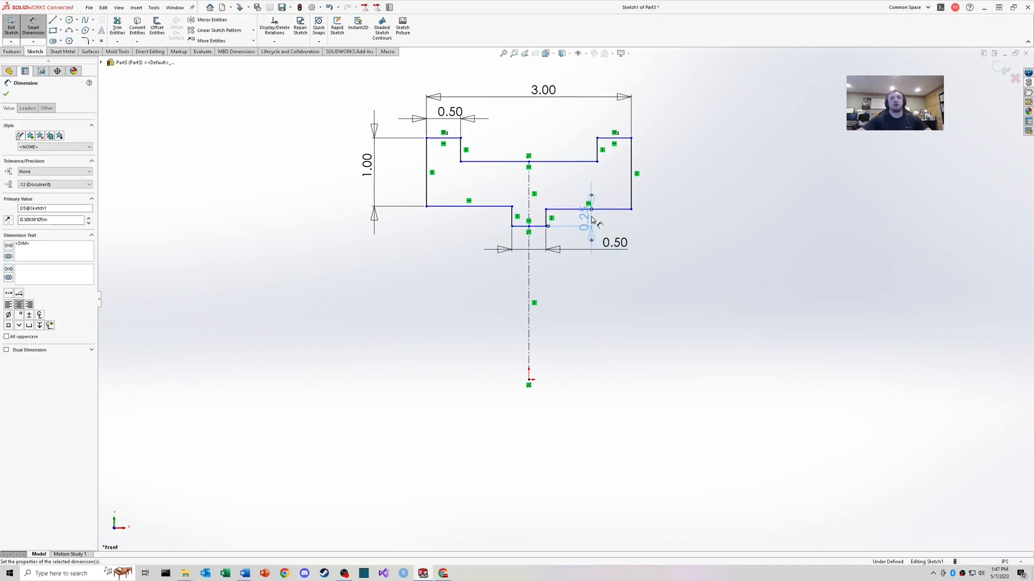
- Dimension the depth of the top recess below the right top edge as 0.25 in
{"action": "left_click", "coordinate": [611, 138]}
{"action": "left_click", "coordinate": [584, 162]}
{"action": "left_click", "coordinate": [681, 154]}
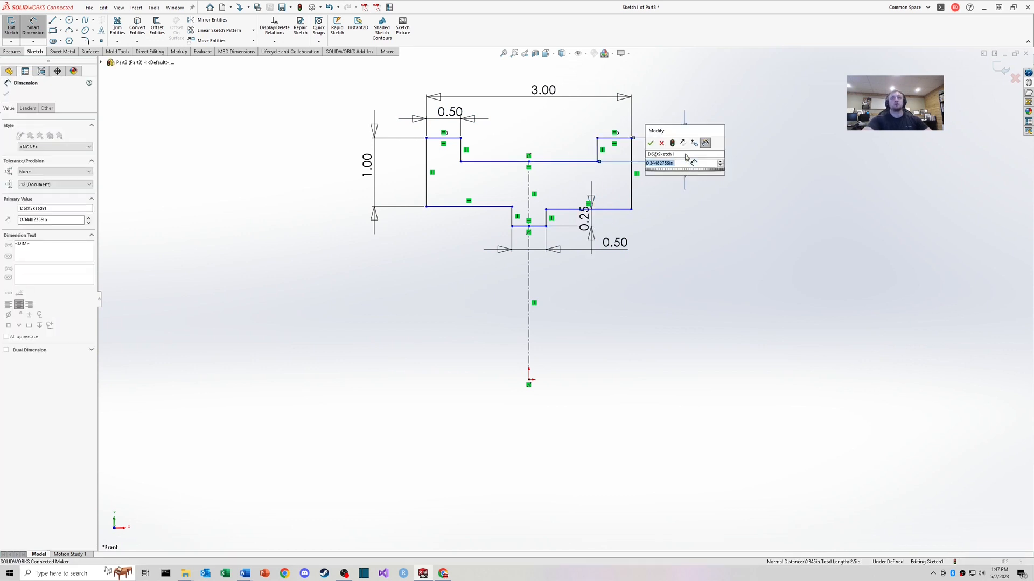
{"action": "type", "text": ".25"}
{"action": "key", "text": "Return"}
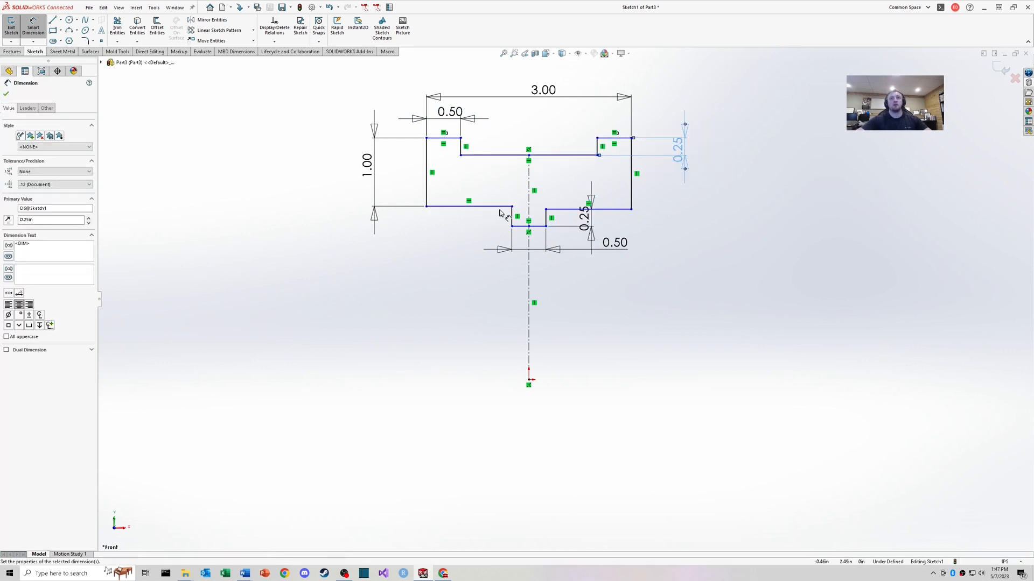
- Make the two lower shoulder edges collinear, and the two short top edges collinear as well
{"action": "key", "text": "Escape"}
{"action": "left_click_drag", "start_coordinate": [502, 207], "coordinate": [489, 197]}
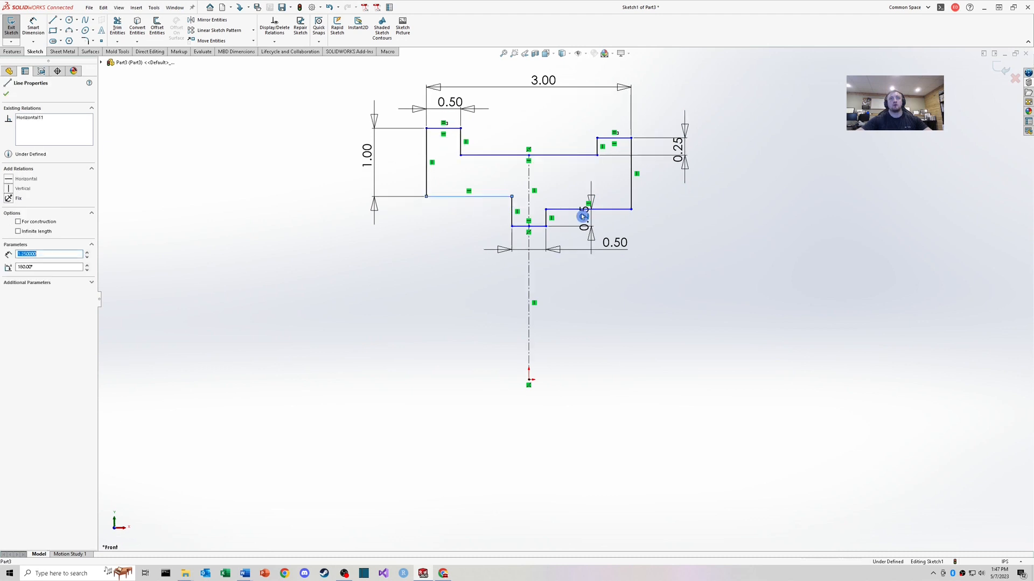
{"action": "left_click", "coordinate": [570, 212], "text": "ctrl"}
{"action": "left_click", "coordinate": [12, 247]}
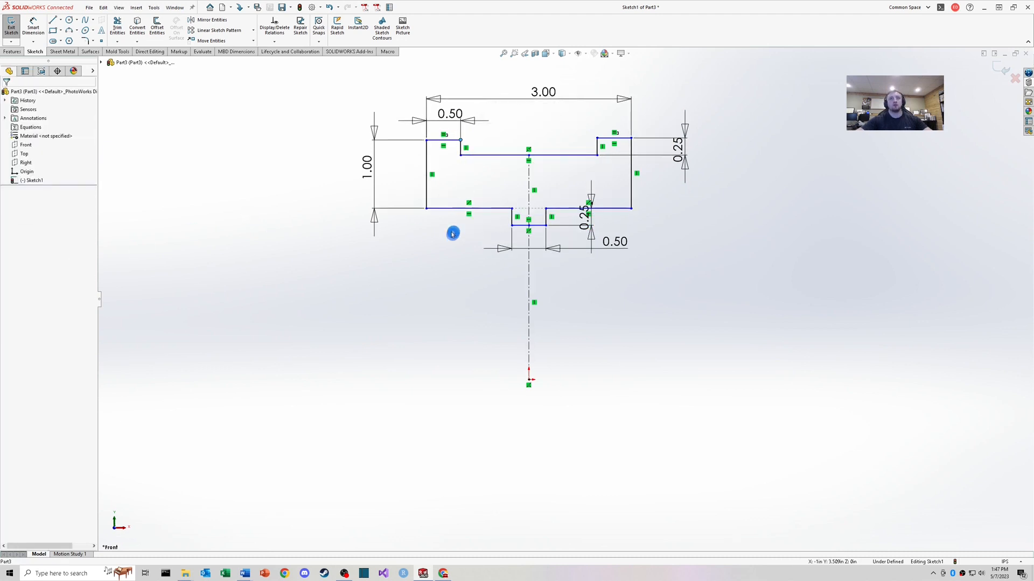
{"action": "left_click", "coordinate": [457, 140]}
{"action": "left_click", "coordinate": [605, 158], "text": "ctrl"}
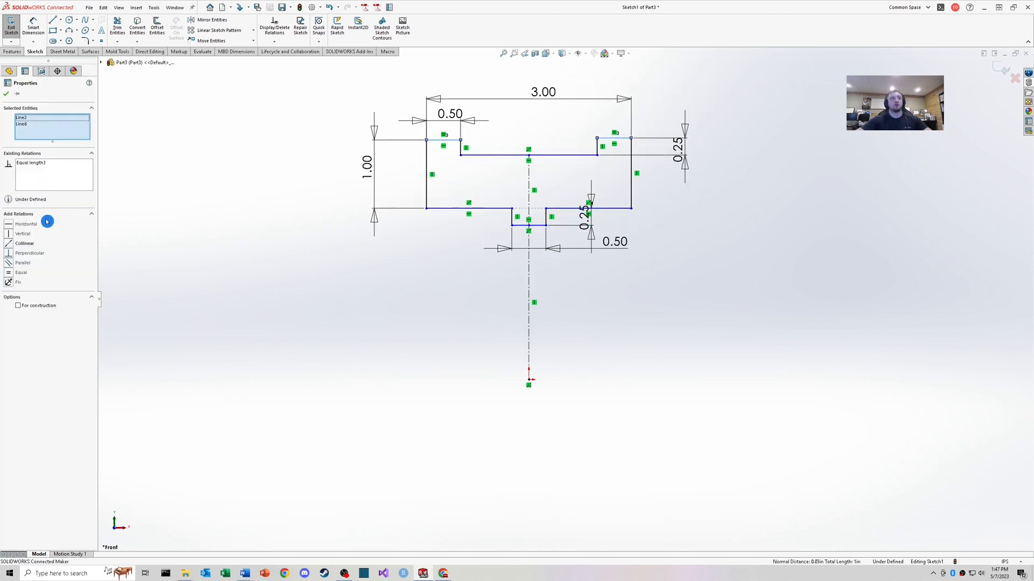
{"action": "left_click", "coordinate": [16, 245]}
{"action": "right_click_drag", "start_coordinate": [484, 275], "coordinate": [500, 228]}
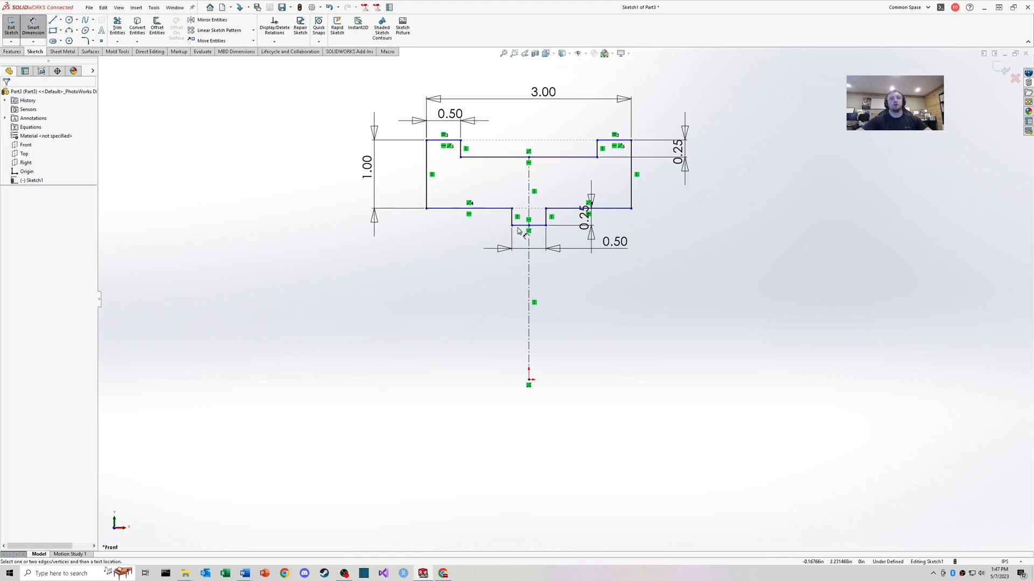
{"action": "left_click", "coordinate": [520, 226]}
{"action": "key", "text": "Escape"}
- Sketch a horizontal centerline about 1.8 in long from the origin to the left
{"action": "right_click_drag", "start_coordinate": [480, 358], "coordinate": [534, 393]}
{"action": "left_click", "coordinate": [529, 379]}
{"action": "left_click", "coordinate": [406, 379]}
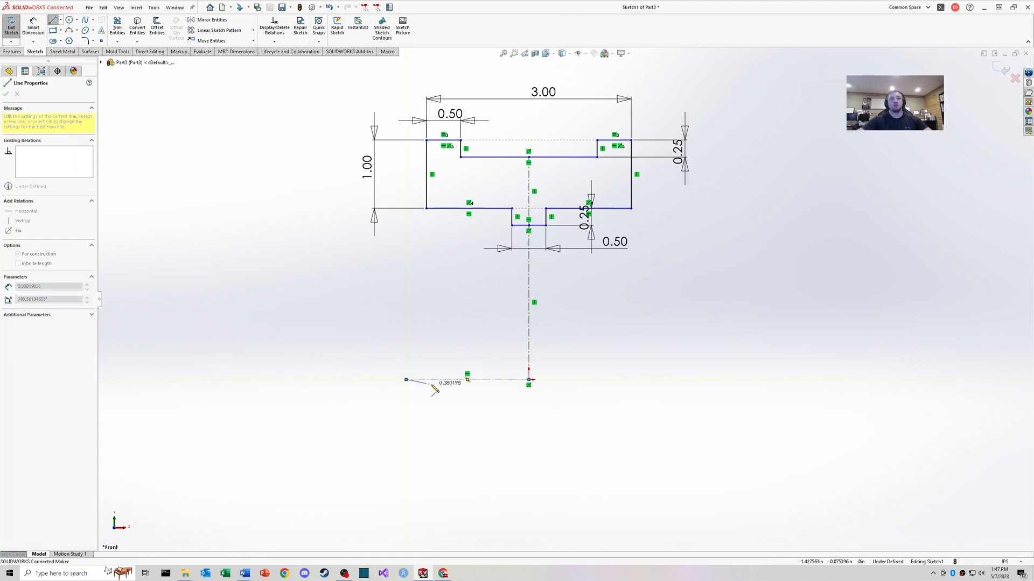
{"action": "key", "text": "Escape"}
- Dimension the distance from the horizontal centerline to the bottom tab's lower edge as 2 in
{"action": "right_click_drag", "start_coordinate": [441, 385], "coordinate": [489, 340]}
{"action": "left_click", "coordinate": [505, 388]}
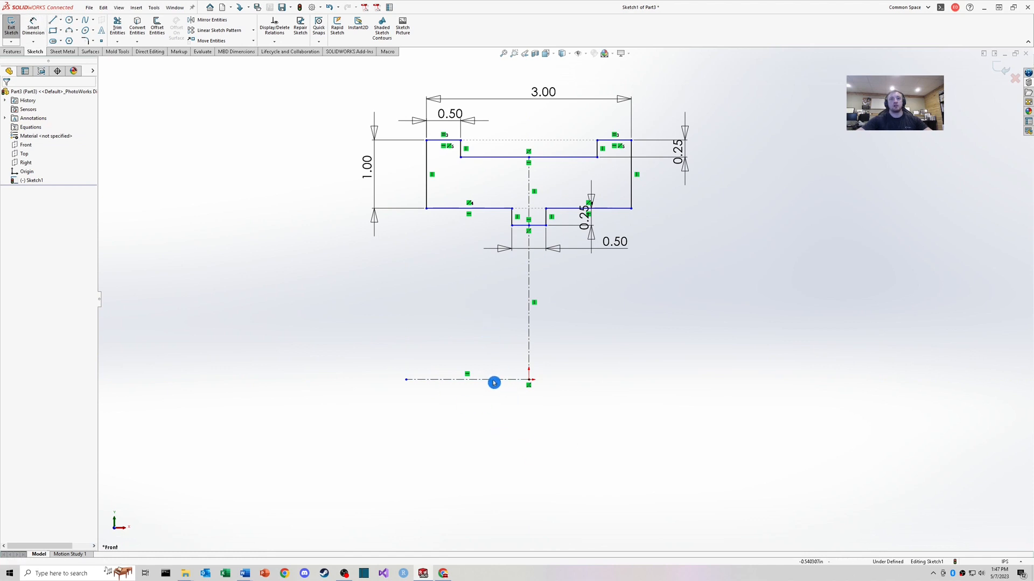
{"action": "left_click", "coordinate": [506, 380]}
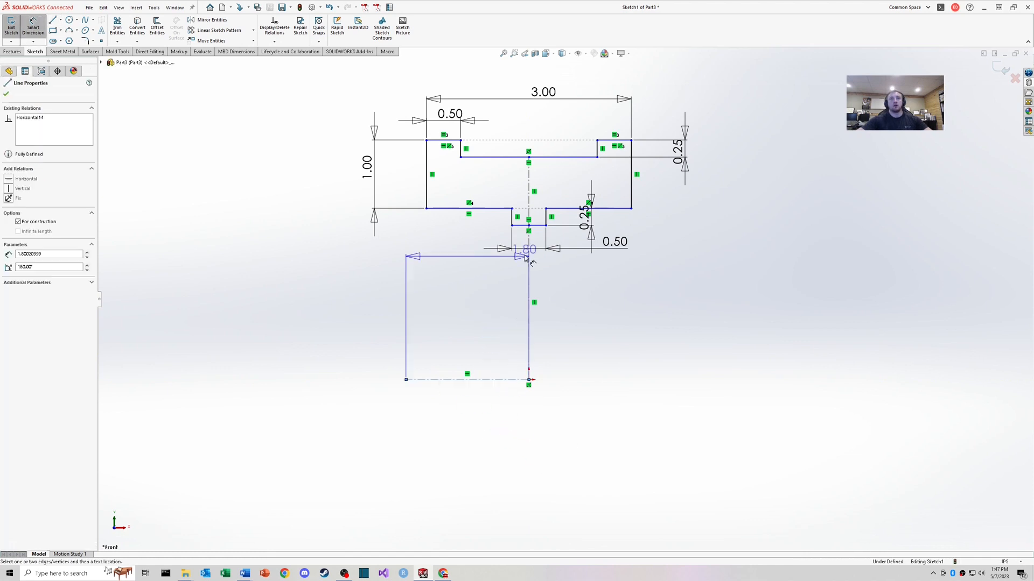
{"action": "left_click", "coordinate": [527, 226]}
{"action": "left_click", "coordinate": [364, 299]}
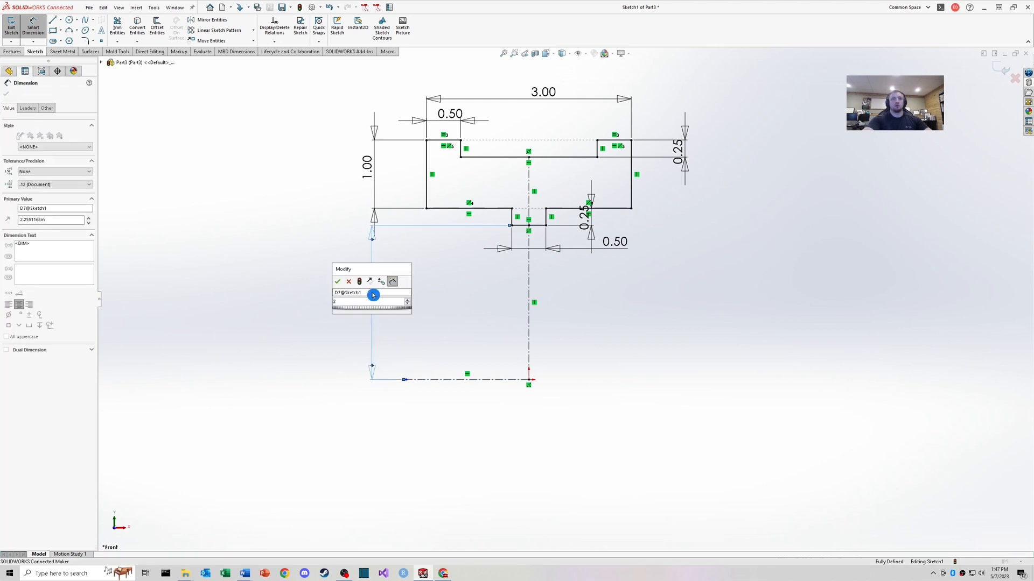
{"action": "type", "text": "2"}
{"action": "key", "text": "Return"}
{"action": "left_click", "coordinate": [620, 309]}
{"action": "key", "text": "Escape"}
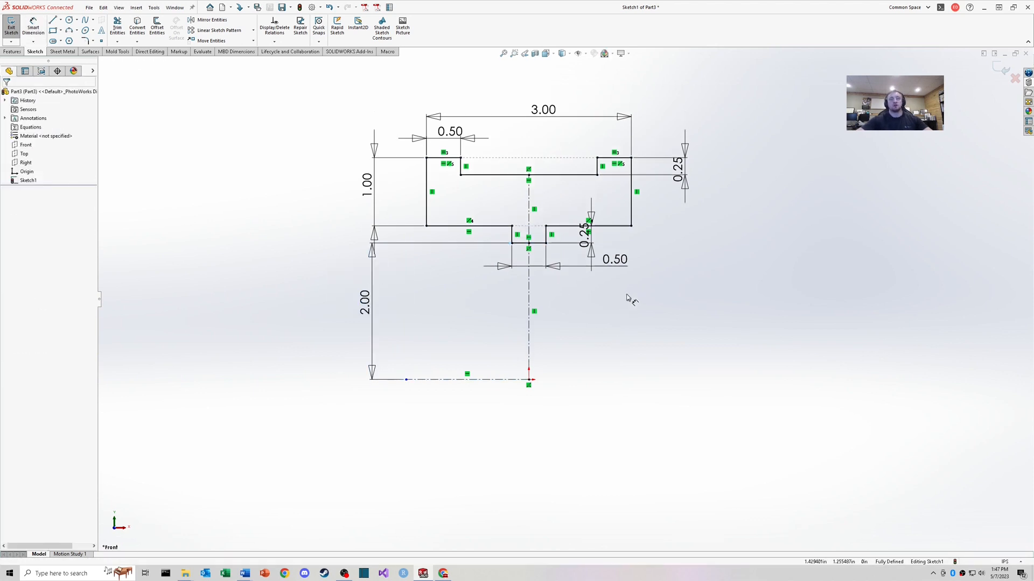
- Revolve the profile 360 degrees about the horizontal centerline in an isometric view
{"action": "key", "text": "ctrl+7"}
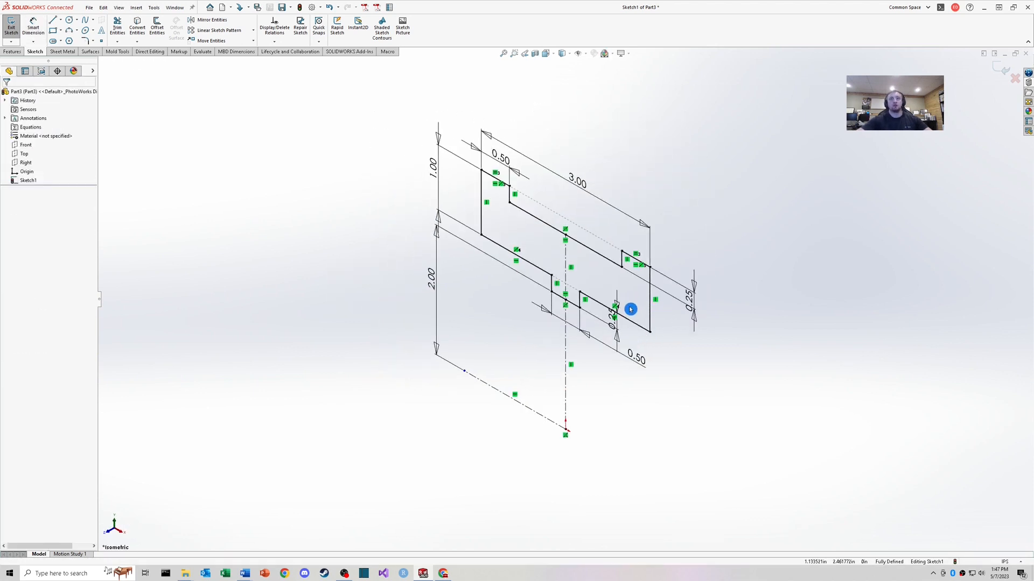
{"action": "left_click", "coordinate": [8, 52]}
{"action": "left_click", "coordinate": [39, 27]}
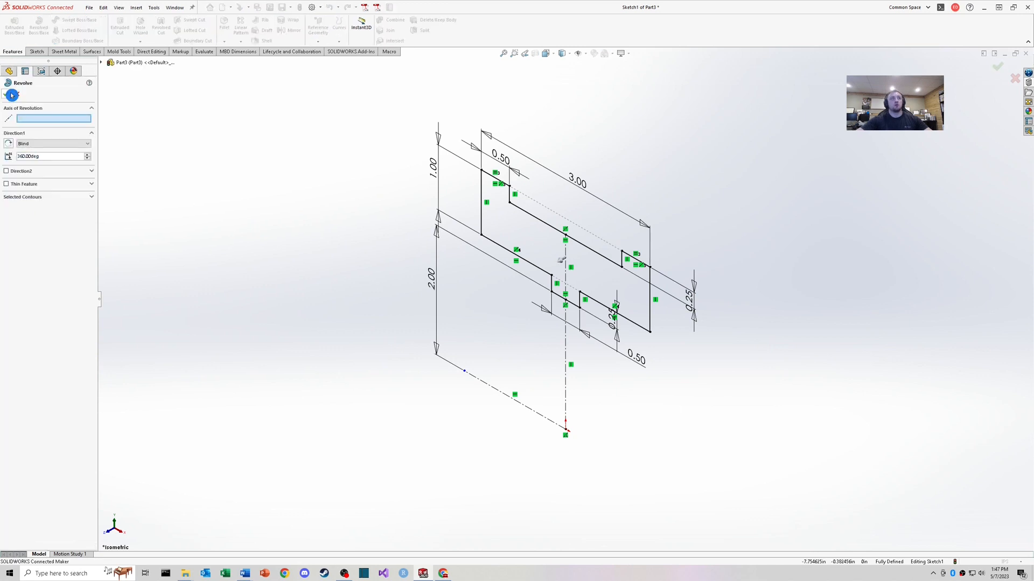
{"action": "left_click", "coordinate": [498, 394]}
{"action": "scroll", "coordinate": [559, 417], "scroll_direction": "up", "scroll_amount": 2}
{"action": "scroll", "coordinate": [607, 450], "scroll_direction": "down", "scroll_amount": 3}
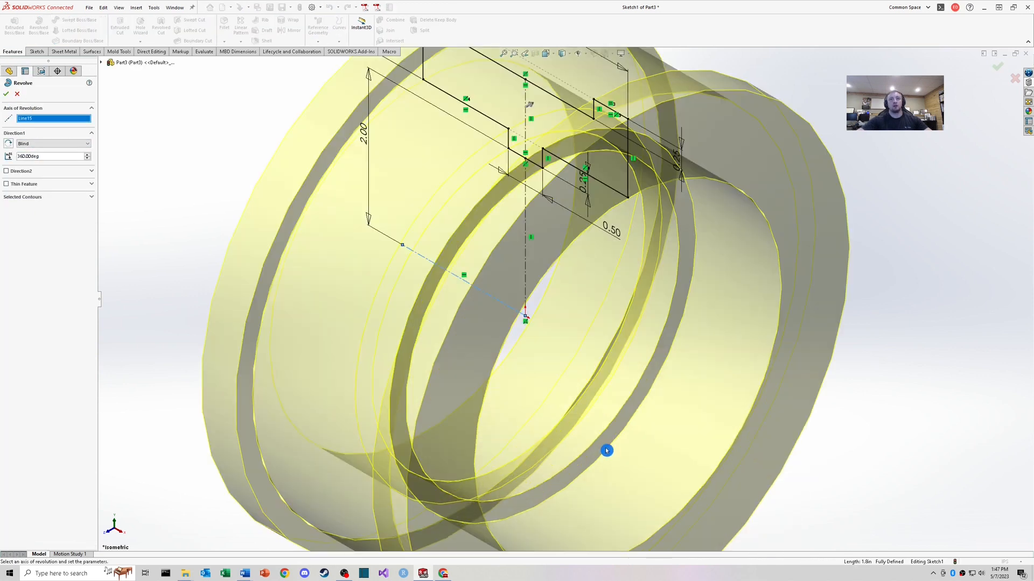
{"action": "middle_click_drag", "start_coordinate": [607, 450], "coordinate": [619, 406]}
{"action": "scroll", "coordinate": [619, 406], "scroll_direction": "up", "scroll_amount": 4}
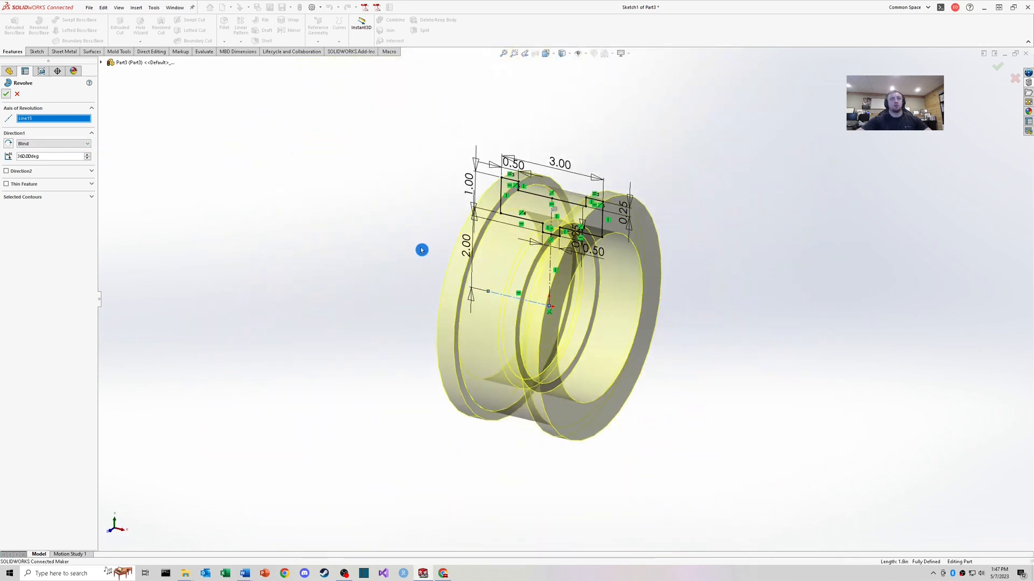
{"action": "key", "text": "Return"}
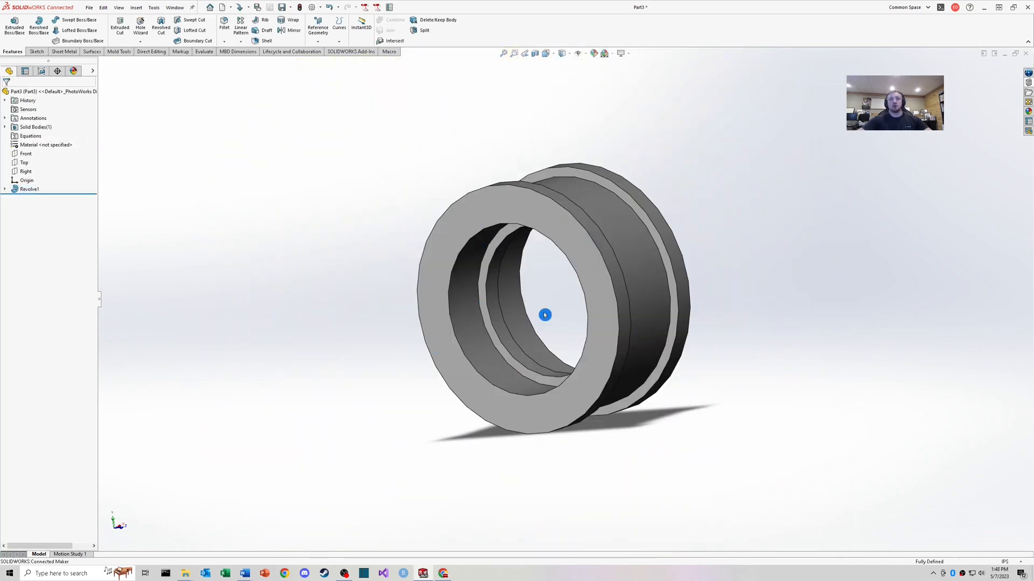
- Examine the revolved ring's outer groove and inner rib faces from several angles
{"action": "mouse_move", "coordinate": [499, 291]}
{"action": "middle_mouse_down"}
{"action": "mouse_move", "coordinate": [522, 341]}
{"action": "mouse_move", "coordinate": [540, 297]}
{"action": "mouse_move", "coordinate": [531, 277]}
{"action": "mouse_move", "coordinate": [577, 267]}
{"action": "mouse_move", "coordinate": [578, 196]}
{"action": "middle_mouse_up"}
{"action": "scroll", "coordinate": [549, 269], "scroll_direction": "down", "scroll_amount": 2}
{"action": "left_click", "coordinate": [499, 226]}
{"action": "left_click", "coordinate": [573, 227]}
{"action": "middle_click_drag", "start_coordinate": [550, 282], "coordinate": [533, 233]}
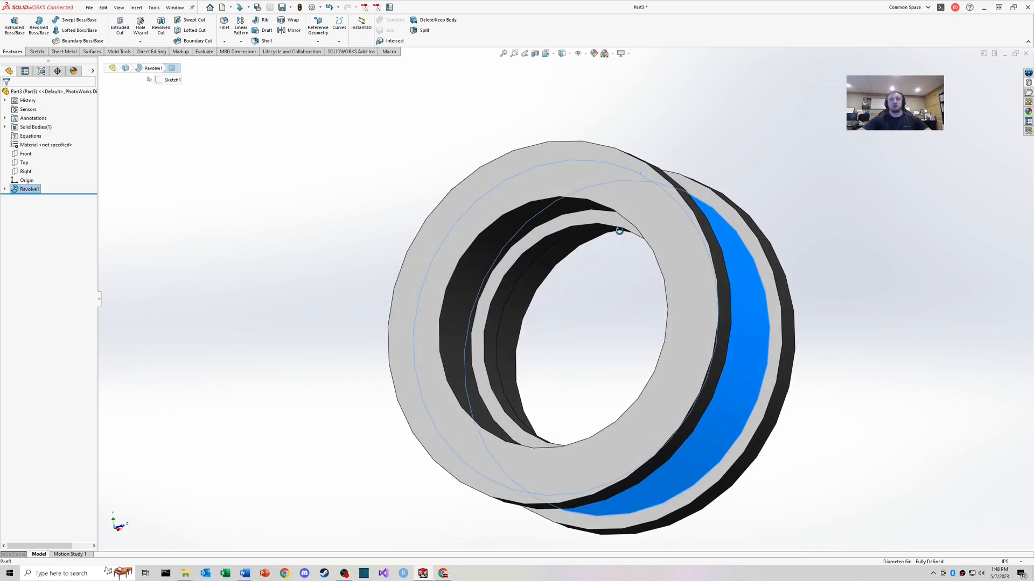
{"action": "left_click", "coordinate": [533, 232]}
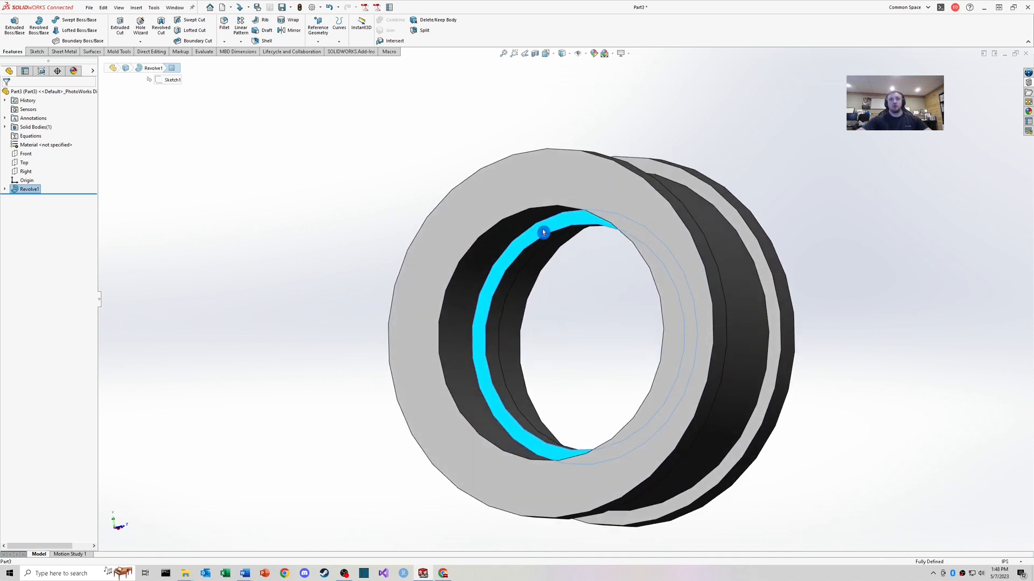
{"action": "middle_click_drag", "start_coordinate": [567, 264], "coordinate": [567, 335]}
{"action": "left_click", "coordinate": [699, 233]}
{"action": "left_click", "coordinate": [756, 266]}
{"action": "scroll", "coordinate": [588, 283], "scroll_direction": "up", "scroll_amount": 2}
{"action": "scroll", "coordinate": [610, 316], "scroll_direction": "up", "scroll_amount": 3}
{"action": "scroll", "coordinate": [609, 316], "scroll_direction": "down", "scroll_amount": 2}
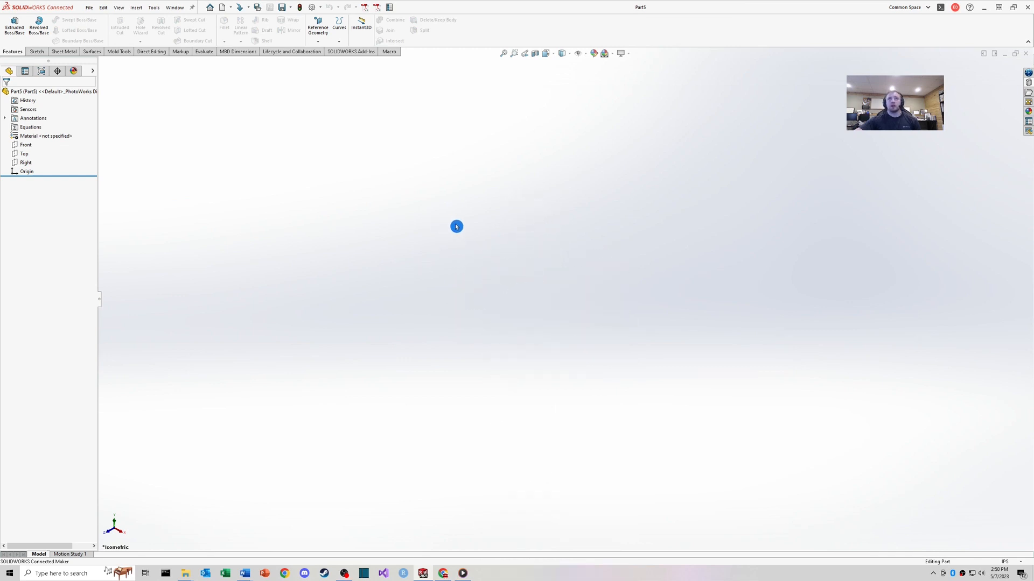
- Start a 3D sketch and draw a line about 1.55 in long from the origin straight up along Y
{"action": "left_click", "coordinate": [36, 51]}
{"action": "left_click", "coordinate": [11, 42]}
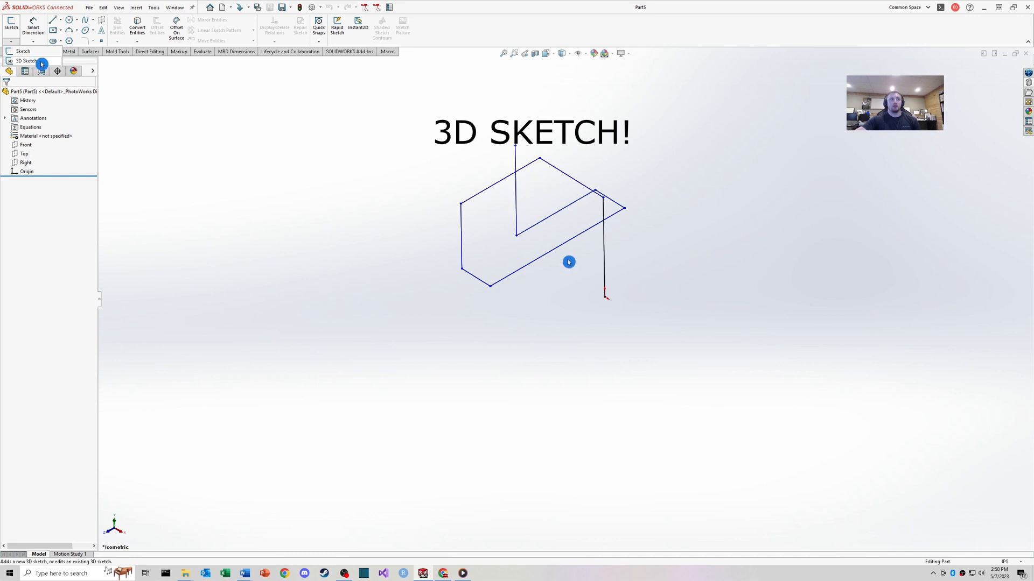
{"action": "left_click", "coordinate": [41, 63]}
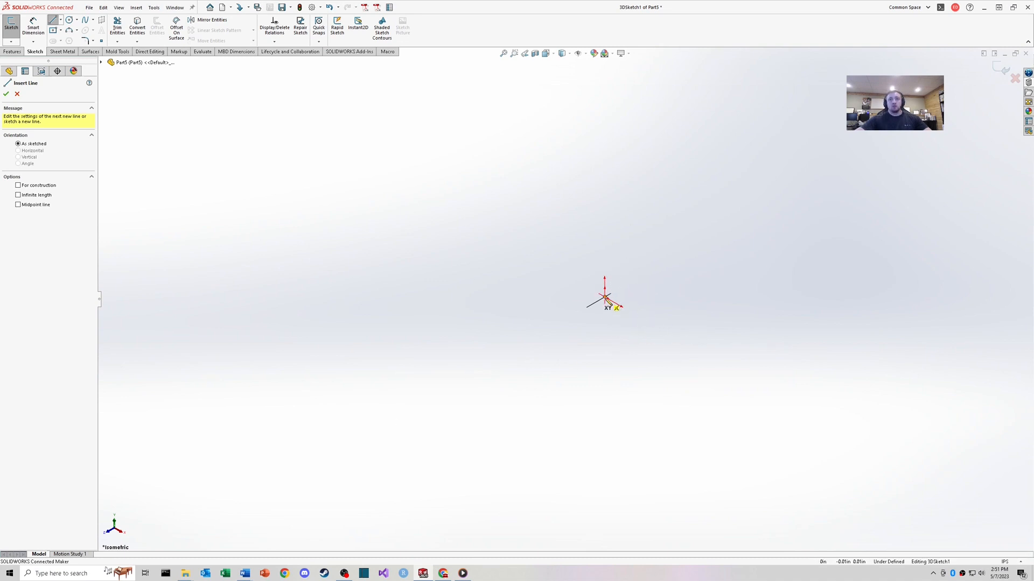
{"action": "left_click", "coordinate": [605, 298]}
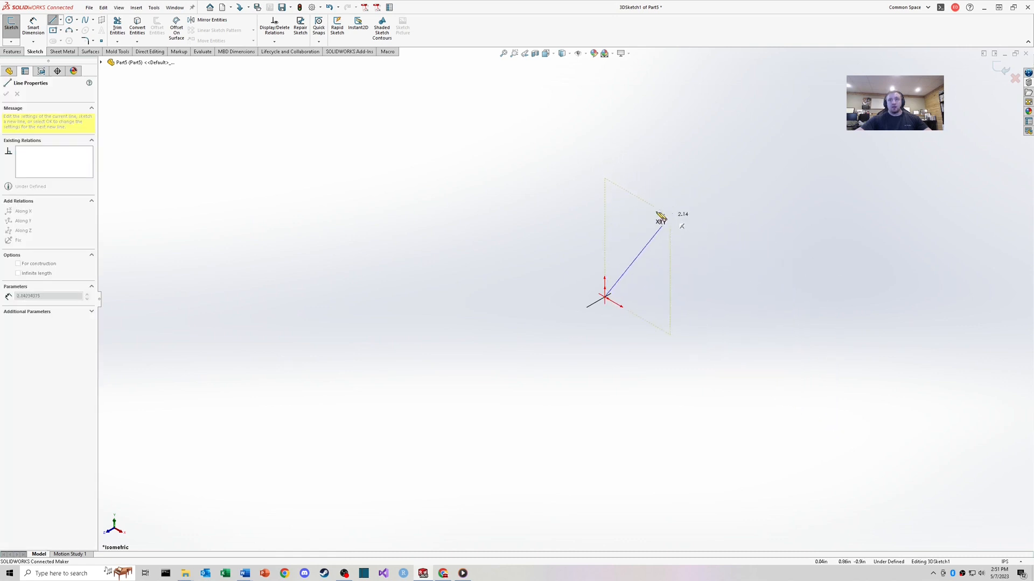
{"action": "left_click", "coordinate": [605, 201]}
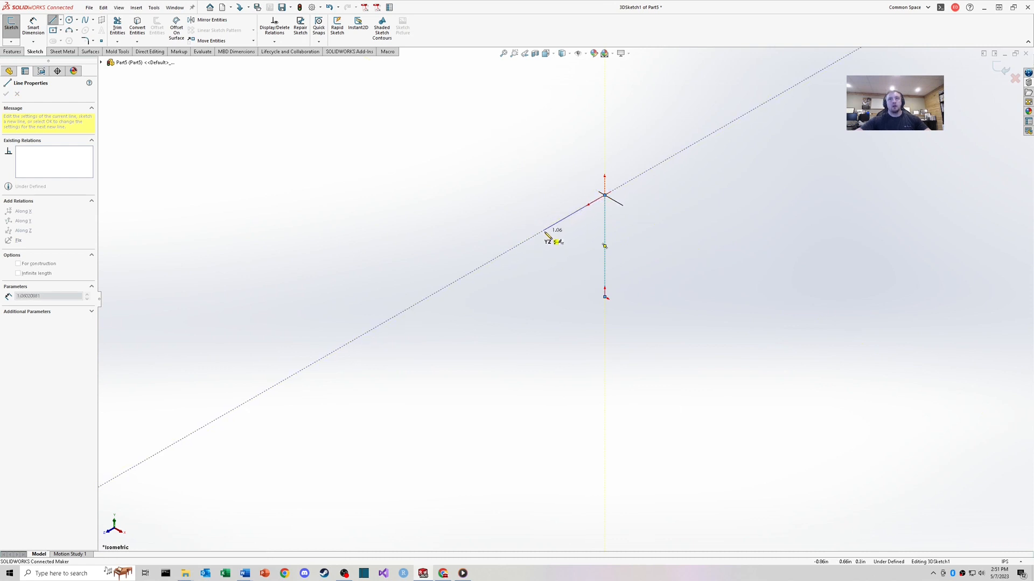
- Cycle the sketching plane to XY and draw a line from the vertical line's upper end in the negative X direction
{"action": "key", "text": "Tab"}
{"action": "key", "text": "Tab"}
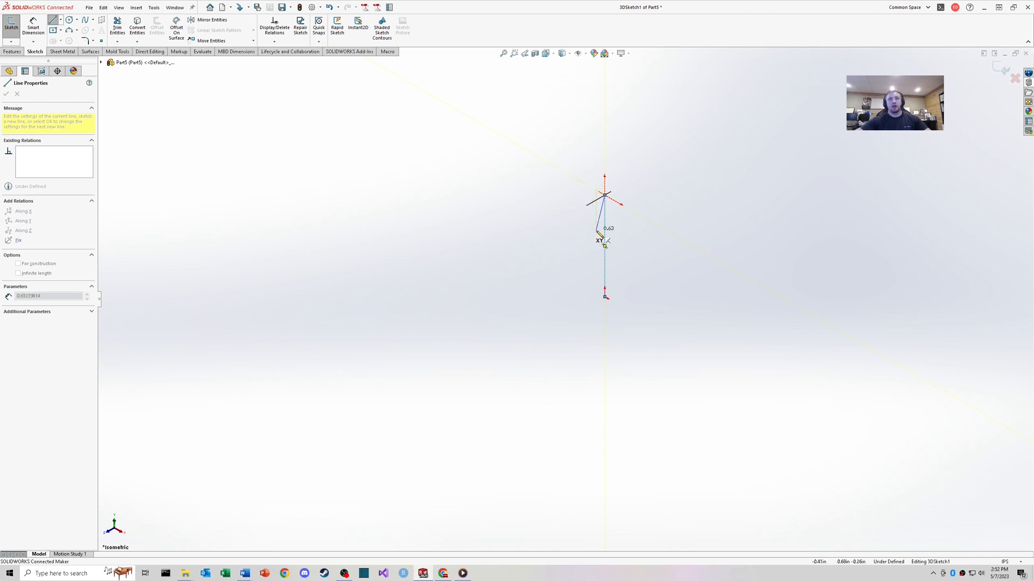
{"action": "mouse_move", "coordinate": [589, 213]}
{"action": "middle_mouse_down"}
{"action": "mouse_move", "coordinate": [520, 179]}
{"action": "mouse_move", "coordinate": [538, 182]}
{"action": "middle_mouse_up"}
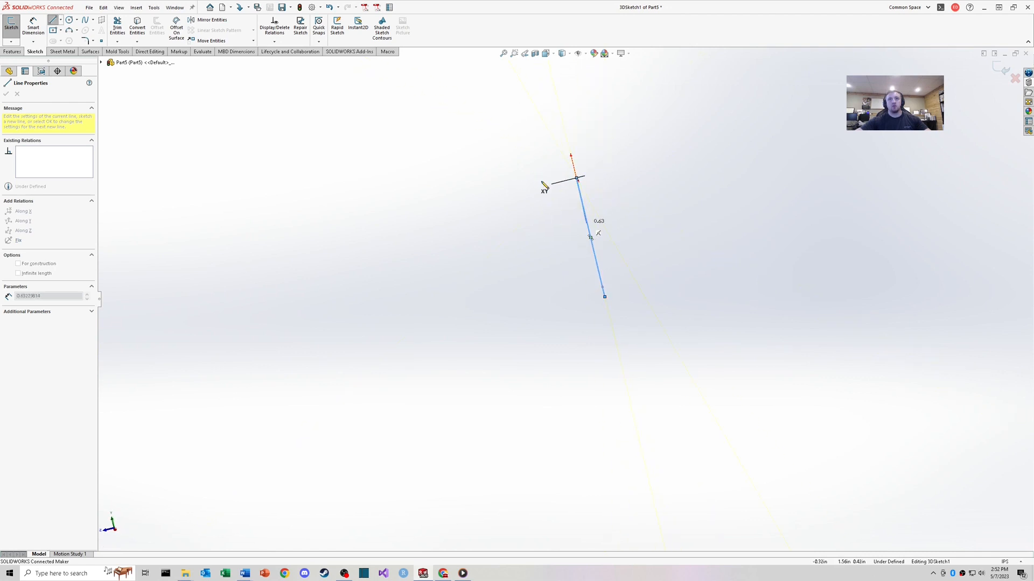
{"action": "key", "text": "Tab"}
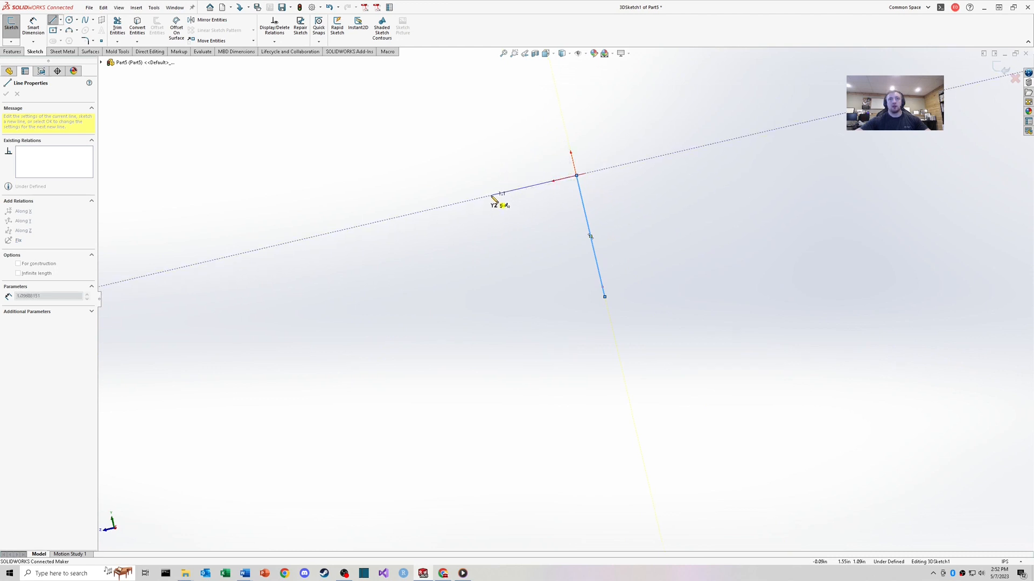
{"action": "mouse_move", "coordinate": [491, 199]}
{"action": "middle_mouse_down"}
{"action": "mouse_move", "coordinate": [542, 231]}
{"action": "mouse_move", "coordinate": [603, 208]}
{"action": "mouse_move", "coordinate": [609, 189]}
{"action": "mouse_move", "coordinate": [611, 225]}
{"action": "mouse_move", "coordinate": [607, 212]}
{"action": "middle_mouse_up"}
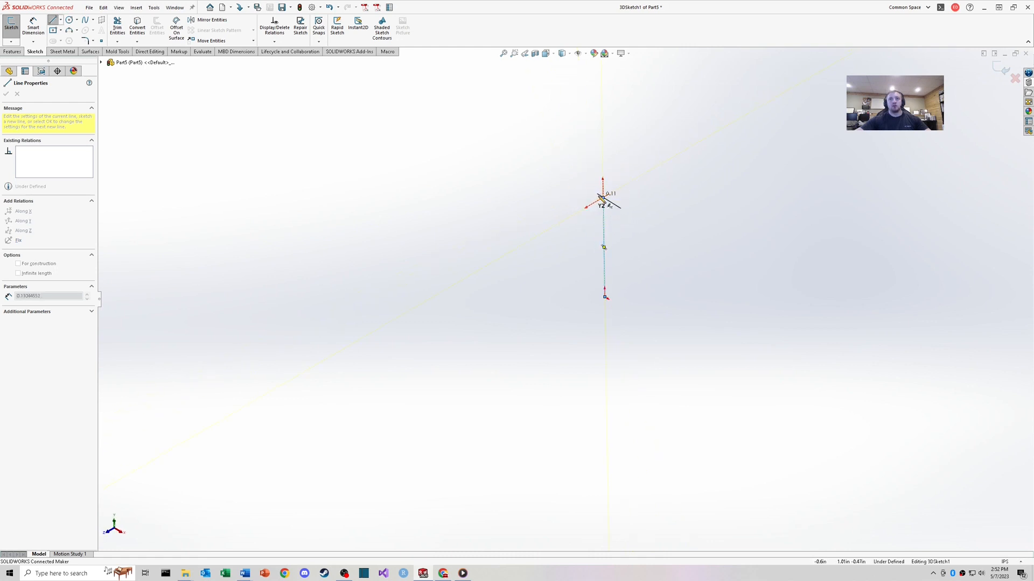
{"action": "key", "text": "Tab"}
{"action": "key", "text": "Tab"}
{"action": "key", "text": "Tab"}
{"action": "left_click", "coordinate": [540, 158]}
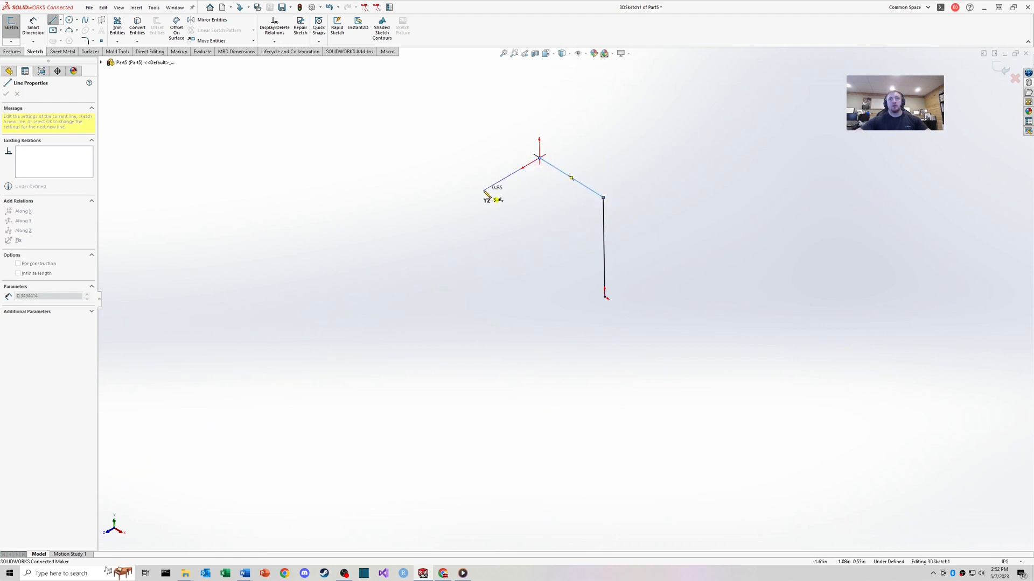
- Continue the chain with a line forward along Z, one down along Y and a short one along positive X
{"action": "left_click", "coordinate": [460, 204]}
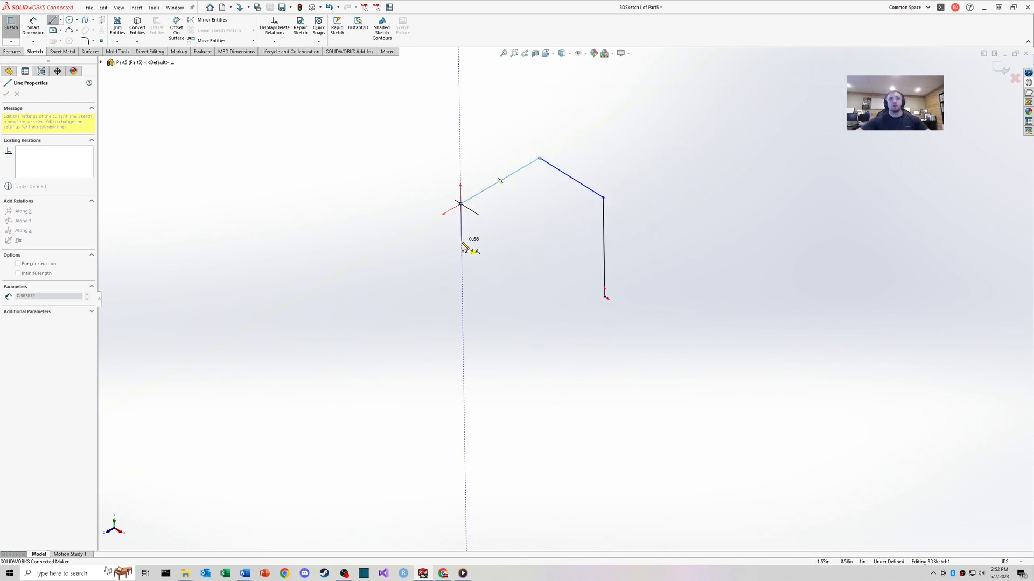
{"action": "left_click", "coordinate": [461, 268]}
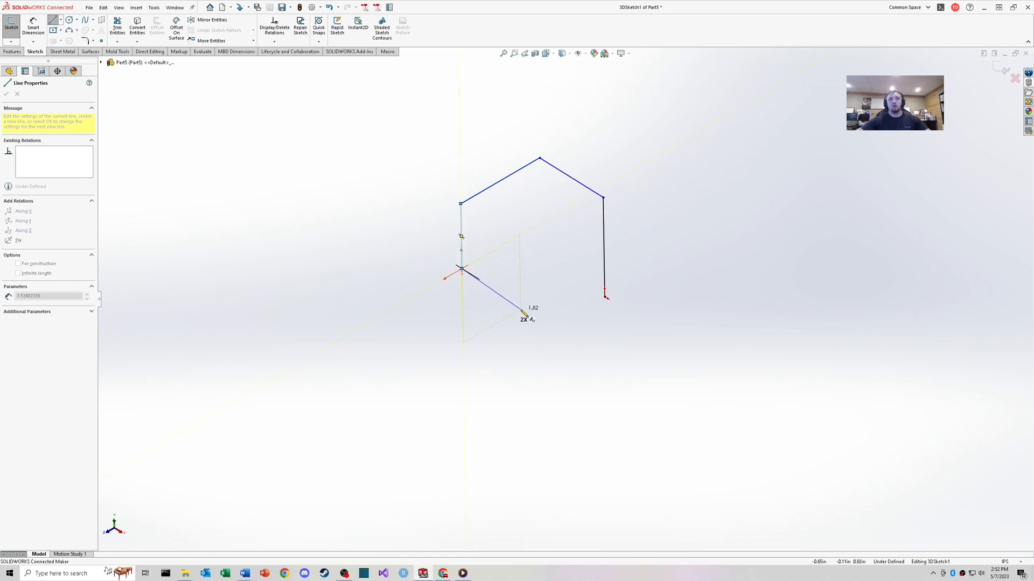
{"action": "left_click", "coordinate": [490, 286]}
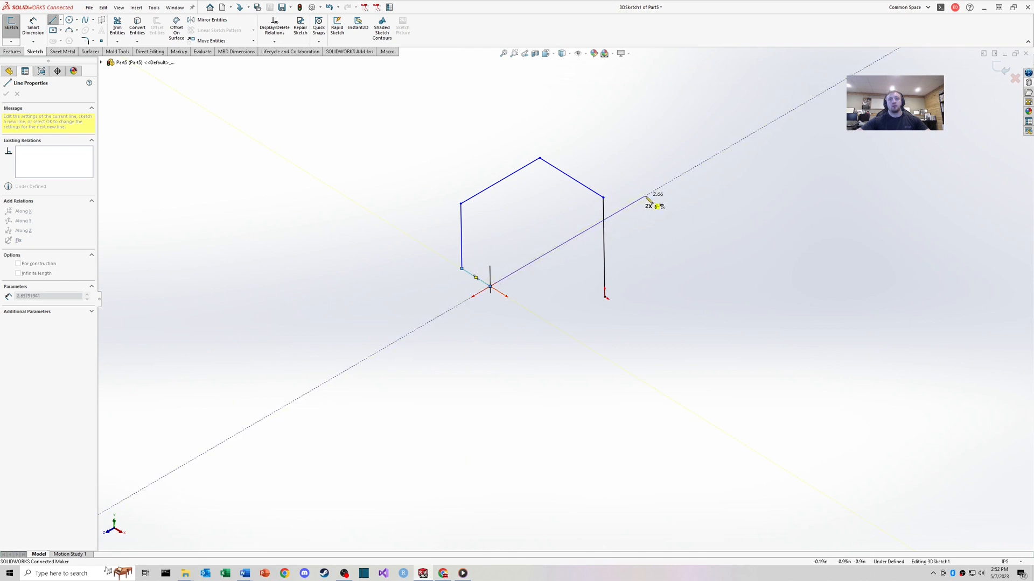
- Continue the chain with a long line back along Z, a short X line, a forward Z line and an upright Y line, ending it there
{"action": "left_click", "coordinate": [624, 209]}
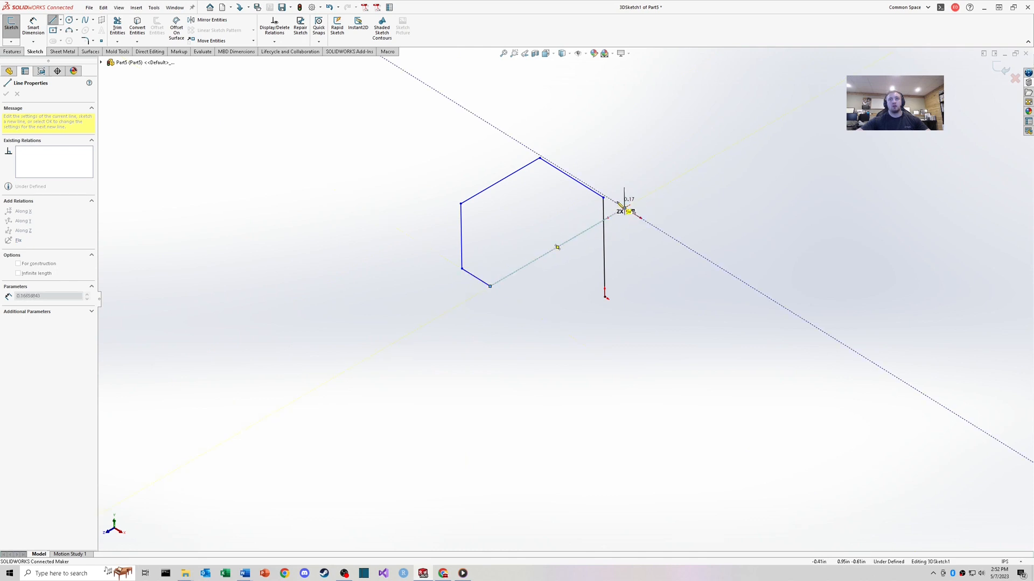
{"action": "left_click", "coordinate": [595, 190]}
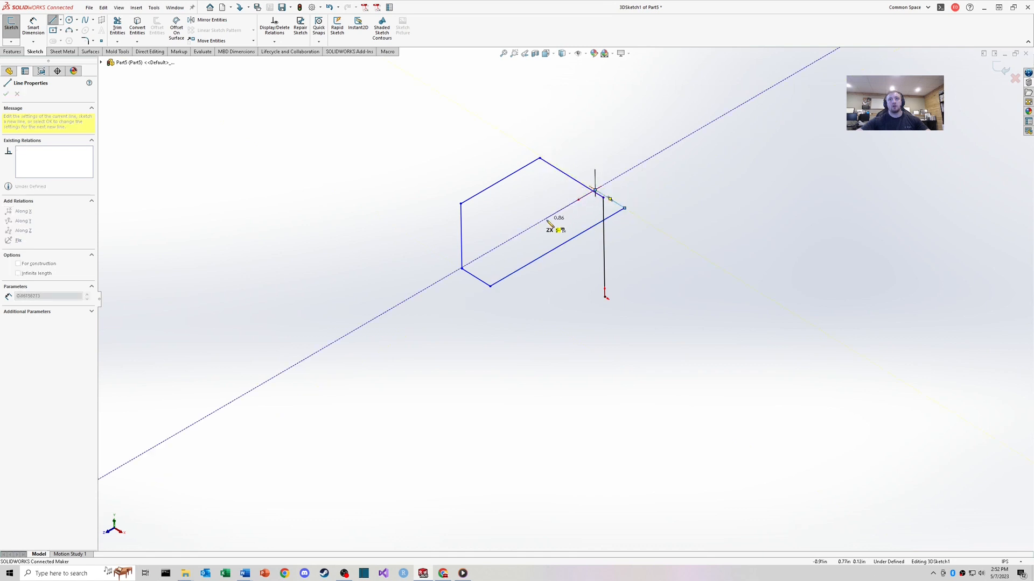
{"action": "left_click", "coordinate": [516, 235]}
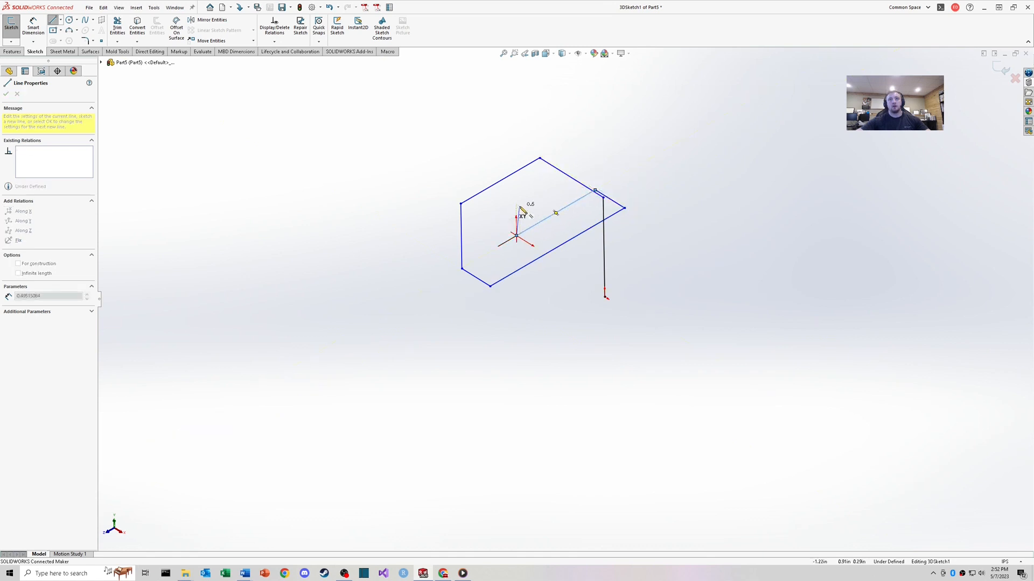
{"action": "left_click", "coordinate": [517, 150]}
{"action": "key", "text": "Escape"}
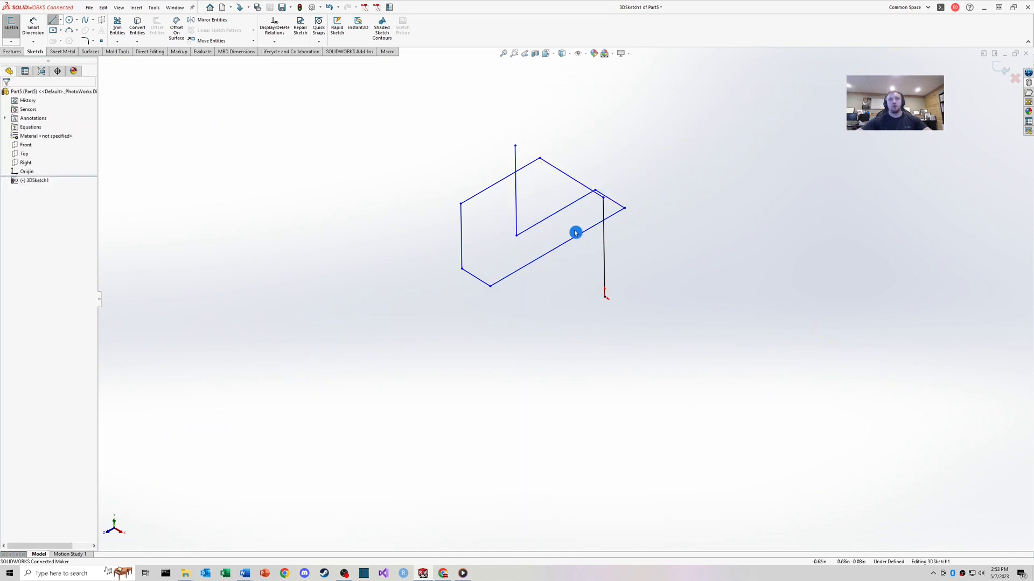
- Move the long lower Z-parallel line outward along X to test the under-defined sketch, and select the upright line's lower endpoint
{"action": "mouse_move", "coordinate": [575, 231]}
{"action": "middle_mouse_down"}
{"action": "mouse_move", "coordinate": [577, 219]}
{"action": "mouse_move", "coordinate": [576, 244]}
{"action": "mouse_move", "coordinate": [565, 246]}
{"action": "middle_mouse_up"}
{"action": "left_click_drag", "start_coordinate": [564, 246], "coordinate": [676, 266]}
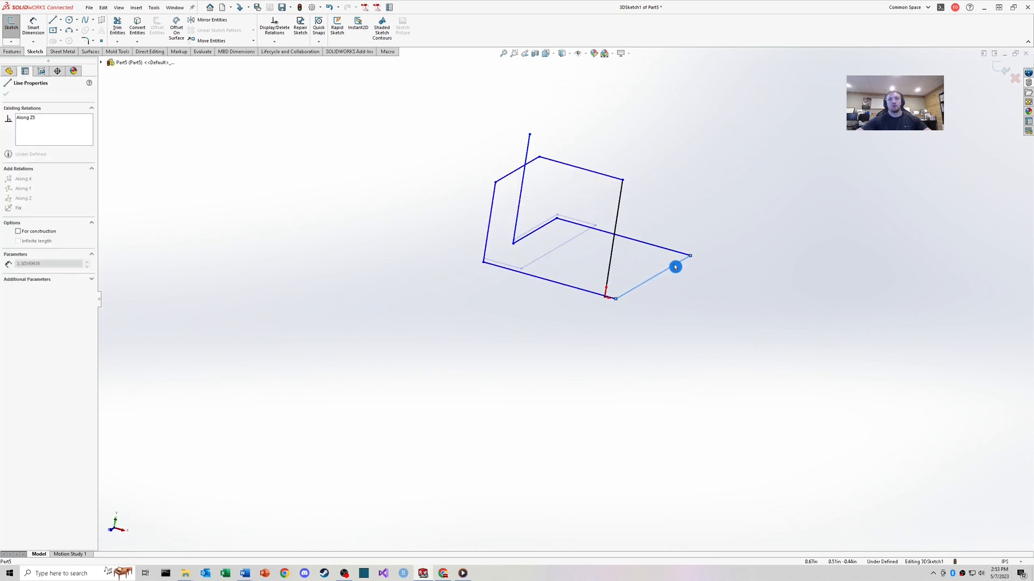
{"action": "left_click", "coordinate": [516, 246]}
{"action": "mouse_move", "coordinate": [516, 246]}
{"action": "middle_mouse_down"}
{"action": "mouse_move", "coordinate": [591, 281]}
{"action": "mouse_move", "coordinate": [627, 208]}
{"action": "mouse_move", "coordinate": [608, 280]}
{"action": "middle_mouse_up"}
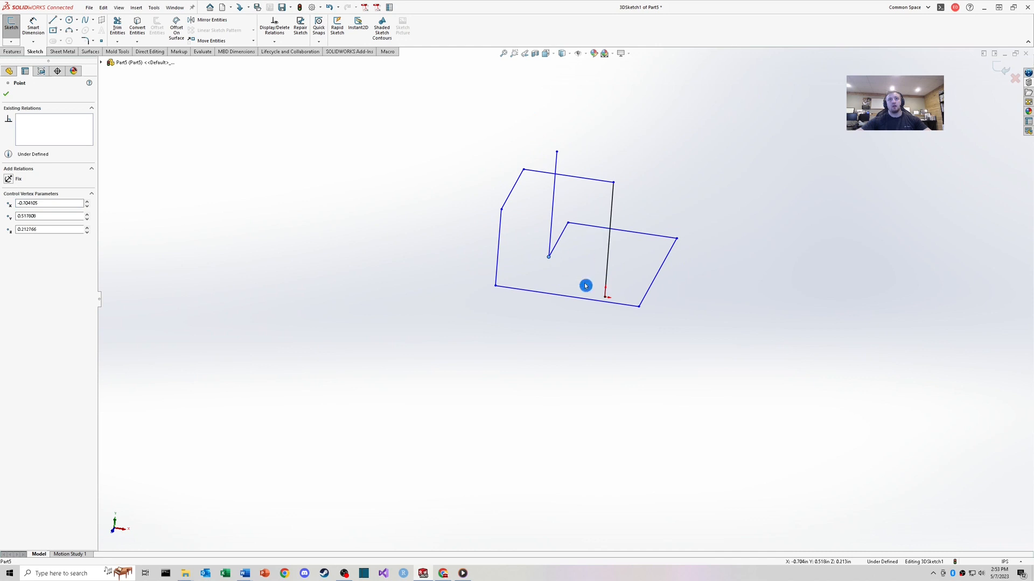
- Dimension the vertical line rising from the origin as 3 in
{"action": "right_click_drag", "start_coordinate": [609, 350], "coordinate": [609, 302]}
{"action": "mouse_move", "coordinate": [586, 303]}
{"action": "middle_mouse_down"}
{"action": "mouse_move", "coordinate": [596, 242]}
{"action": "mouse_move", "coordinate": [544, 300]}
{"action": "mouse_move", "coordinate": [557, 321]}
{"action": "mouse_move", "coordinate": [539, 233]}
{"action": "mouse_move", "coordinate": [630, 228]}
{"action": "mouse_move", "coordinate": [593, 271]}
{"action": "middle_mouse_up"}
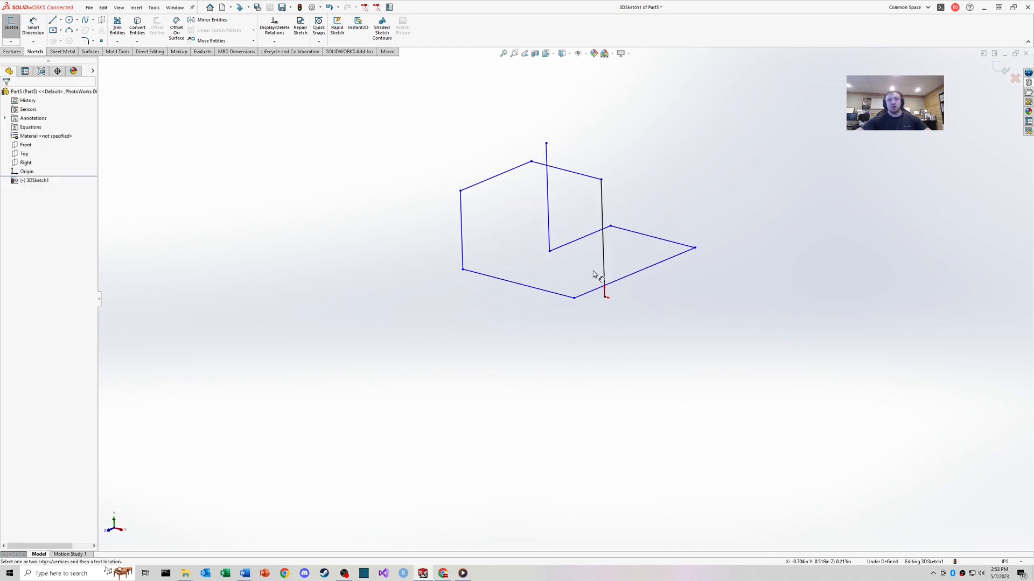
{"action": "left_click", "coordinate": [536, 290]}
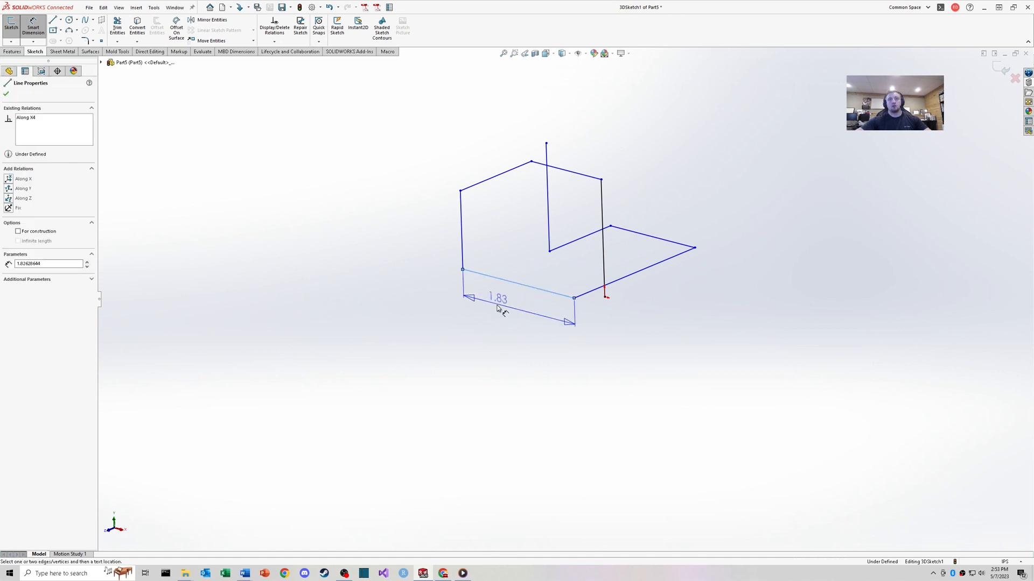
{"action": "key", "text": "Escape"}
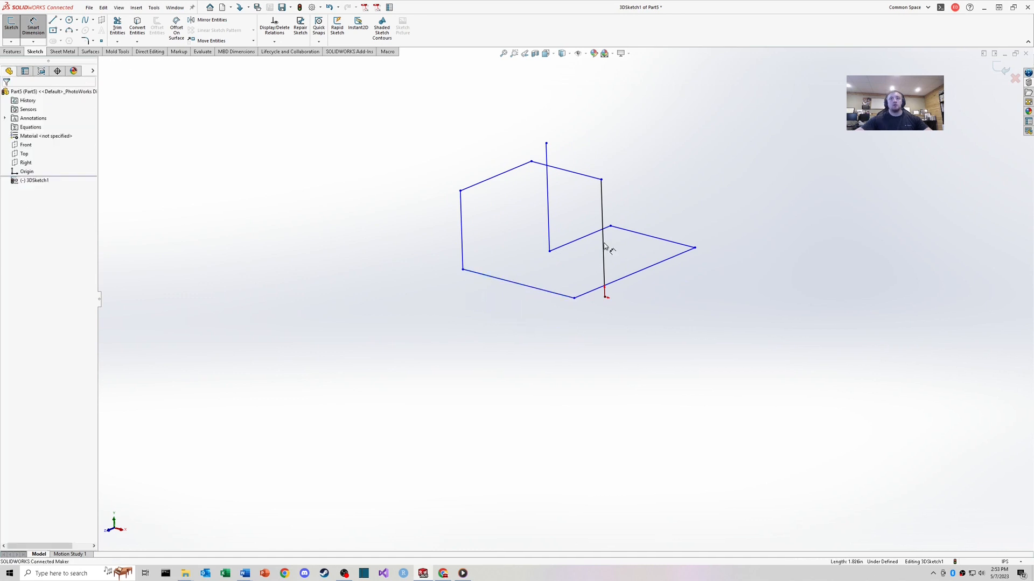
{"action": "left_click", "coordinate": [603, 238]}
{"action": "left_click", "coordinate": [713, 259]}
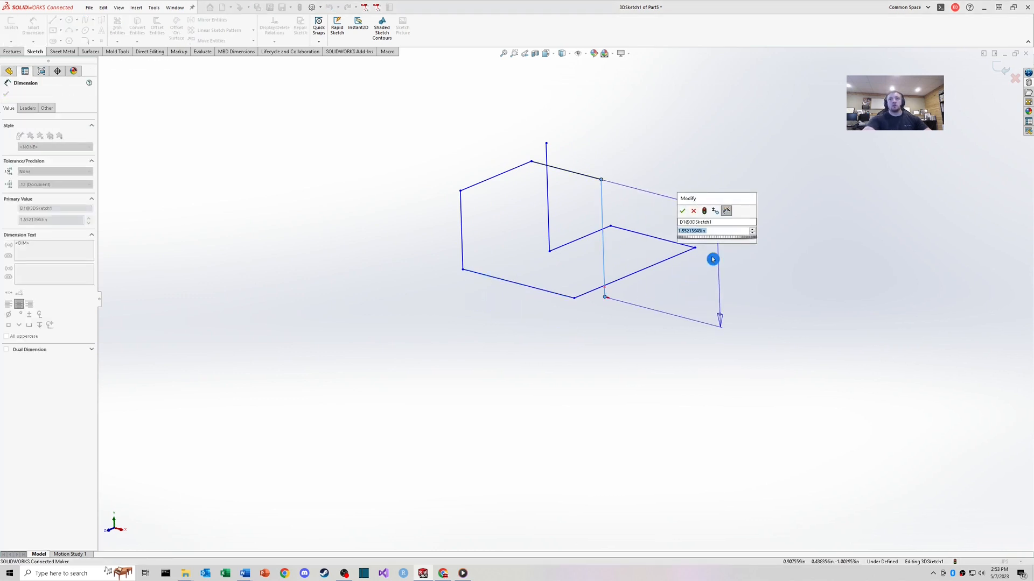
{"action": "key", "text": "Return"}
{"action": "key", "text": "Escape"}
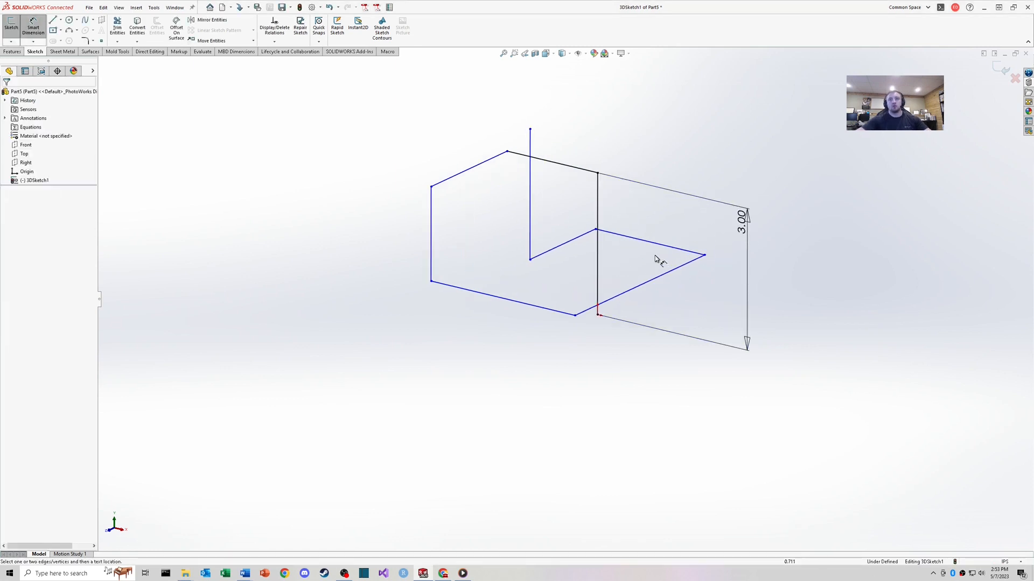
- Dimension the upper X-parallel line as 3 in
{"action": "left_click", "coordinate": [591, 163]}
{"action": "left_click", "coordinate": [592, 153]}
{"action": "type", "text": "3"}
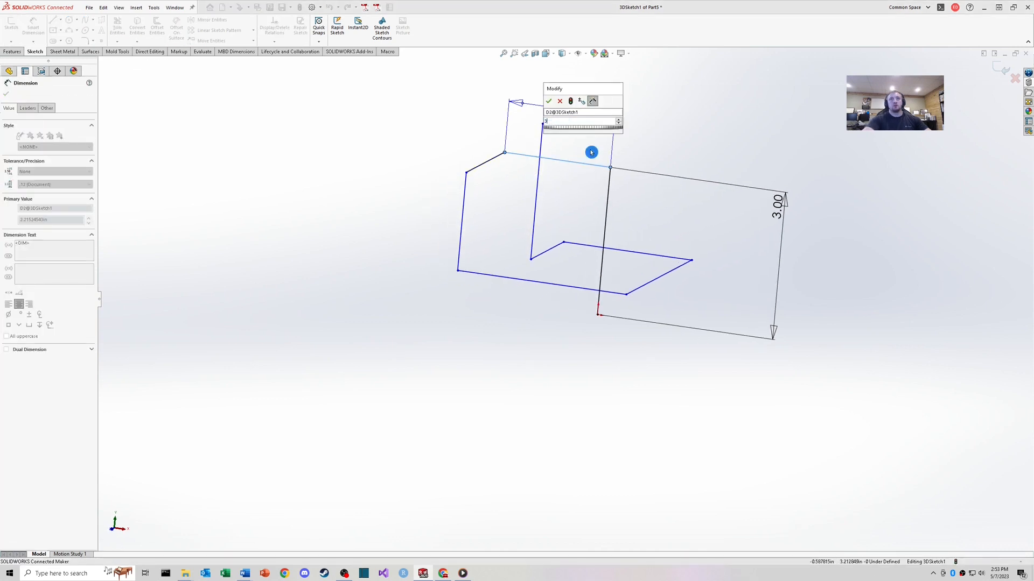
{"action": "key", "text": "Return"}
{"action": "key", "text": "Escape"}
- Dimension the upper Z-parallel line as 3 in
{"action": "left_click", "coordinate": [437, 159]}
{"action": "left_click", "coordinate": [434, 108]}
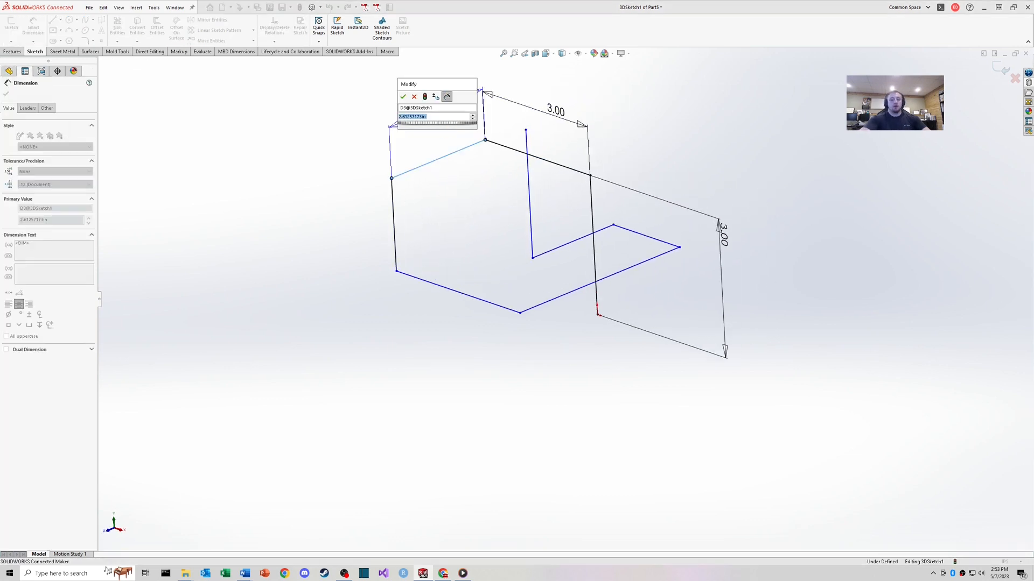
{"action": "type", "text": "3"}
{"action": "key", "text": "Return"}
{"action": "key", "text": "Escape"}
- Dimension the vertical line descending from the upper Z-parallel line as 3 in
{"action": "left_click", "coordinate": [380, 232]}
{"action": "left_click", "coordinate": [340, 231]}
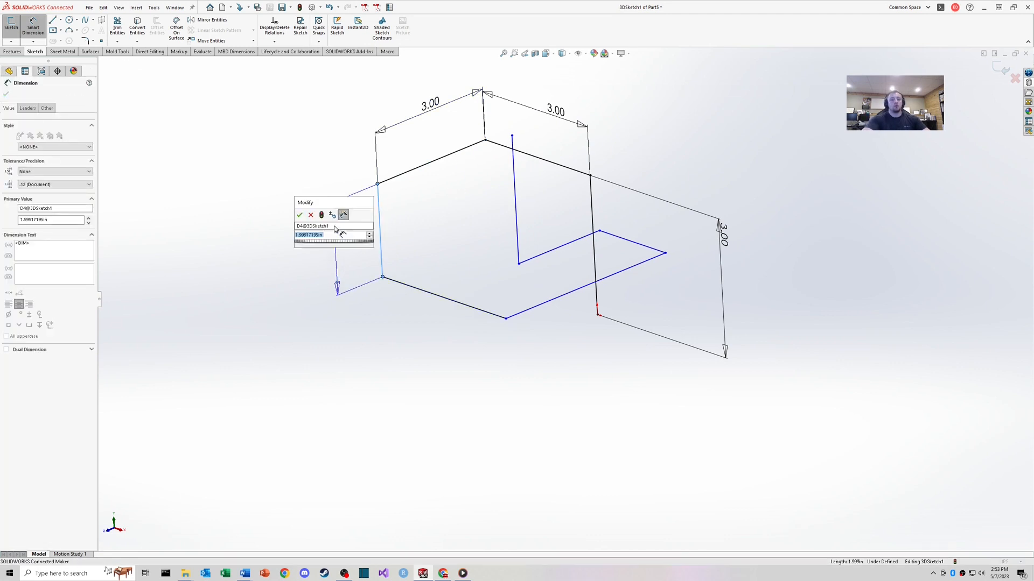
{"action": "key", "text": "Return"}
{"action": "key", "text": "Escape"}
- Dimension the front lower X-parallel line as 6 in
{"action": "middle_click_drag", "start_coordinate": [430, 314], "coordinate": [509, 291]}
{"action": "left_click", "coordinate": [518, 326]}
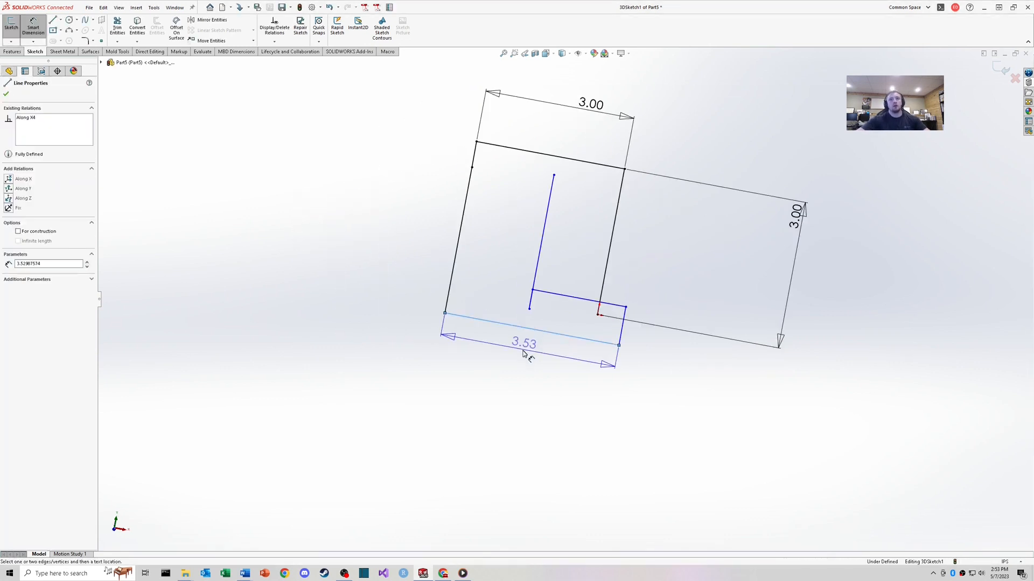
{"action": "left_click", "coordinate": [512, 358]}
{"action": "type", "text": "6"}
{"action": "key", "text": "Return"}
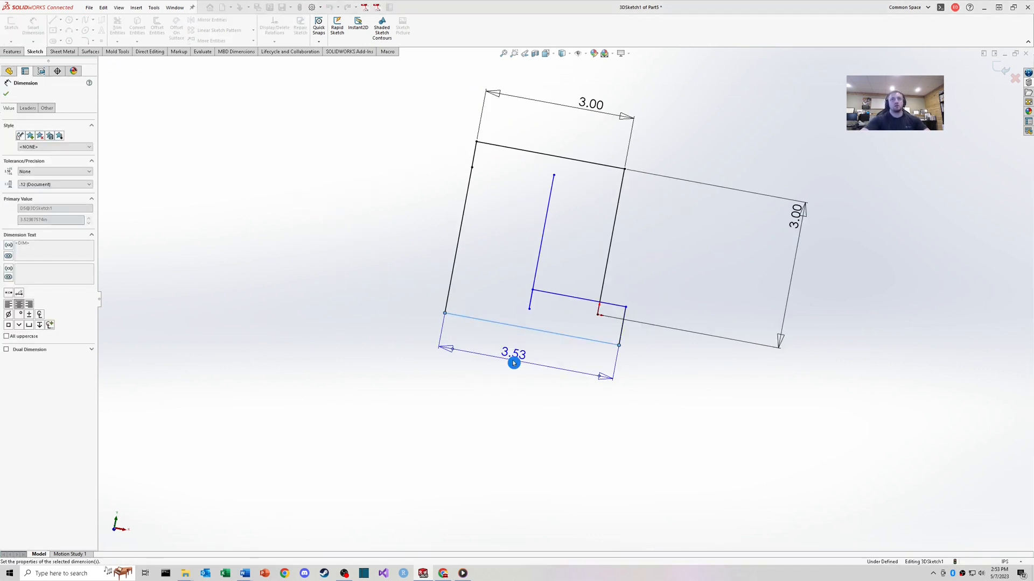
- Dimension the rear lower X-parallel line as 4.5 in
{"action": "left_click", "coordinate": [646, 311]}
{"action": "middle_click_drag", "start_coordinate": [727, 237], "coordinate": [540, 277]}
{"action": "left_click", "coordinate": [692, 268]}
{"action": "type", "text": "4.5"}
{"action": "key", "text": "Return"}
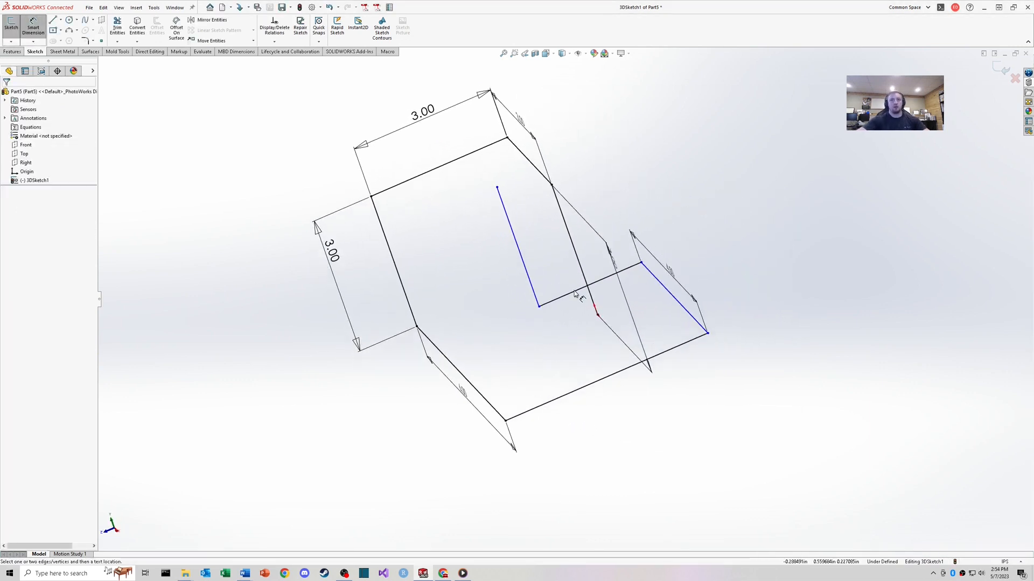
- Dimension the inner lower Z-parallel line, which ends at the upright line, as 4.5 in
{"action": "left_click", "coordinate": [575, 291]}
{"action": "left_click", "coordinate": [572, 289]}
{"action": "type", "text": "4.5"}
{"action": "key", "text": "Return"}
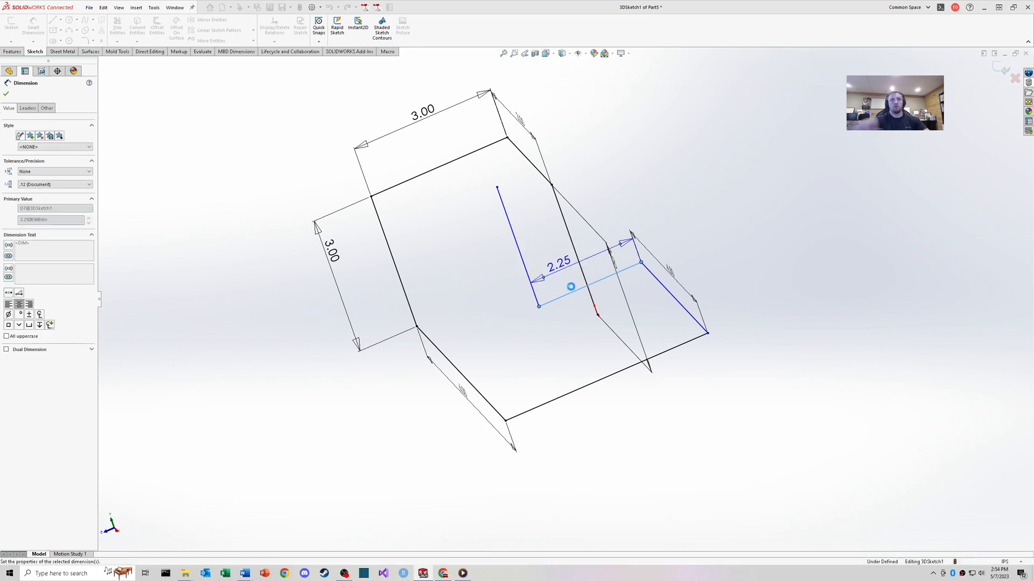
- Dimension the outer lower Z-parallel line as 6 in
{"action": "middle_click_drag", "start_coordinate": [496, 291], "coordinate": [542, 351]}
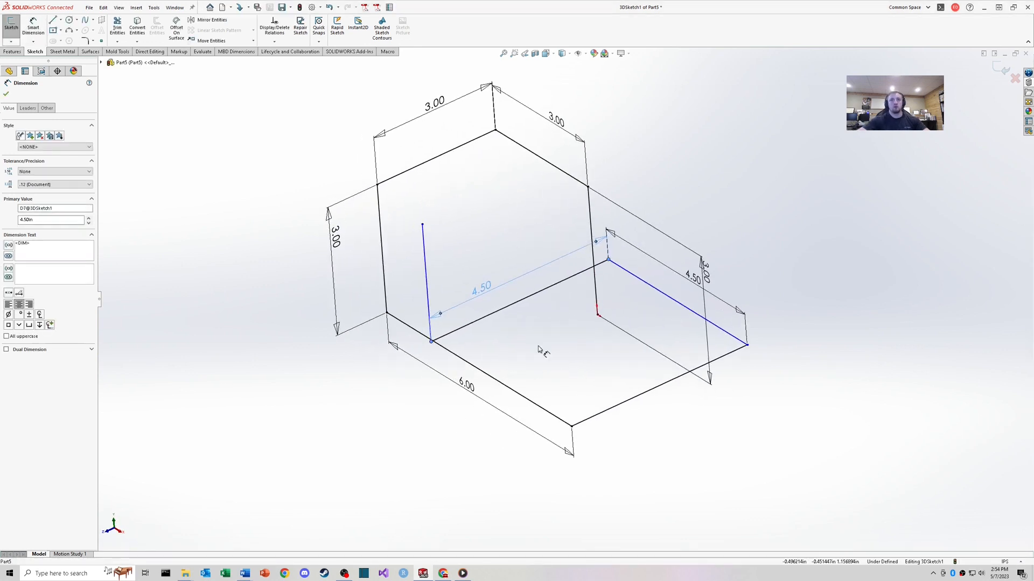
{"action": "left_click", "coordinate": [655, 386]}
{"action": "left_click", "coordinate": [670, 430]}
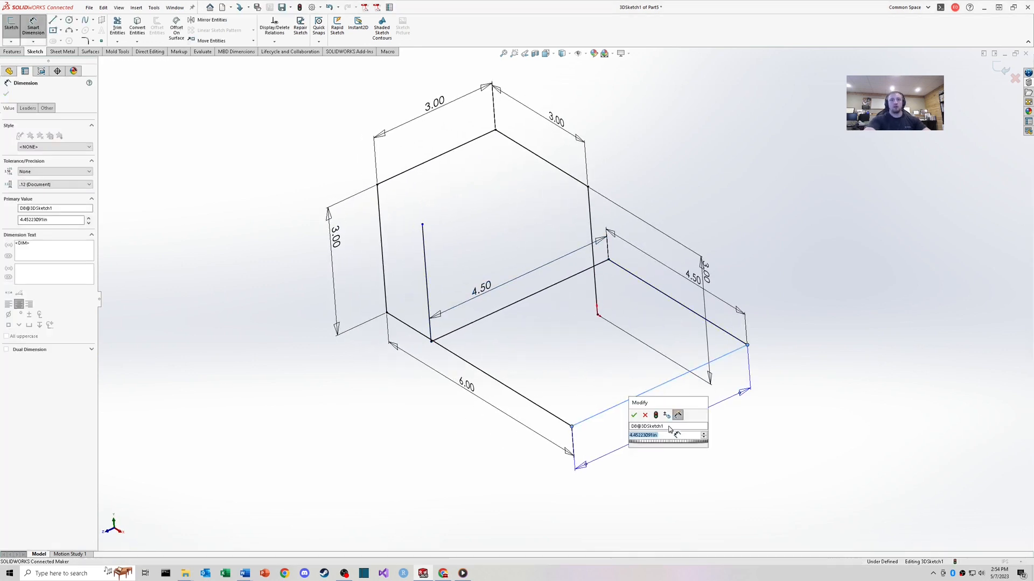
{"action": "type", "text": "6"}
{"action": "key", "text": "Return"}
- Dimension the open-ended upright line as 6 in and leave the dimension command
{"action": "middle_click_drag", "start_coordinate": [681, 424], "coordinate": [620, 353]}
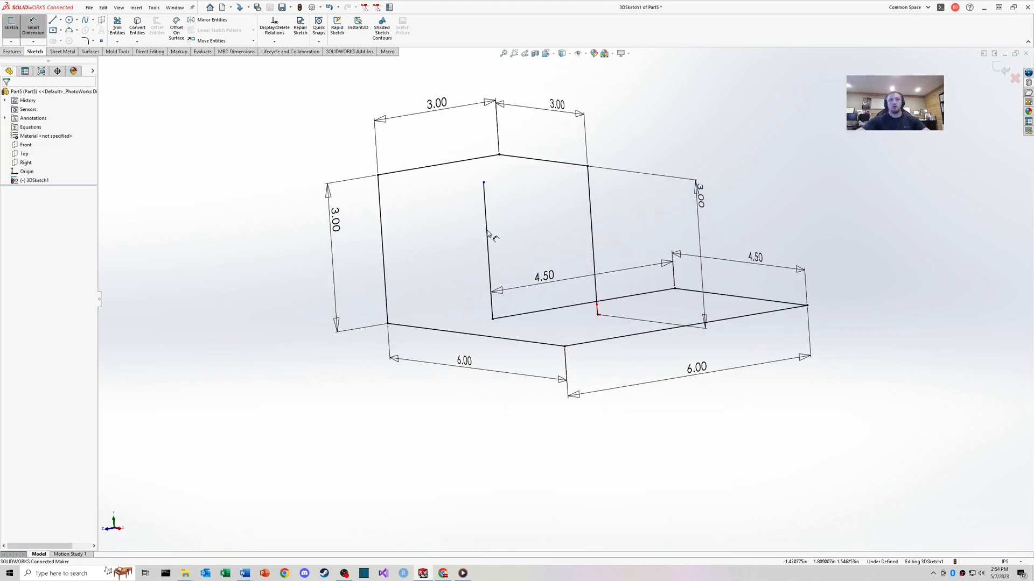
{"action": "left_click", "coordinate": [488, 235]}
{"action": "left_click", "coordinate": [526, 230]}
{"action": "type", "text": "3901in"}
{"action": "key", "text": "Return"}
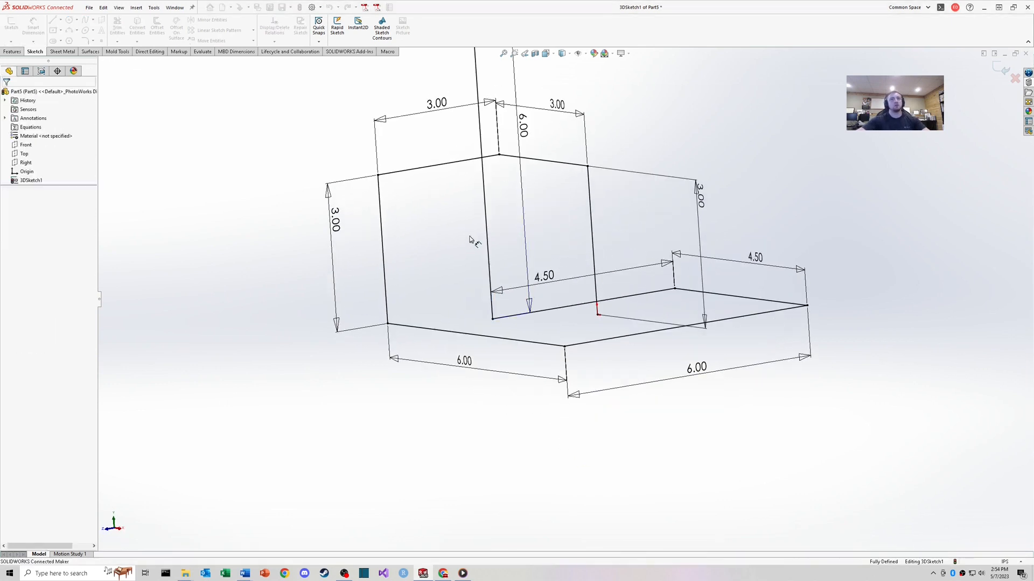
{"action": "mouse_move", "coordinate": [473, 240]}
{"action": "middle_mouse_down"}
{"action": "mouse_move", "coordinate": [570, 280]}
{"action": "mouse_move", "coordinate": [590, 343]}
{"action": "mouse_move", "coordinate": [607, 166]}
{"action": "mouse_move", "coordinate": [552, 321]}
{"action": "mouse_move", "coordinate": [583, 315]}
{"action": "mouse_move", "coordinate": [567, 307]}
{"action": "middle_mouse_up"}
{"action": "scroll", "coordinate": [571, 281], "scroll_direction": "up", "scroll_amount": 5}
{"action": "key", "text": "Escape"}
{"action": "scroll", "coordinate": [552, 317], "scroll_direction": "down", "scroll_amount": 5}
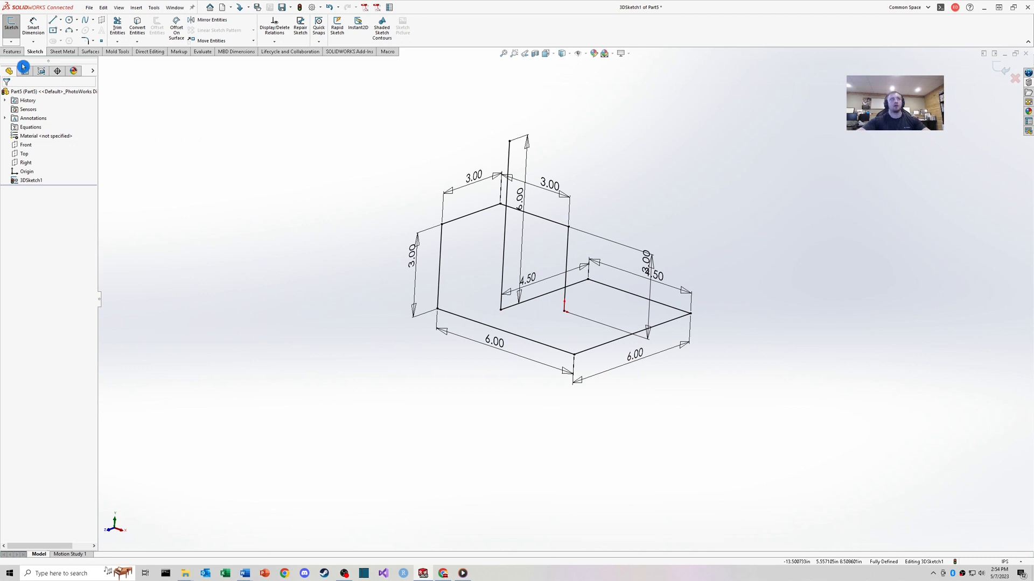
- Fillet all the corners of the 3D sketch with a 1 in radius and exit the sketch
{"action": "left_click", "coordinate": [85, 40]}
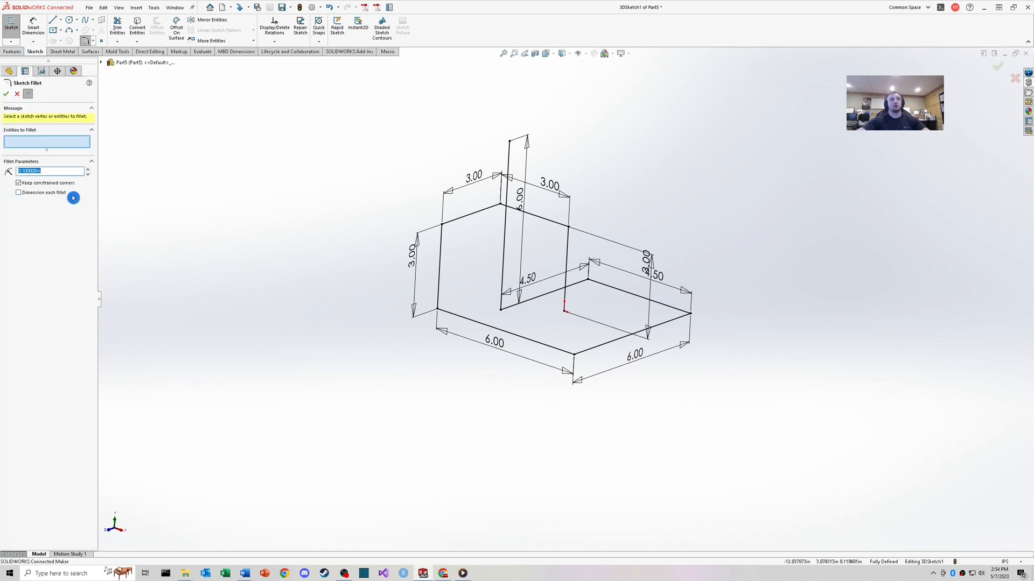
{"action": "left_click_drag", "start_coordinate": [261, 81], "coordinate": [843, 549]}
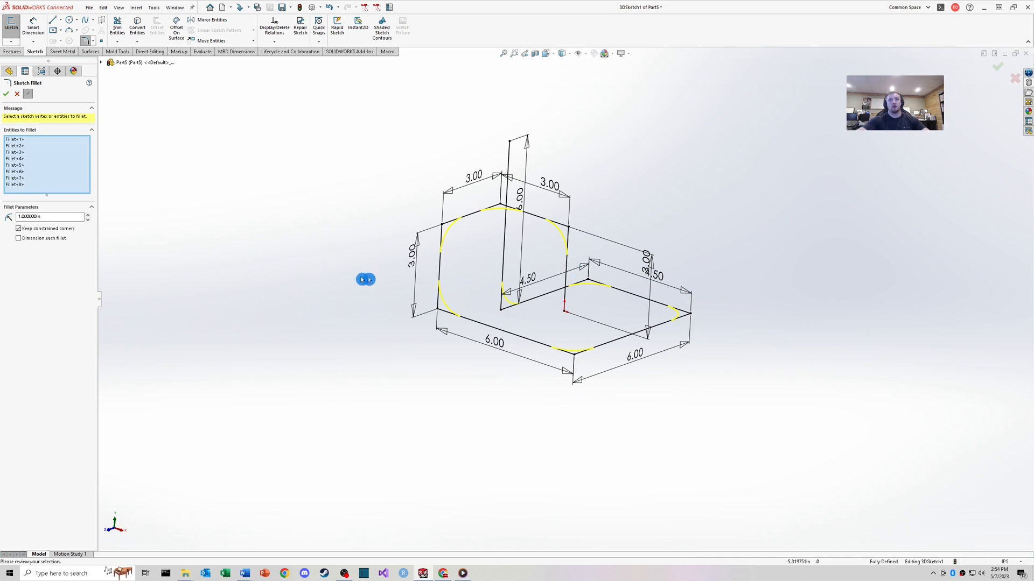
{"action": "middle_click_drag", "start_coordinate": [566, 350], "coordinate": [642, 331]}
{"action": "left_click", "coordinate": [6, 94]}
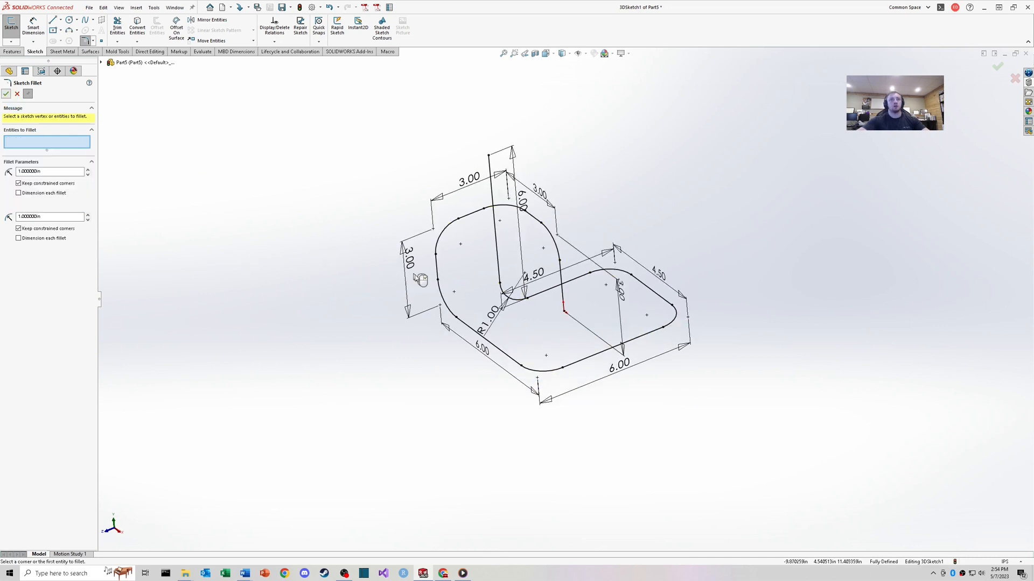
{"action": "key", "text": "Escape"}
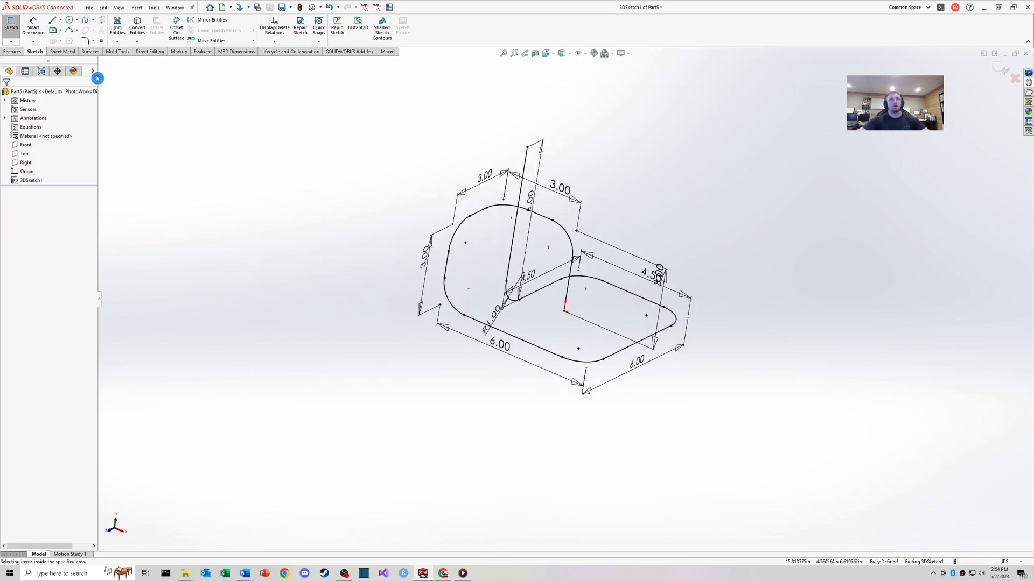
{"action": "left_click", "coordinate": [1002, 69]}
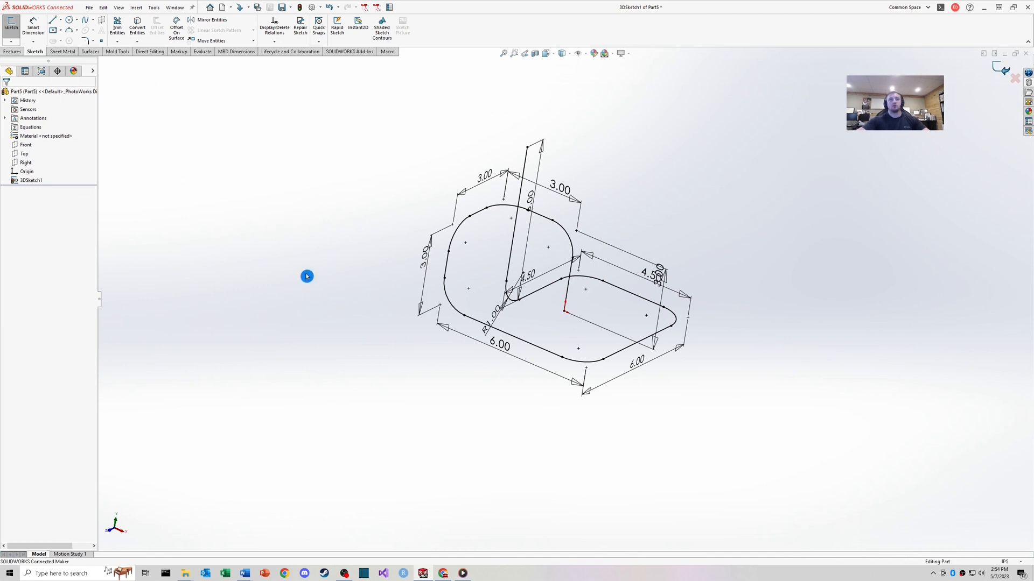
{"action": "left_click", "coordinate": [303, 268]}
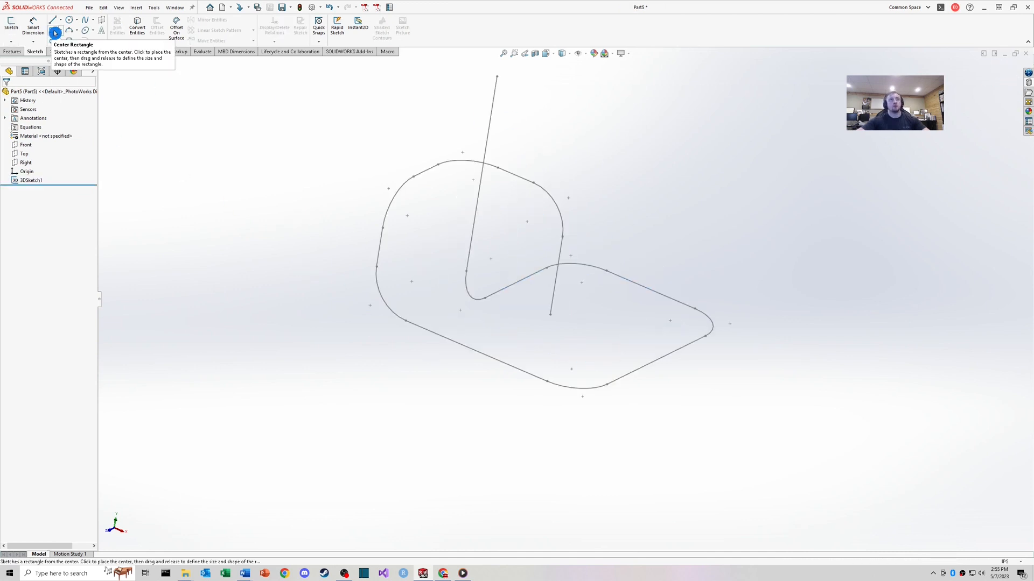
- On the Top plane, sketch a center rectangle about 1.58 by 1.40 in at the origin and a smaller center rectangle inside it
{"action": "left_click", "coordinate": [55, 32]}
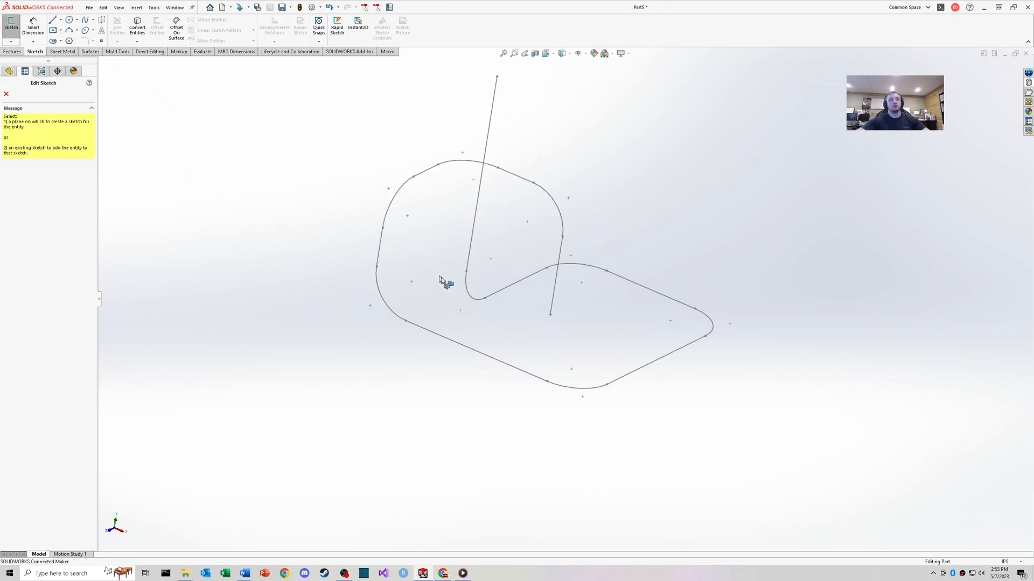
{"action": "left_click", "coordinate": [120, 127]}
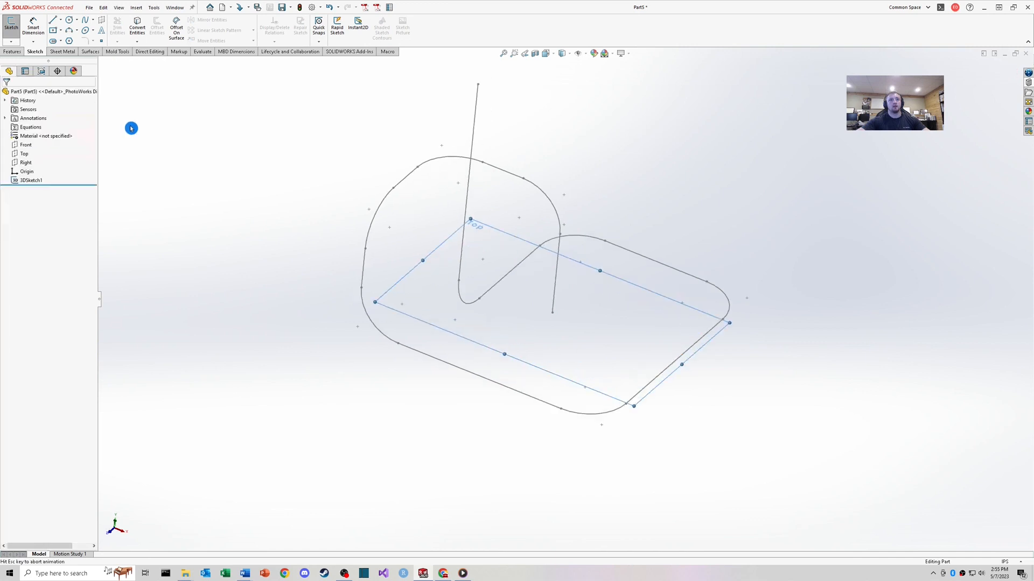
{"action": "left_click", "coordinate": [565, 299]}
{"action": "left_click", "coordinate": [622, 248]}
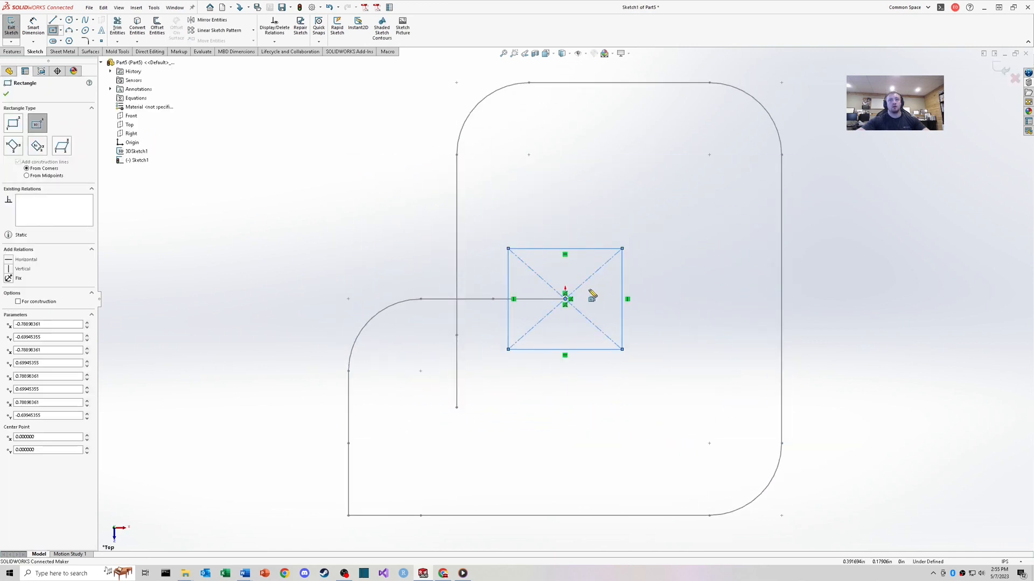
{"action": "left_click", "coordinate": [565, 299]}
{"action": "left_click", "coordinate": [600, 259]}
{"action": "key", "text": "Escape"}
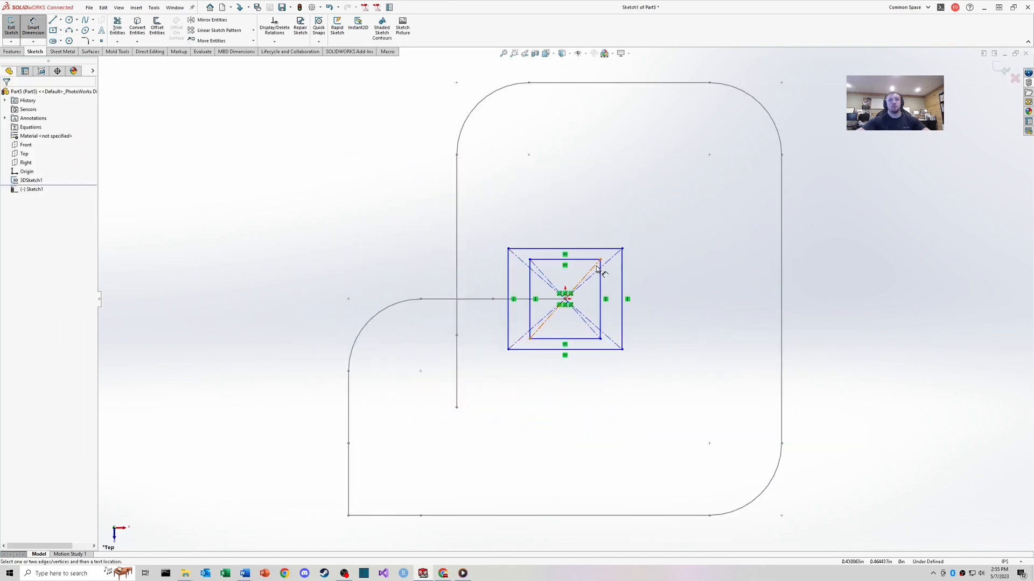
- Make the matching construction diagonals of the inner and outer rectangles collinear
{"action": "left_click", "coordinate": [594, 266]}
{"action": "left_click", "coordinate": [599, 269], "text": "ctrl"}
{"action": "left_click", "coordinate": [12, 249]}
{"action": "left_click", "coordinate": [630, 318]}
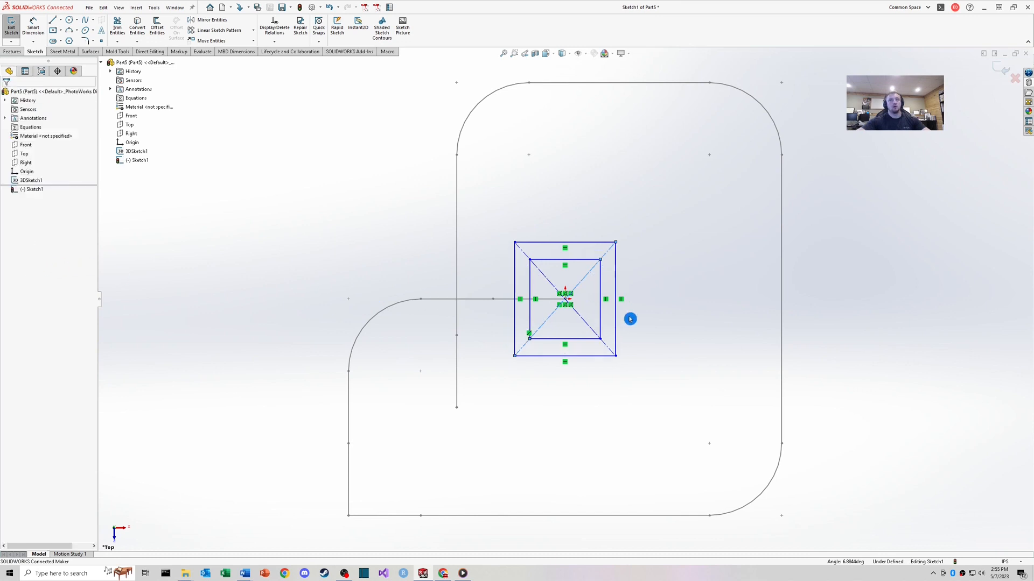
- Dimension the outer rectangle's vertical side as 1 in
{"action": "key", "text": "d"}
{"action": "left_click", "coordinate": [616, 282]}
{"action": "left_click", "coordinate": [694, 295]}
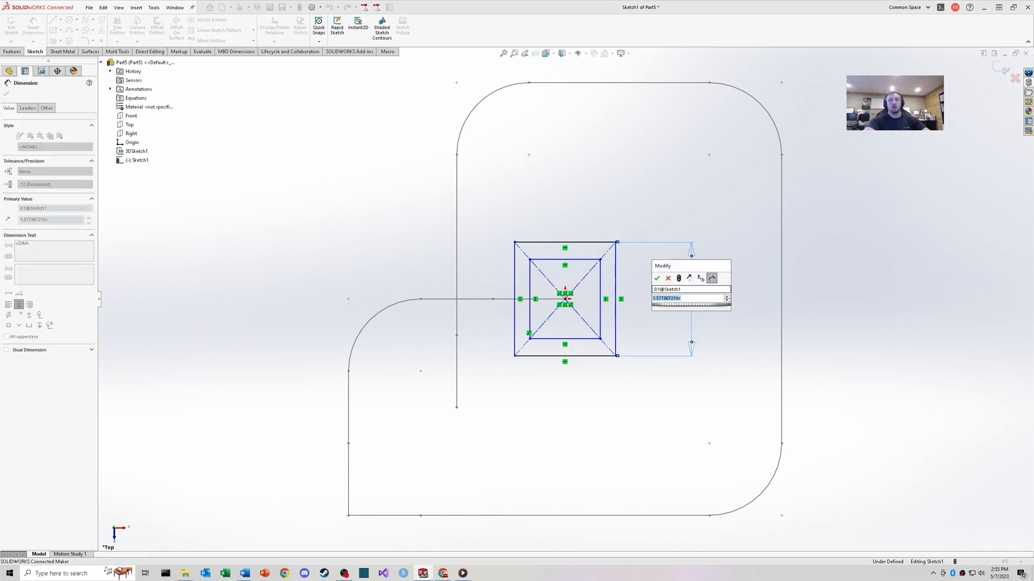
{"action": "type", "text": "1"}
{"action": "key", "text": "Return"}
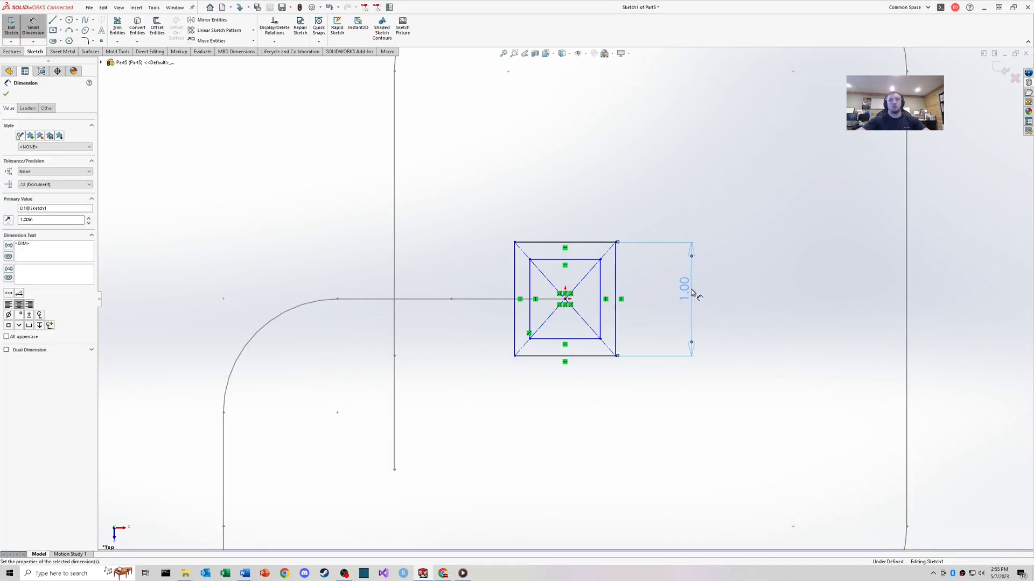
- Dimension the gap between the upper edges of the inner and outer rectangles as 0.125 in
{"action": "left_click", "coordinate": [589, 260]}
{"action": "left_click", "coordinate": [592, 243]}
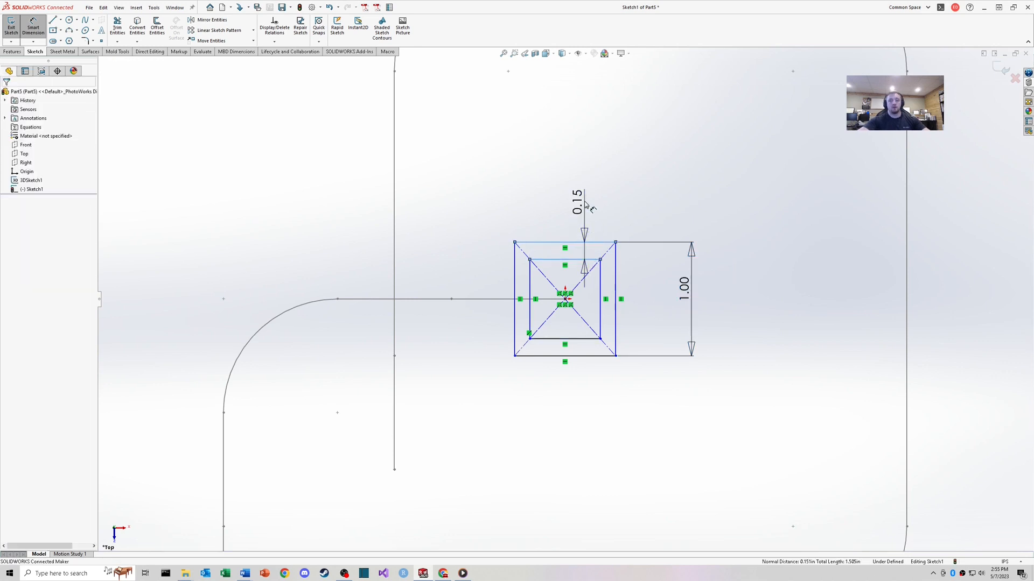
{"action": "left_click", "coordinate": [589, 207]}
{"action": "type", "text": ".125"}
{"action": "key", "text": "Return"}
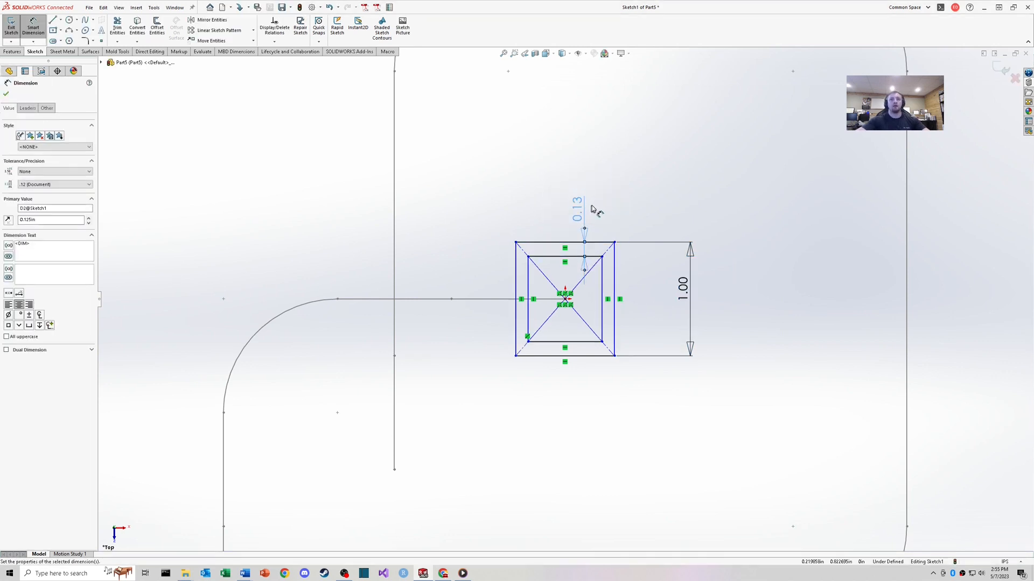
- Leave the dimension command and make two adjacent sides of the outer rectangle equal
{"action": "scroll", "coordinate": [601, 318], "scroll_direction": "down", "scroll_amount": 3}
{"action": "middle_click_drag", "start_coordinate": [602, 317], "coordinate": [557, 322]}
{"action": "key", "text": "Escape"}
{"action": "left_click", "coordinate": [509, 183]}
{"action": "left_click", "coordinate": [399, 210], "text": "ctrl"}
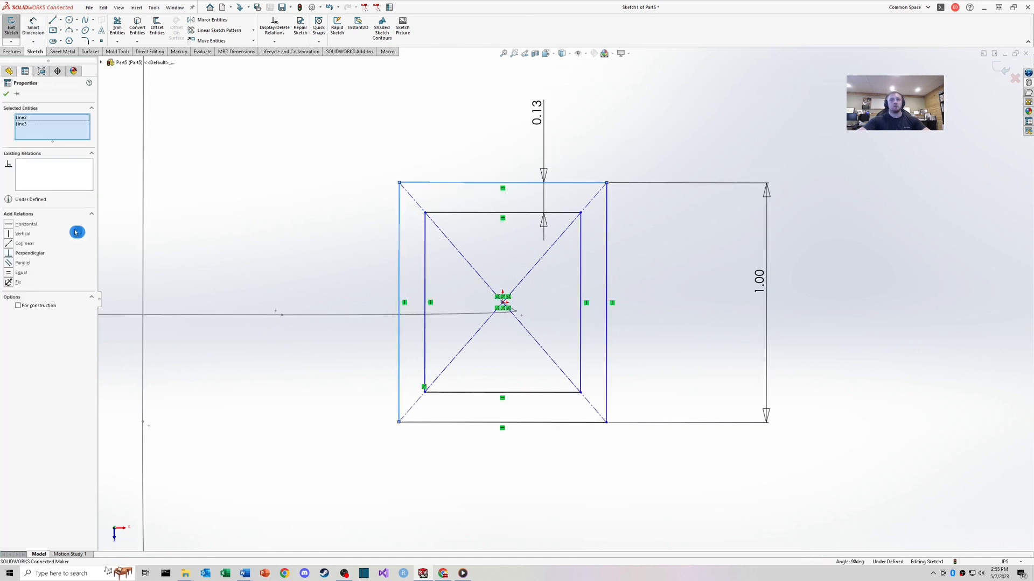
{"action": "left_click", "coordinate": [7, 274]}
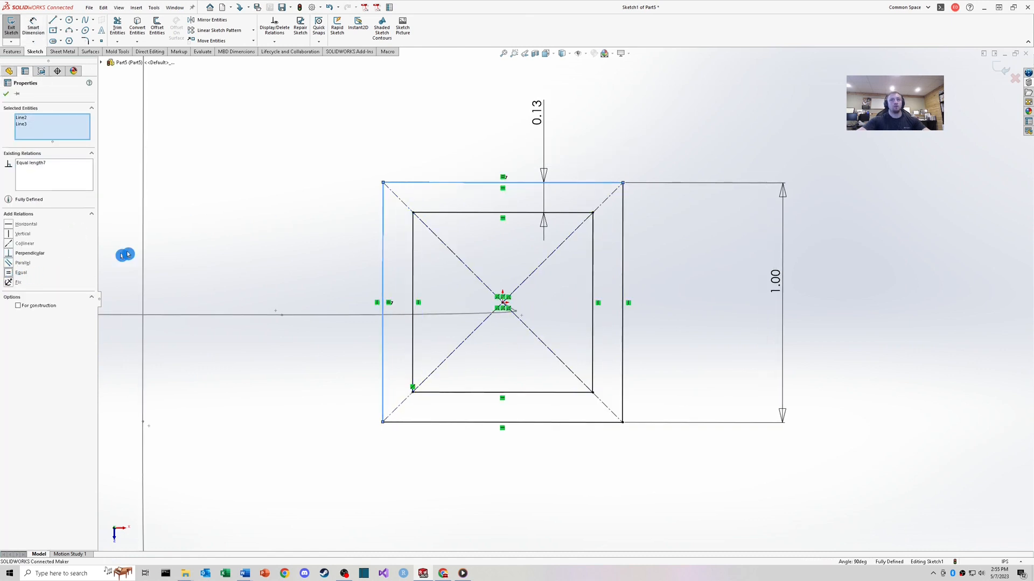
{"action": "key", "text": "Escape"}
- Fillet the four corners of the inner square with a 0.125 in radius
{"action": "mouse_move", "coordinate": [383, 261]}
{"action": "middle_mouse_down"}
{"action": "mouse_move", "coordinate": [565, 272]}
{"action": "mouse_move", "coordinate": [591, 304]}
{"action": "middle_mouse_up"}
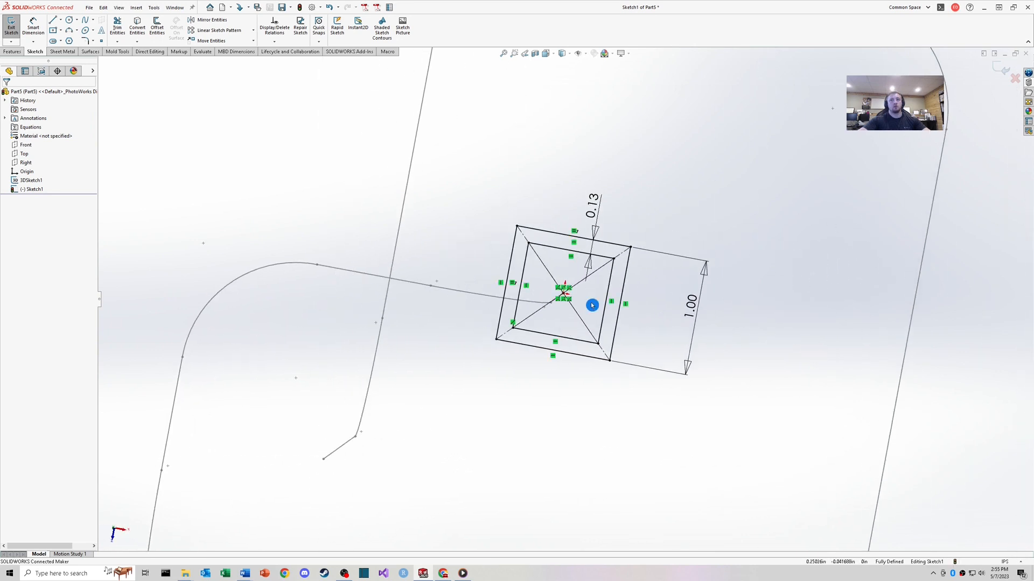
{"action": "scroll", "coordinate": [583, 273], "scroll_direction": "down", "scroll_amount": 3}
{"action": "left_click", "coordinate": [85, 41]}
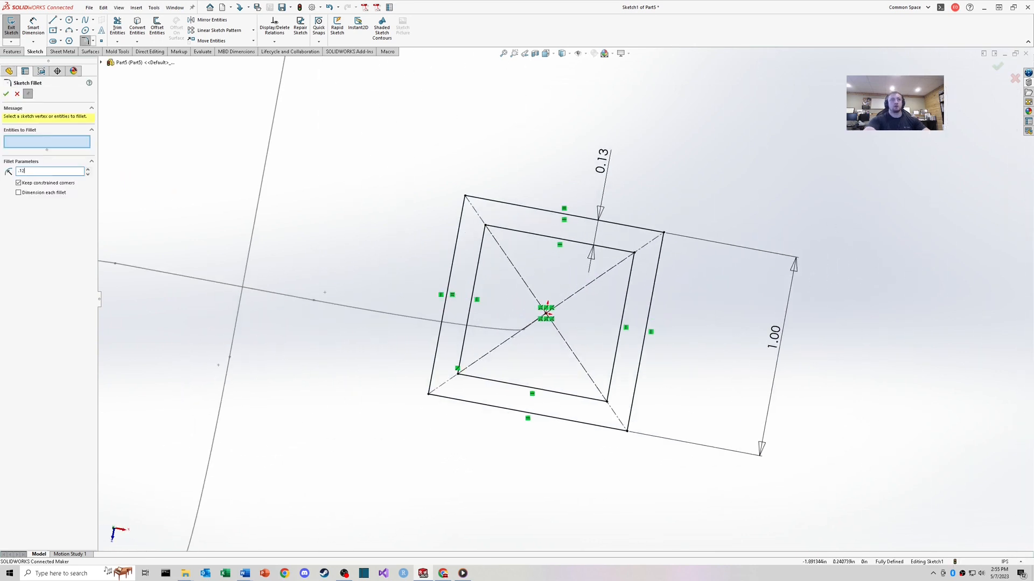
{"action": "left_click", "coordinate": [486, 229]}
{"action": "left_click", "coordinate": [458, 372]}
{"action": "left_click", "coordinate": [606, 400]}
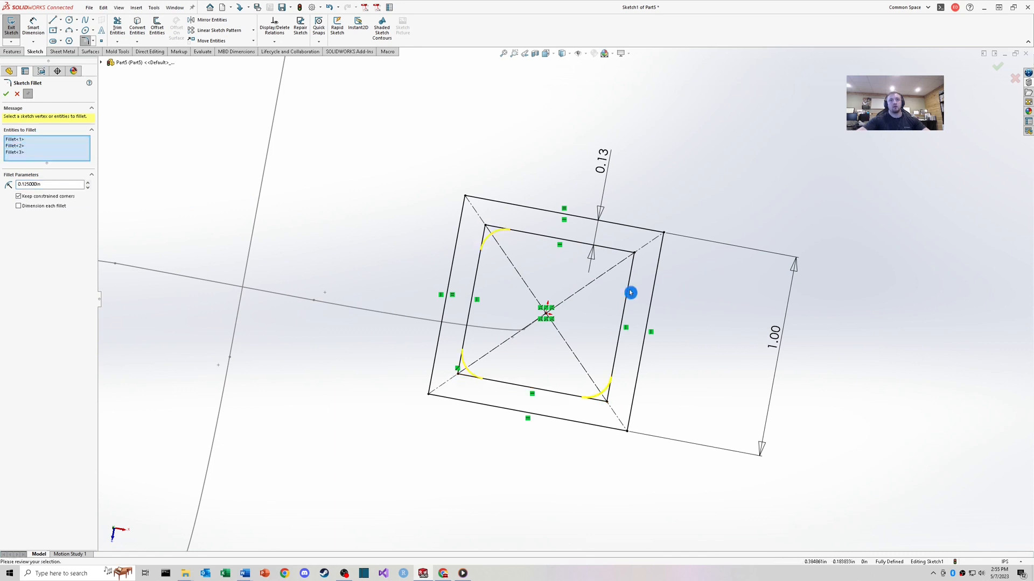
{"action": "left_click", "coordinate": [633, 255]}
{"action": "key", "text": "Return"}
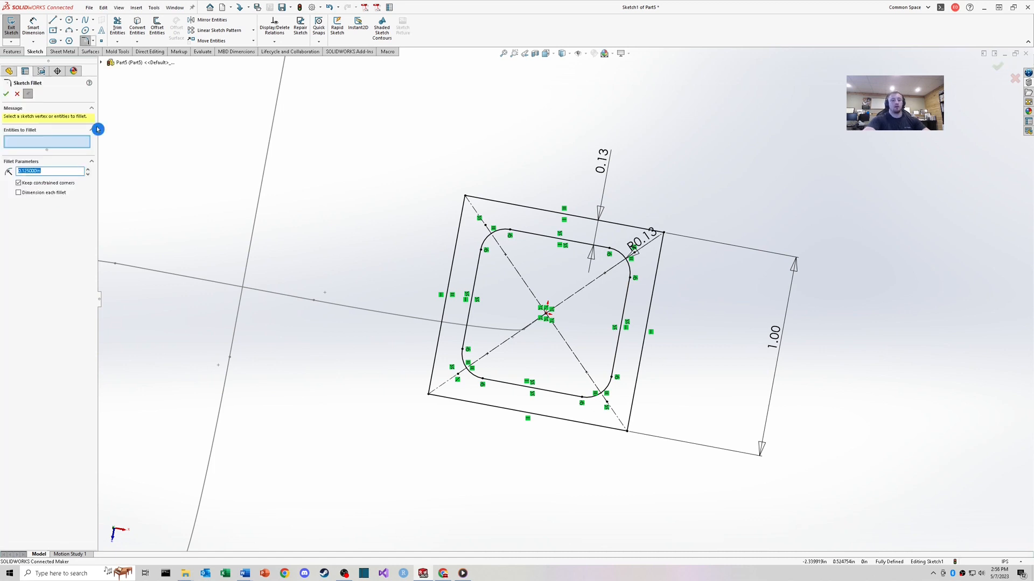
- Fillet the four corners of the outer square with a 0.25 in radius, accepting the loss of the equal relation, and exit the sketch
{"action": "left_click", "coordinate": [467, 198]}
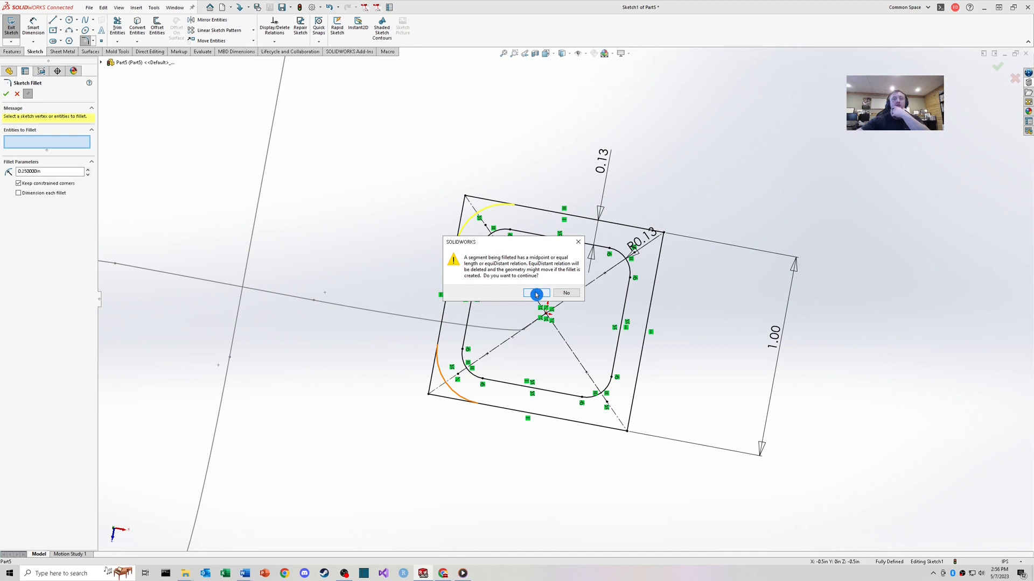
{"action": "left_click", "coordinate": [536, 294]}
{"action": "left_click", "coordinate": [627, 433]}
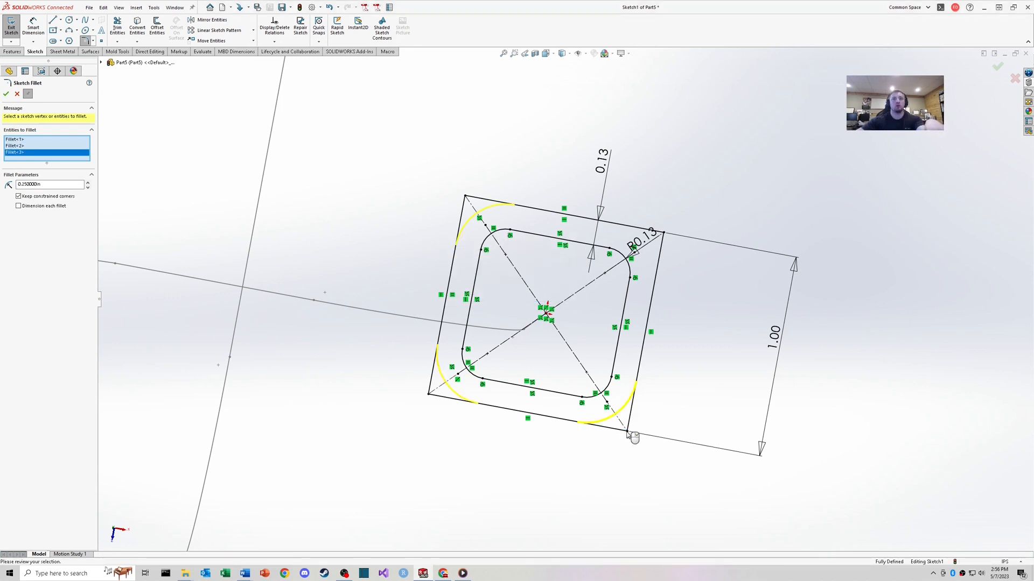
{"action": "right_click", "coordinate": [627, 435]}
{"action": "key", "text": "ctrl+z"}
{"action": "middle_click_drag", "start_coordinate": [614, 233], "coordinate": [386, 204]}
{"action": "left_click", "coordinate": [6, 95]}
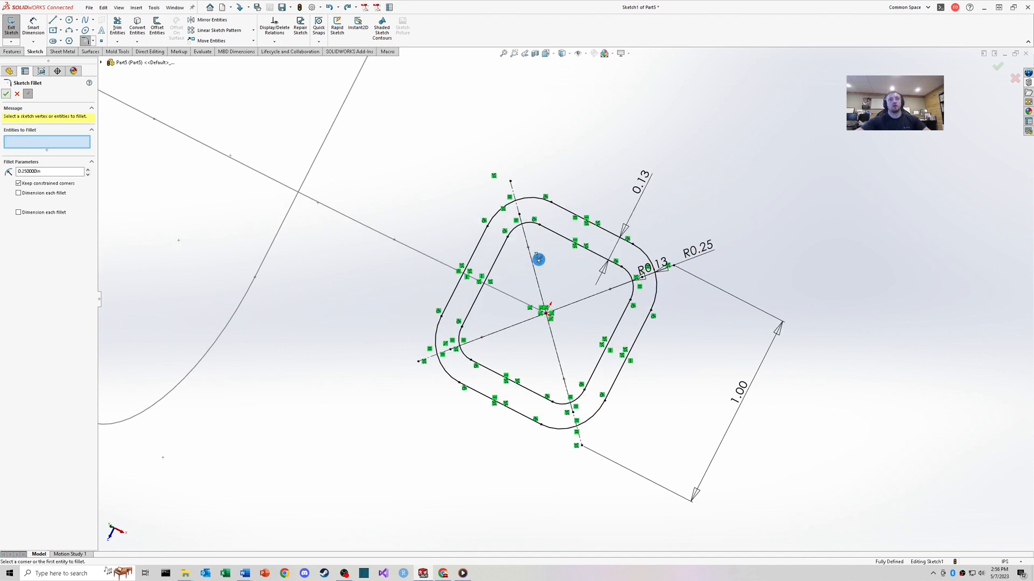
{"action": "scroll", "coordinate": [538, 258], "scroll_direction": "up", "scroll_amount": 3}
{"action": "mouse_move", "coordinate": [501, 254]}
{"action": "middle_mouse_down"}
{"action": "mouse_move", "coordinate": [530, 254]}
{"action": "mouse_move", "coordinate": [531, 233]}
{"action": "middle_mouse_up"}
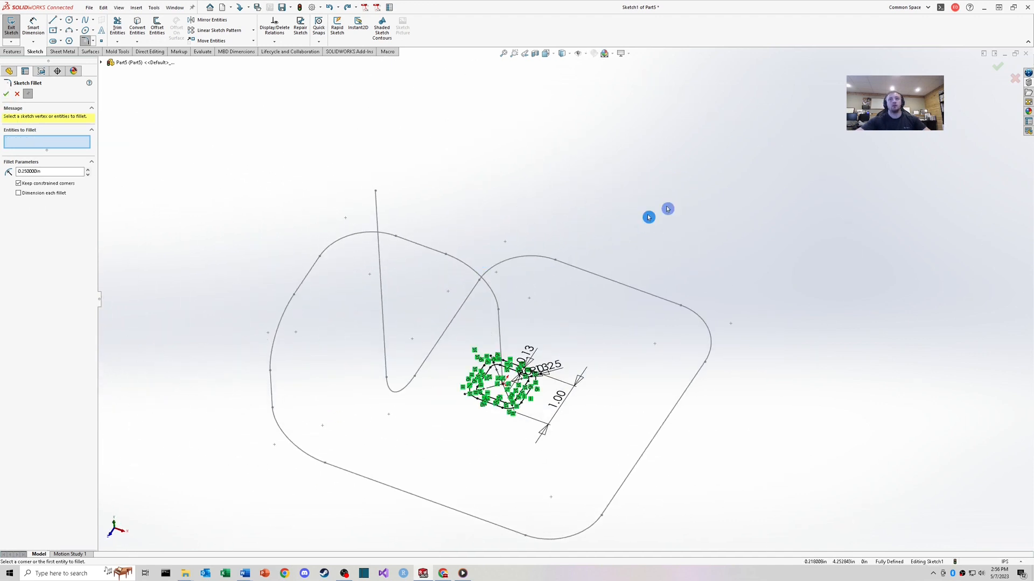
{"action": "left_click", "coordinate": [1000, 71]}
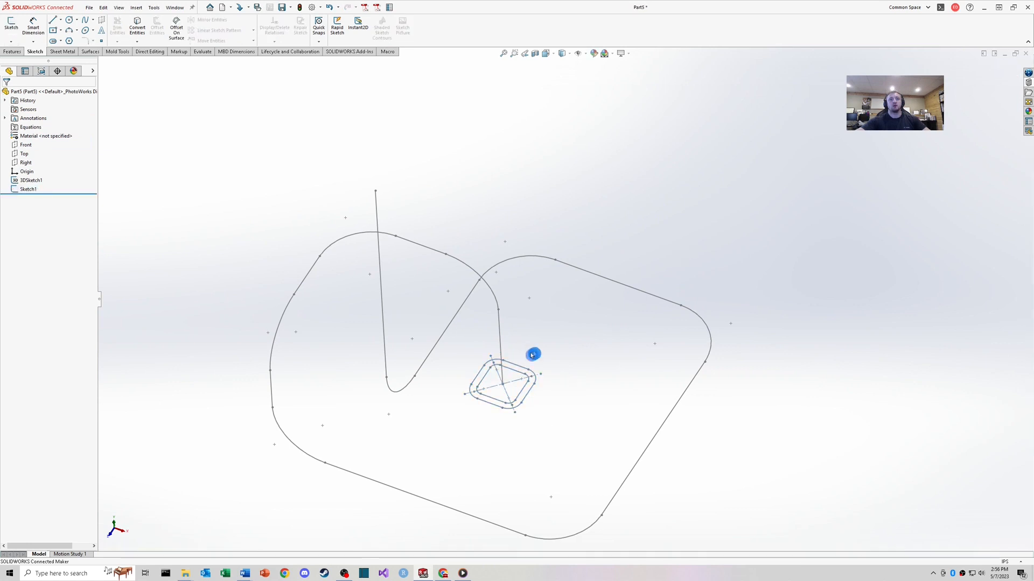
- Sweep the rounded square tube profile Sketch1 along the path 3DSketch1 as a solid boss
{"action": "left_click", "coordinate": [31, 190]}
{"action": "left_click", "coordinate": [32, 181], "text": "ctrl"}
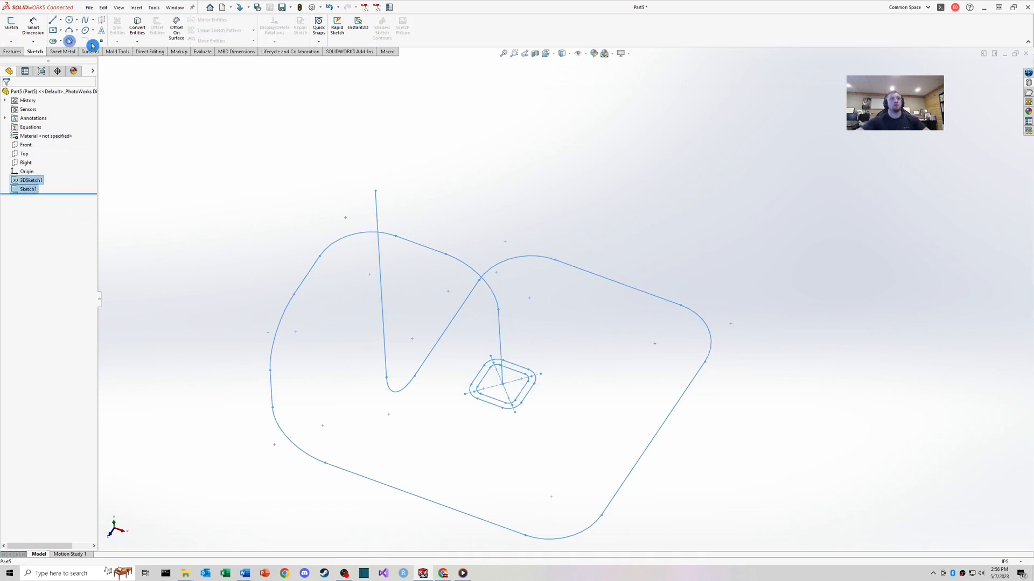
{"action": "left_click", "coordinate": [12, 51]}
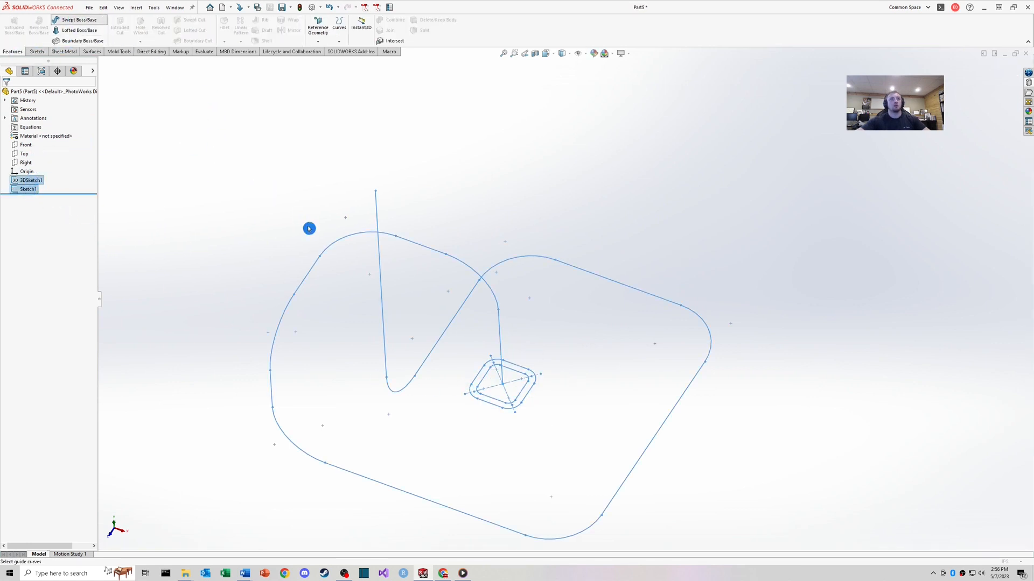
{"action": "middle_click_drag", "start_coordinate": [309, 226], "coordinate": [455, 293]}
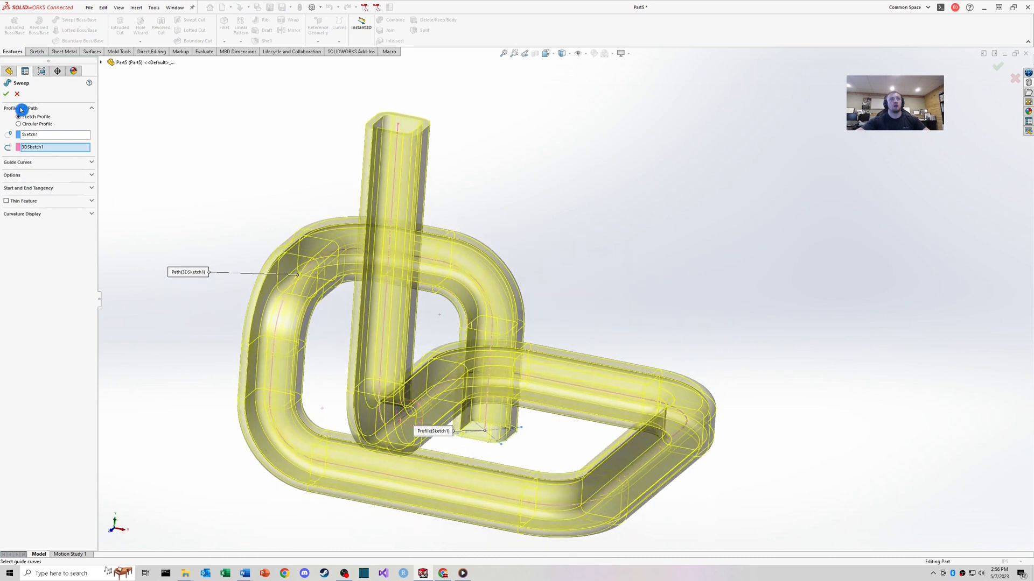
{"action": "left_click", "coordinate": [6, 95]}
{"action": "scroll", "coordinate": [584, 272], "scroll_direction": "up", "scroll_amount": 4}
{"action": "mouse_move", "coordinate": [575, 268]}
{"action": "middle_mouse_down"}
{"action": "mouse_move", "coordinate": [466, 187]}
{"action": "mouse_move", "coordinate": [583, 266]}
{"action": "middle_mouse_up"}
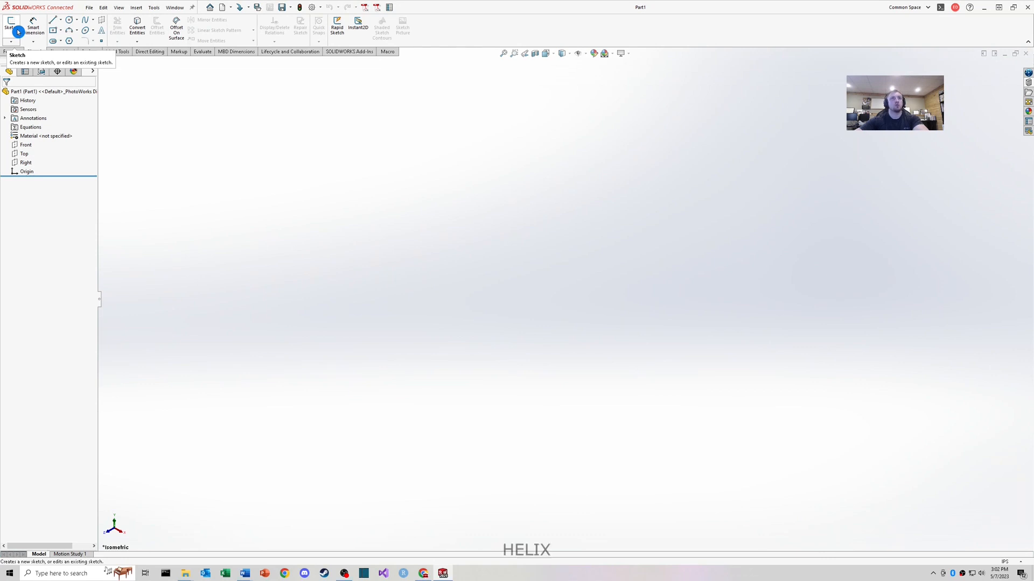
- In the new part, sketch a circle about 4.11 in in diameter centered on the origin on the Top plane
{"action": "left_click", "coordinate": [18, 32]}
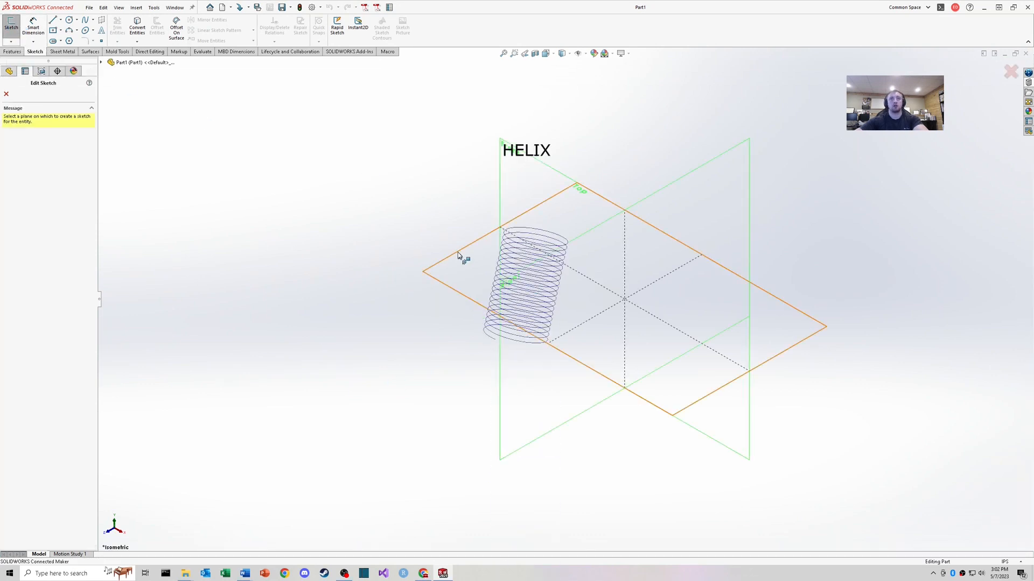
{"action": "left_click", "coordinate": [457, 256]}
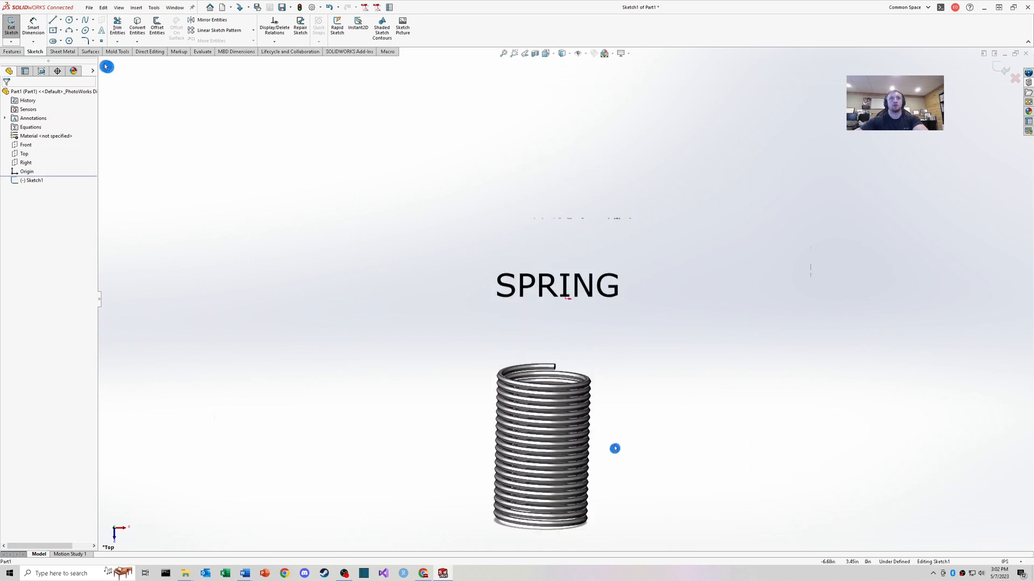
{"action": "left_click", "coordinate": [69, 20]}
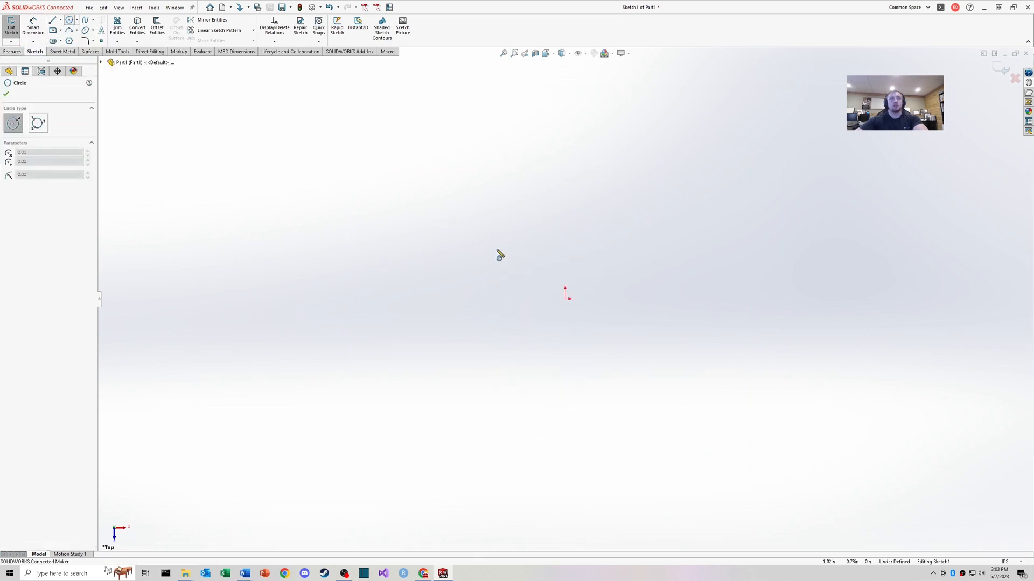
{"action": "left_click", "coordinate": [565, 299]}
{"action": "left_click", "coordinate": [679, 219]}
- Dimension the circle's diameter as 3 in
{"action": "right_click_drag", "start_coordinate": [766, 275], "coordinate": [766, 247]}
{"action": "left_click", "coordinate": [693, 247]}
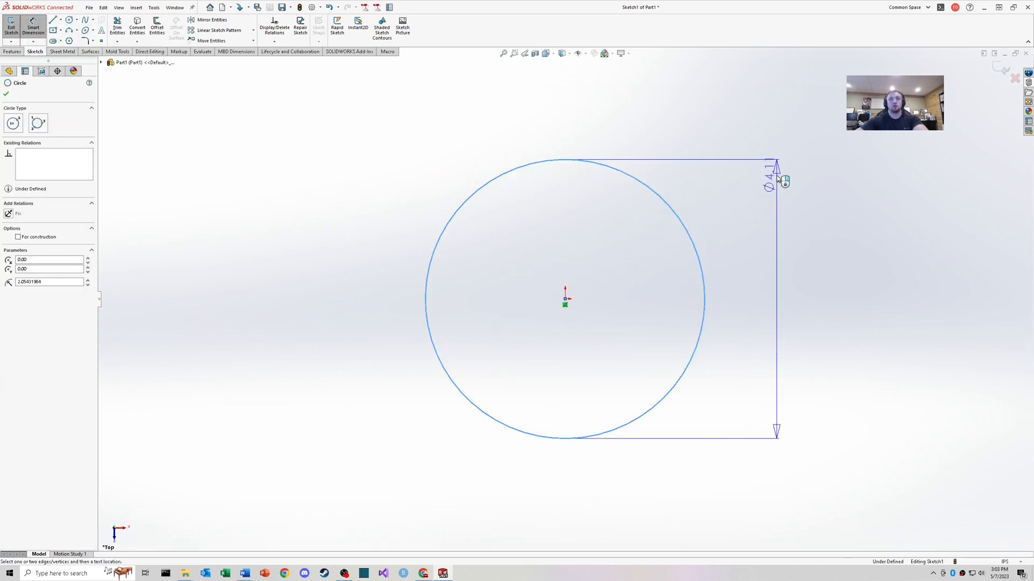
{"action": "left_click", "coordinate": [778, 181]}
{"action": "type", "text": "3"}
{"action": "key", "text": "Return"}
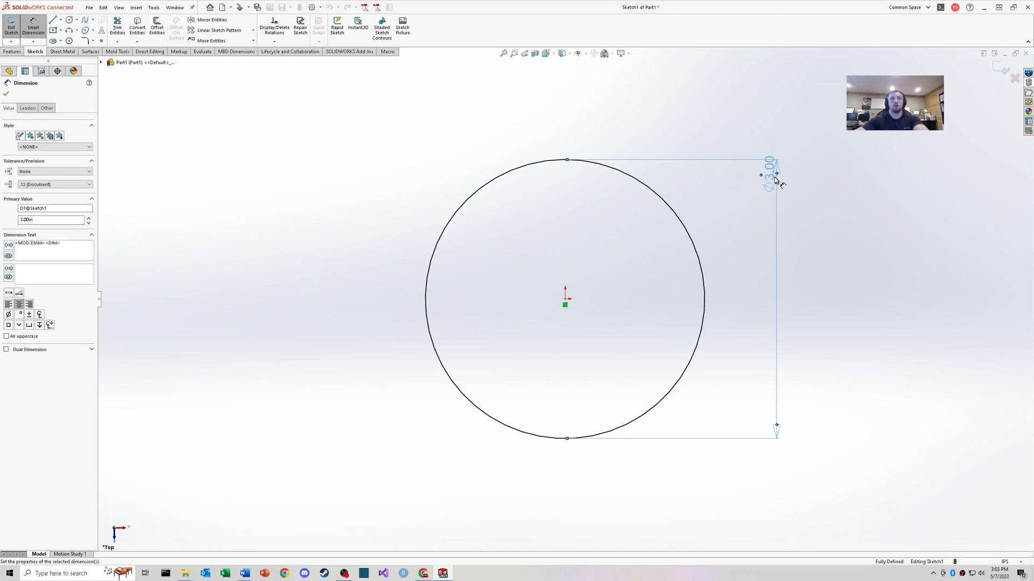
- Exit the 3 in circle sketch and start a Helix/Spiral curve based on it
{"action": "key", "text": "Escape"}
{"action": "key", "text": "ctrl+7"}
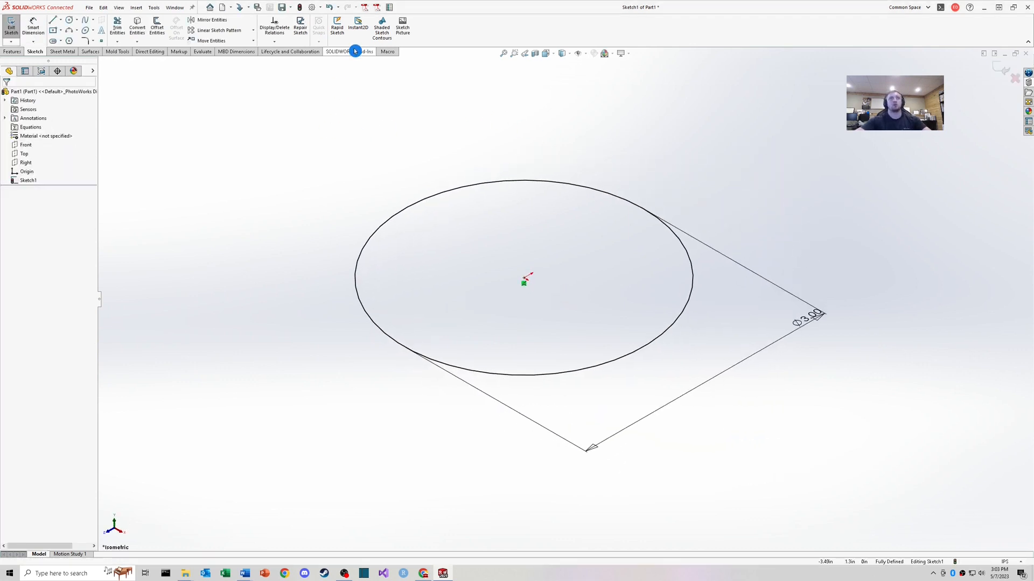
{"action": "left_click", "coordinate": [995, 73]}
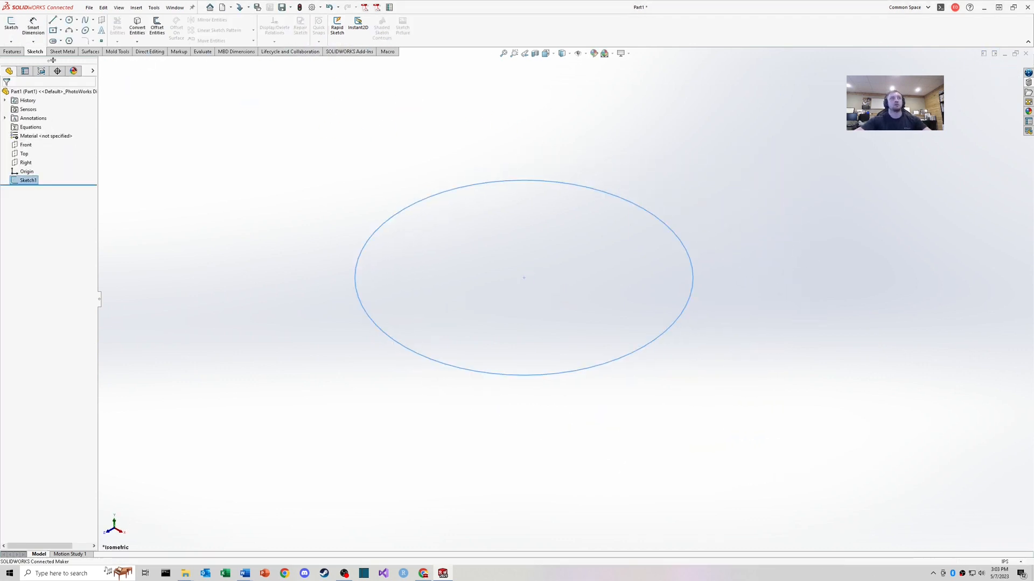
{"action": "left_click", "coordinate": [350, 38]}
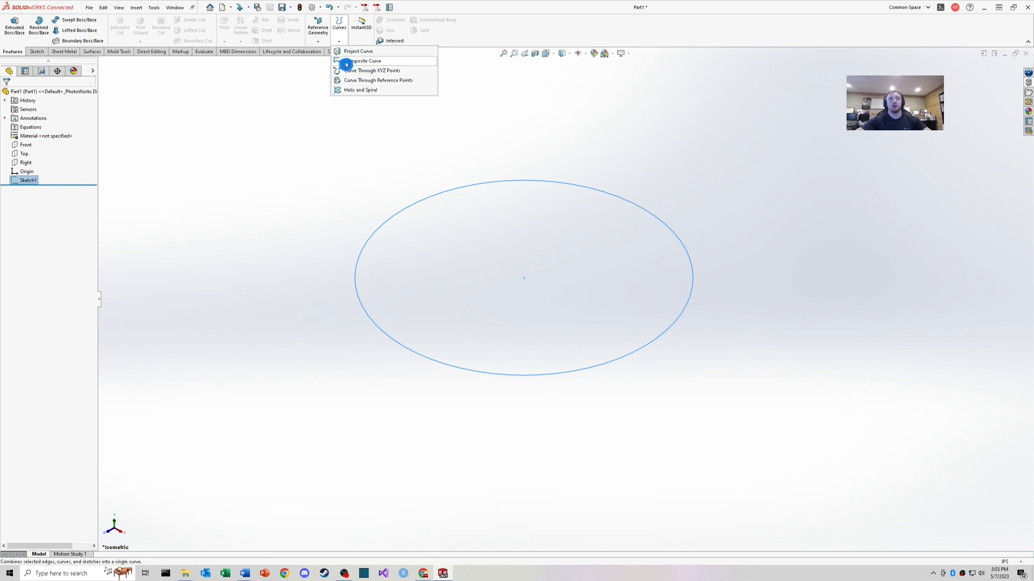
{"action": "left_click", "coordinate": [367, 93]}
{"action": "scroll", "coordinate": [479, 154], "scroll_direction": "up", "scroll_amount": 5}
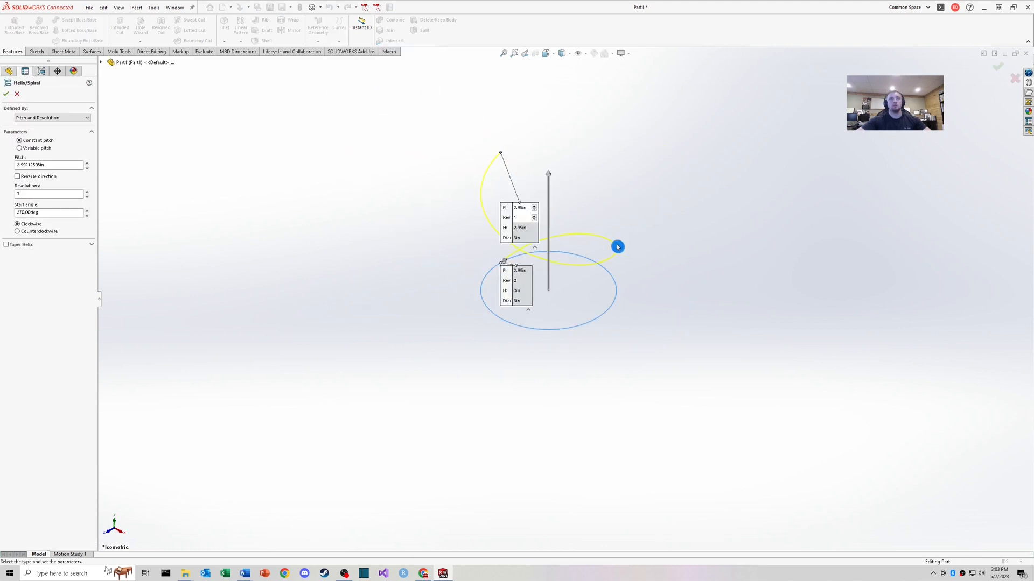
{"action": "scroll", "coordinate": [617, 246], "scroll_direction": "down", "scroll_amount": 4}
{"action": "middle_click_drag", "start_coordinate": [408, 291], "coordinate": [429, 283]}
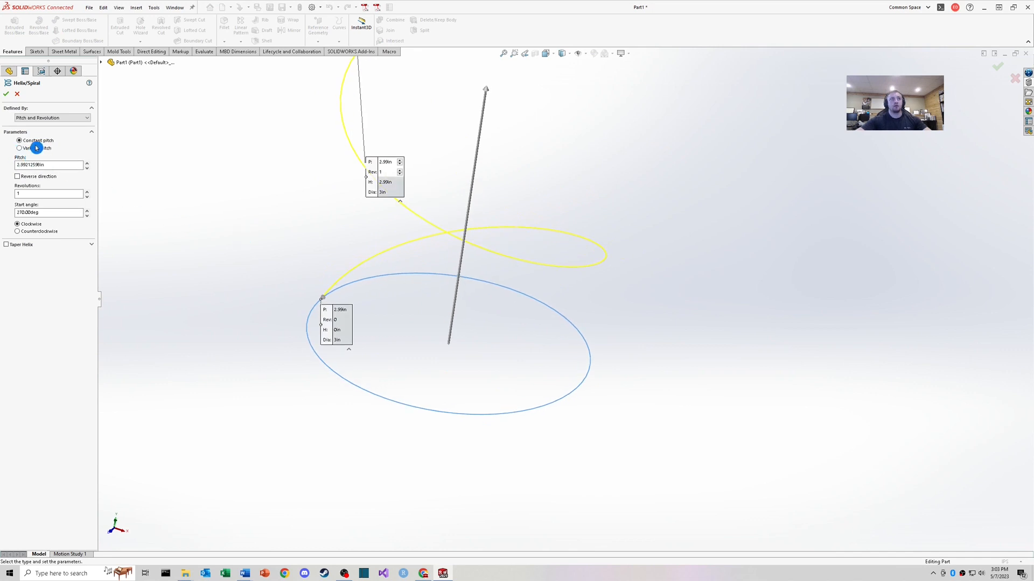
- Keep the helix defined by Pitch and Revolution and set its constant pitch to 3 in
{"action": "left_click", "coordinate": [61, 118]}
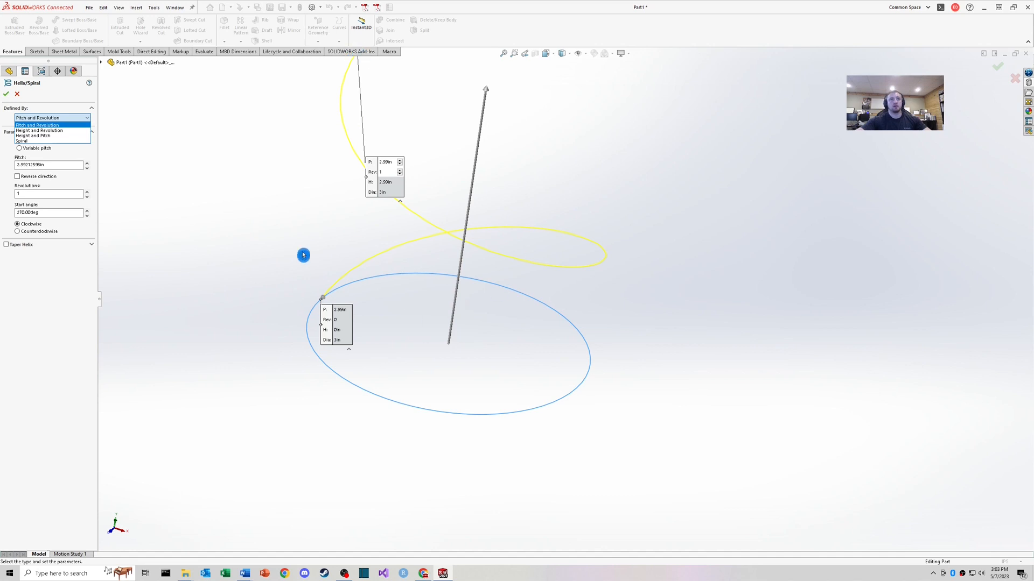
{"action": "left_click", "coordinate": [79, 109]}
{"action": "type", "text": "3"}
{"action": "key", "text": "Return"}
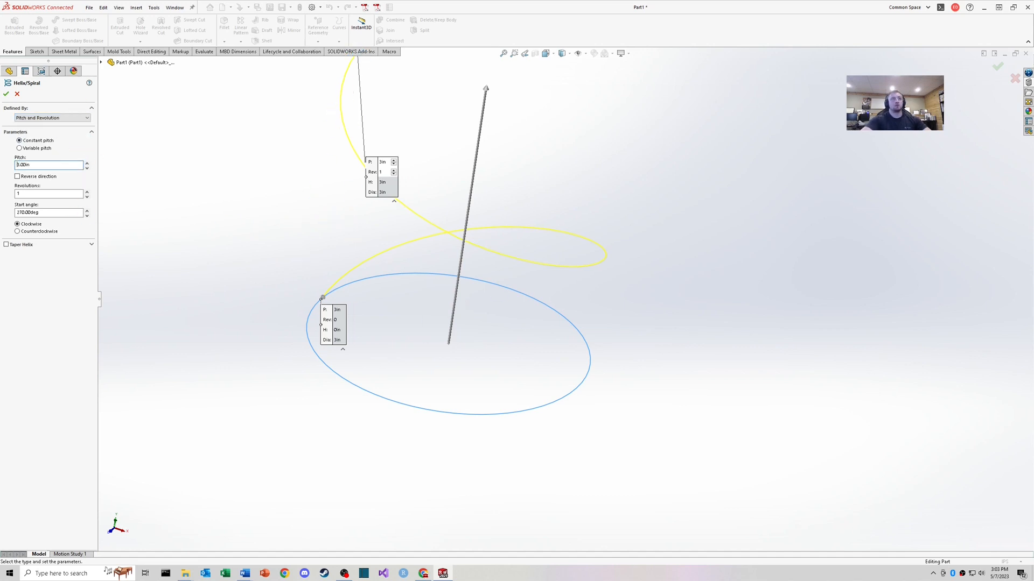
{"action": "middle_click_drag", "start_coordinate": [456, 290], "coordinate": [522, 247]}
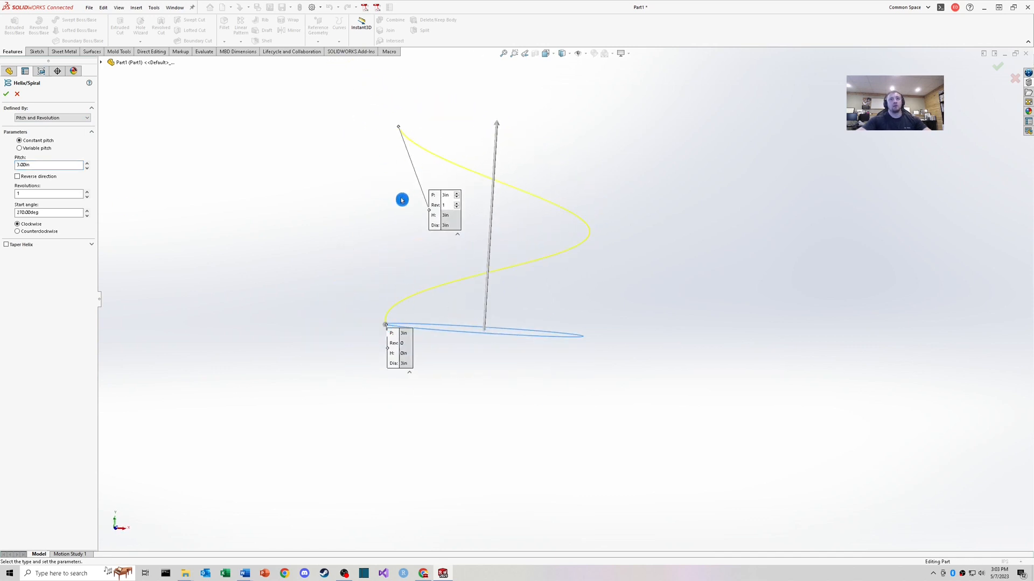
- Set the helix pitch to 0.25 in and the number of revolutions to 10
{"action": "middle_click_drag", "start_coordinate": [383, 307], "coordinate": [385, 337]}
{"action": "type", "text": ".25"}
{"action": "key", "text": "Return"}
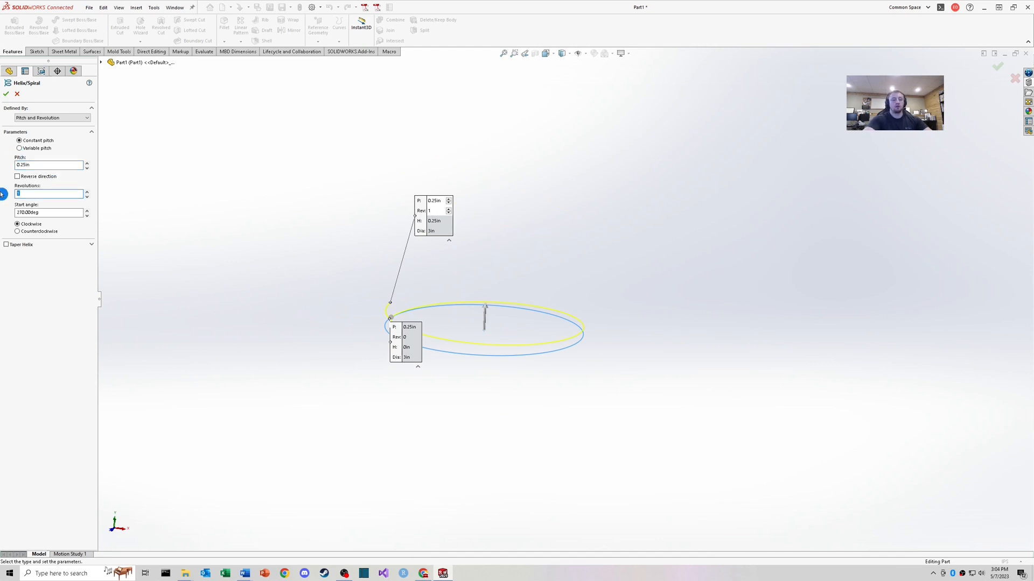
{"action": "type", "text": "10"}
{"action": "middle_click_drag", "start_coordinate": [454, 259], "coordinate": [517, 267]}
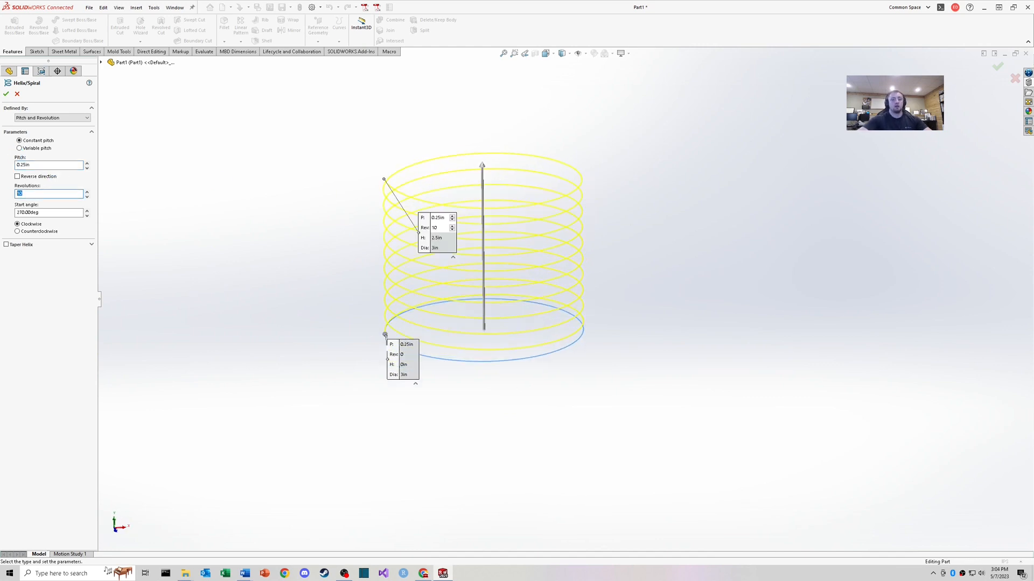
- Set the helix revolutions to 20 and create the curve
{"action": "type", "text": "20"}
{"action": "scroll", "coordinate": [507, 216], "scroll_direction": "up", "scroll_amount": 6}
{"action": "scroll", "coordinate": [573, 228], "scroll_direction": "down", "scroll_amount": 2}
{"action": "key", "text": "Return"}
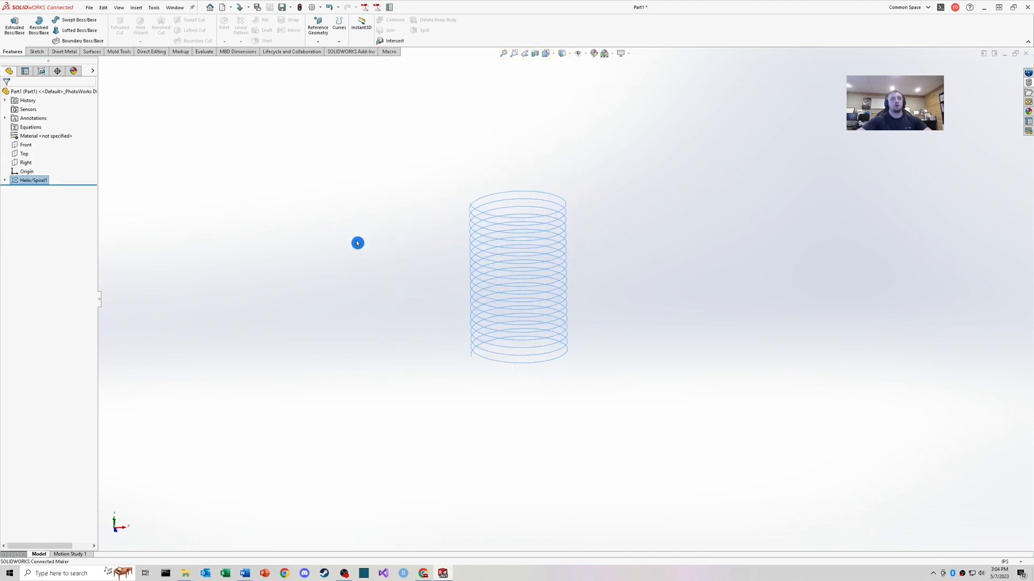
- Examine the finished helix and the circle sketch nested beneath it in the feature tree
{"action": "left_click", "coordinate": [357, 242]}
{"action": "scroll", "coordinate": [560, 296], "scroll_direction": "up", "scroll_amount": 3}
{"action": "scroll", "coordinate": [560, 295], "scroll_direction": "down", "scroll_amount": 2}
{"action": "middle_click_drag", "start_coordinate": [485, 292], "coordinate": [541, 295]}
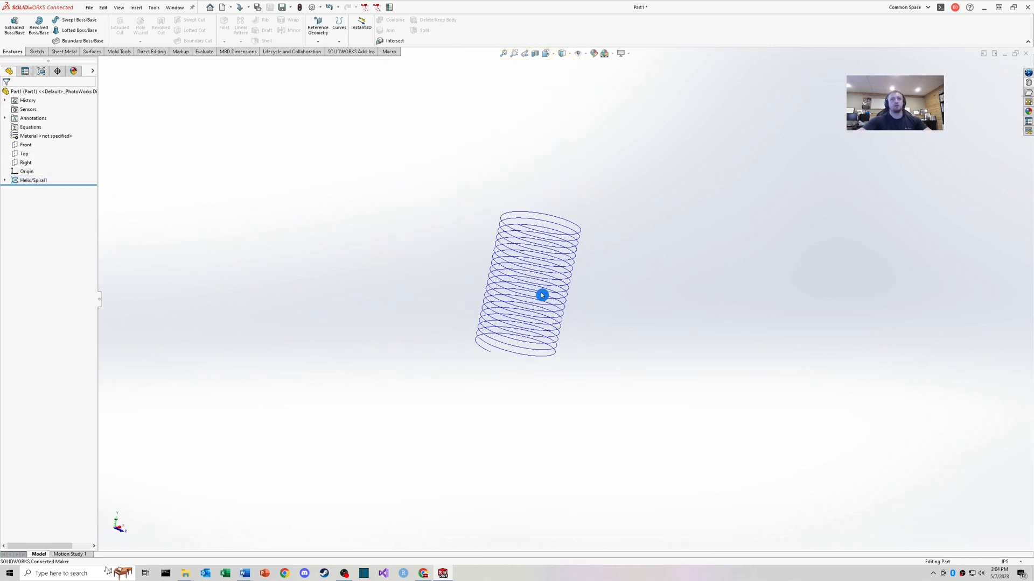
{"action": "left_click", "coordinate": [5, 180]}
{"action": "left_click", "coordinate": [37, 189]}
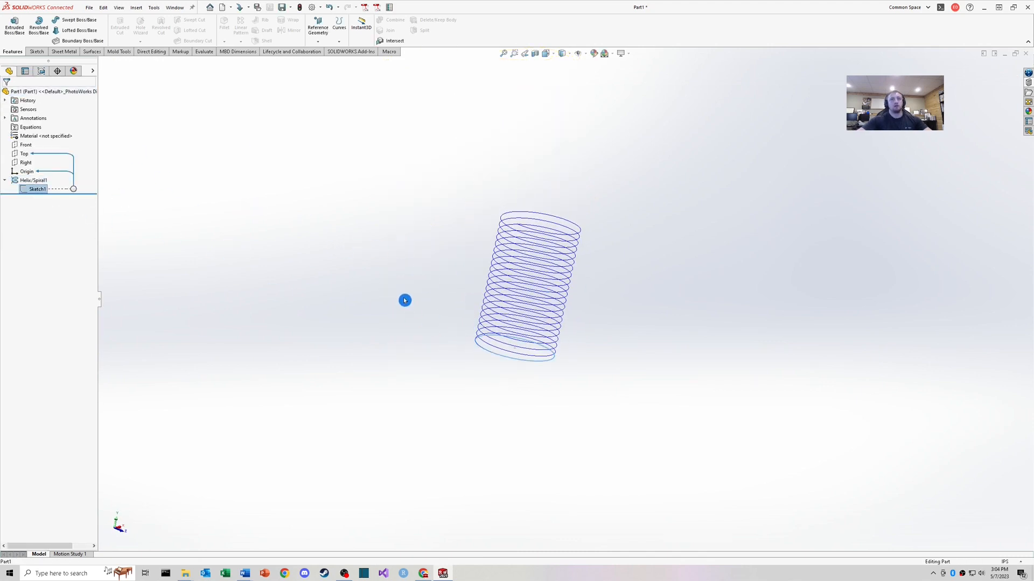
{"action": "left_click", "coordinate": [280, 263]}
- Sketch a six-sided polygon about 0.38 in across flats on the Front plane, centered on the helix's lower endpoint
{"action": "left_click", "coordinate": [36, 51]}
{"action": "left_click", "coordinate": [11, 31]}
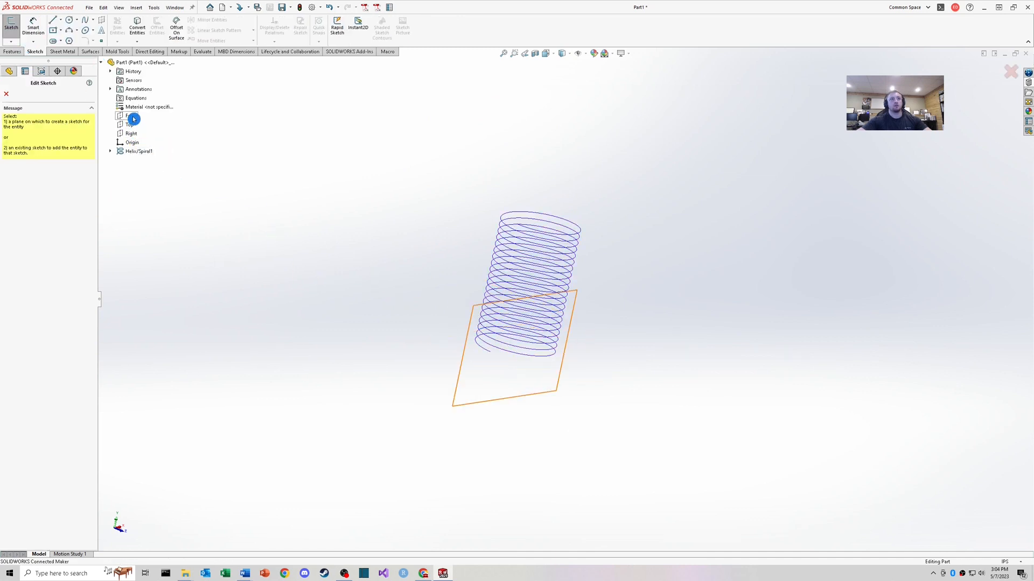
{"action": "left_click", "coordinate": [134, 116]}
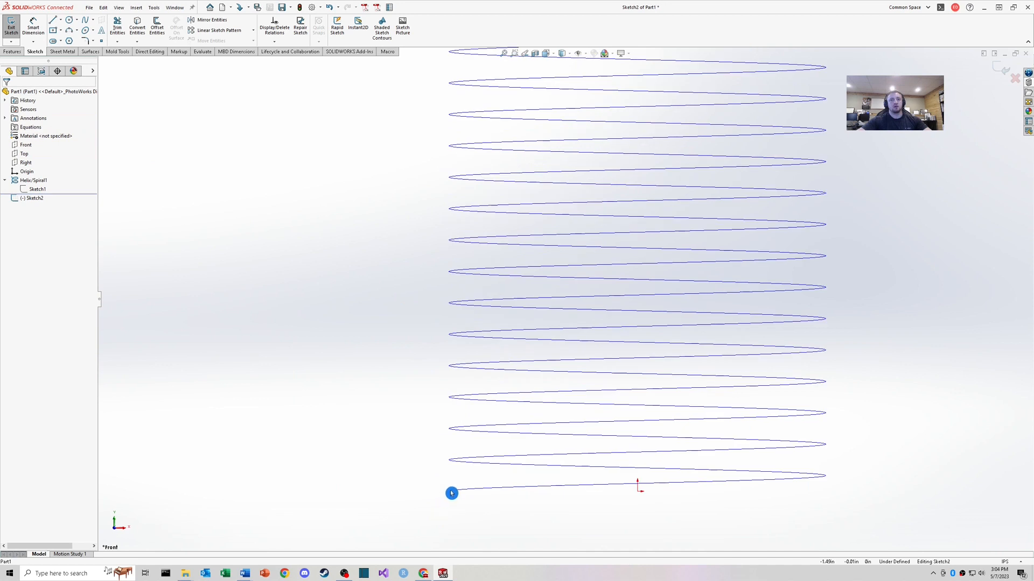
{"action": "left_click", "coordinate": [69, 41]}
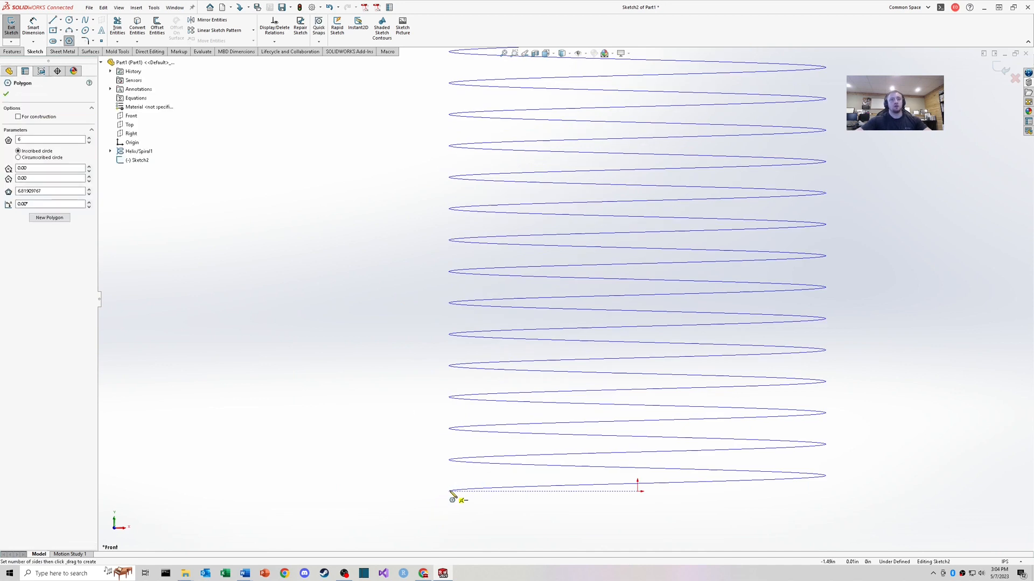
{"action": "left_click", "coordinate": [449, 491]}
{"action": "left_click", "coordinate": [463, 515]}
- Dimension the distance between the hexagon's upper and lower flats as 0.375 in
{"action": "right_click_drag", "start_coordinate": [464, 515], "coordinate": [463, 492]}
{"action": "scroll", "coordinate": [462, 495], "scroll_direction": "down", "scroll_amount": 3}
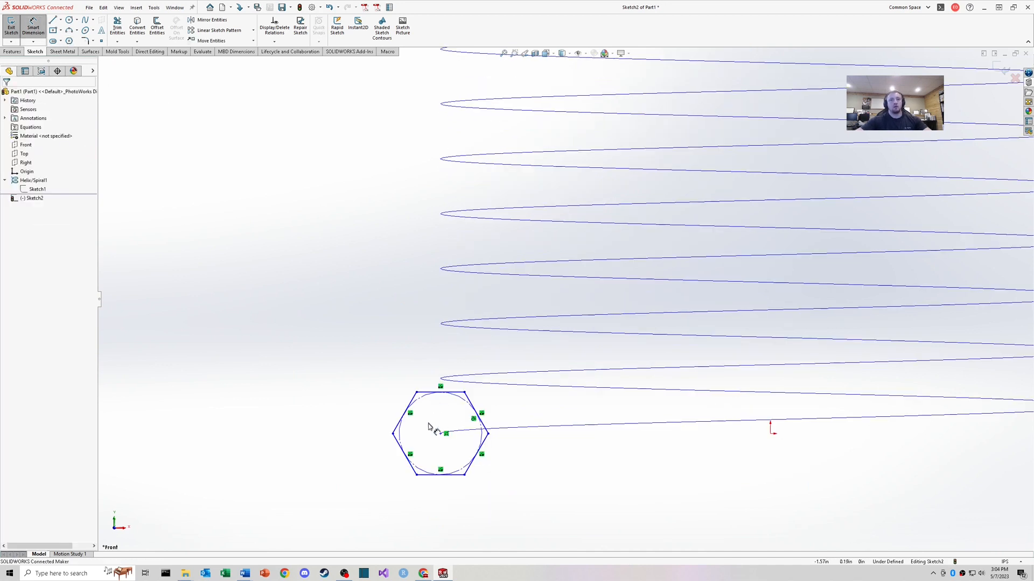
{"action": "left_click", "coordinate": [429, 392]}
{"action": "left_click", "coordinate": [429, 476]}
{"action": "left_click", "coordinate": [333, 435]}
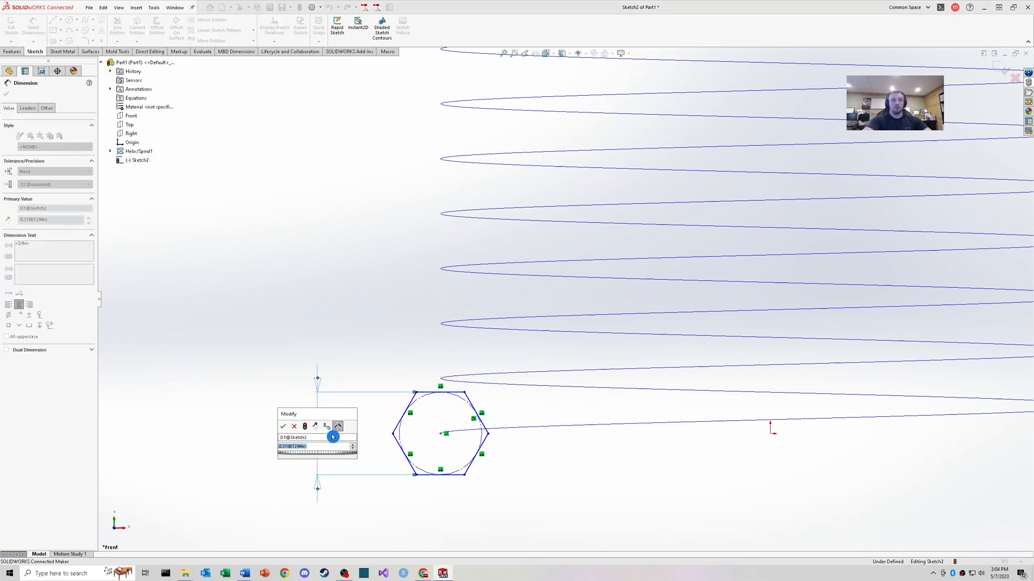
{"action": "type", "text": ".375"}
{"action": "key", "text": "Return"}
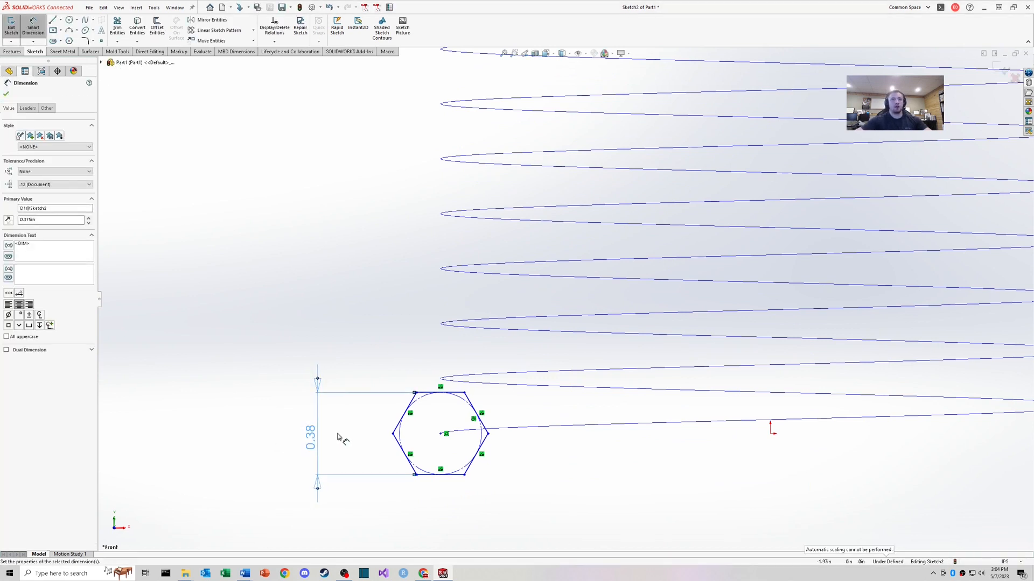
- Set the hexagon's across-flats dimension to 0.1875 in
{"action": "double_click", "coordinate": [312, 438]}
{"action": "type", "text": ".1"}
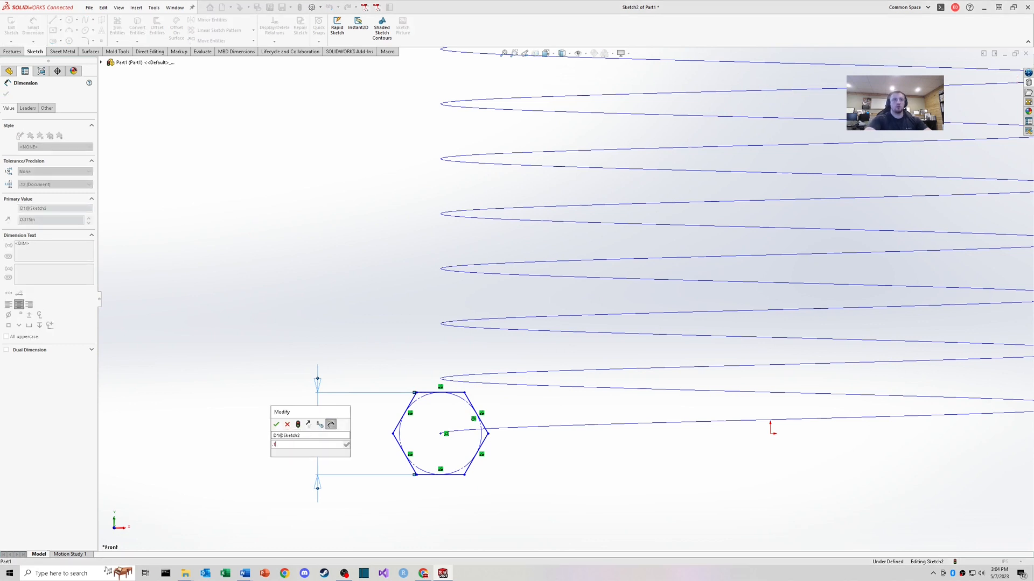
{"action": "type", "text": "875"}
{"action": "key", "text": "Return"}
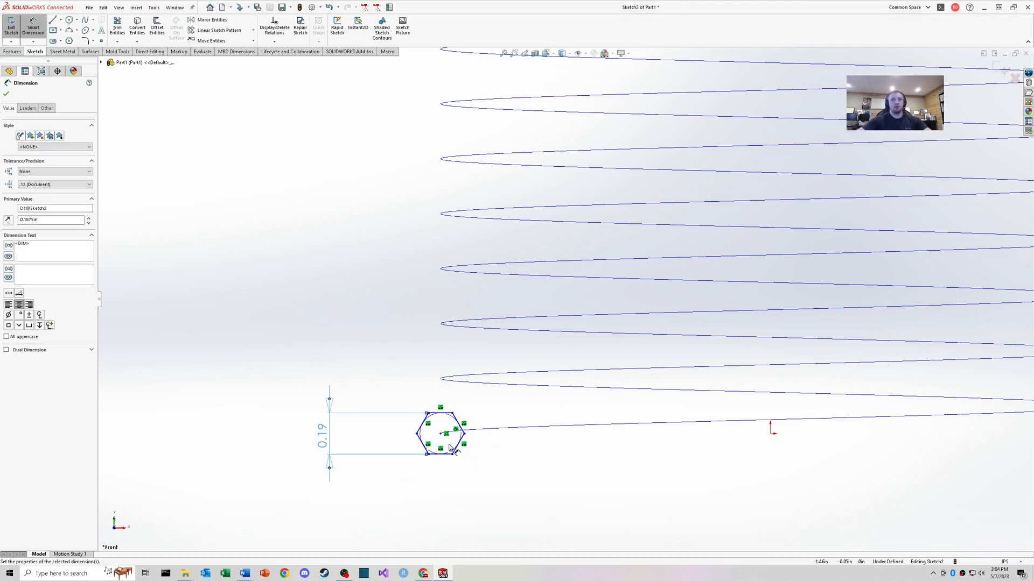
- Add a Pierce relation between the hexagon's center point and the helix
{"action": "scroll", "coordinate": [449, 448], "scroll_direction": "down", "scroll_amount": 4}
{"action": "left_click", "coordinate": [456, 420]}
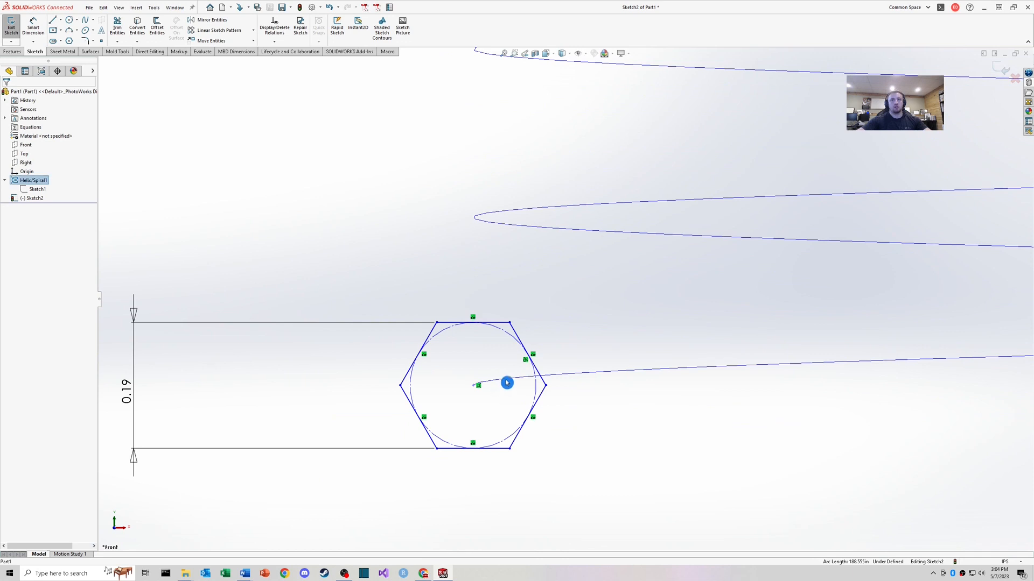
{"action": "left_click", "coordinate": [473, 386], "text": "ctrl"}
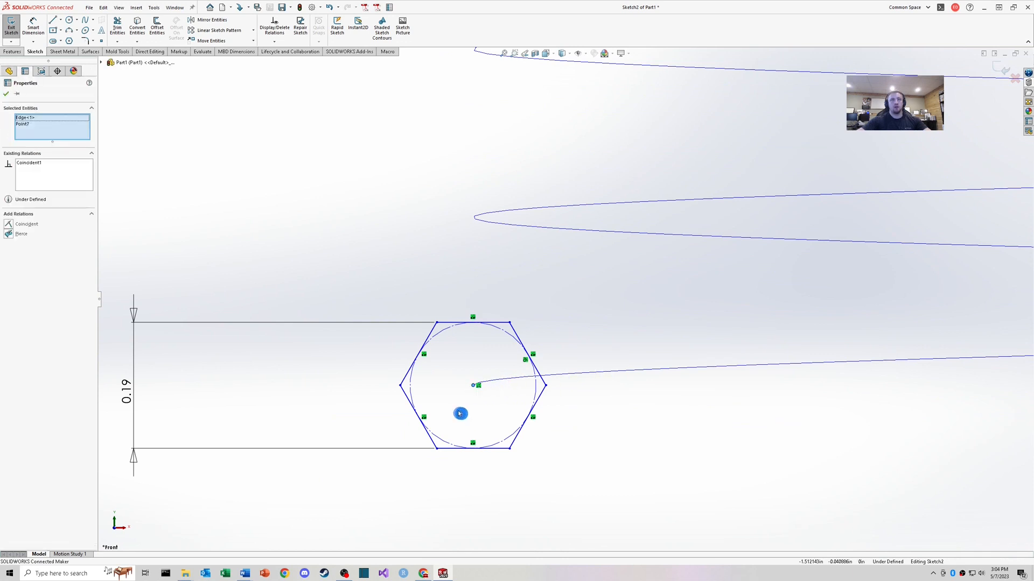
{"action": "left_click", "coordinate": [9, 235]}
{"action": "left_click", "coordinate": [558, 423]}
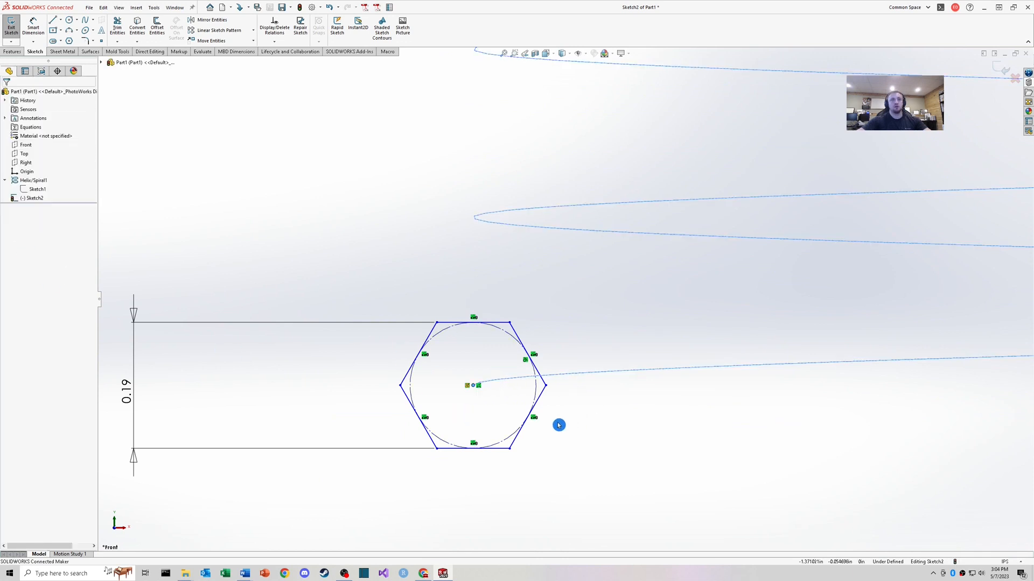
- Examine from an angled view how the hexagon's center point is attached to the end of the helix
{"action": "scroll", "coordinate": [506, 387], "scroll_direction": "down", "scroll_amount": 3}
{"action": "scroll", "coordinate": [512, 392], "scroll_direction": "up", "scroll_amount": 15}
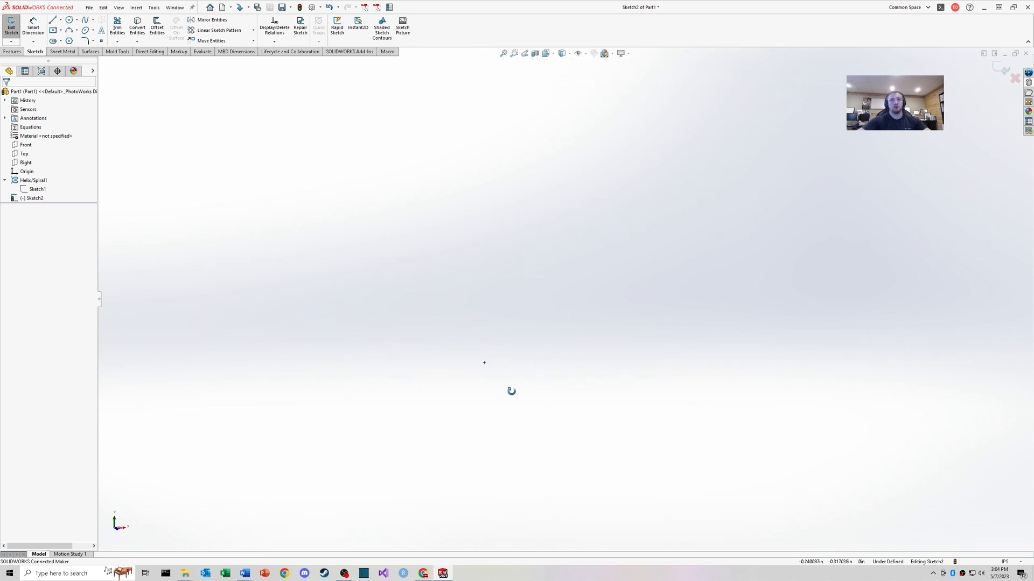
{"action": "middle_click_drag", "start_coordinate": [461, 269], "coordinate": [499, 317]}
{"action": "scroll", "coordinate": [499, 317], "scroll_direction": "down", "scroll_amount": 2}
{"action": "left_click", "coordinate": [485, 270]}
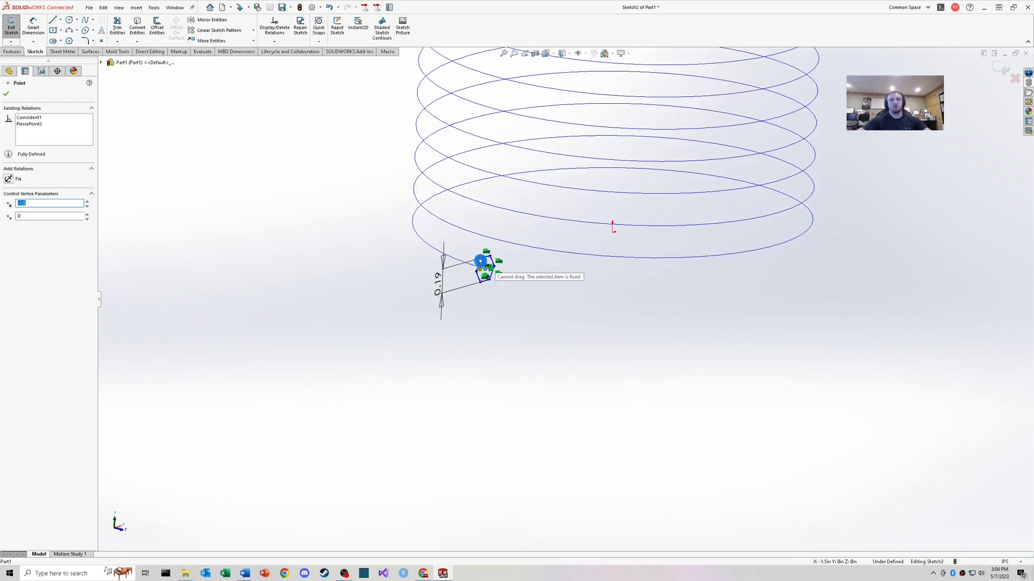
{"action": "scroll", "coordinate": [482, 260], "scroll_direction": "down", "scroll_amount": 3}
{"action": "left_click", "coordinate": [504, 281]}
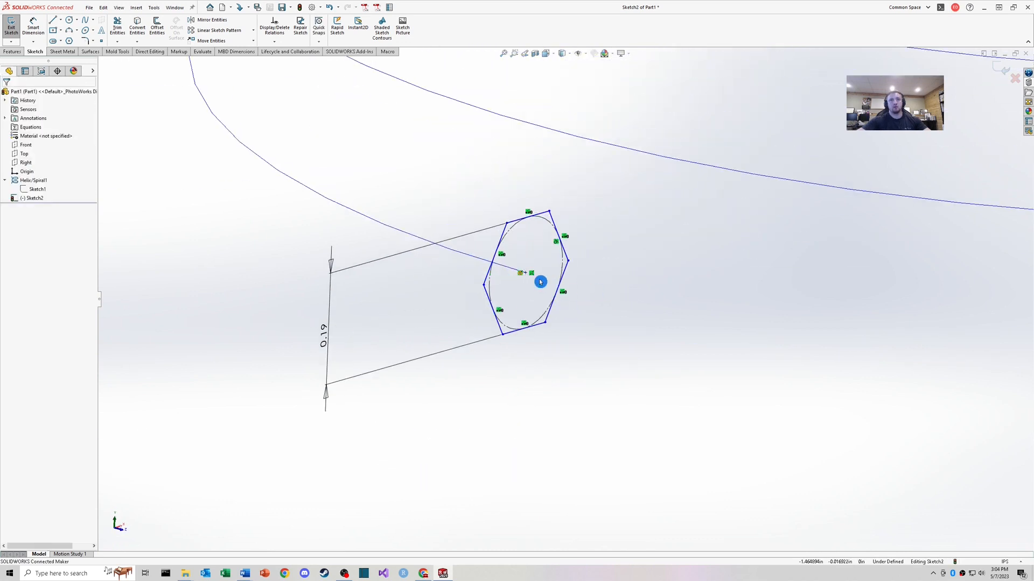
{"action": "scroll", "coordinate": [487, 261], "scroll_direction": "down", "scroll_amount": 5}
{"action": "scroll", "coordinate": [485, 258], "scroll_direction": "up", "scroll_amount": 2}
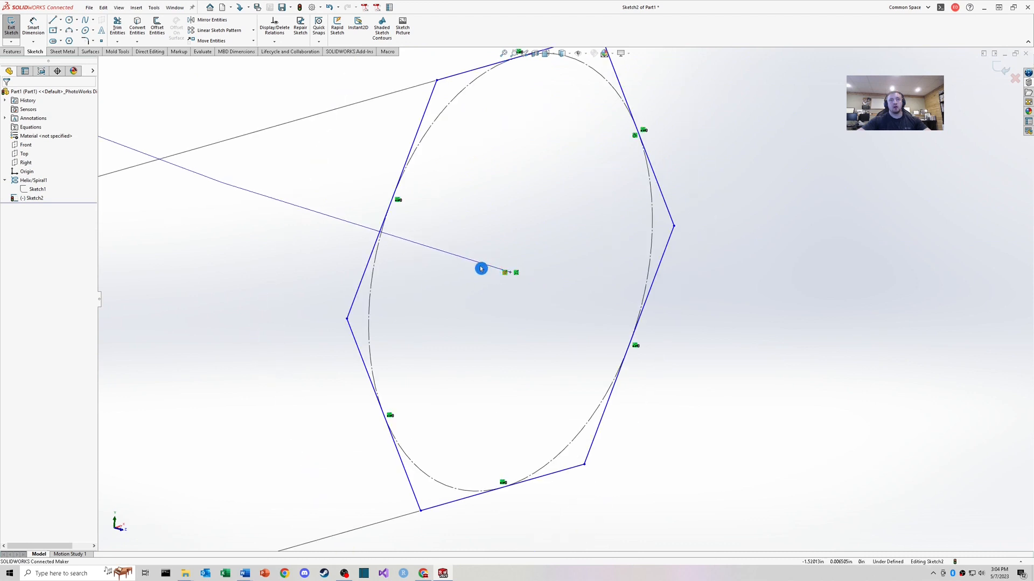
{"action": "left_click", "coordinate": [510, 272]}
{"action": "left_click", "coordinate": [533, 316]}
{"action": "scroll", "coordinate": [543, 275], "scroll_direction": "up", "scroll_amount": 3}
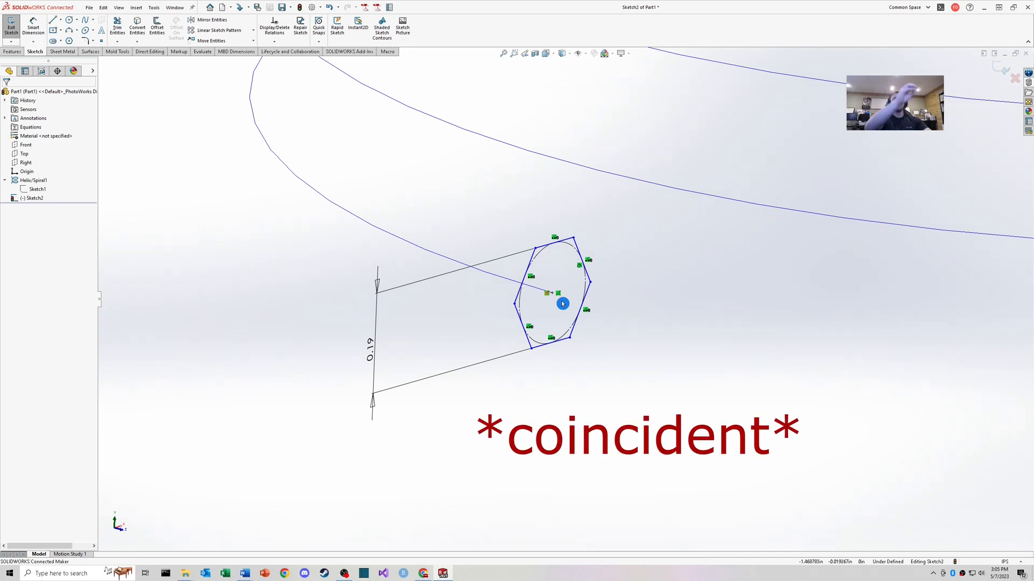
{"action": "scroll", "coordinate": [592, 302], "scroll_direction": "down", "scroll_amount": 2}
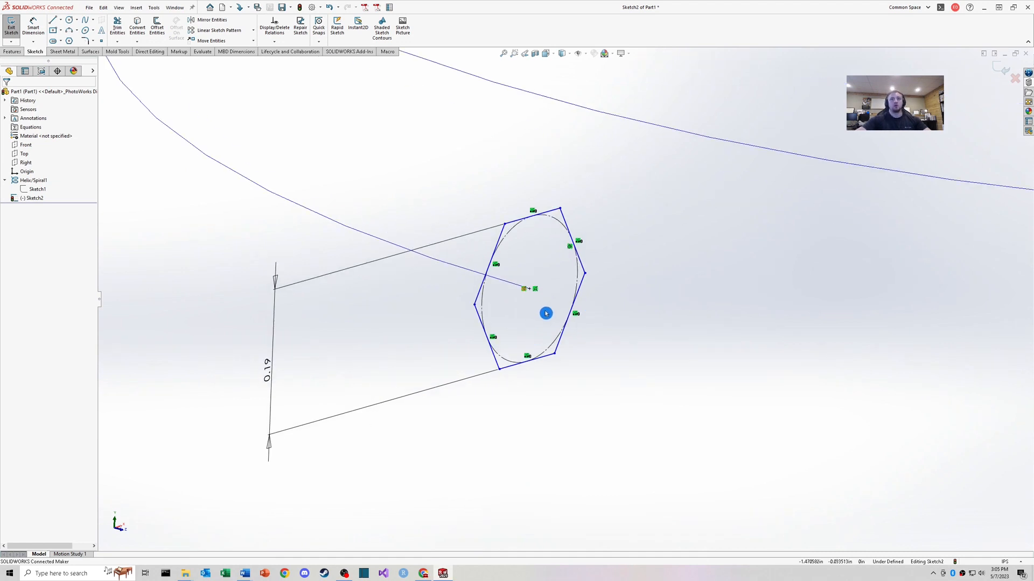
{"action": "middle_click_drag", "start_coordinate": [546, 313], "coordinate": [541, 310]}
{"action": "scroll", "coordinate": [541, 308], "scroll_direction": "up", "scroll_amount": 4}
{"action": "scroll", "coordinate": [459, 287], "scroll_direction": "down", "scroll_amount": 2}
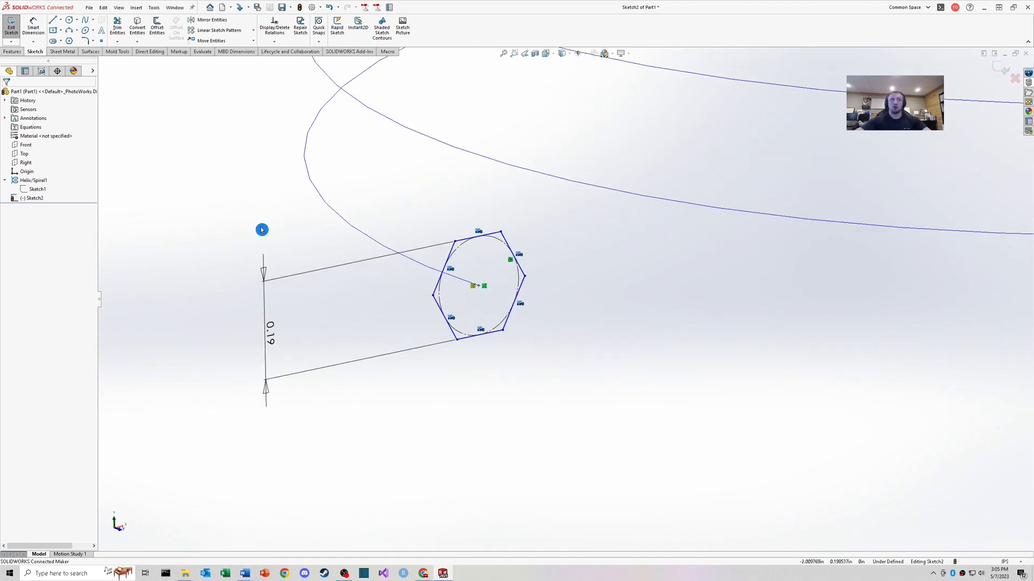
- Fully define the hexagon with a horizontal construction line from its center to a side vertex, and exit the sketch
{"action": "left_click_drag", "start_coordinate": [433, 295], "coordinate": [434, 284]}
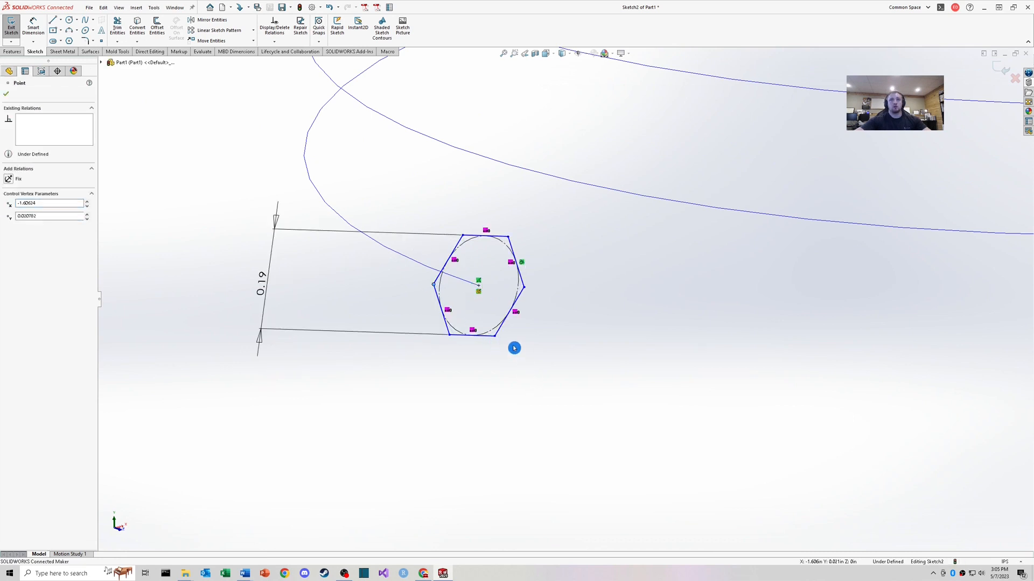
{"action": "key", "text": "l"}
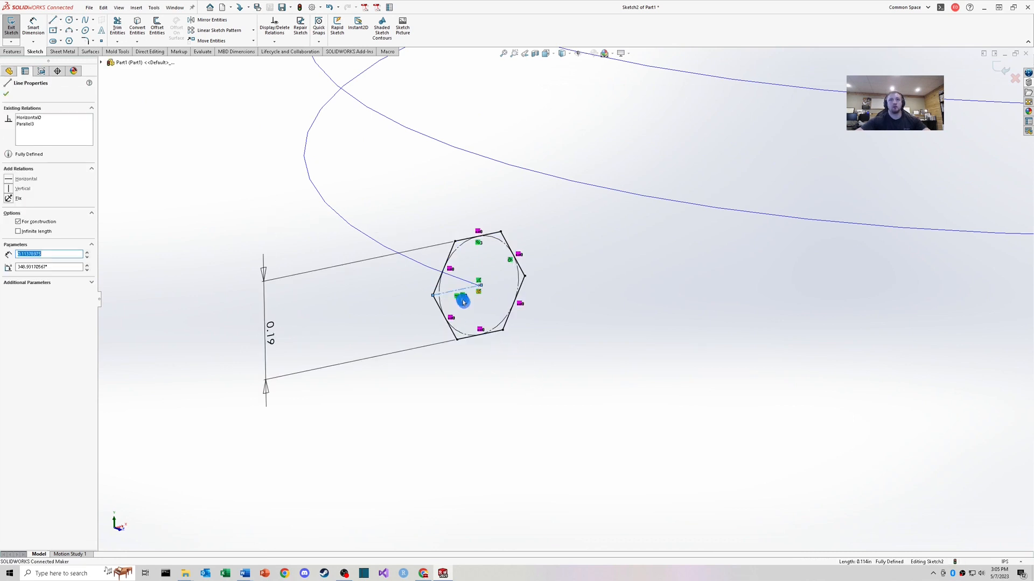
{"action": "left_click", "coordinate": [583, 350]}
{"action": "middle_click_drag", "start_coordinate": [551, 314], "coordinate": [578, 305]}
{"action": "scroll", "coordinate": [578, 304], "scroll_direction": "up", "scroll_amount": 5}
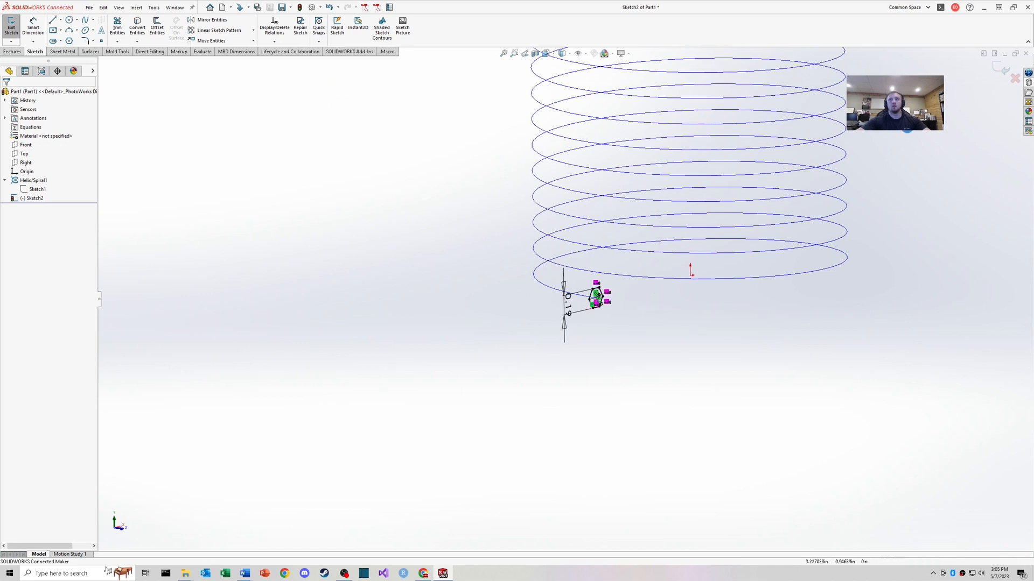
{"action": "left_click", "coordinate": [1010, 67]}
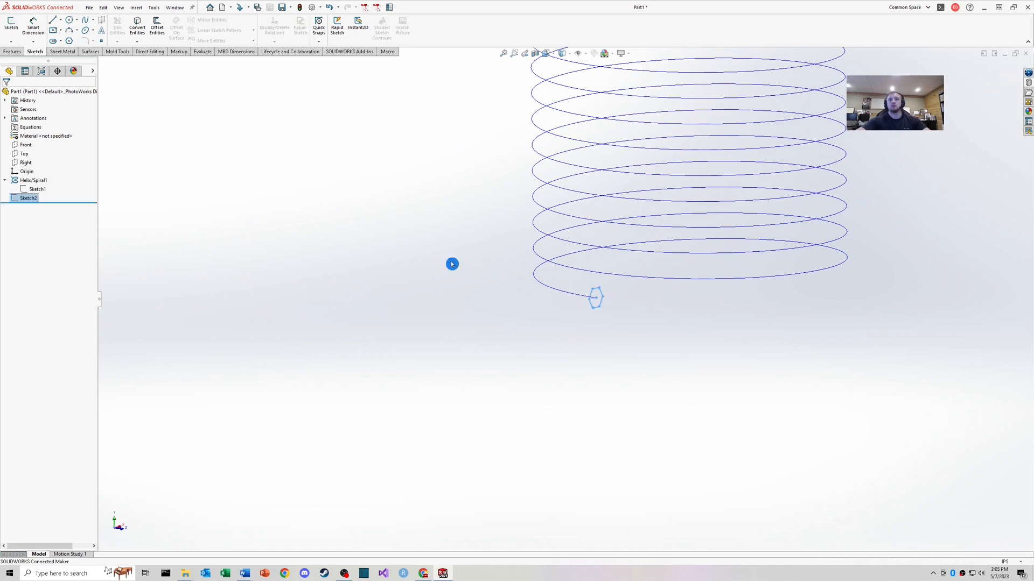
- Sweep the hexagon sketch along the helix to form the solid spring
{"action": "left_click", "coordinate": [34, 180], "text": "ctrl"}
{"action": "left_click", "coordinate": [20, 55]}
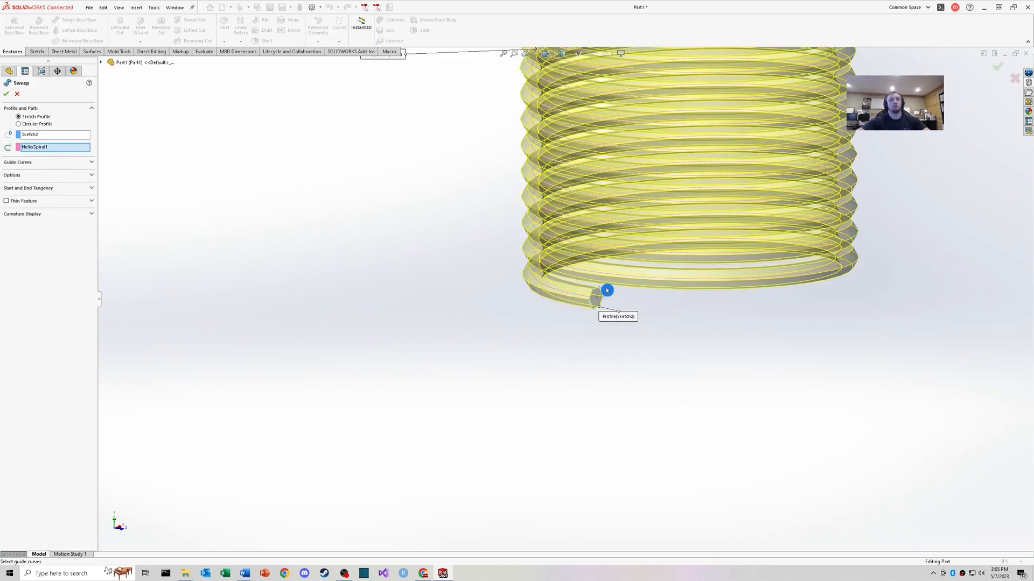
{"action": "scroll", "coordinate": [608, 288], "scroll_direction": "up", "scroll_amount": 7}
{"action": "scroll", "coordinate": [658, 292], "scroll_direction": "down", "scroll_amount": 3}
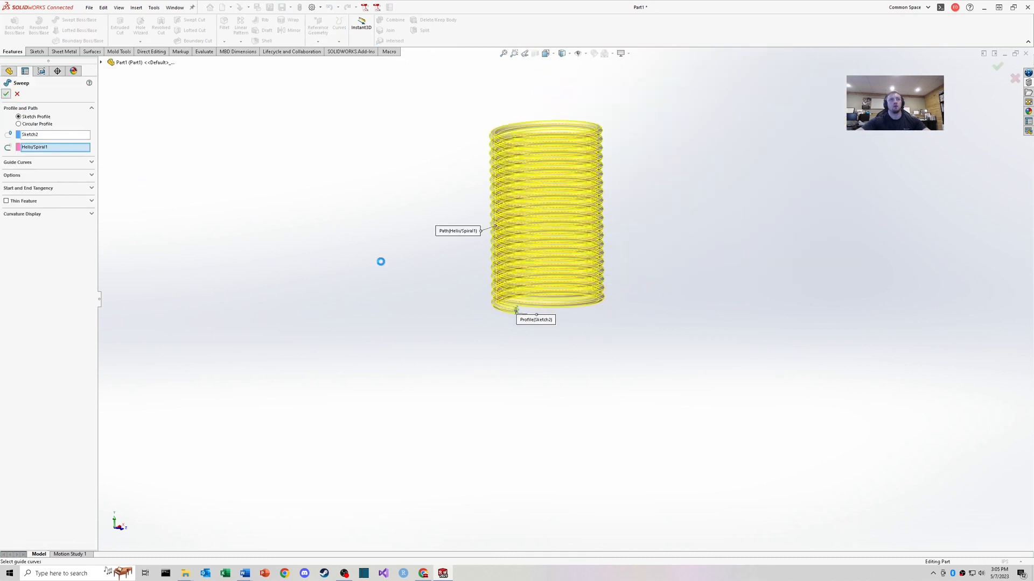
{"action": "key", "text": "Return"}
{"action": "scroll", "coordinate": [565, 215], "scroll_direction": "down", "scroll_amount": 5}
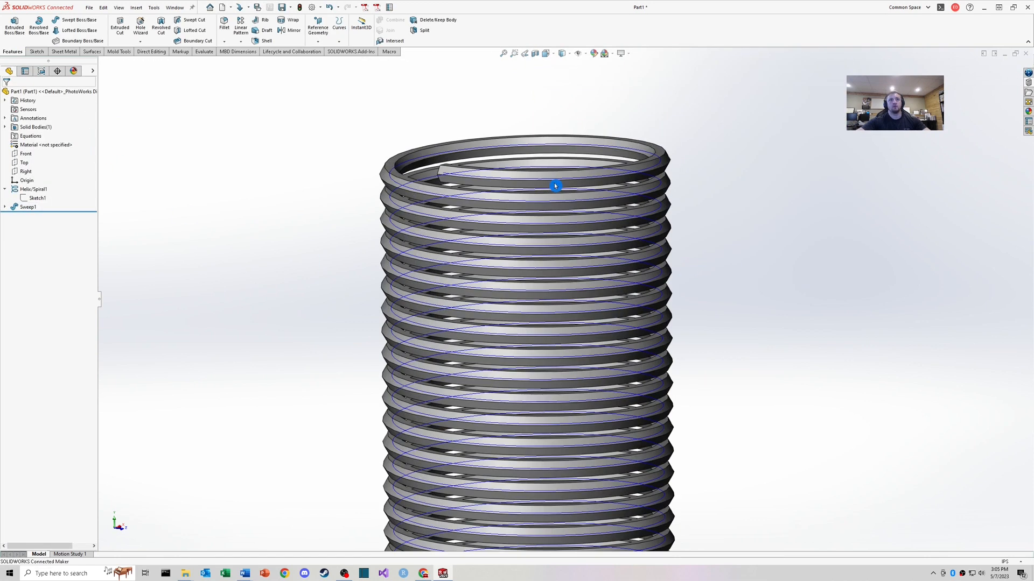
{"action": "scroll", "coordinate": [425, 226], "scroll_direction": "up", "scroll_amount": 3}
{"action": "middle_click_drag", "start_coordinate": [420, 272], "coordinate": [546, 327]}
{"action": "scroll", "coordinate": [546, 327], "scroll_direction": "up", "scroll_amount": 3}
{"action": "scroll", "coordinate": [539, 367], "scroll_direction": "up", "scroll_amount": 3}
{"action": "middle_click_drag", "start_coordinate": [531, 406], "coordinate": [618, 332]}
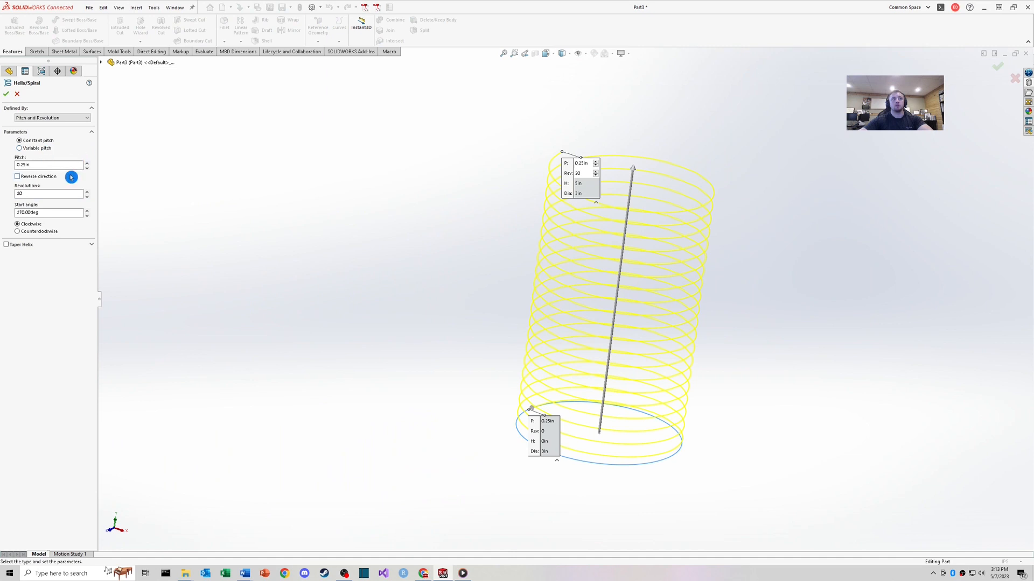
- Try the helix's Reverse direction option, and compare counterclockwise with clockwise rotation
{"action": "left_click", "coordinate": [18, 177]}
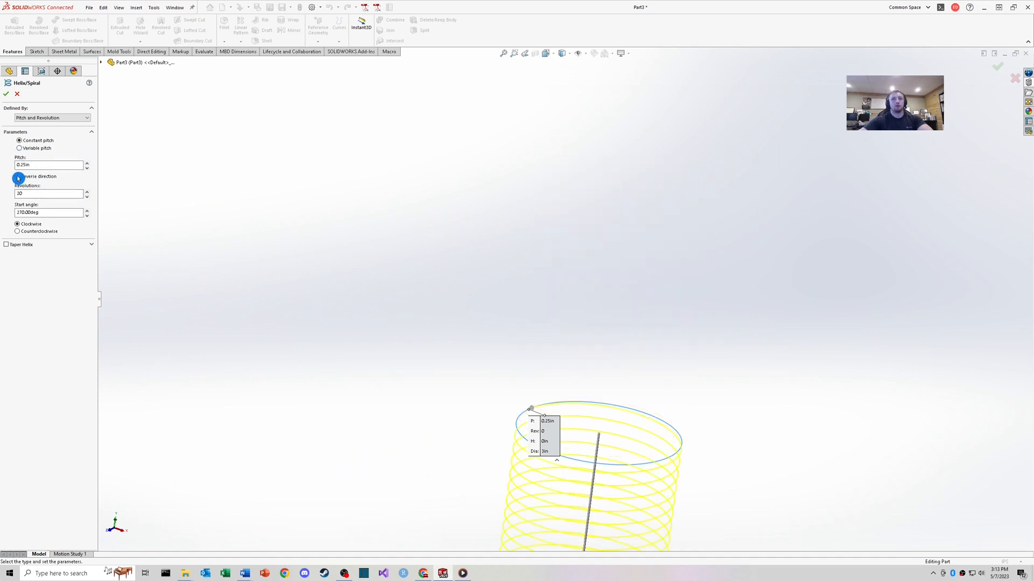
{"action": "left_click", "coordinate": [18, 178]}
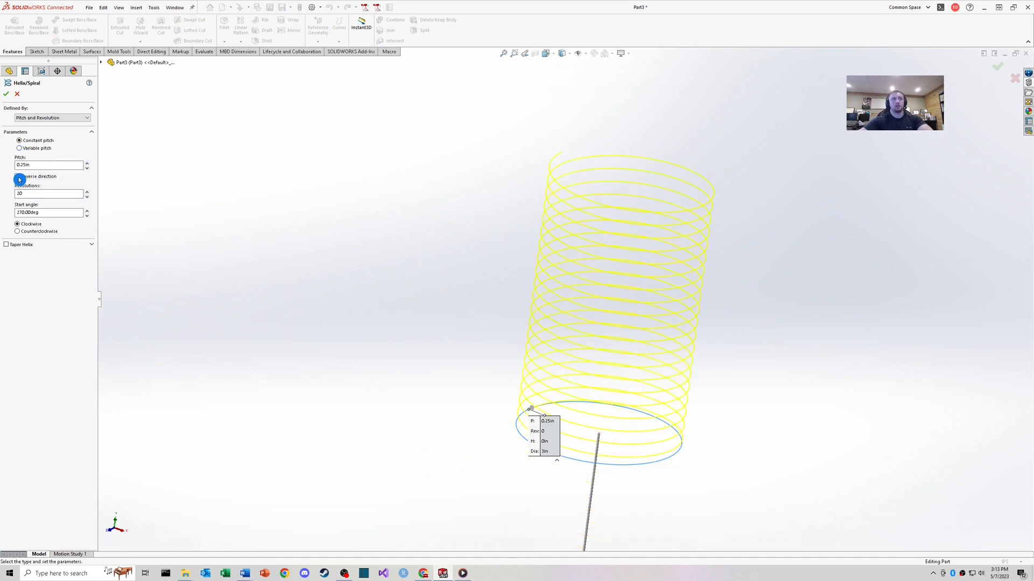
{"action": "left_click", "coordinate": [18, 232]}
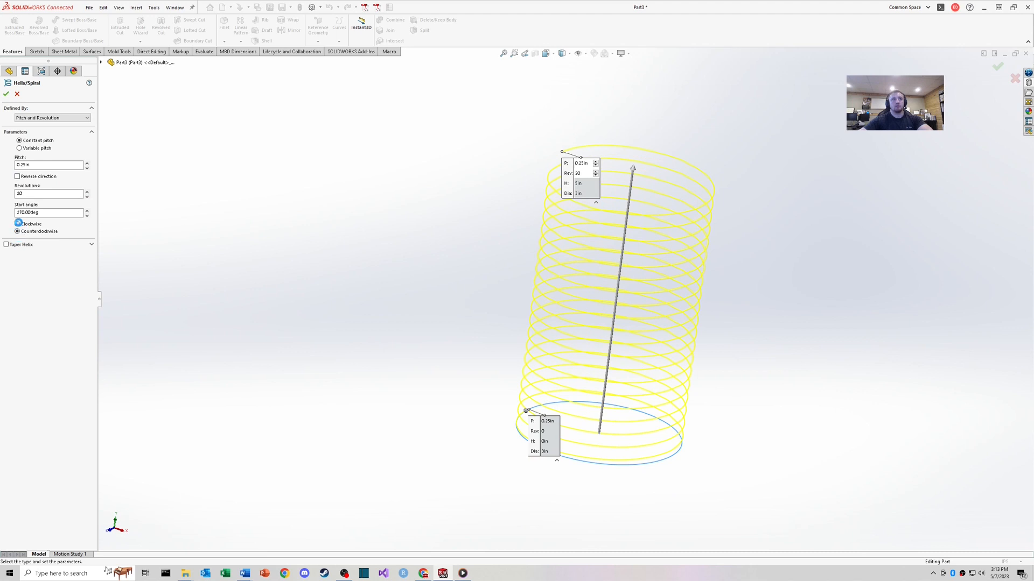
{"action": "left_click", "coordinate": [18, 224]}
{"action": "left_click", "coordinate": [18, 233]}
{"action": "left_click", "coordinate": [19, 225]}
{"action": "left_click", "coordinate": [19, 233]}
{"action": "left_click", "coordinate": [17, 224]}
- Try a 20-degree taper on the helix, with the outward taper option switched off and on
{"action": "left_click", "coordinate": [84, 249]}
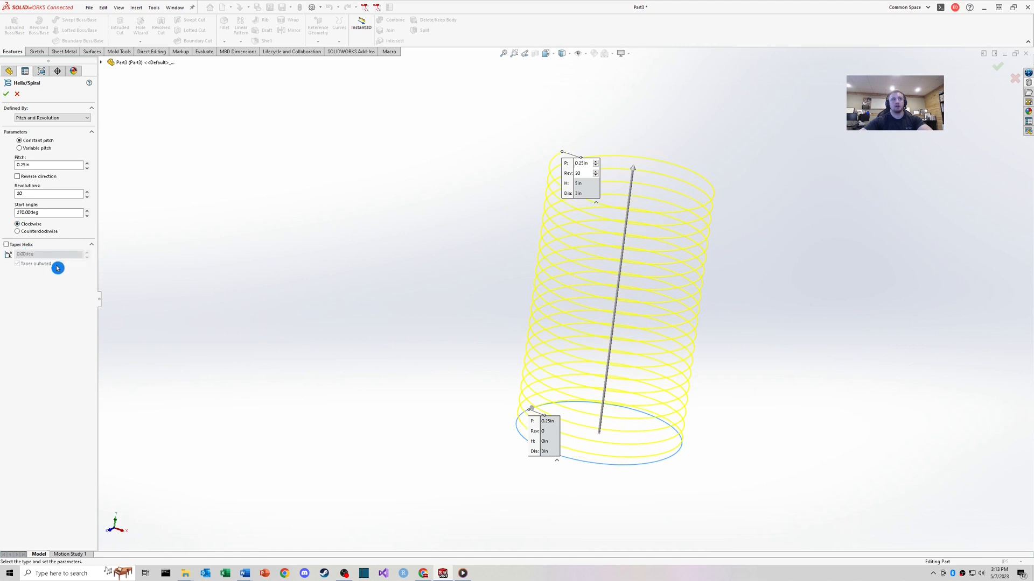
{"action": "left_click", "coordinate": [7, 246]}
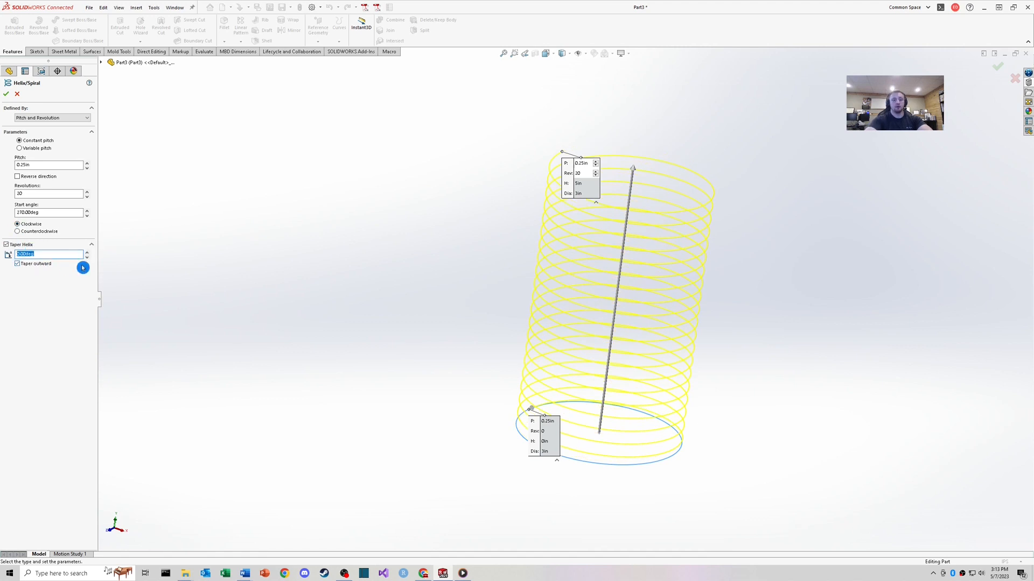
{"action": "type", "text": "20"}
{"action": "key", "text": "Return"}
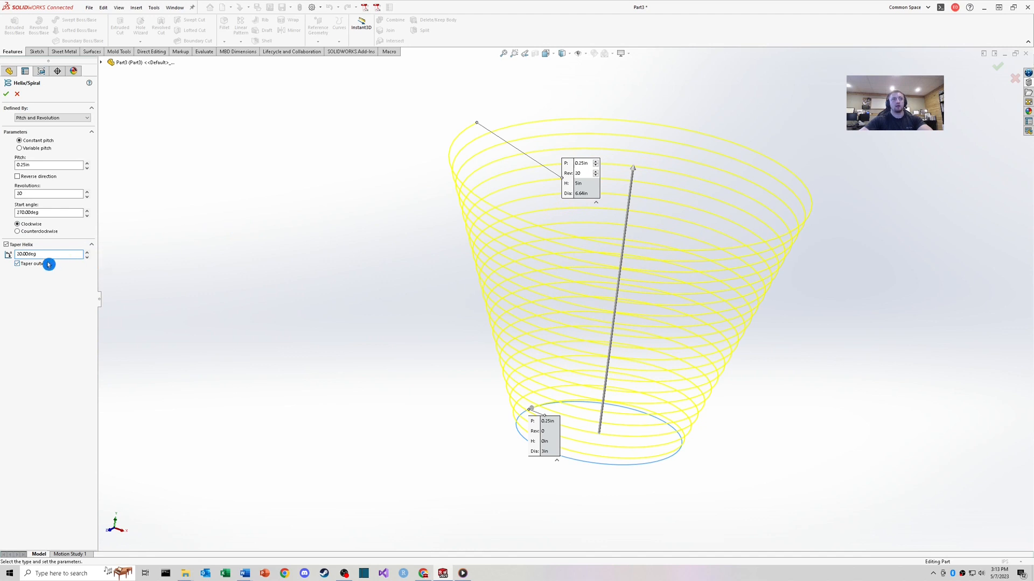
{"action": "left_click", "coordinate": [19, 268]}
{"action": "left_click", "coordinate": [19, 267]}
{"action": "left_click", "coordinate": [19, 267]}
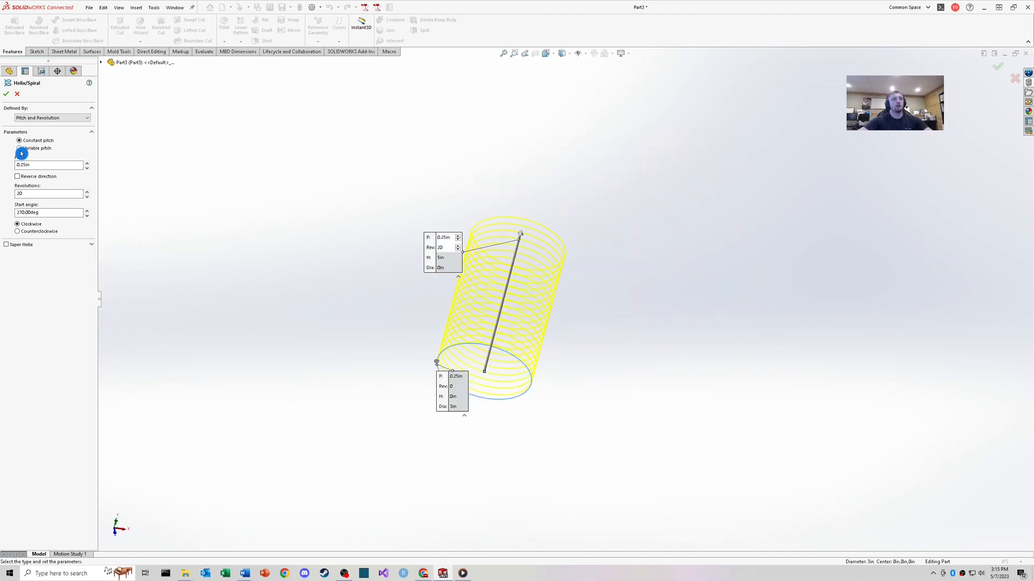
- Make the helix variable pitch, with the second region at 10 revolutions and a third region of 1 in pitch at 20 revolutions
{"action": "left_click", "coordinate": [20, 148]}
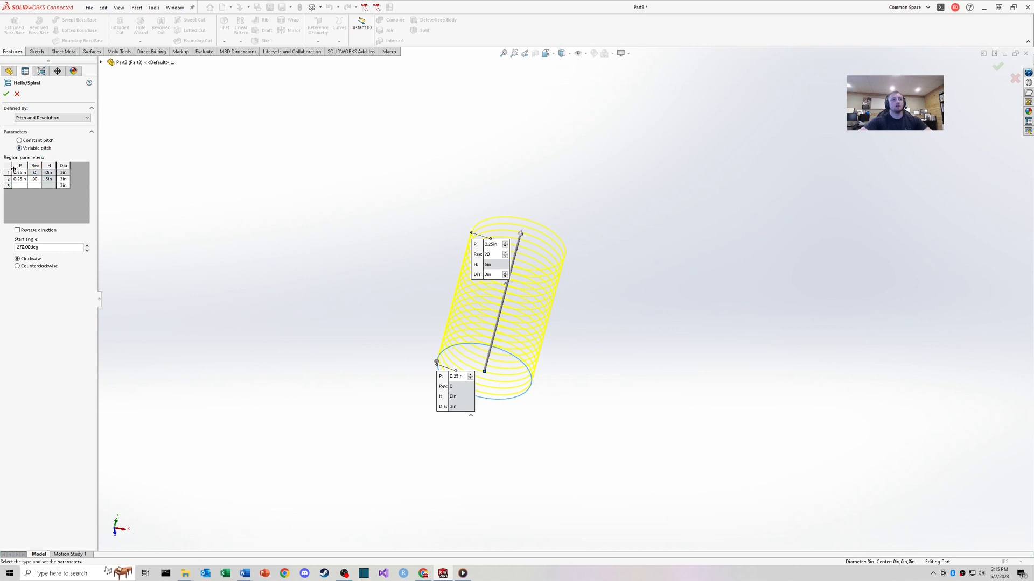
{"action": "scroll", "coordinate": [519, 291], "scroll_direction": "down", "scroll_amount": 4}
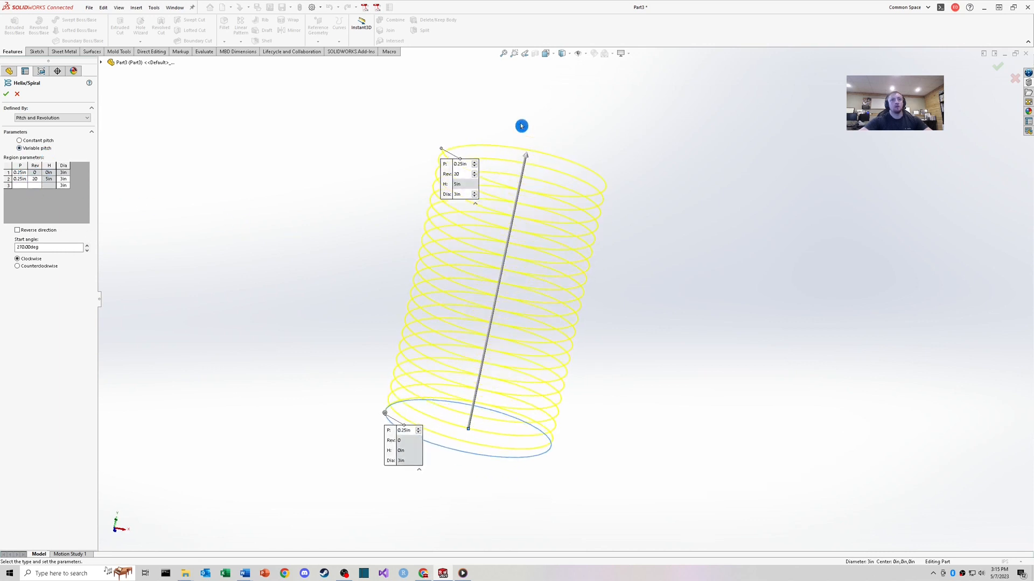
{"action": "left_click", "coordinate": [39, 178]}
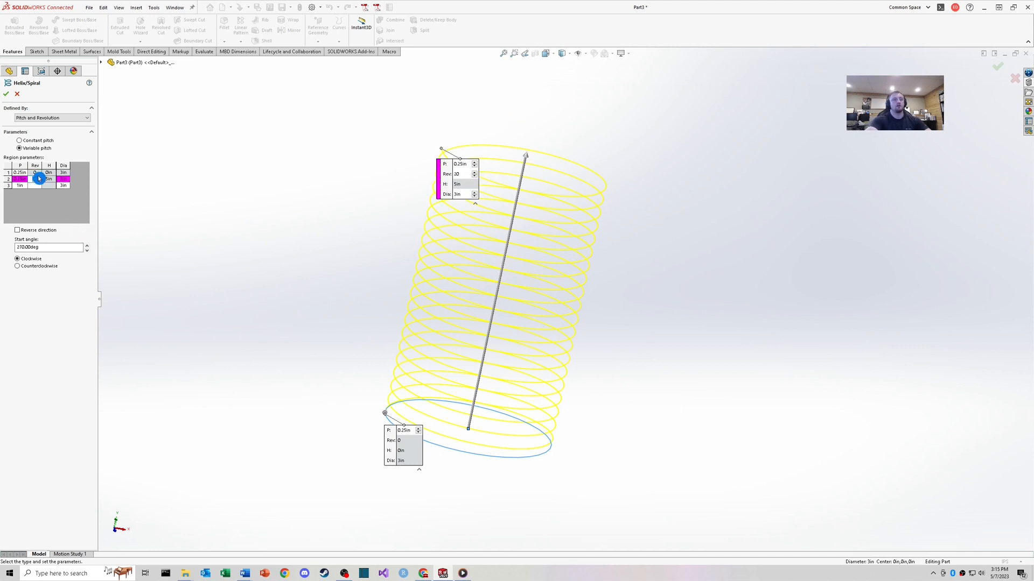
{"action": "left_click", "coordinate": [43, 179]}
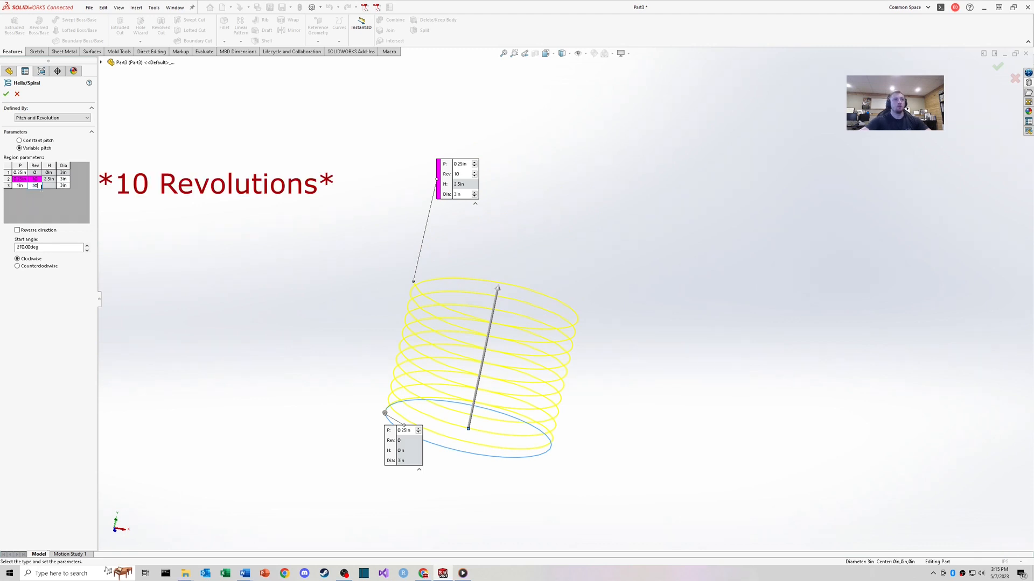
{"action": "left_click", "coordinate": [28, 192]}
{"action": "scroll", "coordinate": [466, 237], "scroll_direction": "up", "scroll_amount": 7}
{"action": "scroll", "coordinate": [561, 261], "scroll_direction": "down", "scroll_amount": 3}
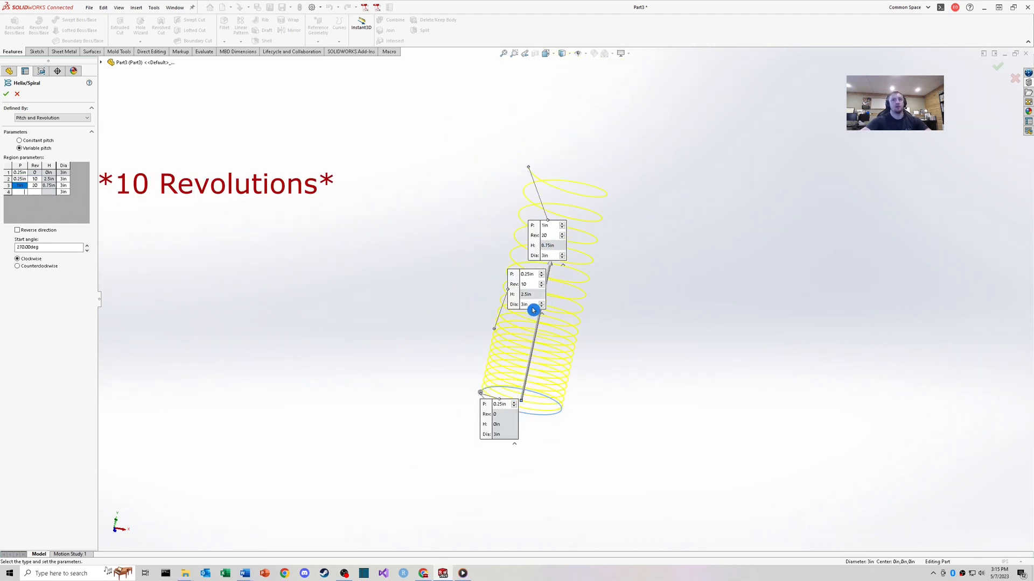
{"action": "middle_click_drag", "start_coordinate": [533, 309], "coordinate": [549, 329]}
{"action": "scroll", "coordinate": [506, 339], "scroll_direction": "down", "scroll_amount": 1}
{"action": "scroll", "coordinate": [576, 306], "scroll_direction": "up", "scroll_amount": 2}
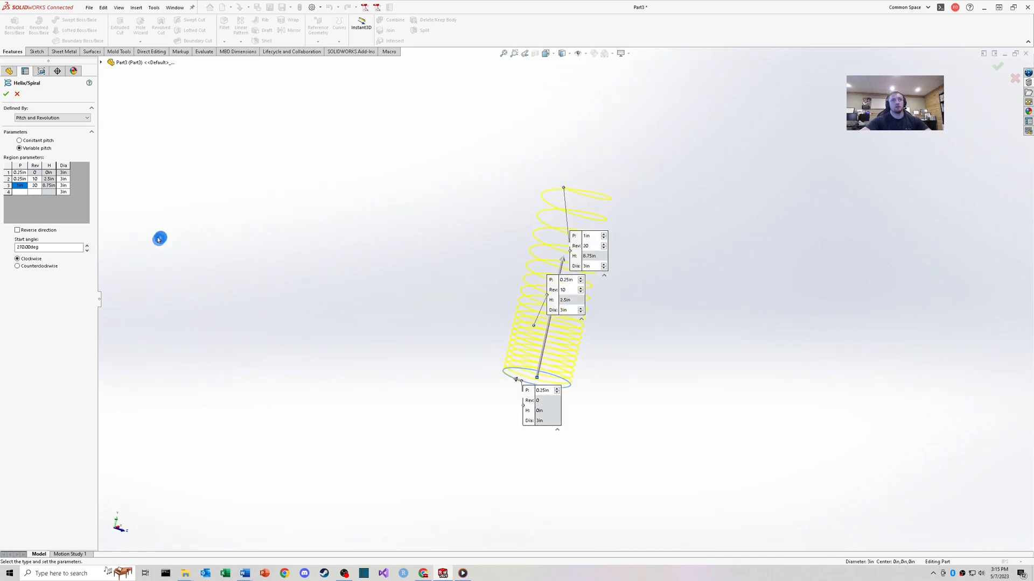
{"action": "scroll", "coordinate": [568, 358], "scroll_direction": "down", "scroll_amount": 2}
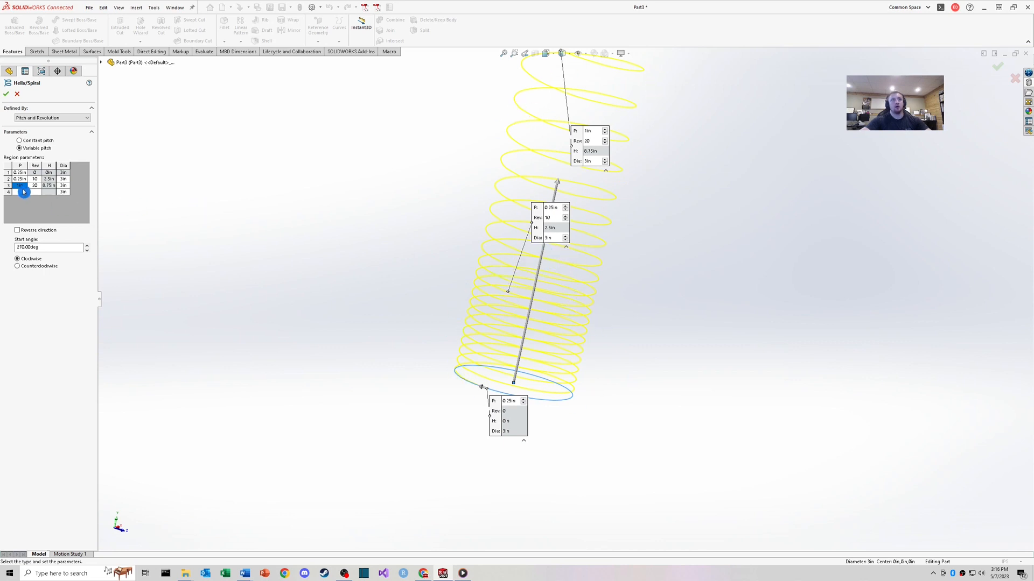
- Try 10 revolutions for the third region, set it to 15 instead, and enter 25 revolutions for a fourth region
{"action": "key", "text": "Tab"}
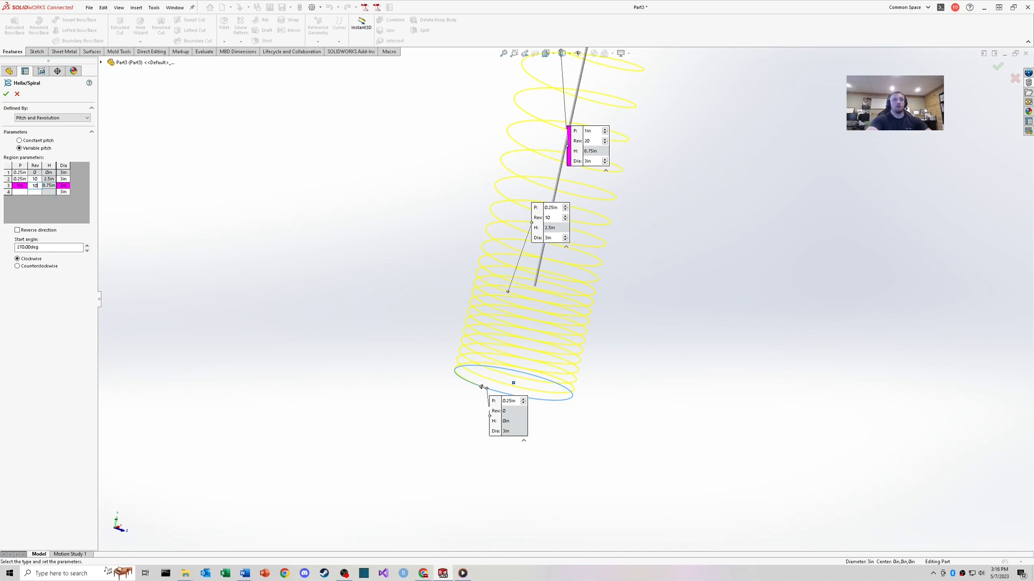
{"action": "key", "text": "Tab"}
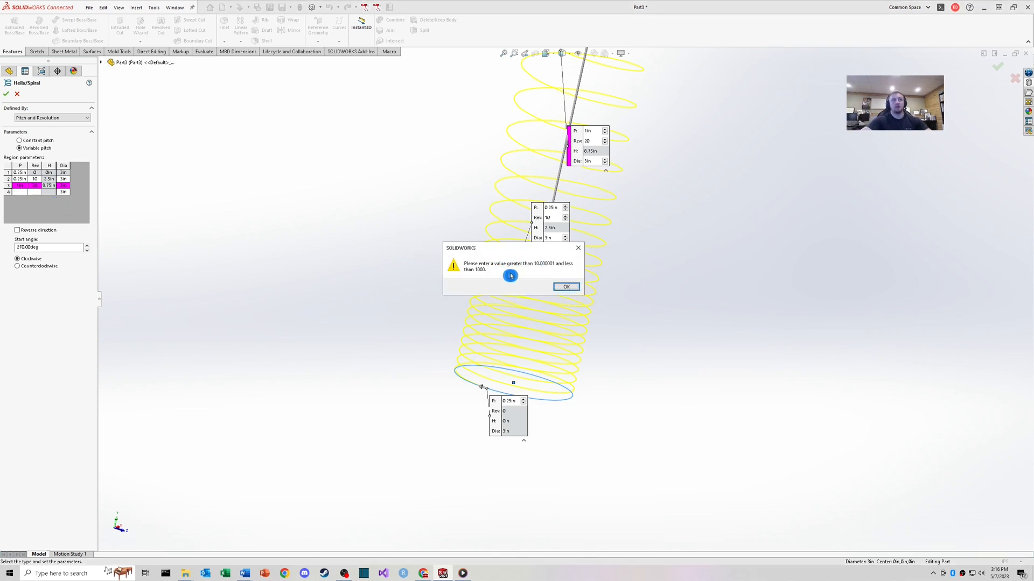
{"action": "left_click", "coordinate": [563, 288]}
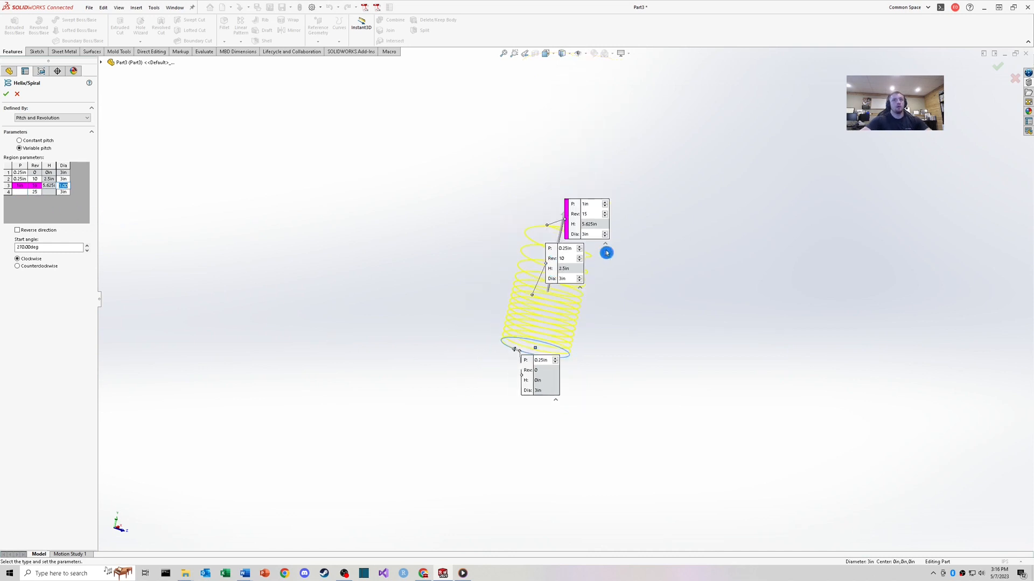
{"action": "scroll", "coordinate": [604, 254], "scroll_direction": "down", "scroll_amount": 2}
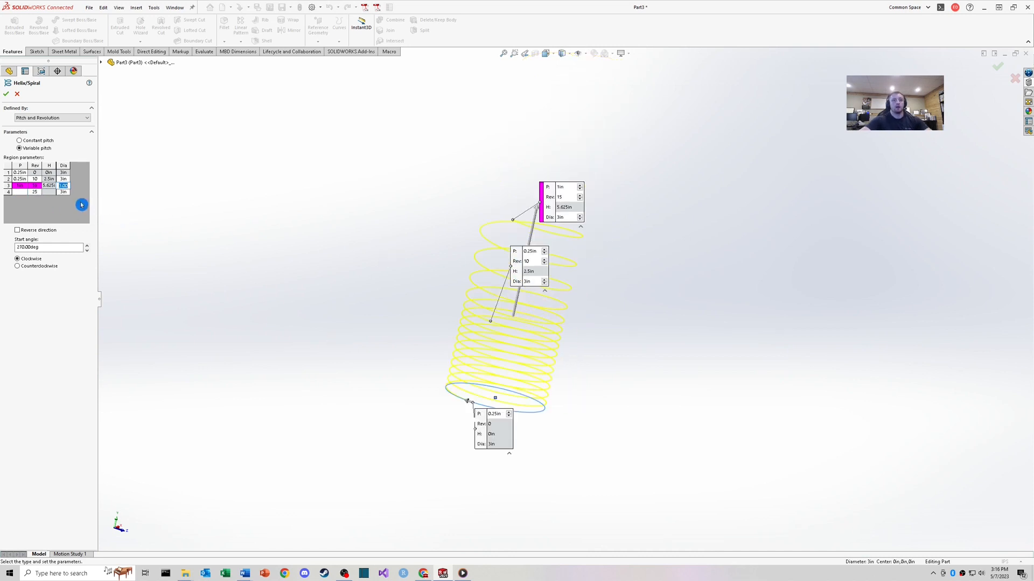
- Set the third region's diameter to 6 in and the fourth region's pitch to 0.25 in
{"action": "type", "text": "6"}
{"action": "key", "text": "Tab"}
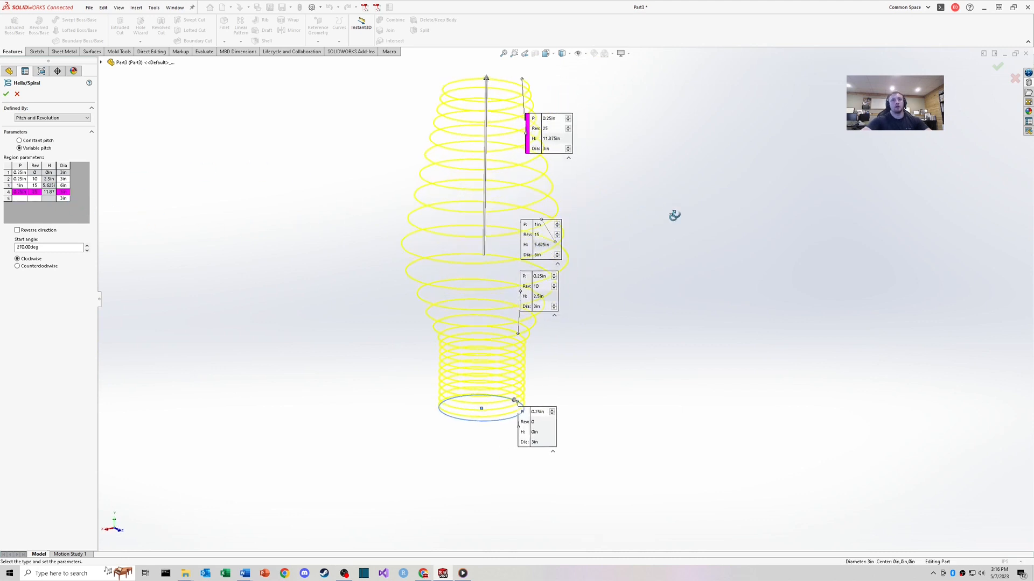
{"action": "middle_click_drag", "start_coordinate": [674, 217], "coordinate": [618, 268]}
{"action": "scroll", "coordinate": [579, 262], "scroll_direction": "down", "scroll_amount": 2}
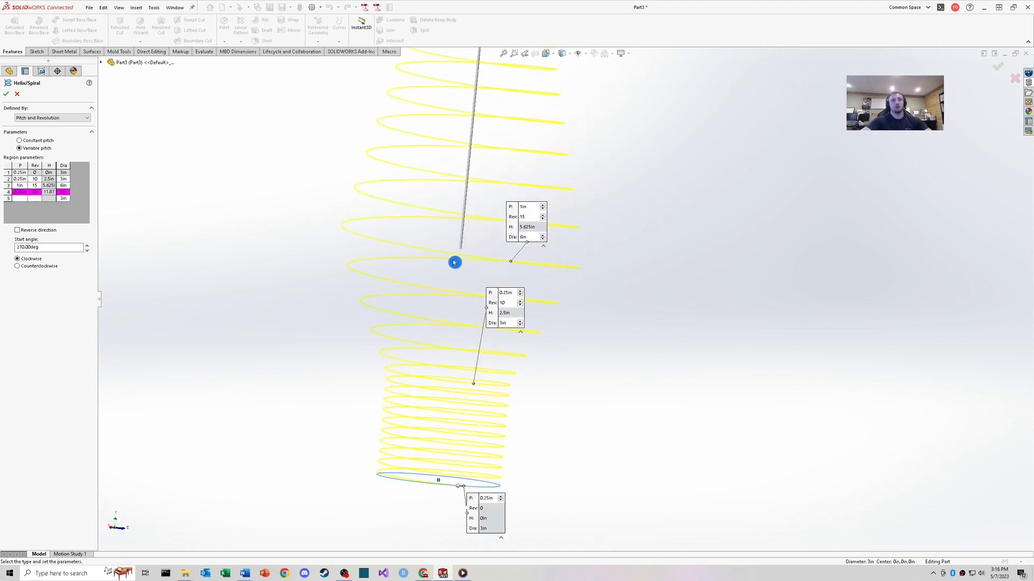
{"action": "scroll", "coordinate": [454, 263], "scroll_direction": "up", "scroll_amount": 2}
{"action": "middle_click_drag", "start_coordinate": [519, 227], "coordinate": [578, 248]}
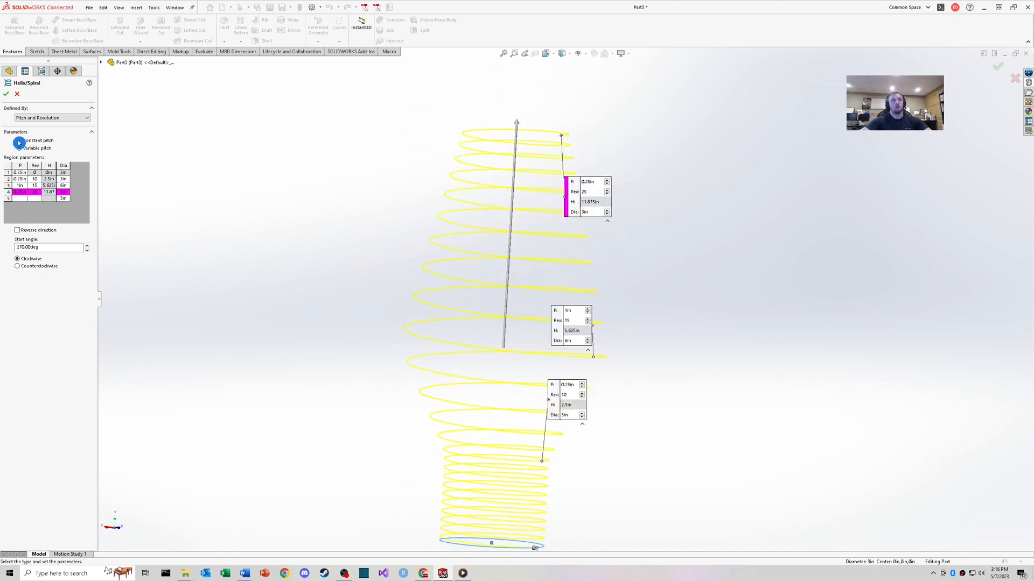
- Return the helix to constant pitch and define it by Height and Revolution
{"action": "left_click", "coordinate": [19, 141]}
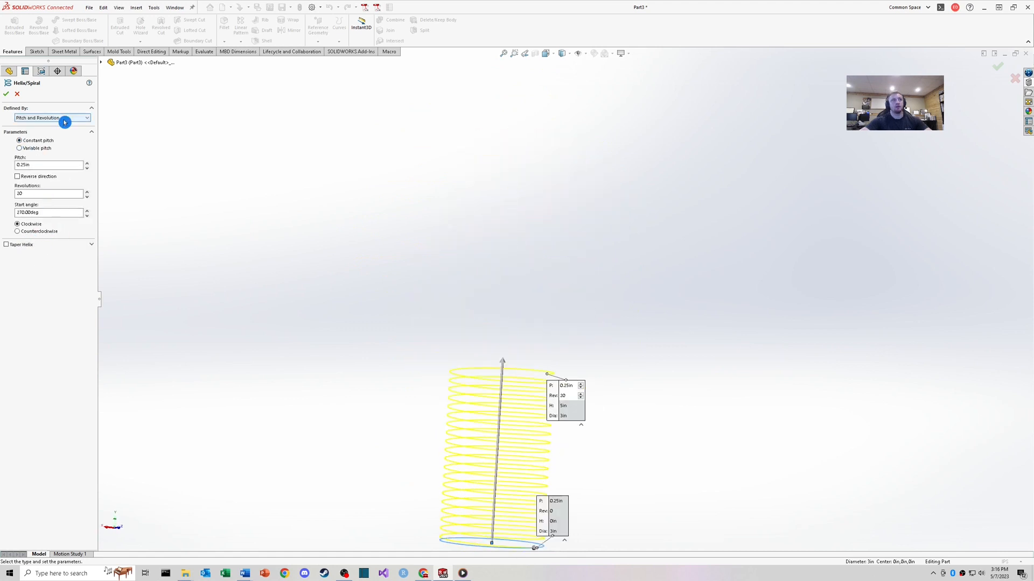
{"action": "scroll", "coordinate": [449, 376], "scroll_direction": "up", "scroll_amount": 3}
{"action": "scroll", "coordinate": [527, 393], "scroll_direction": "down", "scroll_amount": 6}
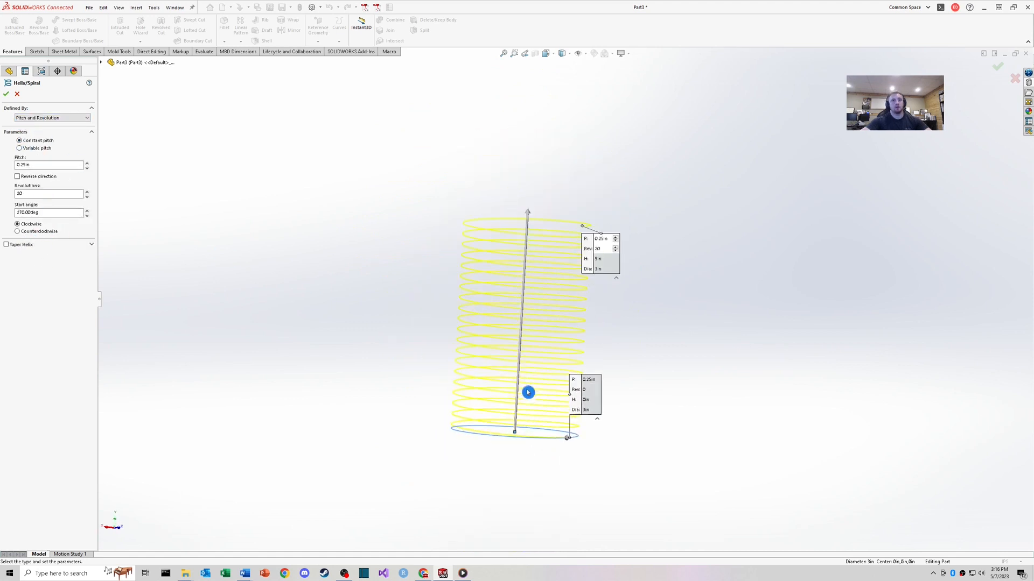
{"action": "left_click", "coordinate": [54, 120]}
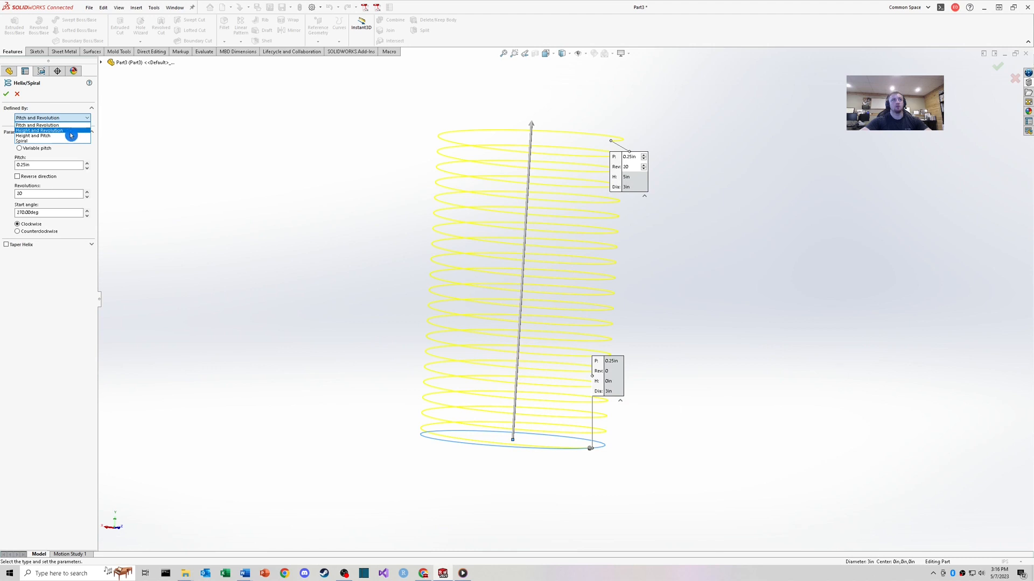
{"action": "left_click", "coordinate": [54, 130]}
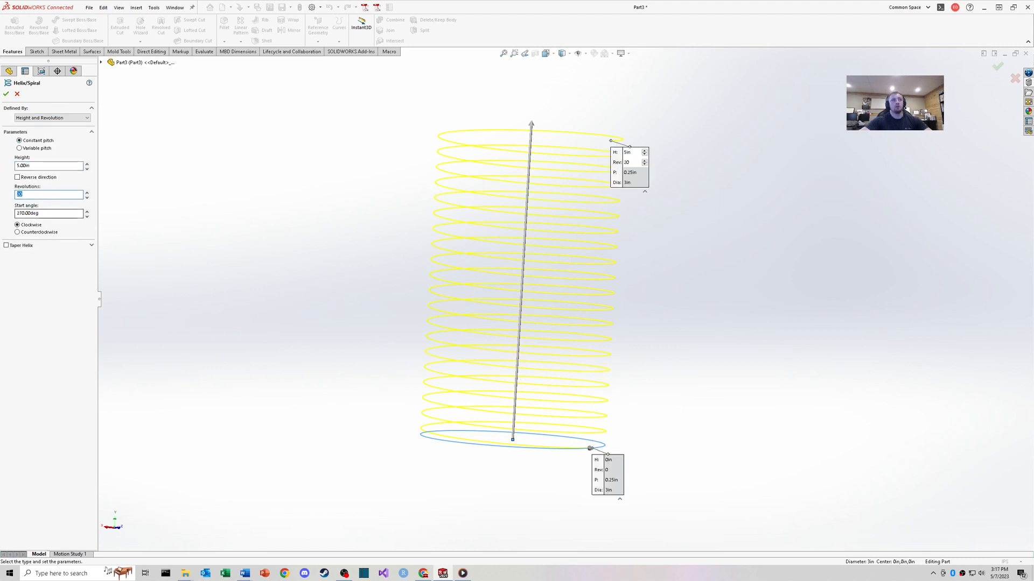
- Set the helix's start angle to 90 degrees and view its starting point on the base circle
{"action": "left_click", "coordinate": [55, 217]}
{"action": "double_click", "coordinate": [38, 214]}
{"action": "middle_click_drag", "start_coordinate": [557, 366], "coordinate": [525, 395]}
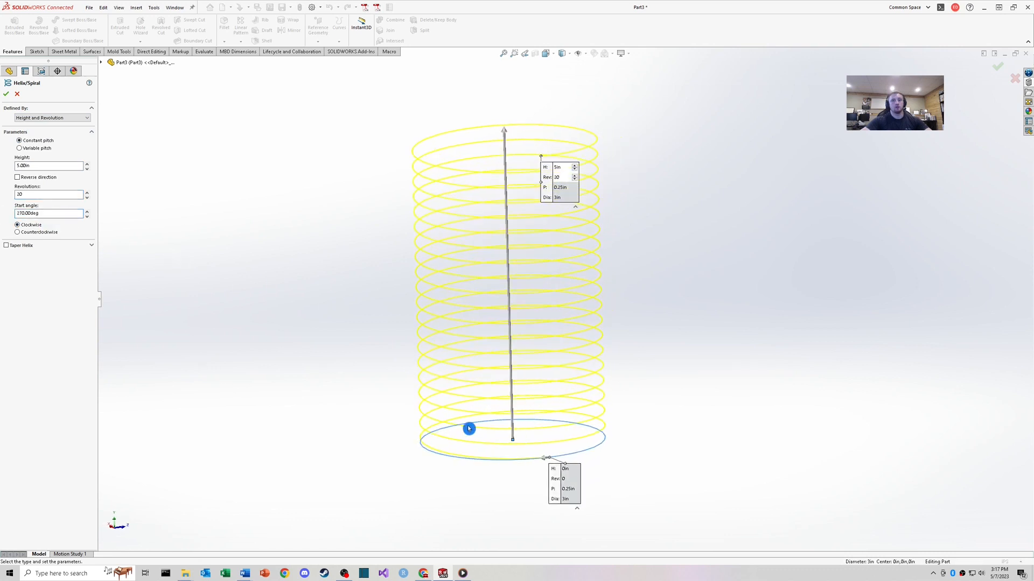
{"action": "middle_click_drag", "start_coordinate": [469, 428], "coordinate": [485, 428]}
{"action": "middle_click_drag", "start_coordinate": [547, 445], "coordinate": [581, 488]}
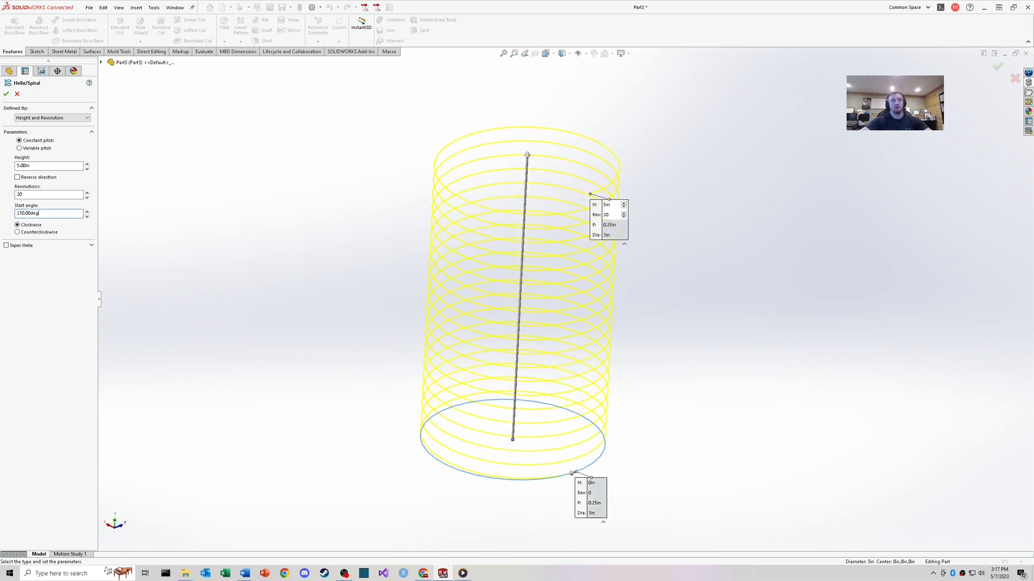
{"action": "type", "text": "90"}
{"action": "key", "text": "Return"}
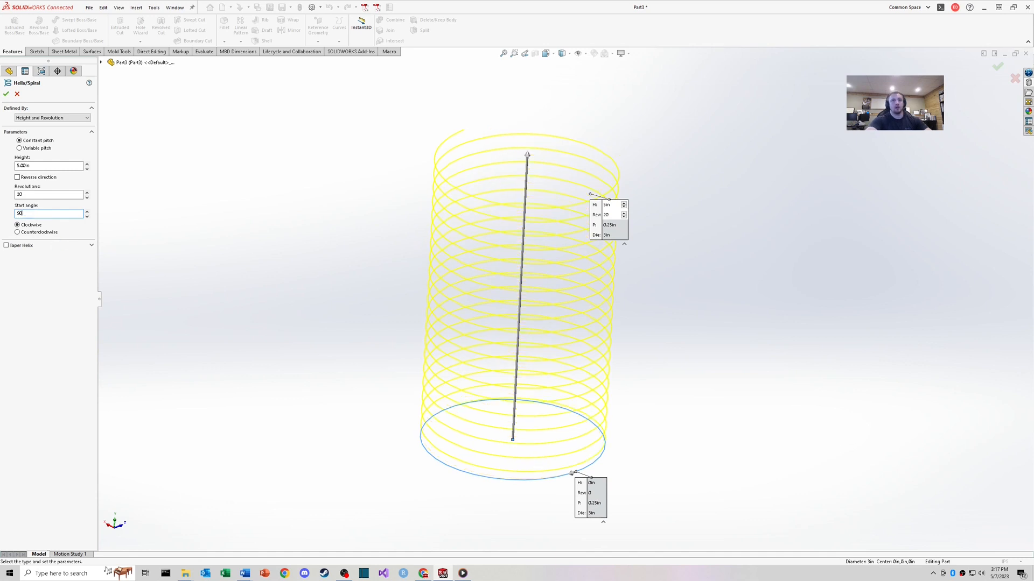
{"action": "middle_click_drag", "start_coordinate": [148, 263], "coordinate": [519, 454]}
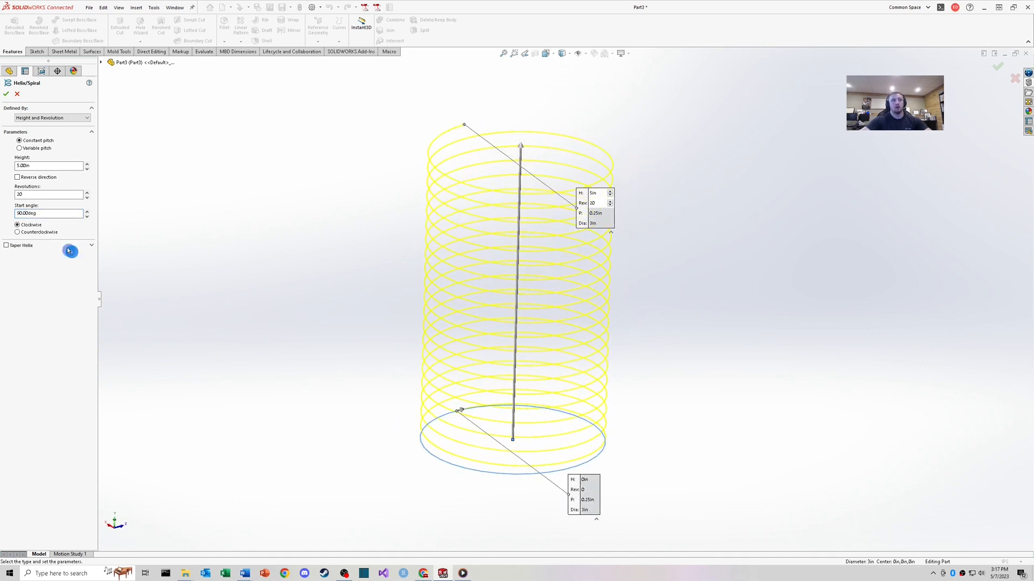
- Set the helix's start angle to 180 degrees
{"action": "left_click", "coordinate": [31, 213]}
{"action": "type", "text": "180"}
{"action": "key", "text": "Return"}
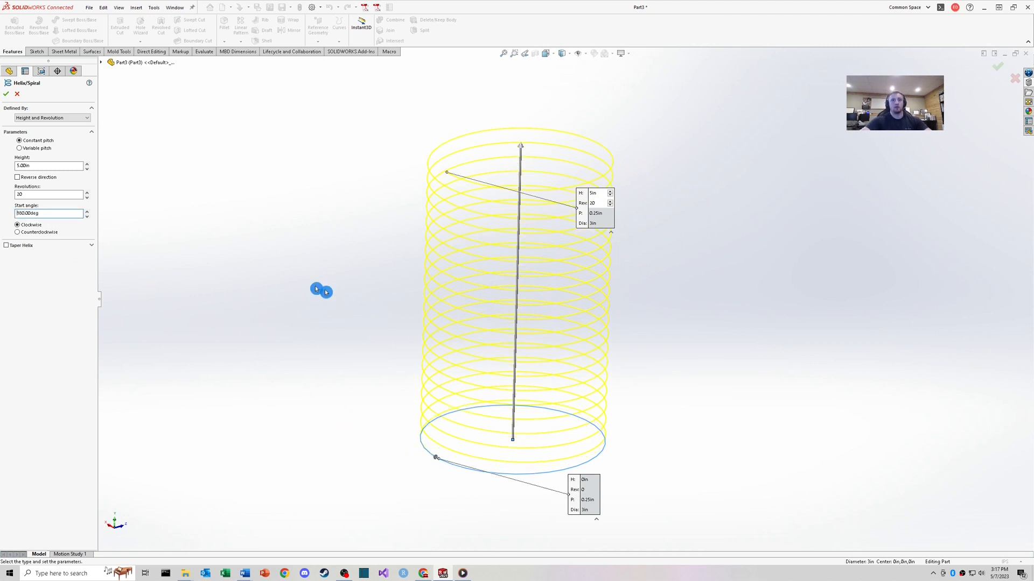
{"action": "middle_click_drag", "start_coordinate": [459, 404], "coordinate": [496, 401]}
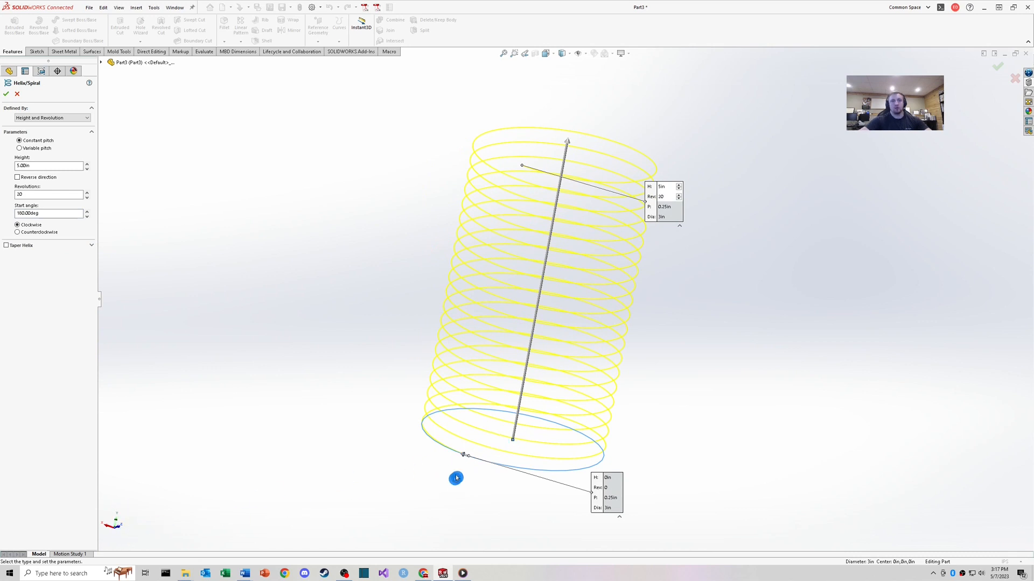
- Redefine the helix as a Spiral
{"action": "middle_click_drag", "start_coordinate": [454, 477], "coordinate": [424, 467]}
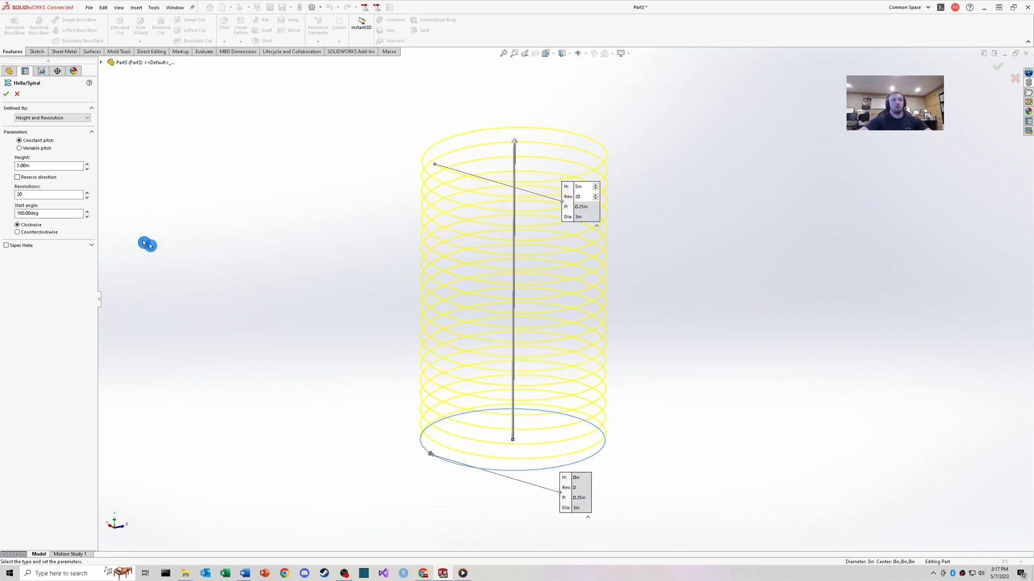
{"action": "left_click", "coordinate": [52, 117]}
{"action": "left_click", "coordinate": [53, 139]}
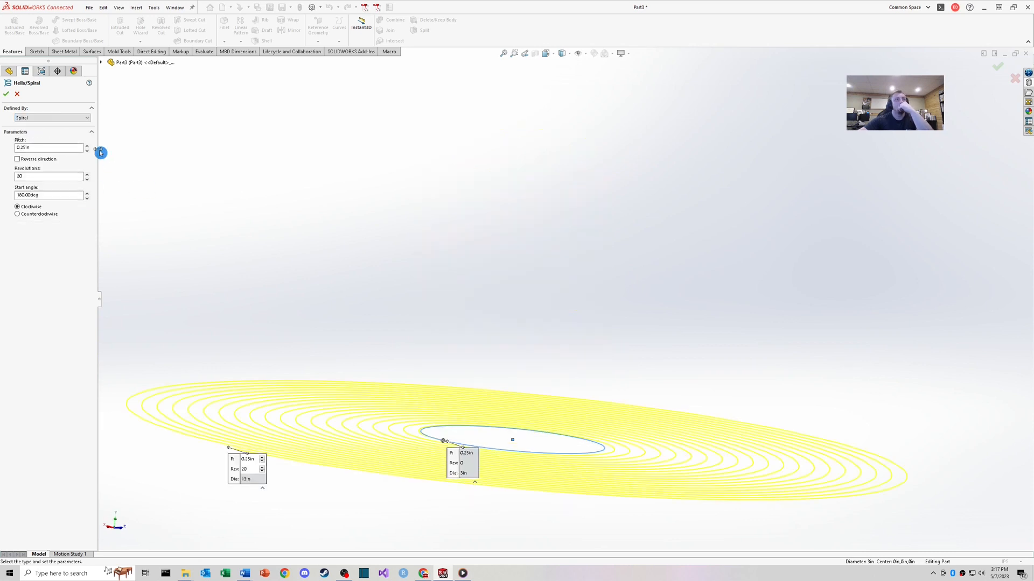
{"action": "left_click", "coordinate": [71, 119]}
{"action": "left_click", "coordinate": [53, 142]}
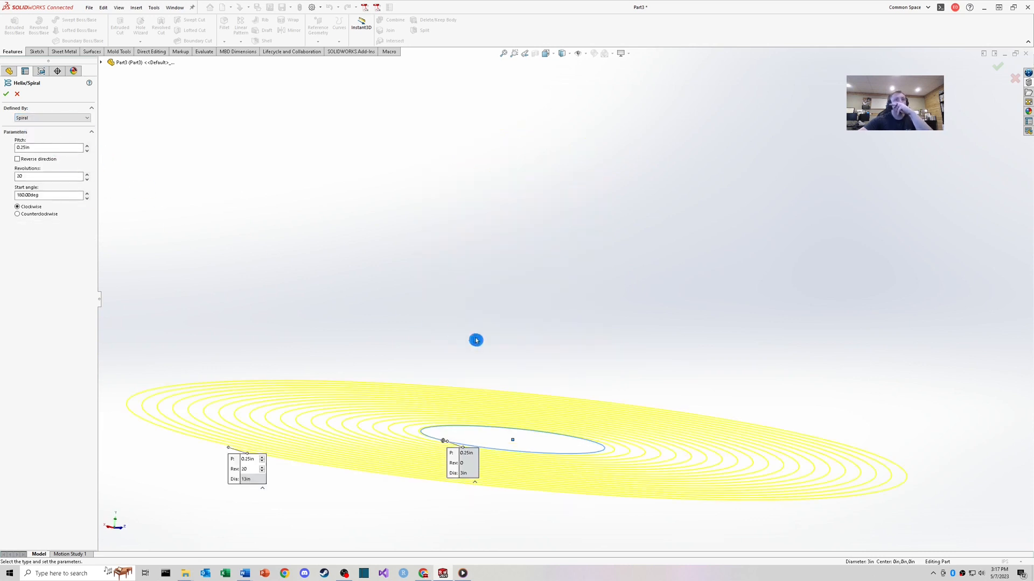
- Examine the spiral's shape and its pitch, revolutions, start angle and direction settings
{"action": "middle_click_drag", "start_coordinate": [475, 339], "coordinate": [113, 211]}
{"action": "left_click", "coordinate": [50, 148]}
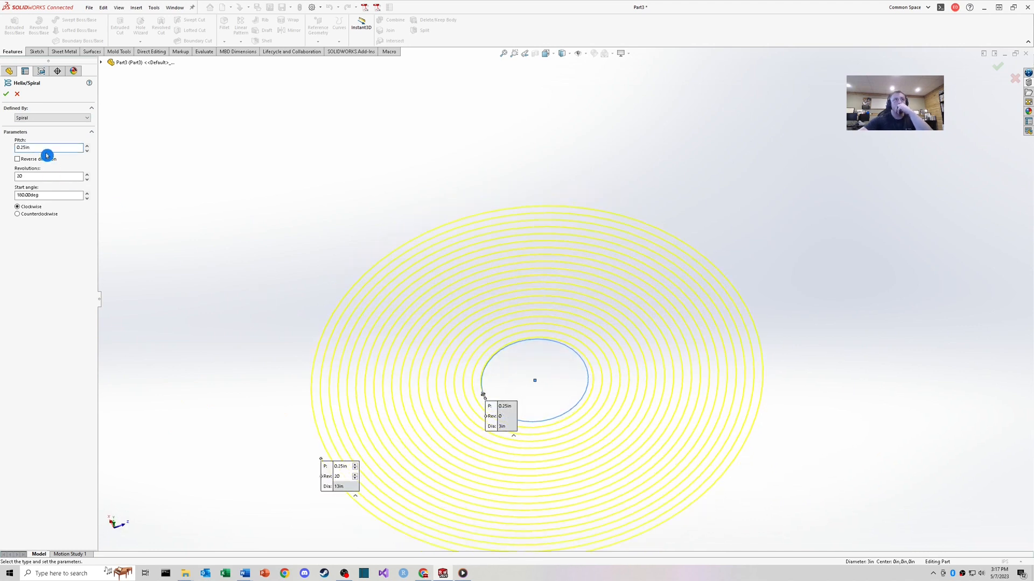
{"action": "left_click", "coordinate": [43, 177]}
{"action": "left_click", "coordinate": [51, 210]}
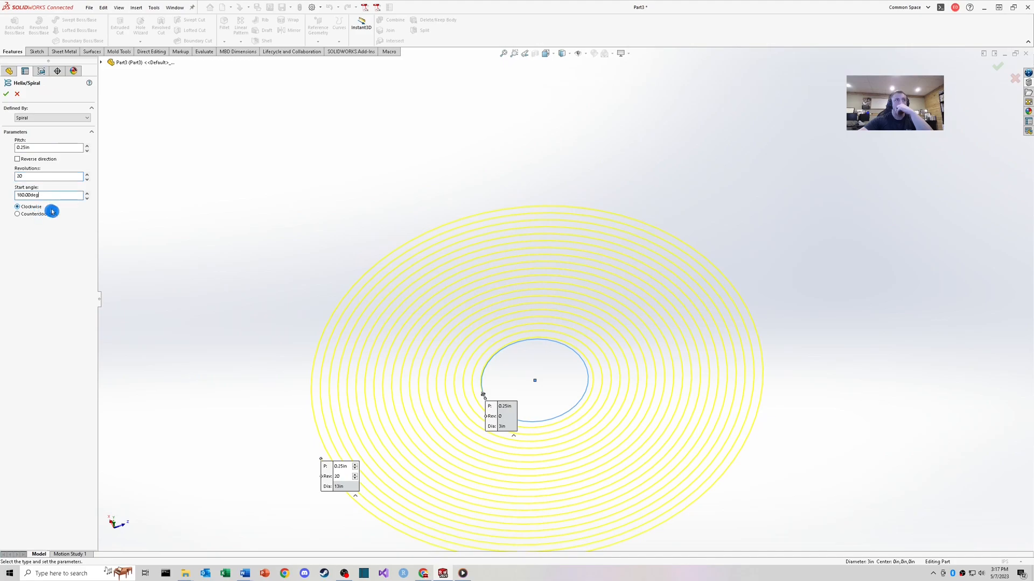
{"action": "middle_click_drag", "start_coordinate": [539, 322], "coordinate": [554, 295]}
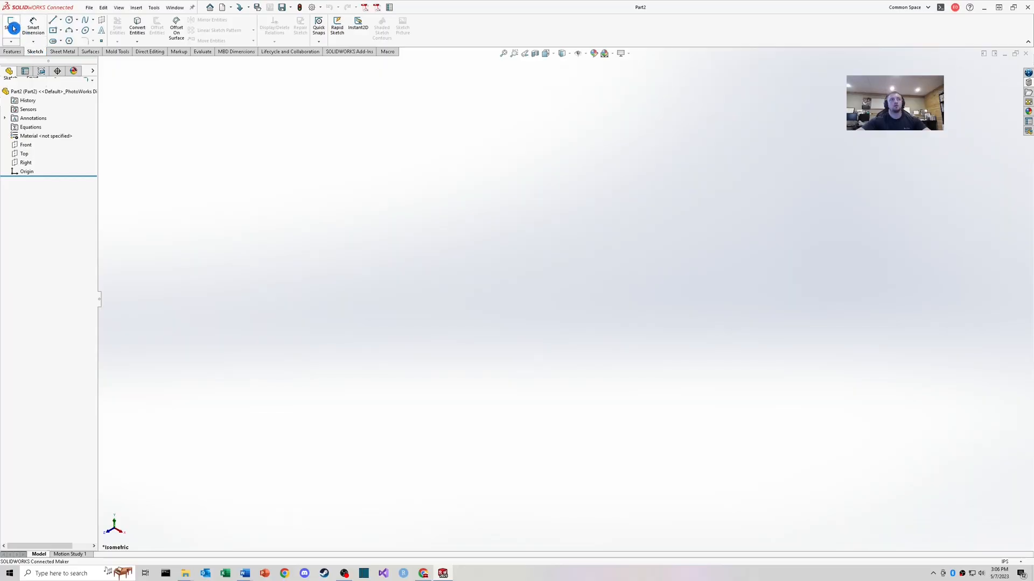
- Sketch a vertical line downward from the origin on the Top plane, continuing into a tangent arc and a straight line
{"action": "left_click", "coordinate": [13, 28]}
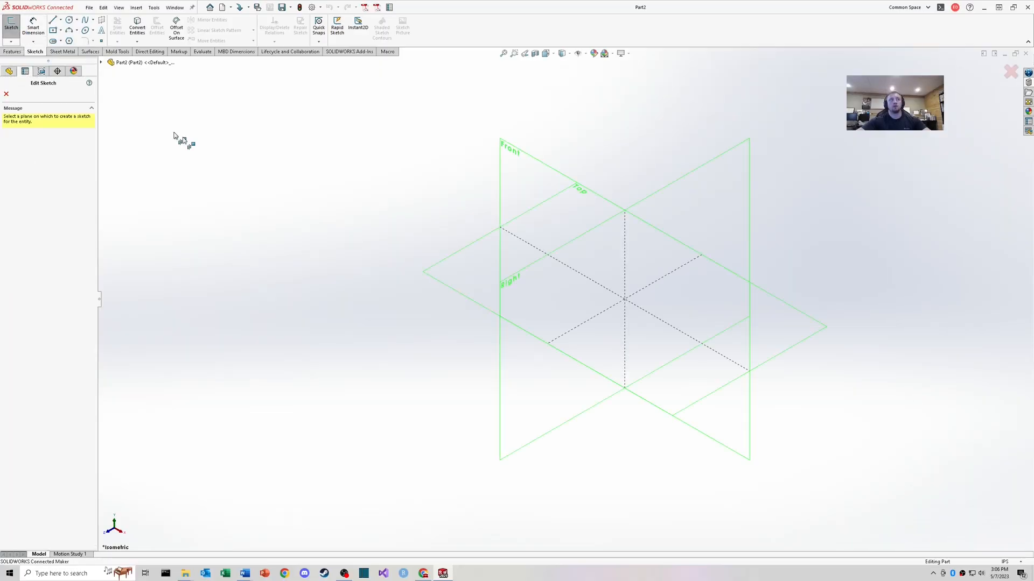
{"action": "left_click", "coordinate": [471, 288]}
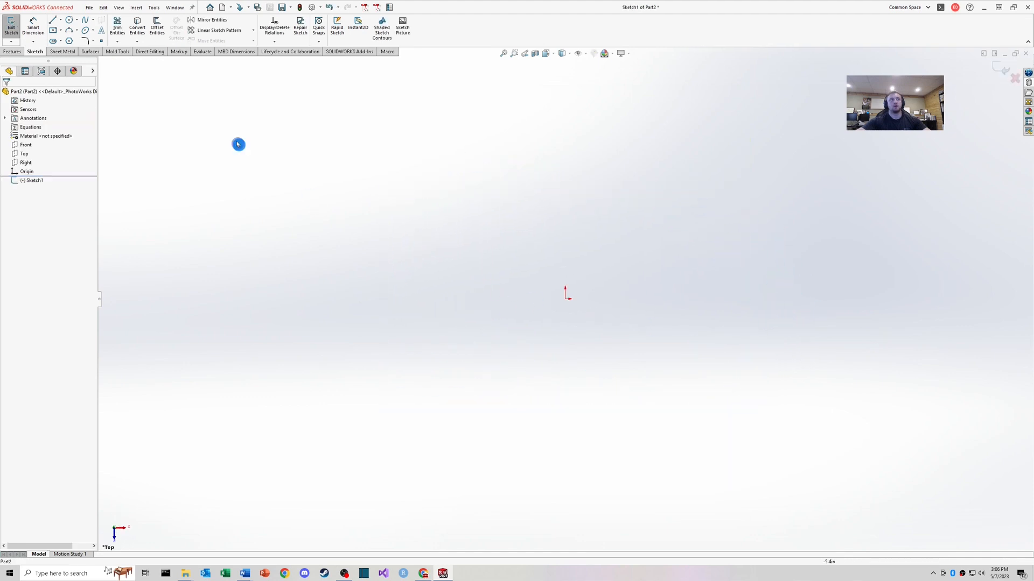
{"action": "left_click", "coordinate": [53, 20]}
{"action": "left_click", "coordinate": [564, 295]}
{"action": "left_click", "coordinate": [564, 360]}
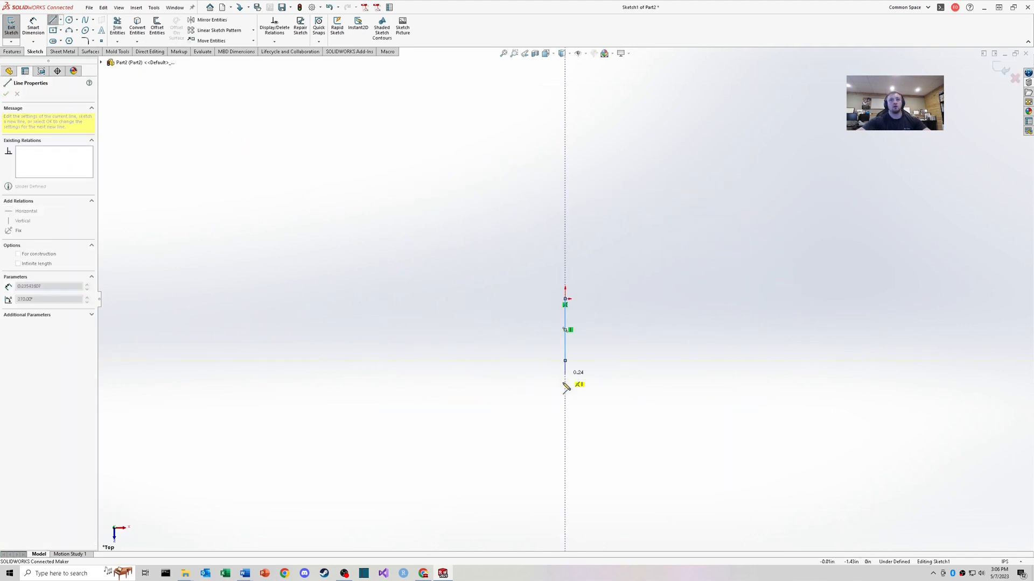
{"action": "left_click", "coordinate": [501, 427]}
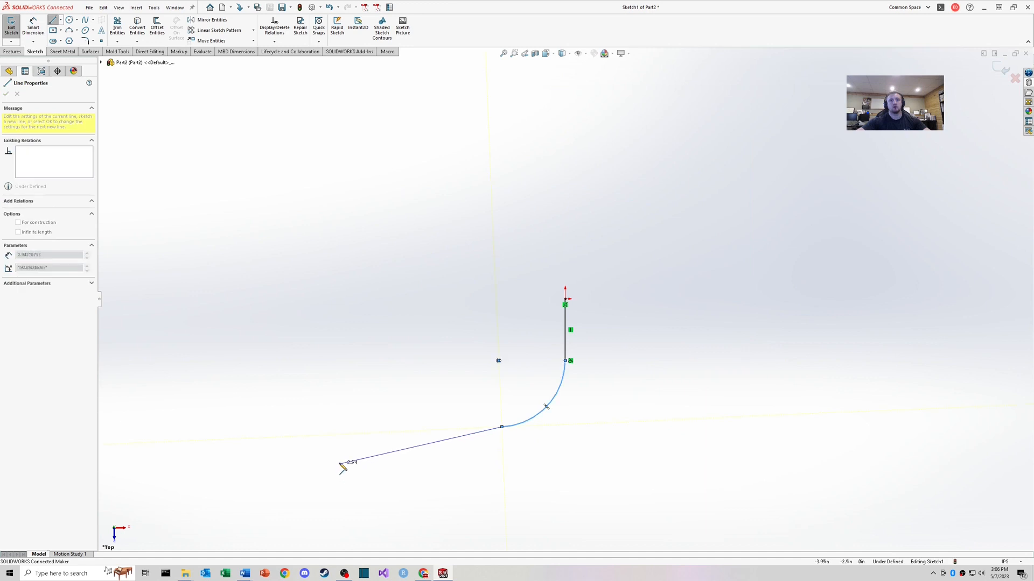
{"action": "left_click", "coordinate": [329, 434]}
{"action": "key", "text": "Escape"}
{"action": "scroll", "coordinate": [591, 427], "scroll_direction": "up", "scroll_amount": 1}
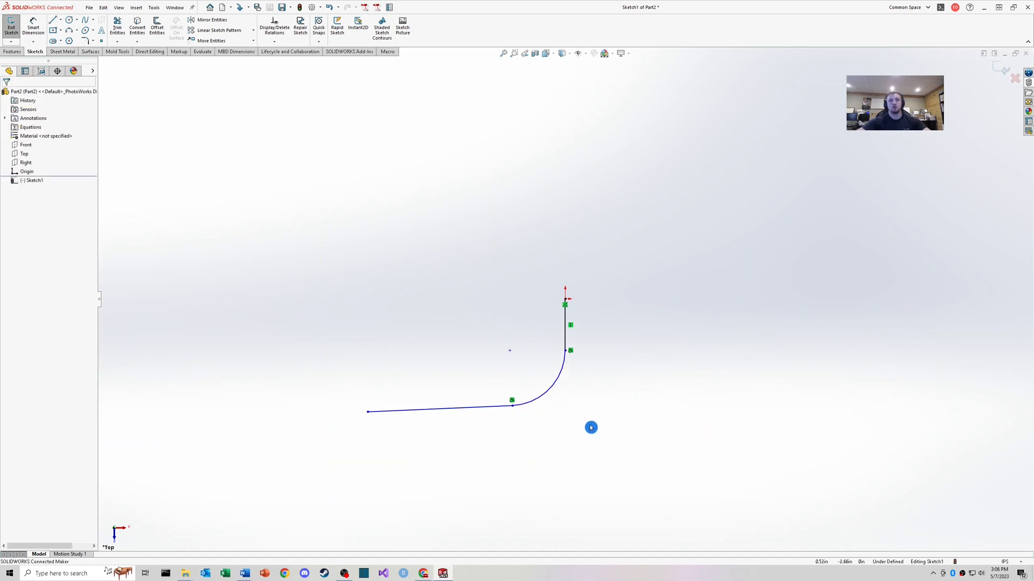
- Dimension the angle between the two straight lines of the sketch as 120 degrees
{"action": "right_click_drag", "start_coordinate": [556, 428], "coordinate": [570, 394]}
{"action": "left_click", "coordinate": [565, 342]}
{"action": "left_click", "coordinate": [495, 406]}
{"action": "left_click", "coordinate": [509, 398]}
{"action": "type", "text": "120"}
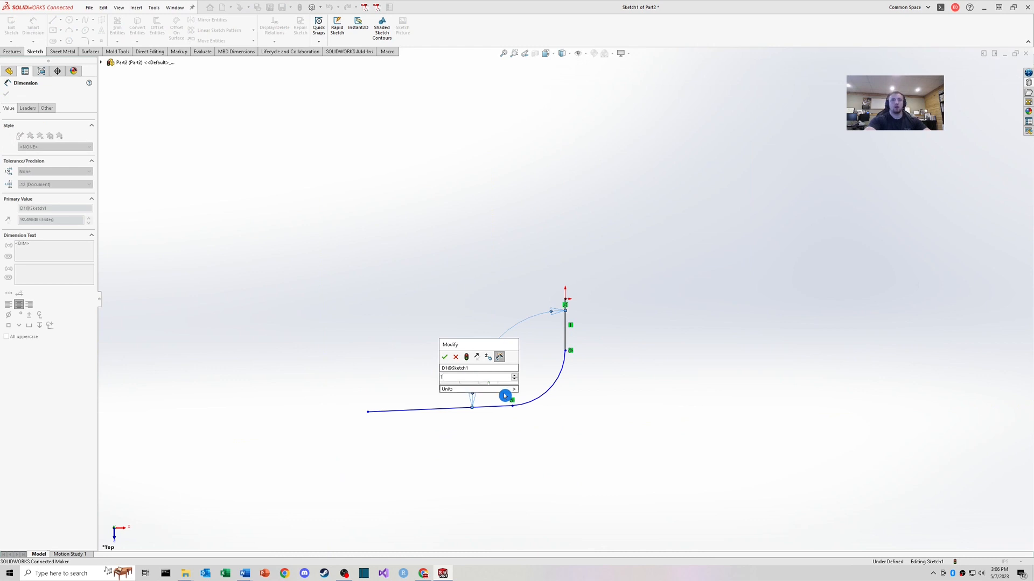
{"action": "key", "text": "Return"}
{"action": "key", "text": "Escape"}
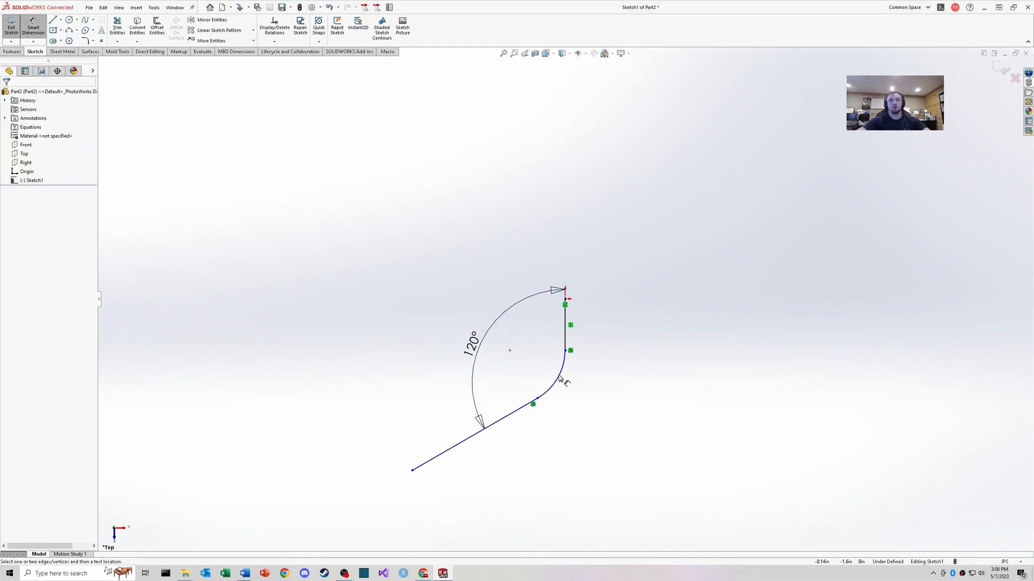
- Dimension the arc between the two lines with a radius of 1 in
{"action": "left_click", "coordinate": [562, 379]}
{"action": "left_click", "coordinate": [585, 370]}
{"action": "type", "text": "1.17115924in"}
{"action": "key", "text": "Return"}
{"action": "left_click", "coordinate": [570, 494]}
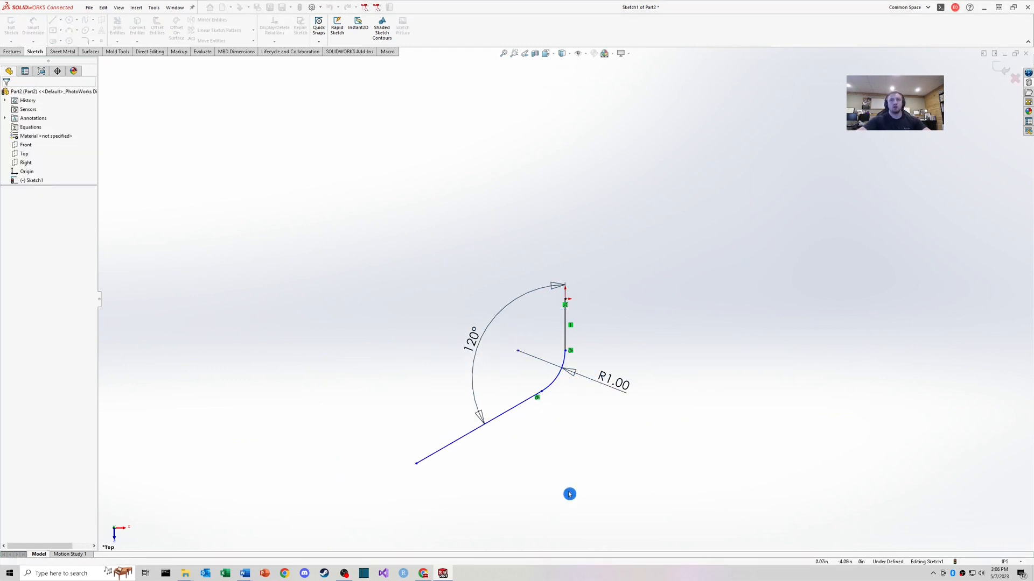
- Dimension the vertical distance from the origin to the slanted line's free end as 3.5 in
{"action": "left_click", "coordinate": [416, 463]}
{"action": "left_click", "coordinate": [565, 298]}
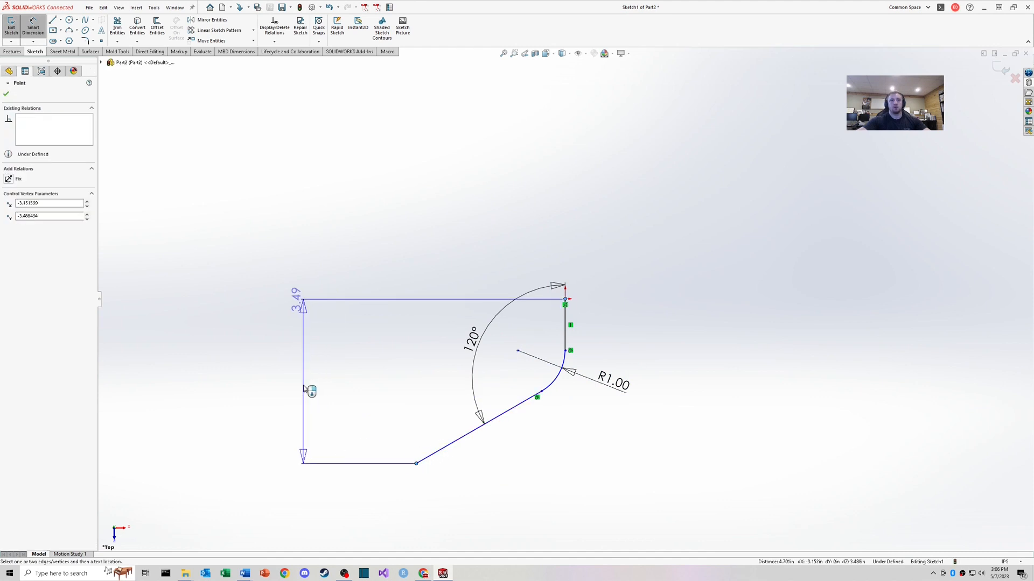
{"action": "left_click", "coordinate": [305, 389]}
{"action": "type", "text": "3.5"}
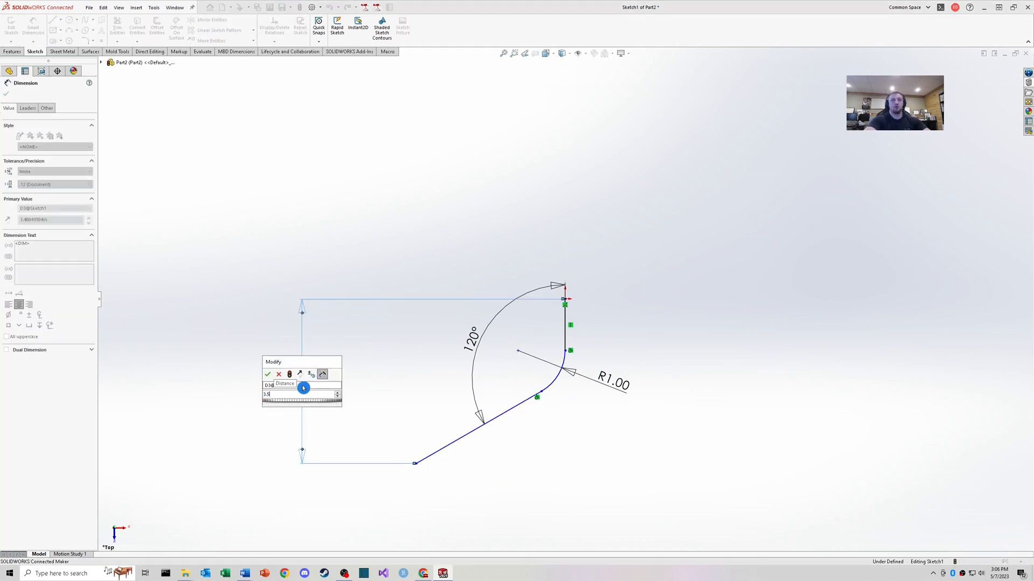
{"action": "key", "text": "Return"}
- Dimension the horizontal distance from the slanted line's free end to the vertical line as 3 in and exit the sketch
{"action": "left_click", "coordinate": [417, 464]}
{"action": "left_click", "coordinate": [565, 329]}
{"action": "left_click", "coordinate": [496, 493]}
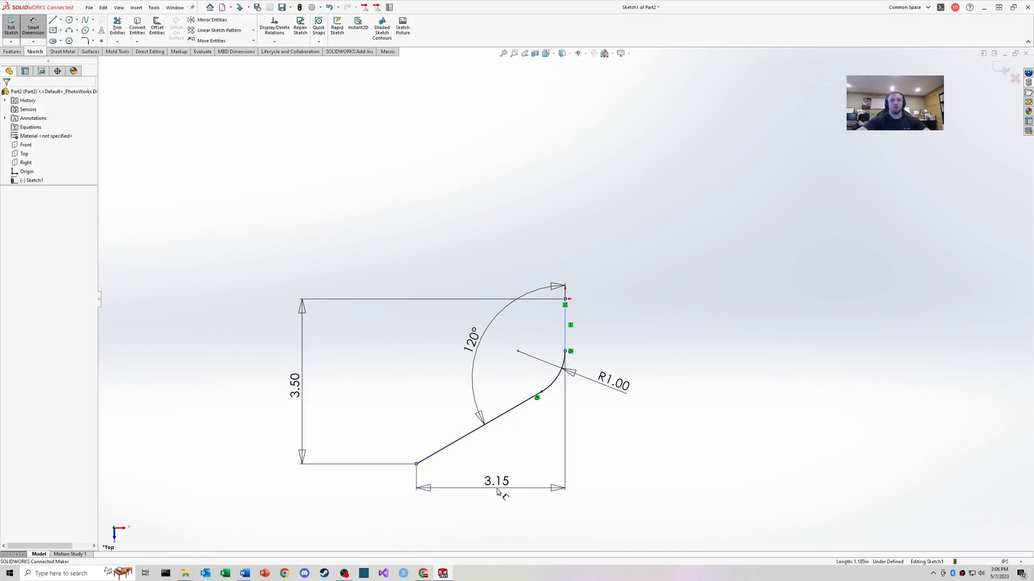
{"action": "type", "text": "3.00in"}
{"action": "key", "text": "Return"}
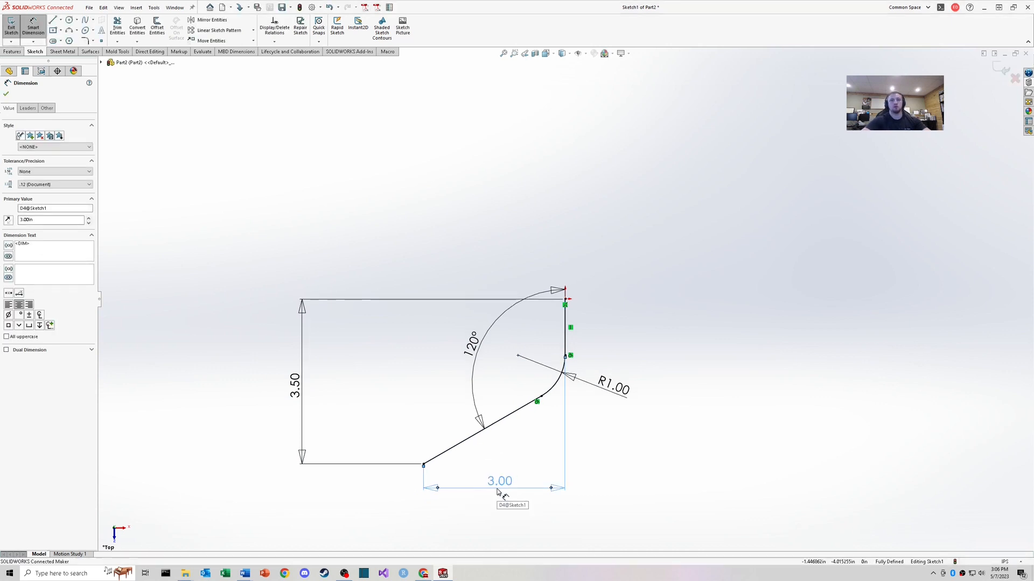
{"action": "key", "text": "Escape"}
{"action": "left_click", "coordinate": [1001, 69]}
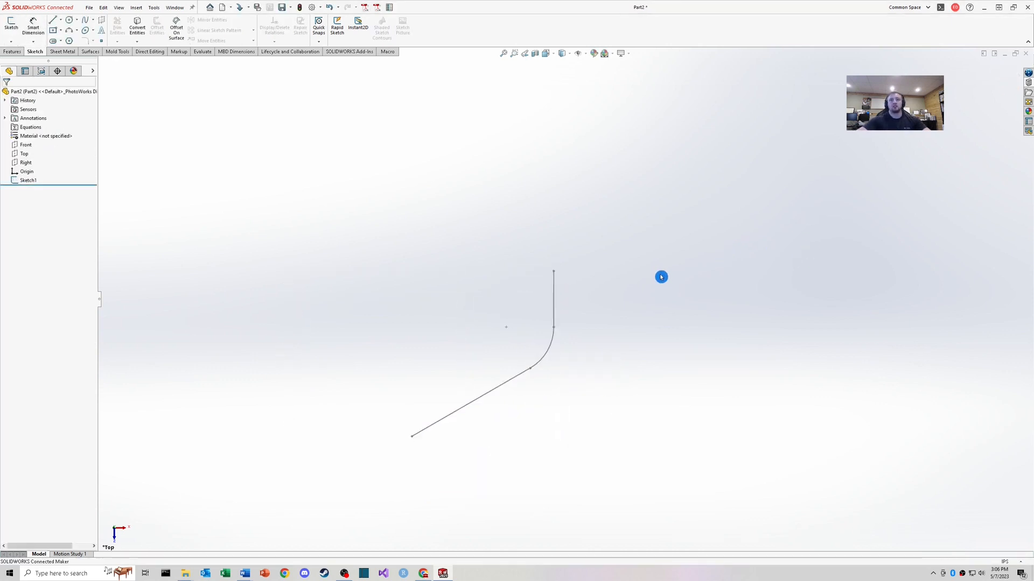
- Start a sketch on the Right plane and draw a horizontal line from the origin, a tangent arc and a rising line
{"action": "key", "text": "ctrl+7"}
{"action": "left_click", "coordinate": [11, 25]}
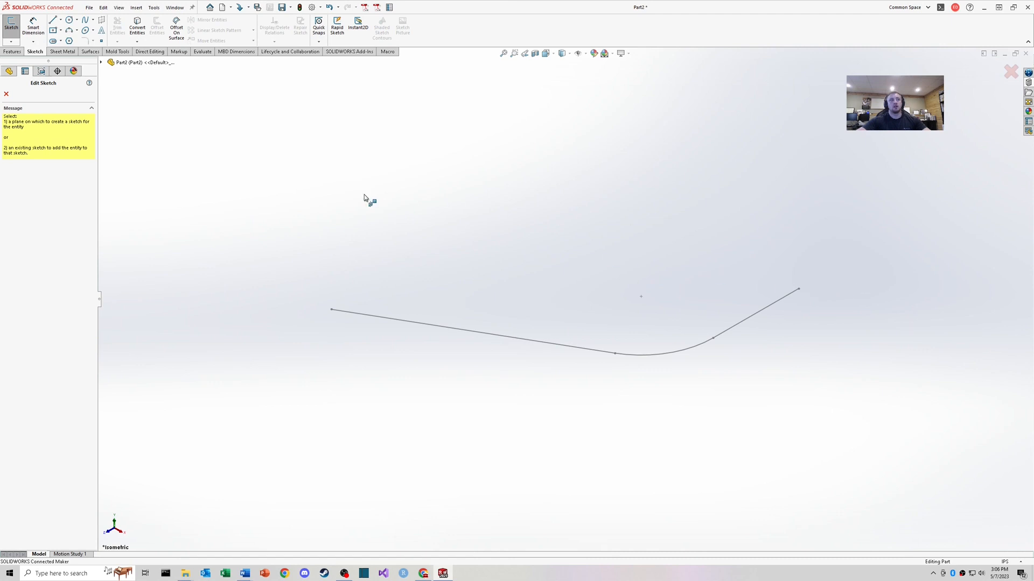
{"action": "left_click", "coordinate": [103, 66]}
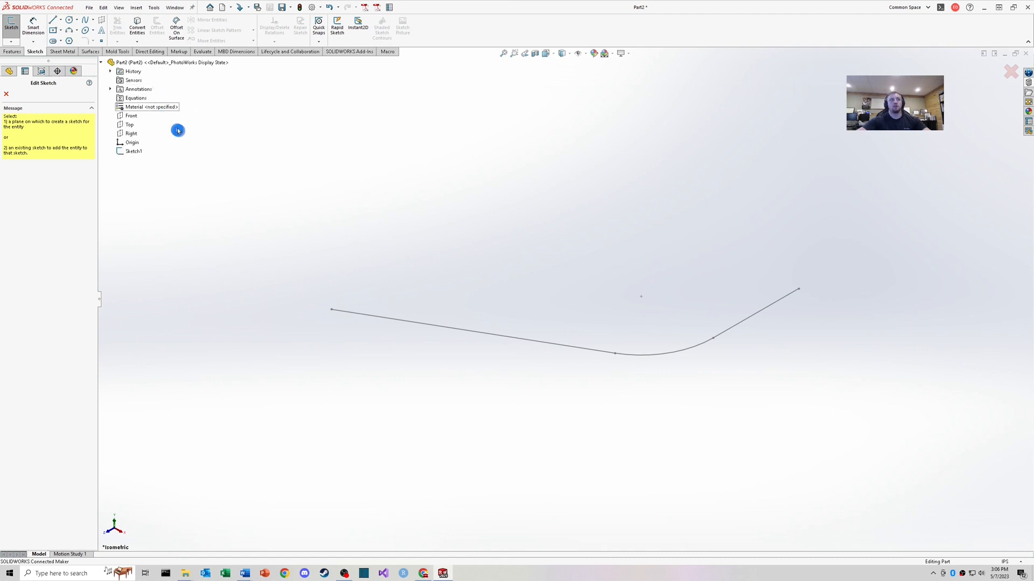
{"action": "left_click", "coordinate": [132, 132]}
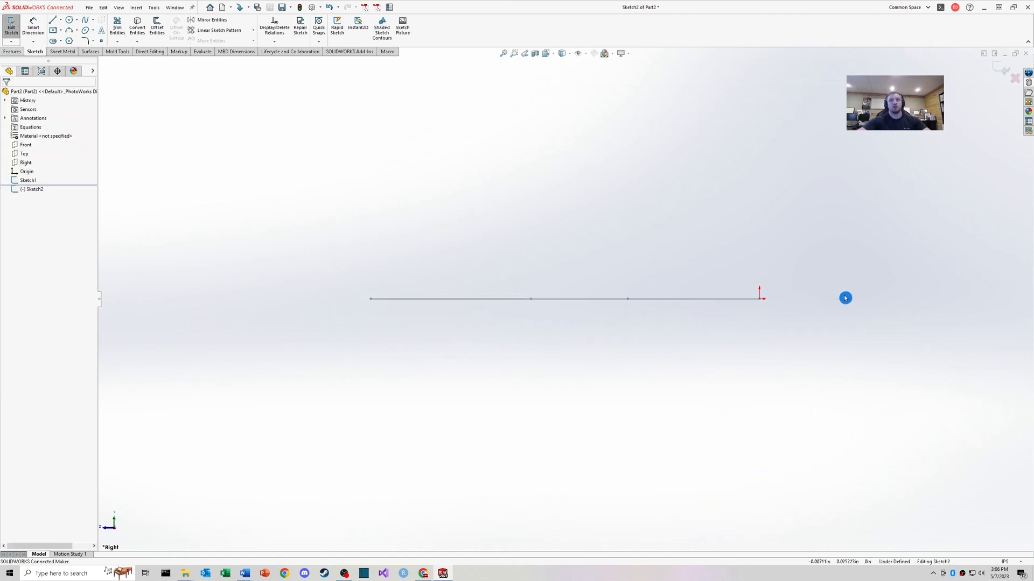
{"action": "key", "text": "l"}
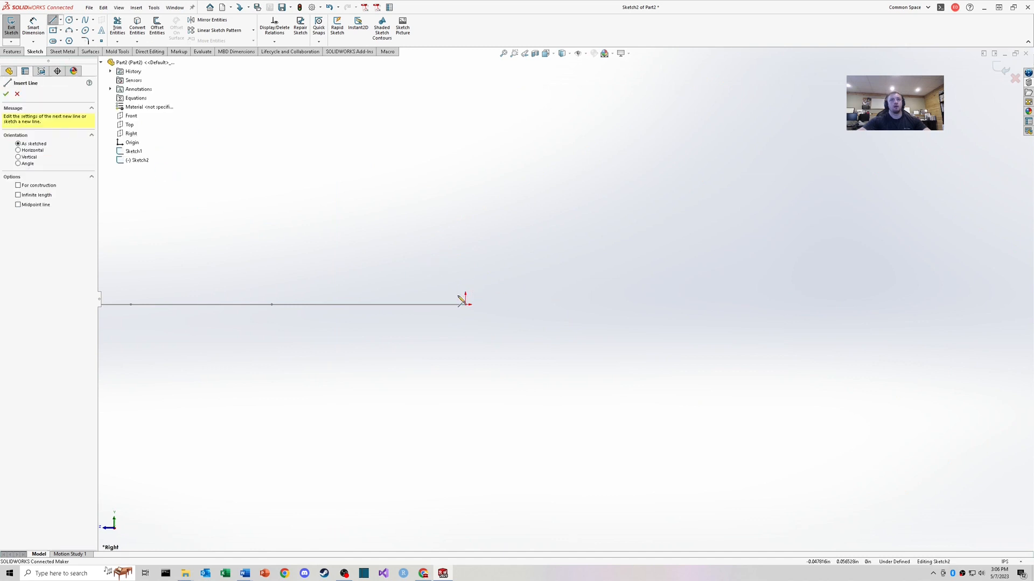
{"action": "left_click", "coordinate": [466, 306]}
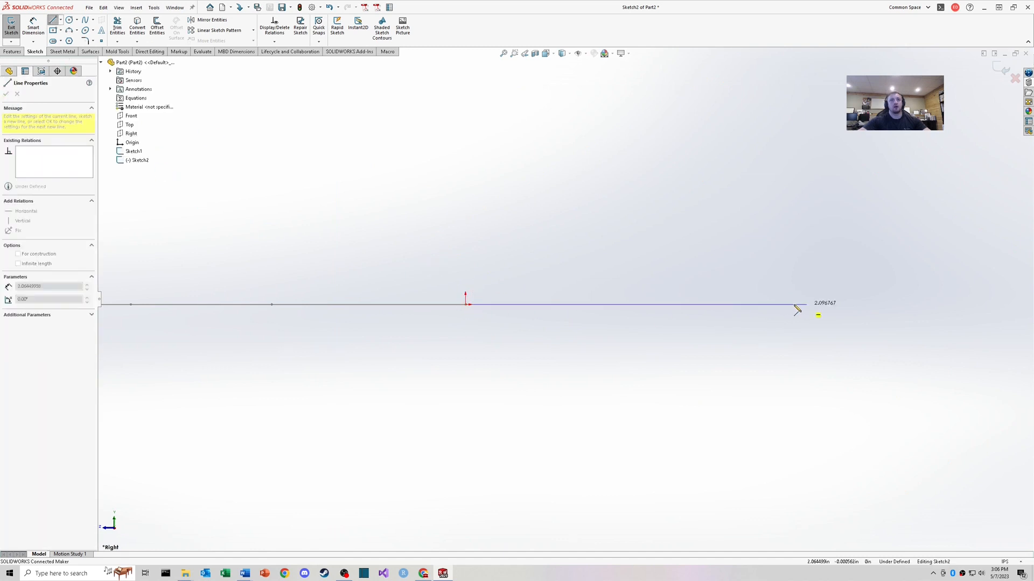
{"action": "left_click", "coordinate": [730, 305]}
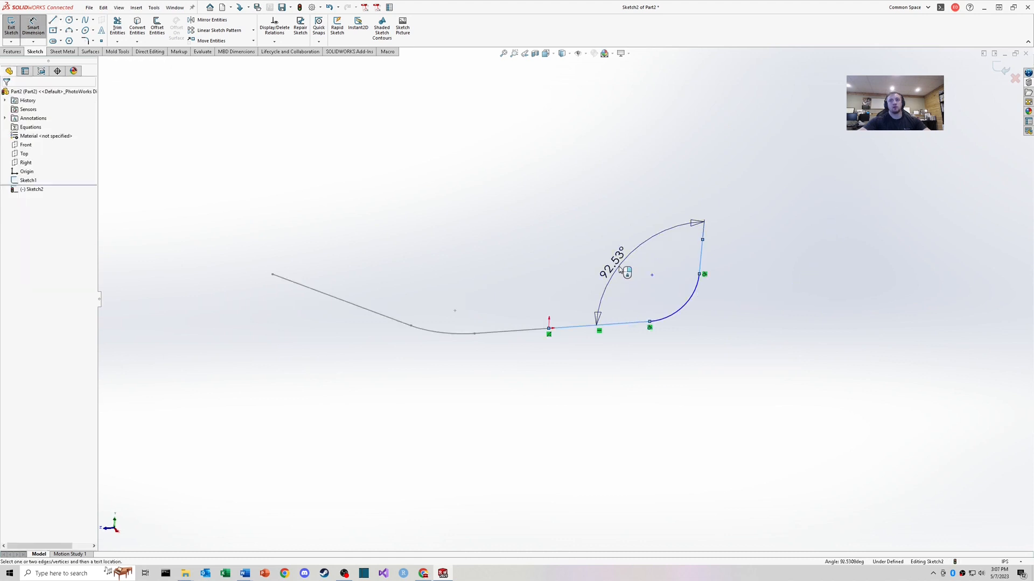
- Dimension the second sketch with 120 degrees between its two lines and a 1 in arc radius
{"action": "left_click", "coordinate": [620, 269]}
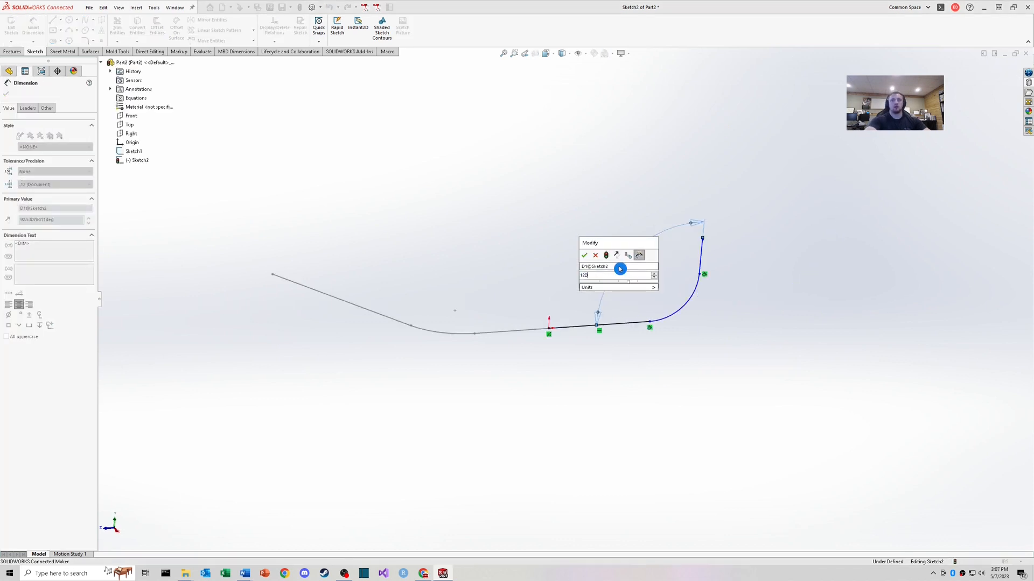
{"action": "key", "text": "Return"}
{"action": "left_click", "coordinate": [704, 341]}
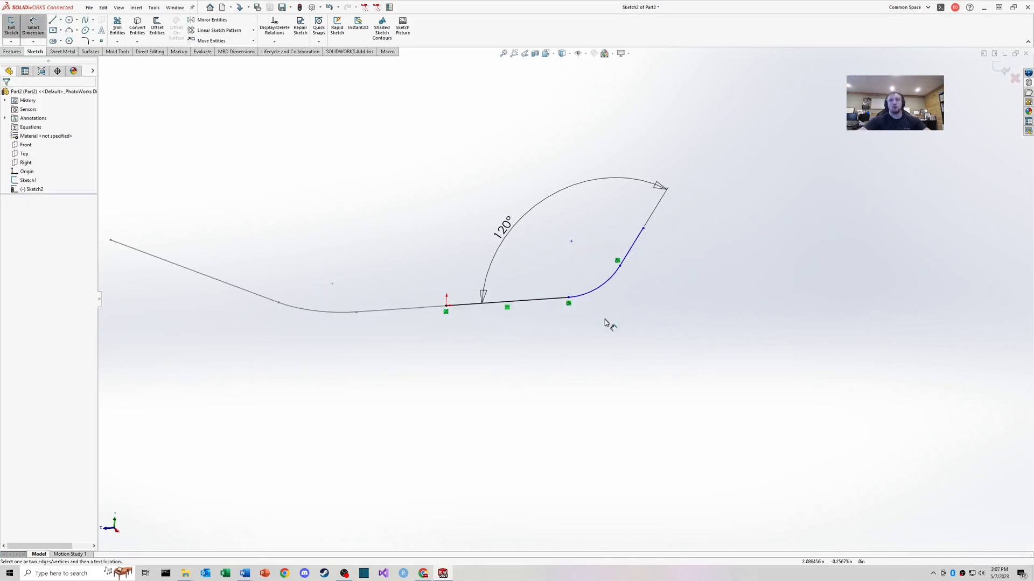
{"action": "left_click", "coordinate": [606, 284]}
{"action": "left_click", "coordinate": [634, 328]}
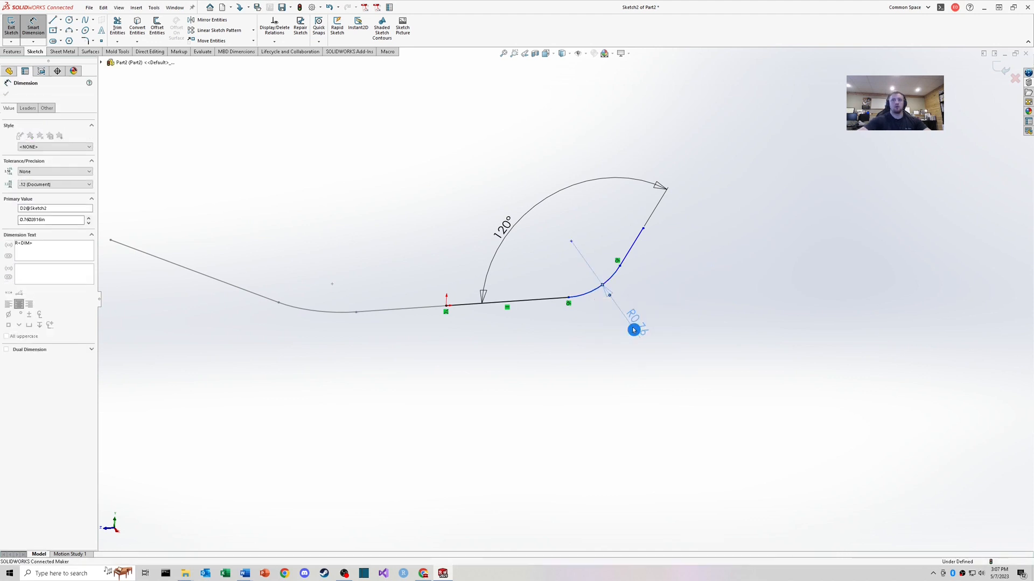
{"action": "type", "text": "1"}
{"action": "key", "text": "Return"}
- Dimension the horizontal distance from the origin to the rising line's upper end as 3 in
{"action": "left_click", "coordinate": [659, 218]}
{"action": "left_click", "coordinate": [445, 306]}
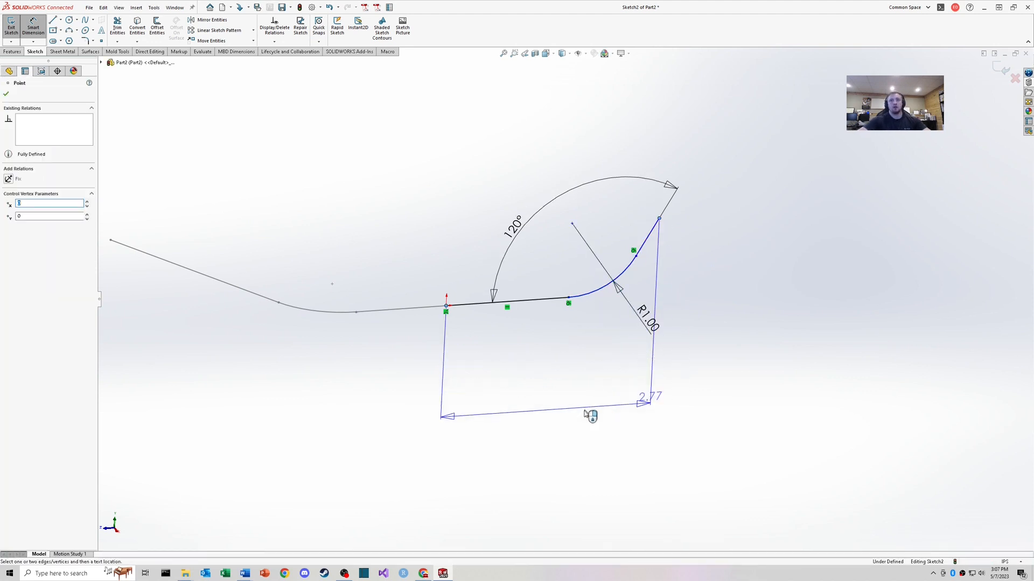
{"action": "left_click", "coordinate": [579, 418]}
{"action": "type", "text": "3"}
{"action": "key", "text": "Return"}
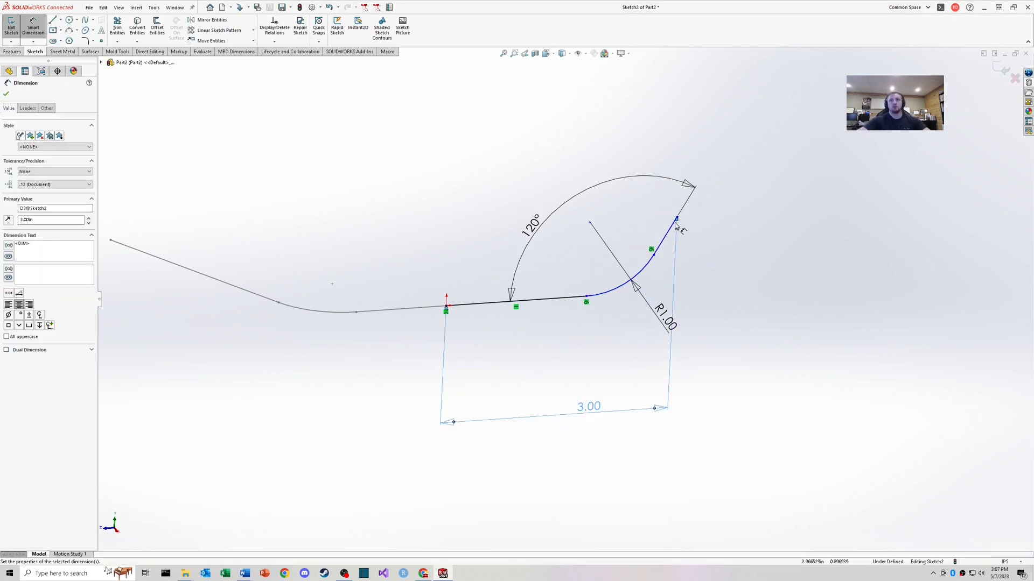
- Dimension the rising line's upper end 3.5 in above the horizontal line and exit the sketch
{"action": "left_click", "coordinate": [676, 218]}
{"action": "left_click", "coordinate": [544, 300]}
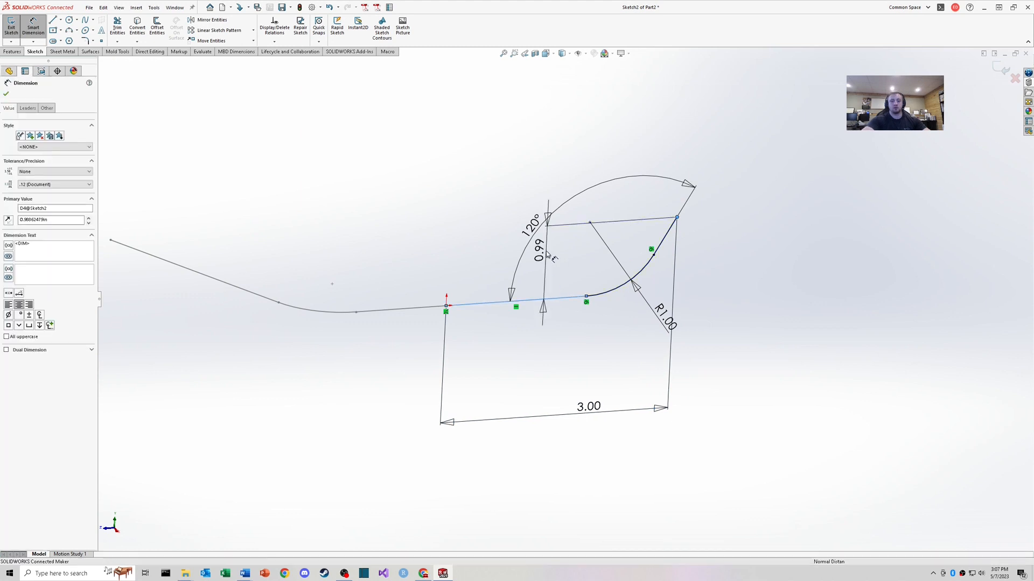
{"action": "left_click", "coordinate": [547, 254]}
{"action": "type", "text": "3.5"}
{"action": "key", "text": "Return"}
{"action": "mouse_move", "coordinate": [484, 214]}
{"action": "middle_mouse_down"}
{"action": "mouse_move", "coordinate": [600, 256]}
{"action": "mouse_move", "coordinate": [540, 291]}
{"action": "mouse_move", "coordinate": [539, 264]}
{"action": "middle_mouse_up"}
{"action": "left_click", "coordinate": [1008, 76]}
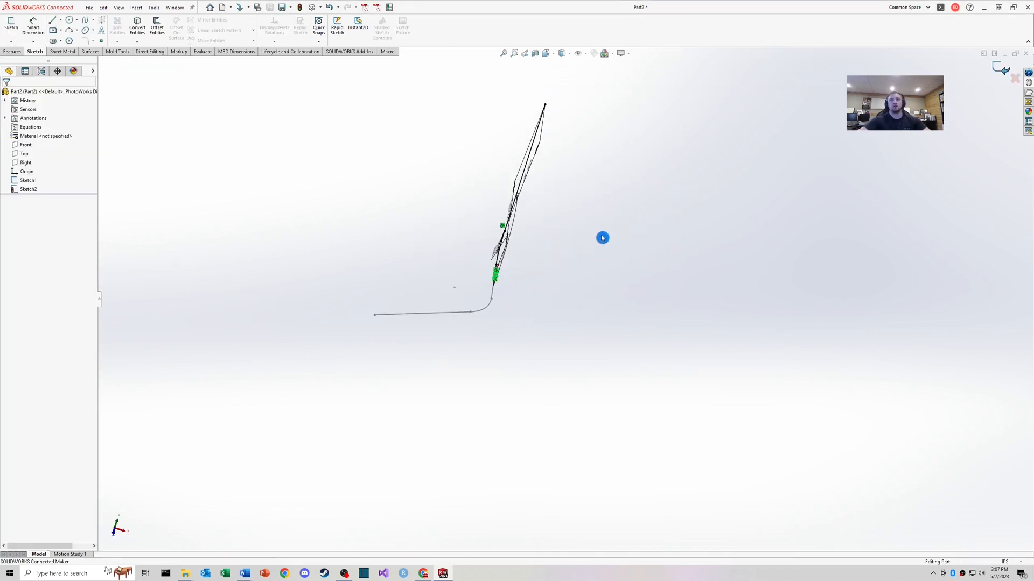
- Join the two connected planar sketches into one composite curve
{"action": "mouse_move", "coordinate": [602, 237]}
{"action": "middle_mouse_down"}
{"action": "mouse_move", "coordinate": [471, 266]}
{"action": "mouse_move", "coordinate": [554, 286]}
{"action": "mouse_move", "coordinate": [515, 268]}
{"action": "middle_mouse_up"}
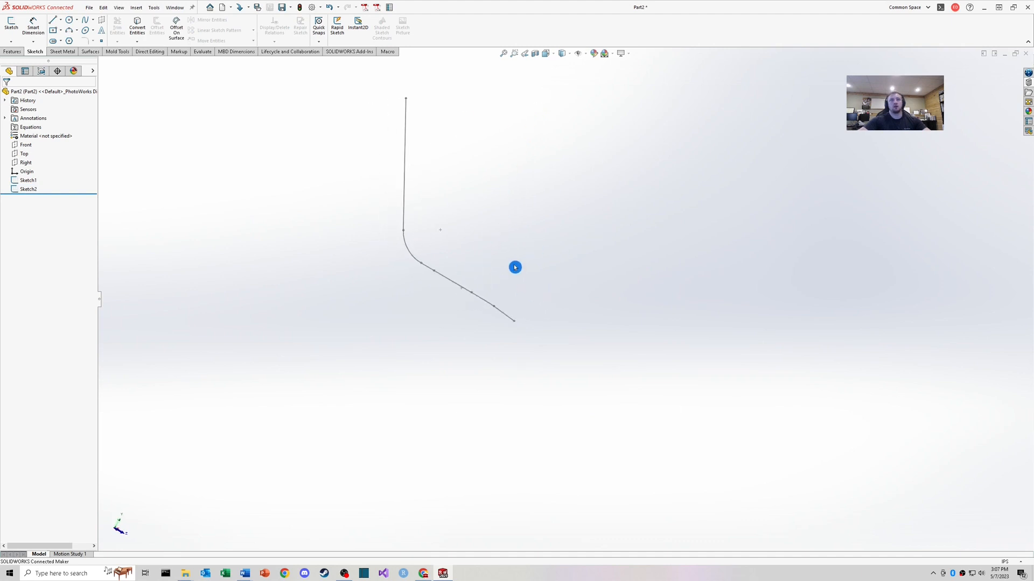
{"action": "key", "text": "ctrl+7"}
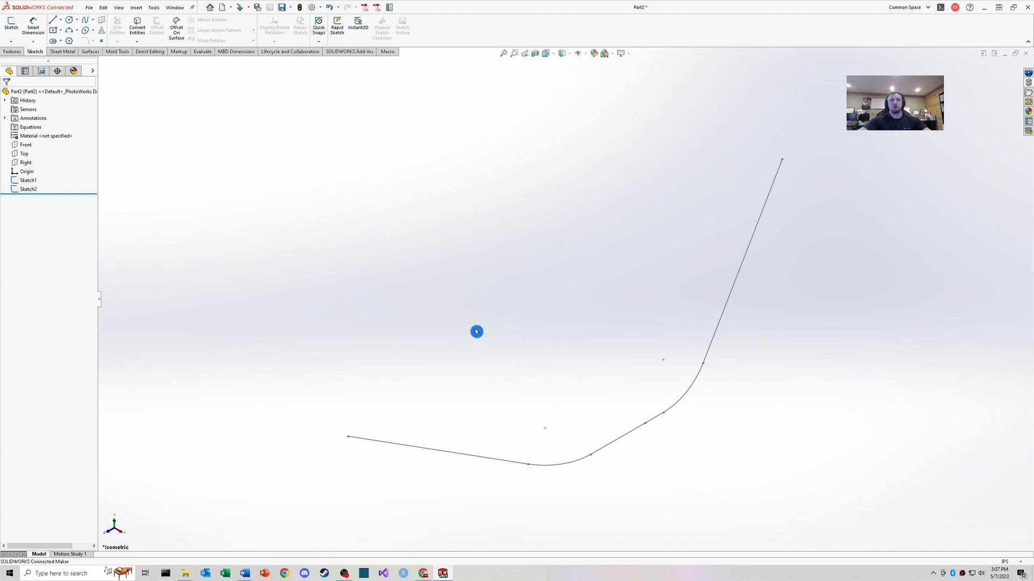
{"action": "left_click", "coordinate": [15, 52]}
{"action": "left_click", "coordinate": [339, 42]}
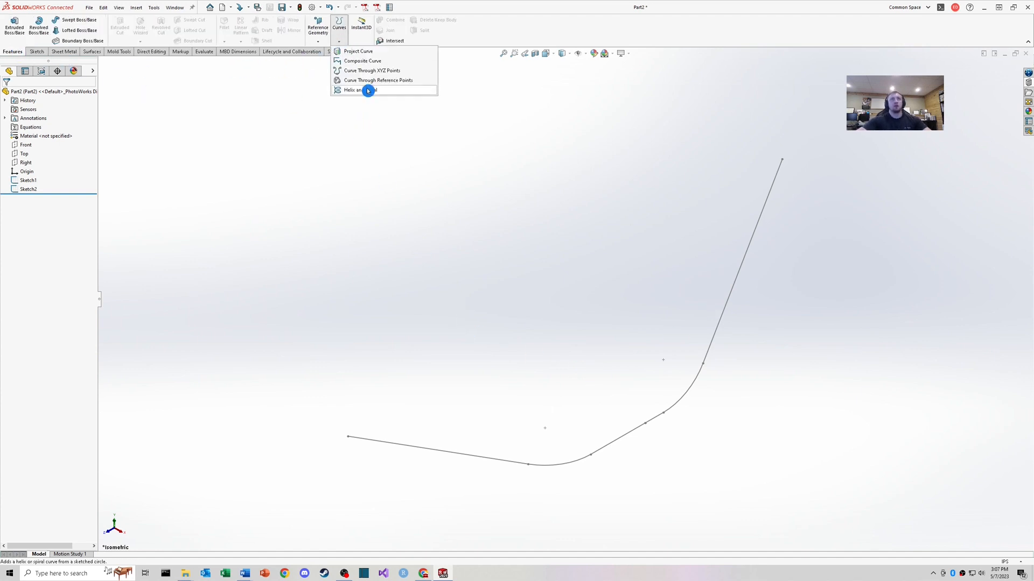
{"action": "left_click", "coordinate": [377, 60]}
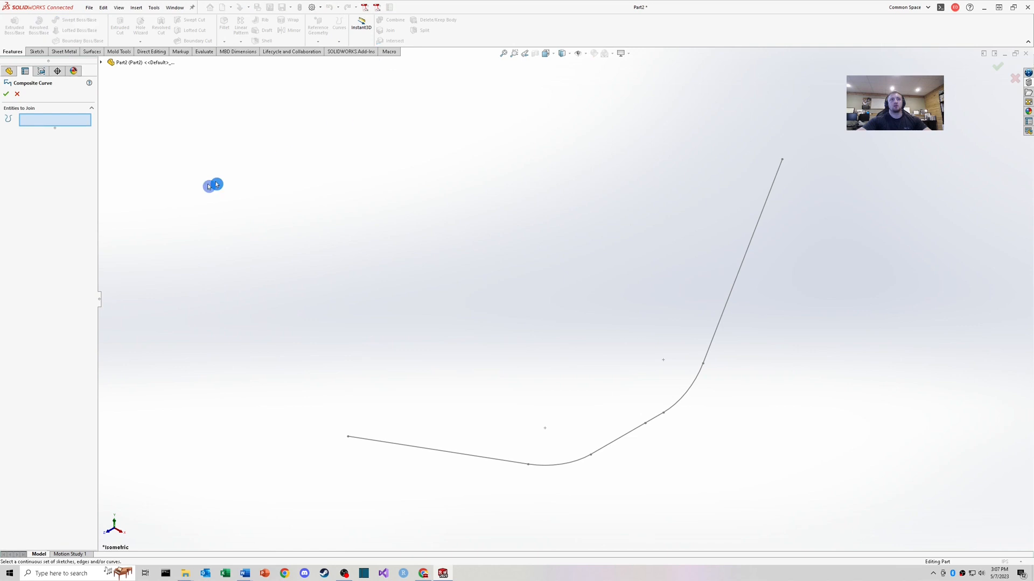
{"action": "left_click", "coordinate": [496, 460]}
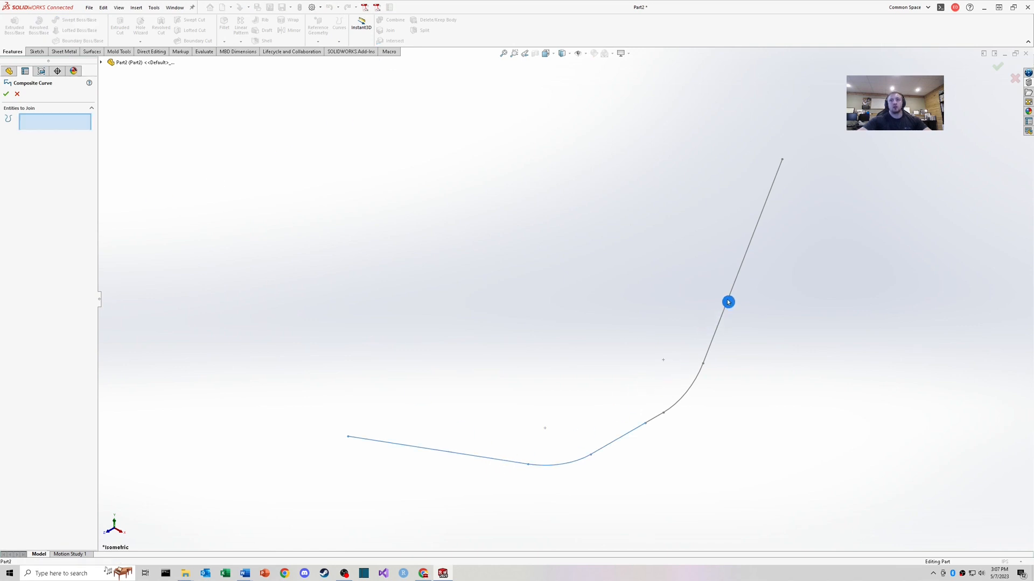
{"action": "left_click", "coordinate": [6, 94]}
{"action": "middle_click_drag", "start_coordinate": [485, 283], "coordinate": [552, 322]}
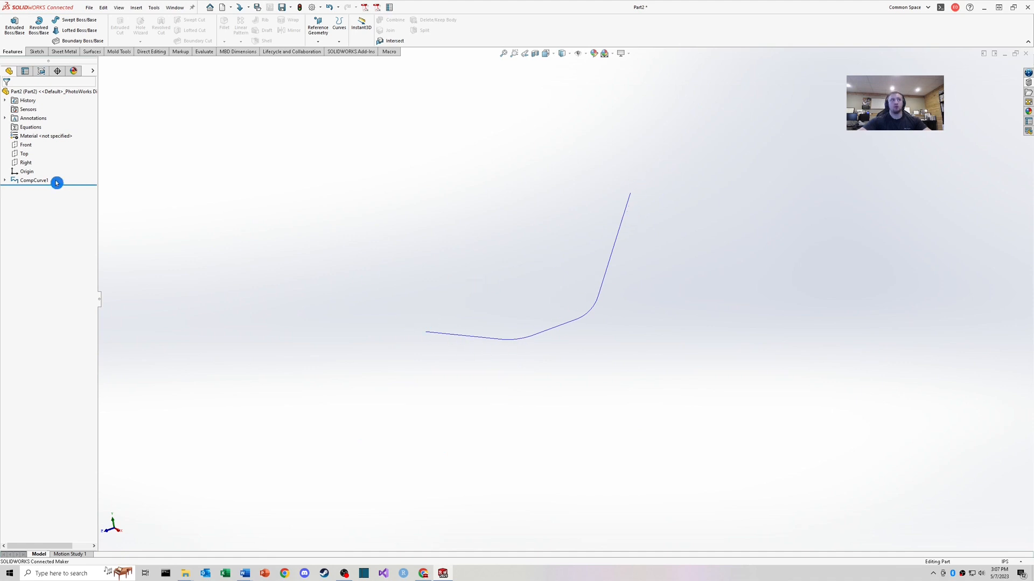
- Sweep a solid circular profile of 1 in diameter along the composite curve
{"action": "left_click", "coordinate": [37, 52]}
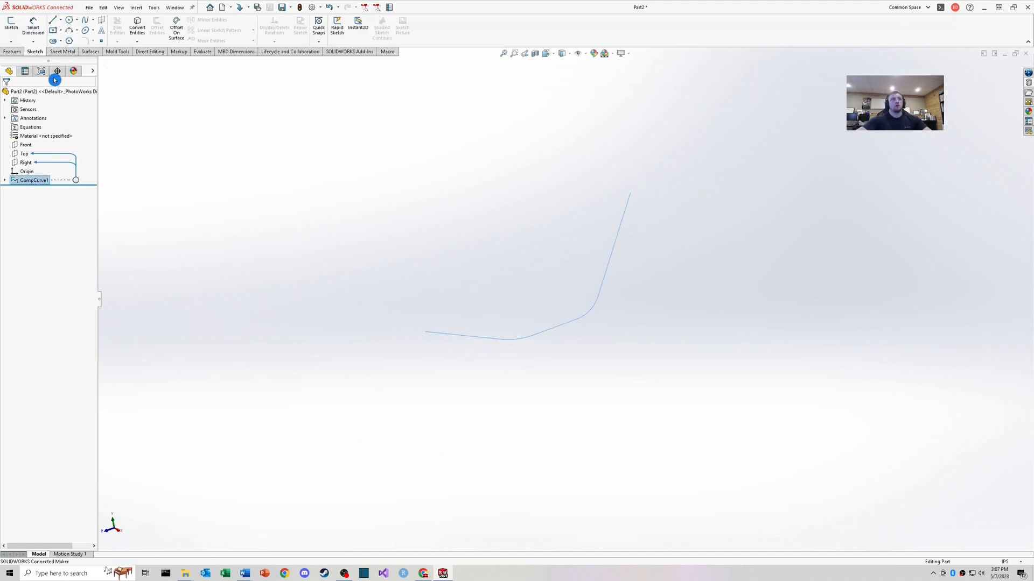
{"action": "left_click", "coordinate": [12, 52]}
{"action": "left_click", "coordinate": [76, 20]}
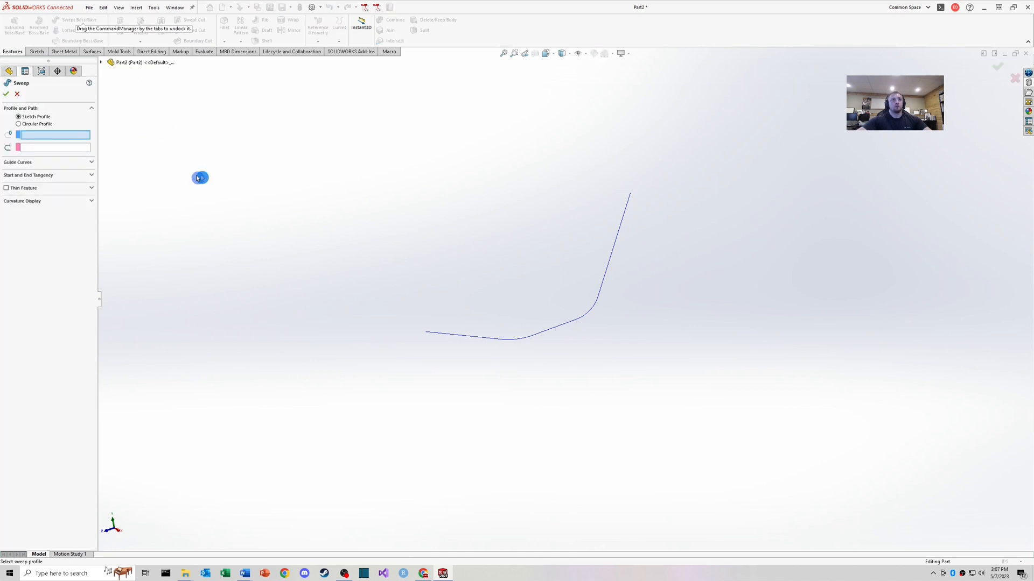
{"action": "left_click", "coordinate": [25, 126]}
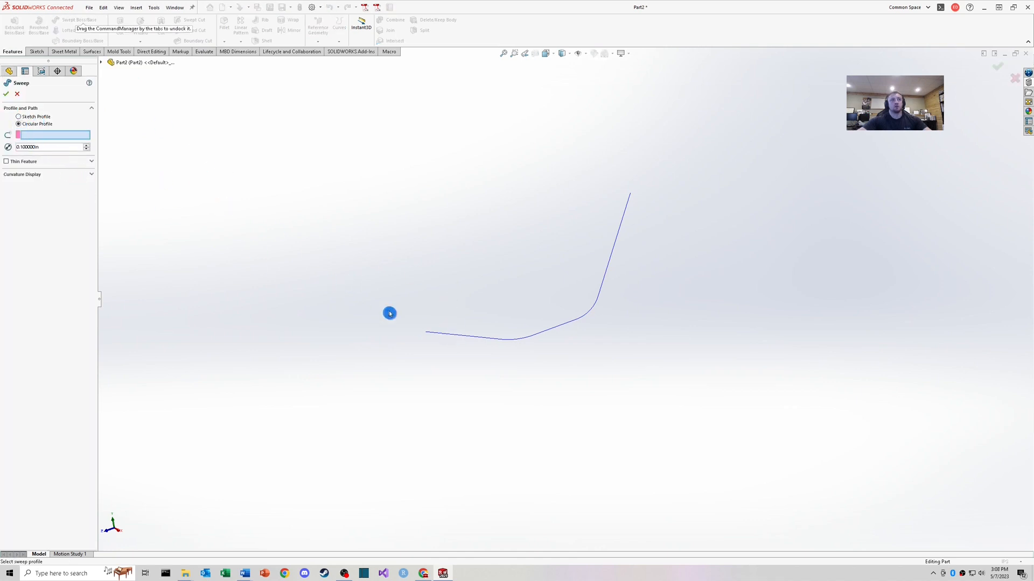
{"action": "left_click", "coordinate": [472, 338]}
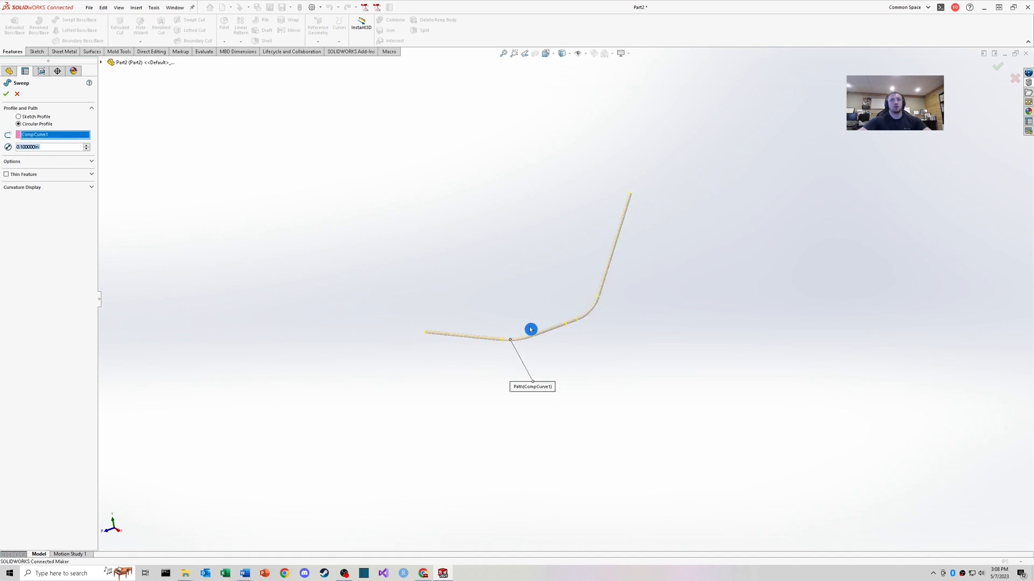
{"action": "scroll", "coordinate": [500, 331], "scroll_direction": "down", "scroll_amount": 5}
{"action": "left_click", "coordinate": [39, 138]}
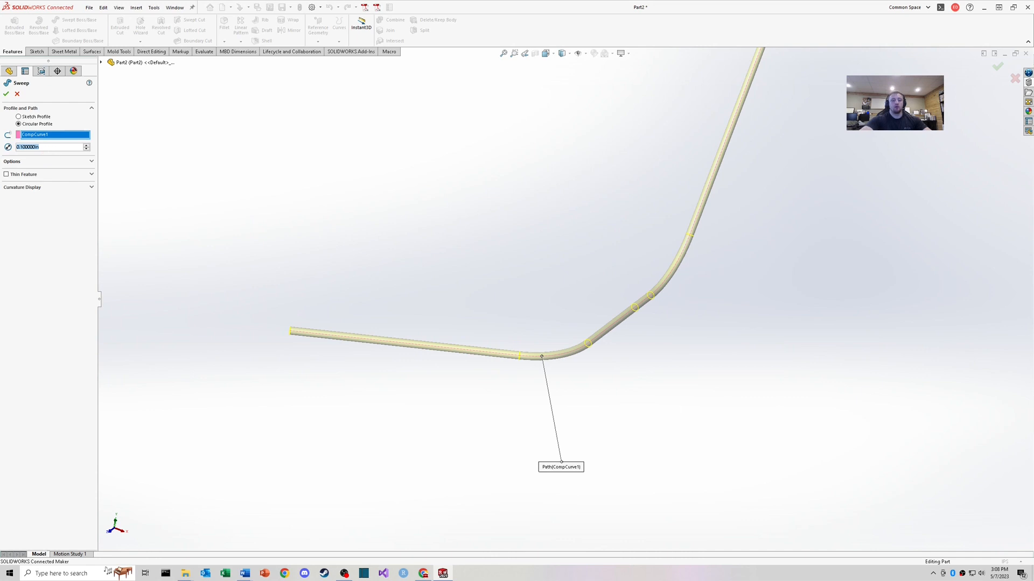
{"action": "type", "text": "1"}
{"action": "key", "text": "Return"}
{"action": "left_click", "coordinate": [6, 95]}
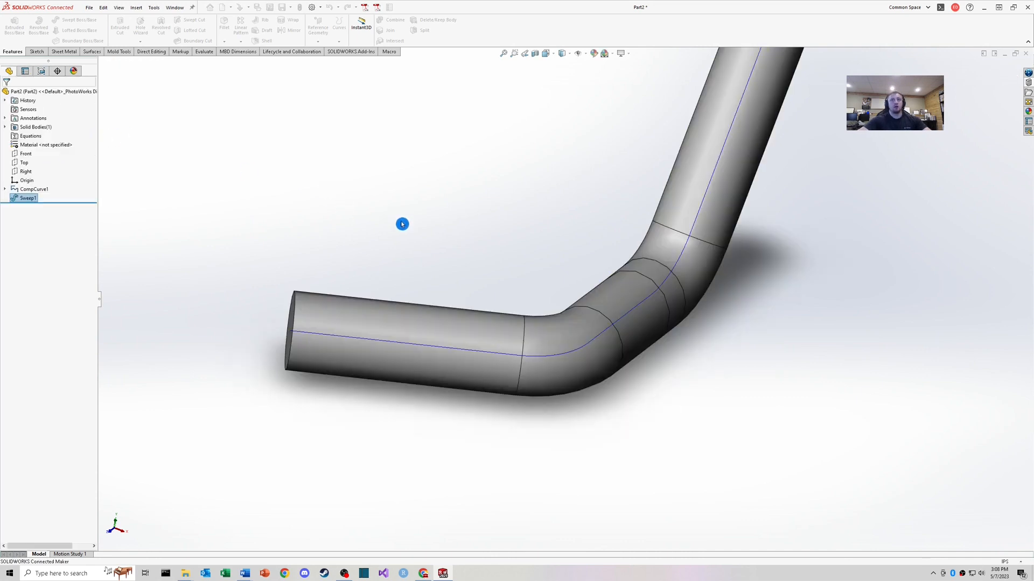
{"action": "middle_click_drag", "start_coordinate": [402, 224], "coordinate": [738, 330]}
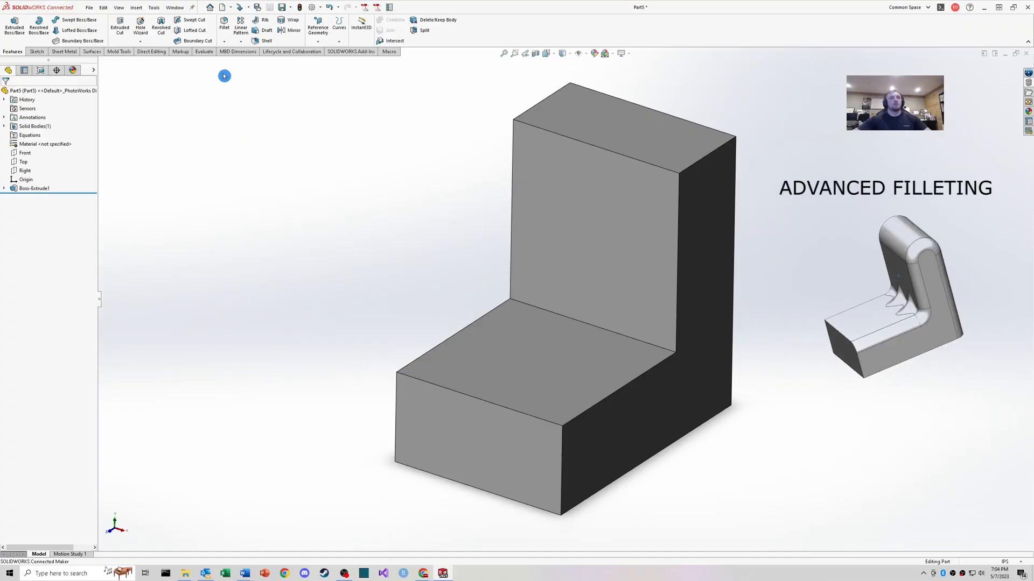
- Start an angle-distance chamfer on the L-block's inner corner edge, trying the top face as well and removing it from the selection
{"action": "left_click", "coordinate": [225, 43]}
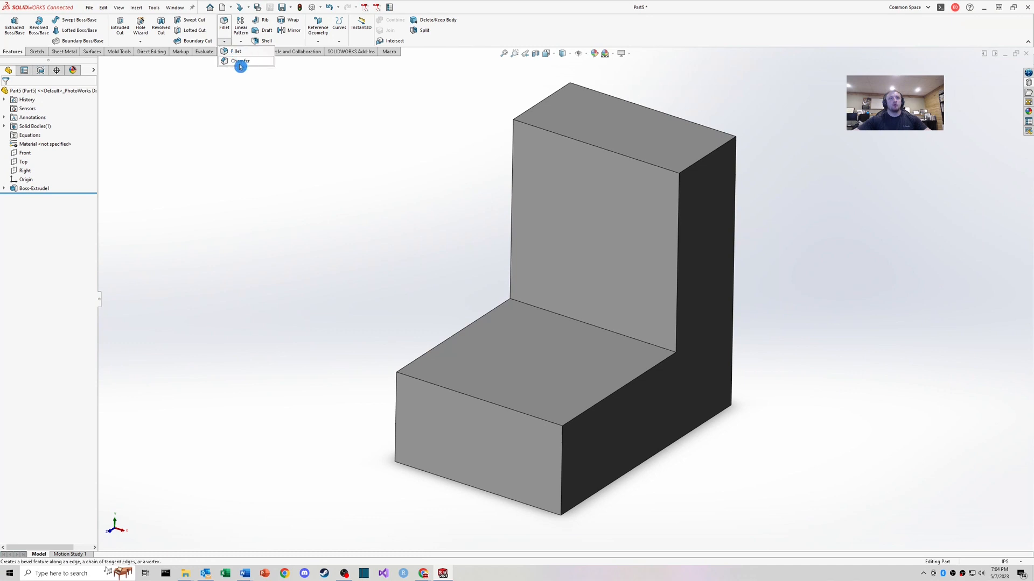
{"action": "left_click", "coordinate": [240, 62]}
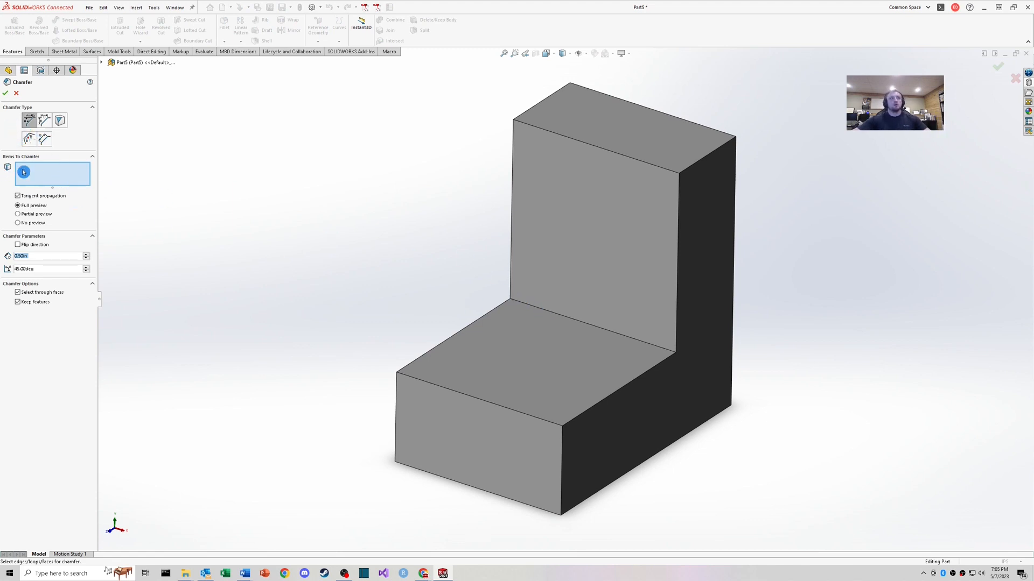
{"action": "left_click", "coordinate": [590, 328]}
{"action": "scroll", "coordinate": [654, 341], "scroll_direction": "up", "scroll_amount": 2}
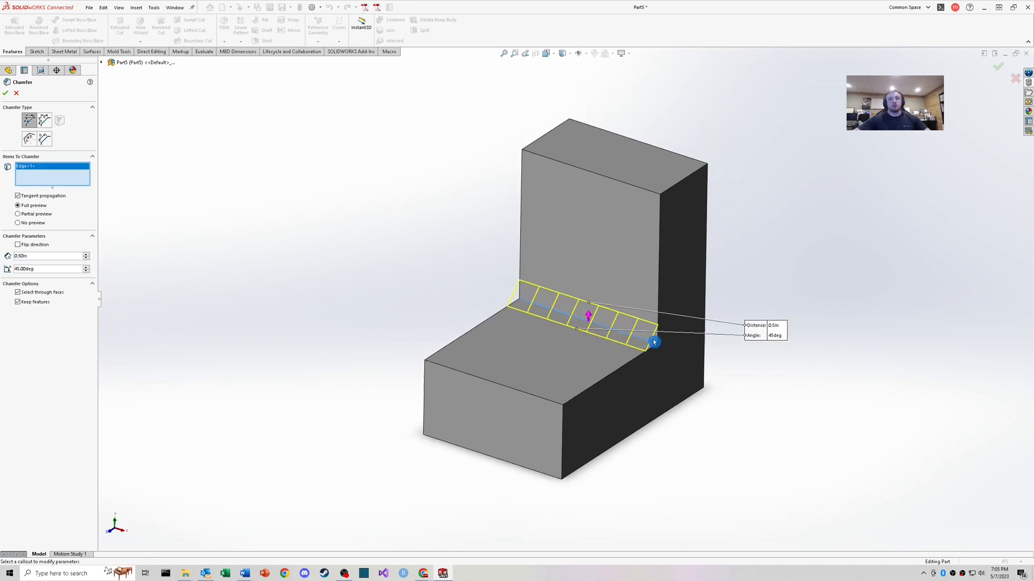
{"action": "scroll", "coordinate": [638, 280], "scroll_direction": "down", "scroll_amount": 2}
{"action": "left_click", "coordinate": [585, 148]}
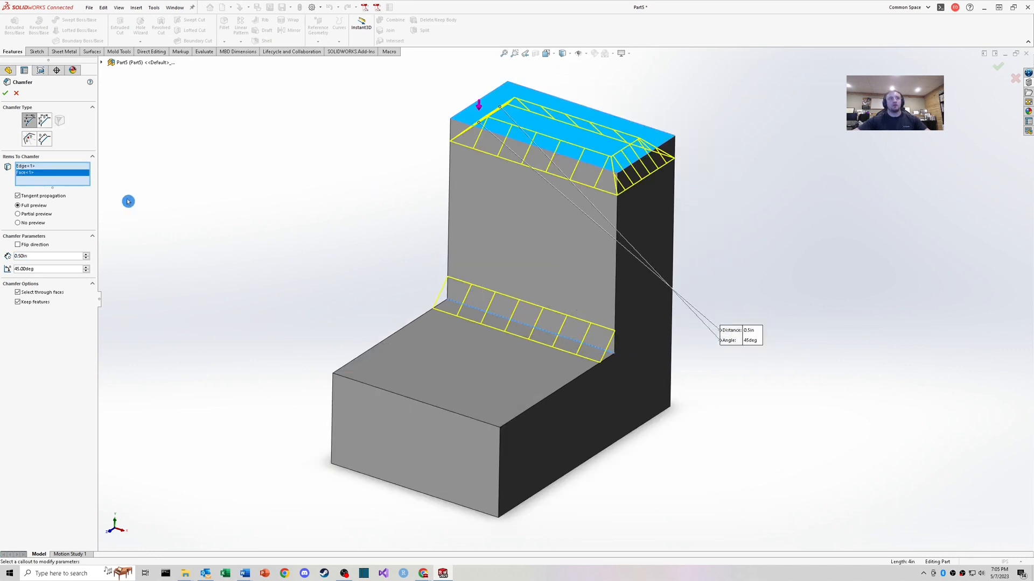
{"action": "left_click", "coordinate": [518, 97]}
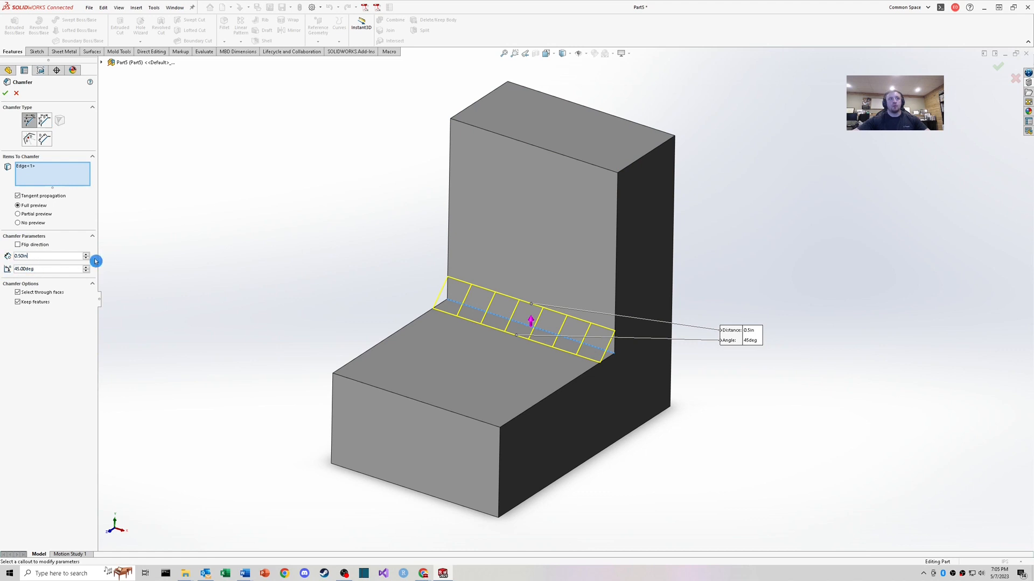
- Set the inner edge chamfer's angle to 60 degrees and its distance to 1 in
{"action": "type", "text": "60"}
{"action": "key", "text": "Return"}
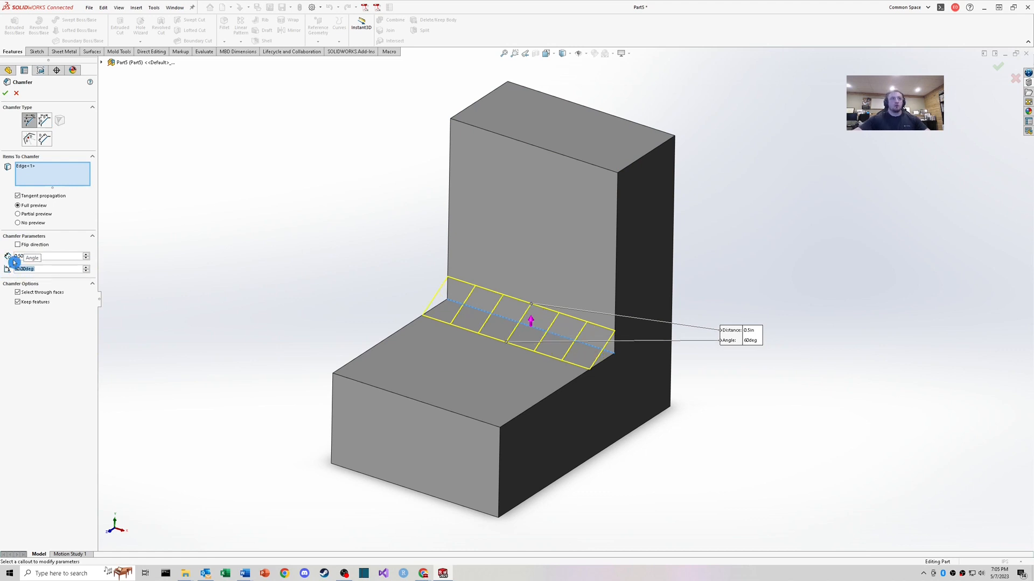
{"action": "type", "text": "1"}
{"action": "key", "text": "Return"}
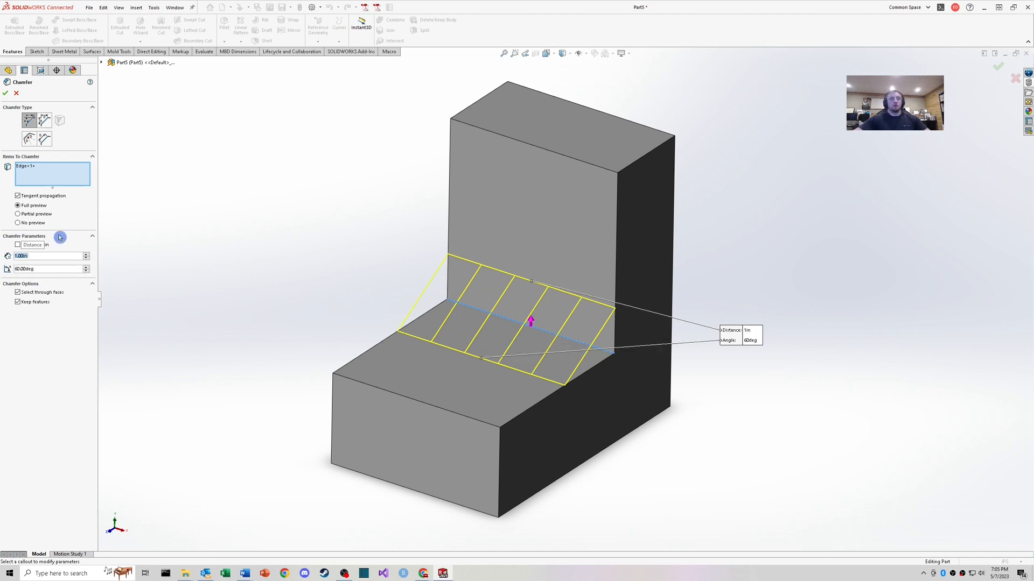
{"action": "left_click", "coordinate": [39, 256]}
- Try an asymmetric distance-distance chamfer on the inner edge with a second distance of 0.5 in, and cancel it
{"action": "left_click", "coordinate": [44, 120]}
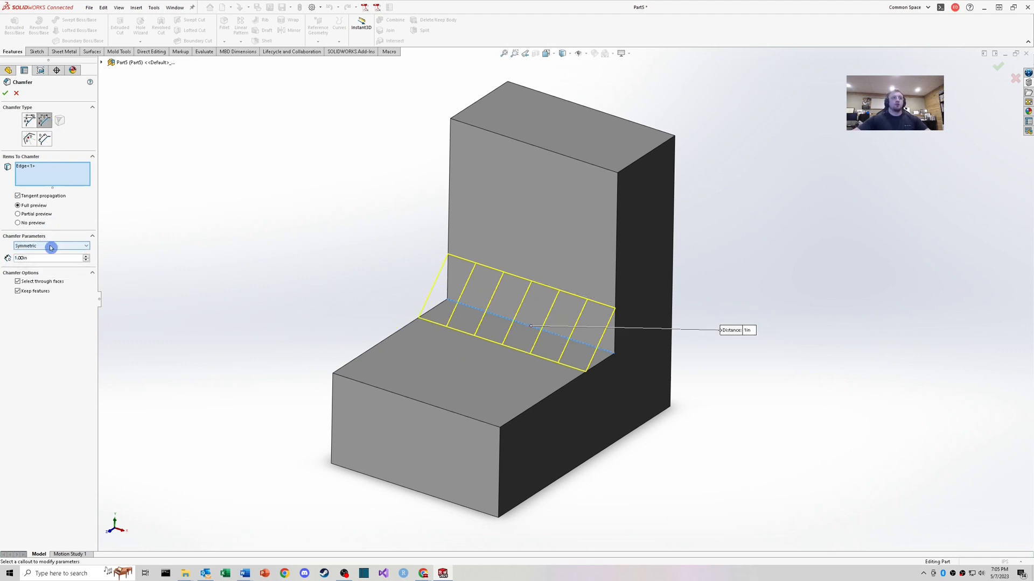
{"action": "left_click", "coordinate": [50, 246]}
{"action": "left_click", "coordinate": [41, 259]}
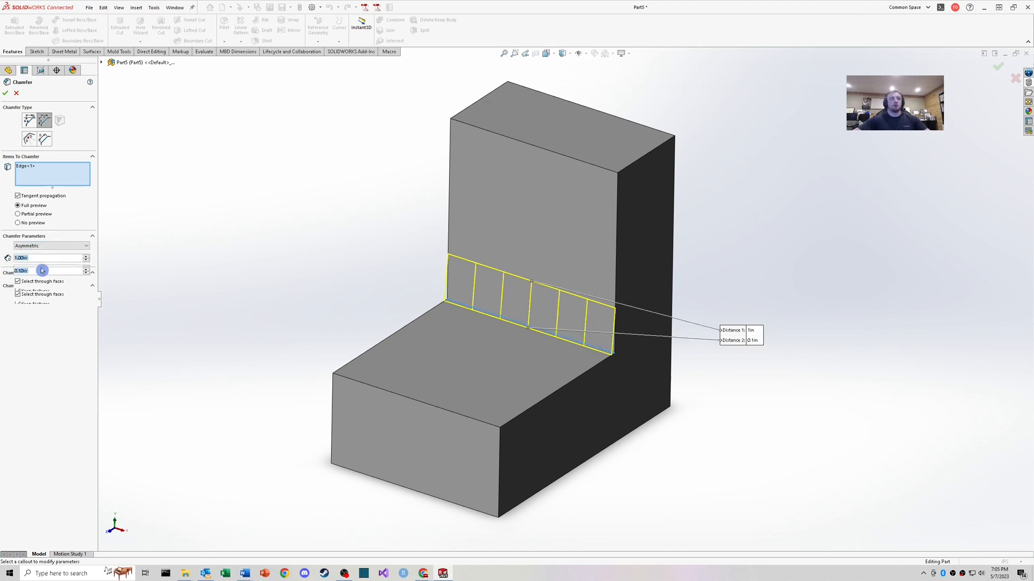
{"action": "left_click", "coordinate": [33, 271]}
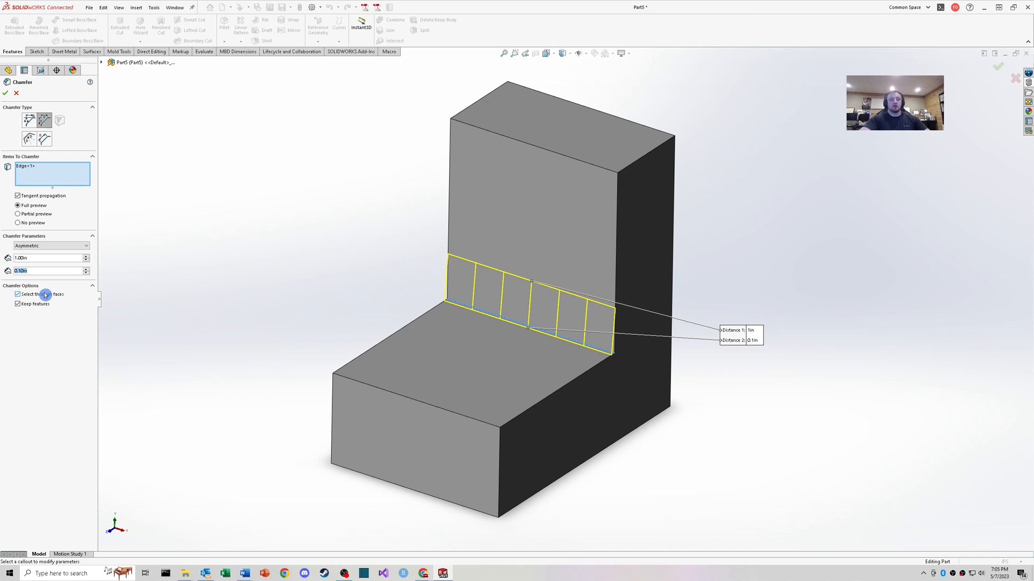
{"action": "type", "text": "0.5"}
{"action": "middle_click_drag", "start_coordinate": [517, 354], "coordinate": [446, 320]}
{"action": "key", "text": "Escape"}
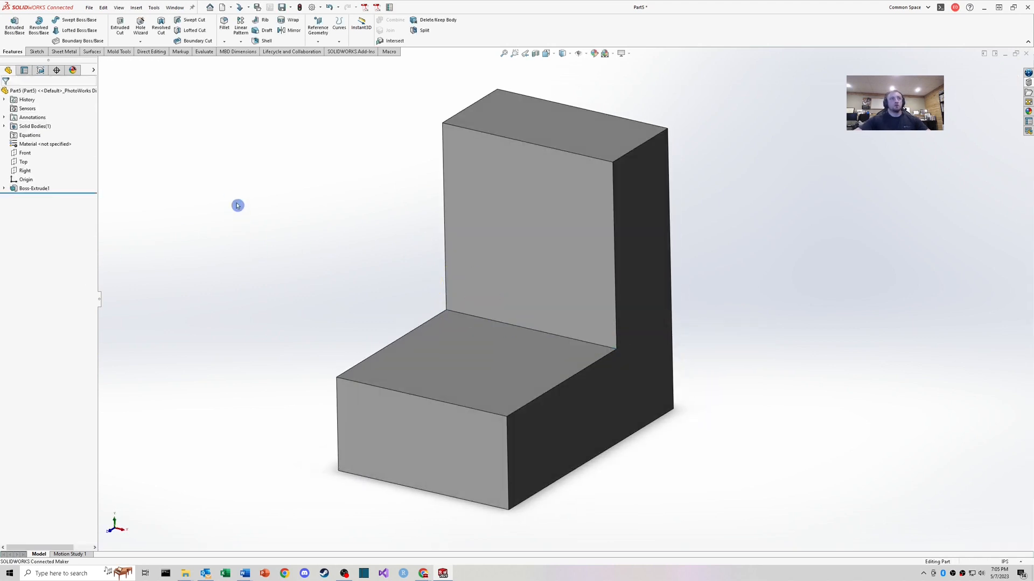
- Try a vertex chamfer on different corners of the upright's top face, ending on the front corner farthest from the dark side face
{"action": "left_click", "coordinate": [223, 41]}
{"action": "left_click", "coordinate": [234, 64]}
{"action": "left_click", "coordinate": [616, 188]}
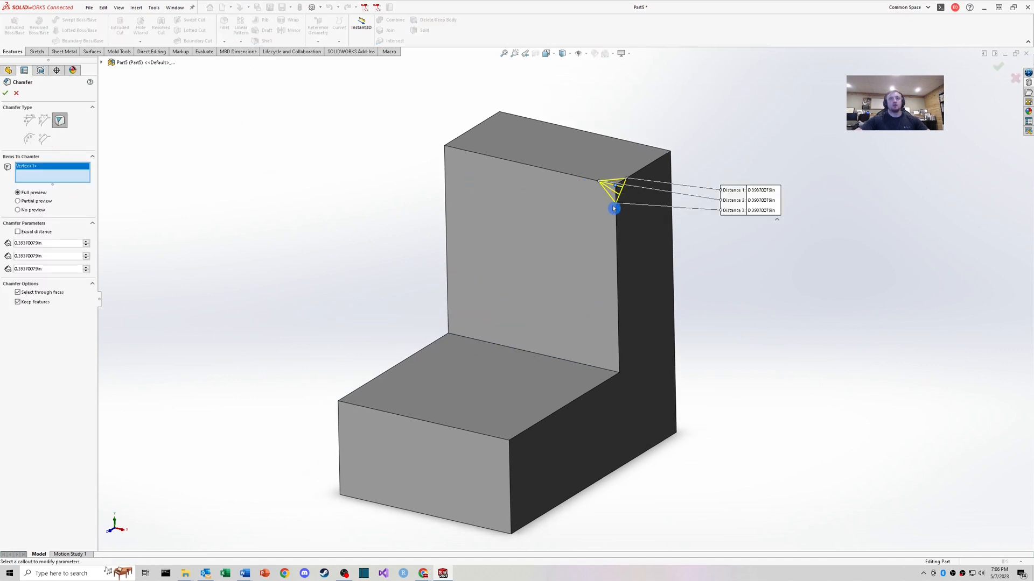
{"action": "left_click", "coordinate": [449, 151]}
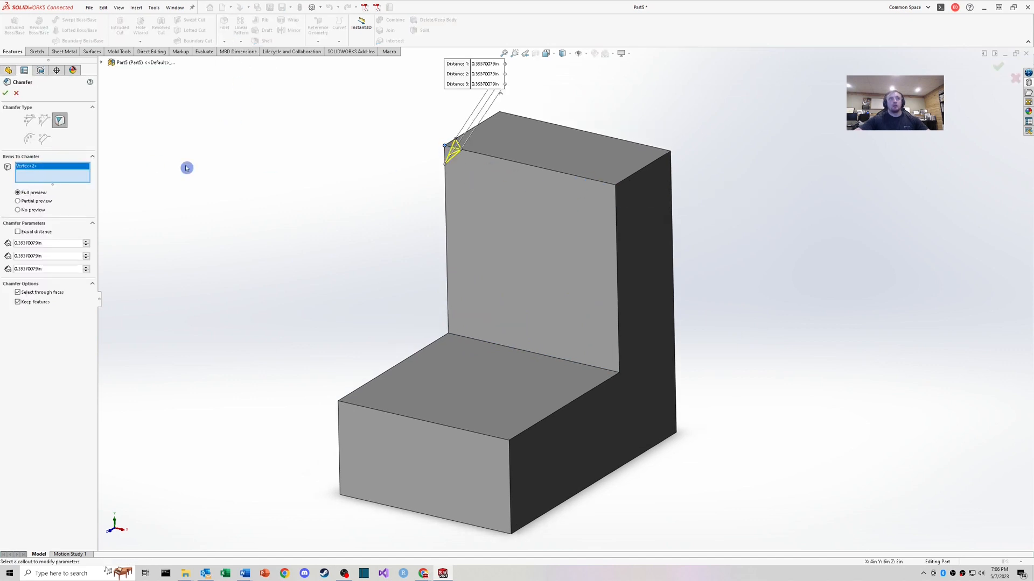
{"action": "left_click", "coordinate": [669, 156]}
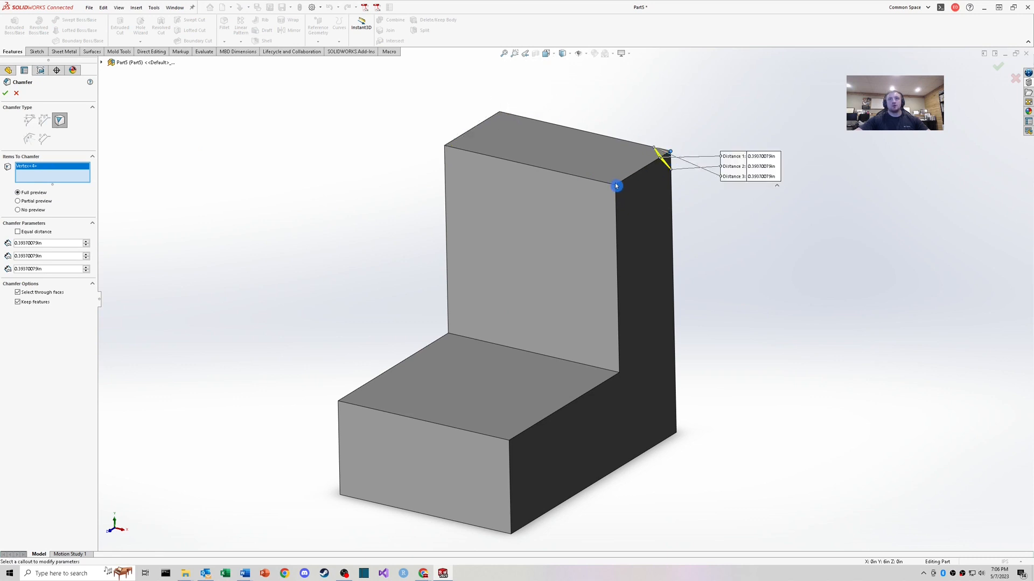
{"action": "left_click", "coordinate": [445, 145]}
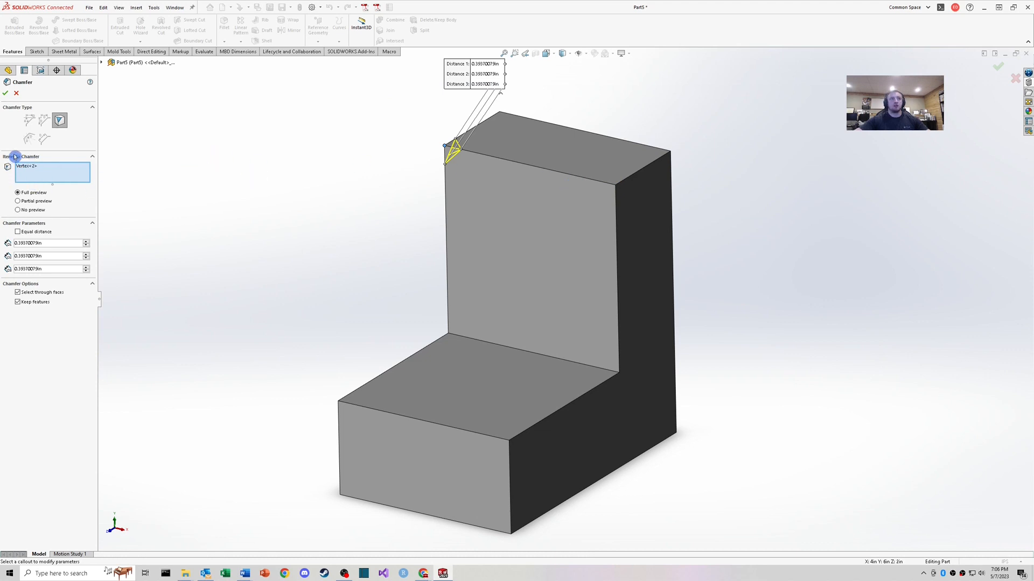
- Toggle equal distance on and off for the vertex chamfer and cancel the chamfer
{"action": "left_click", "coordinate": [20, 233]}
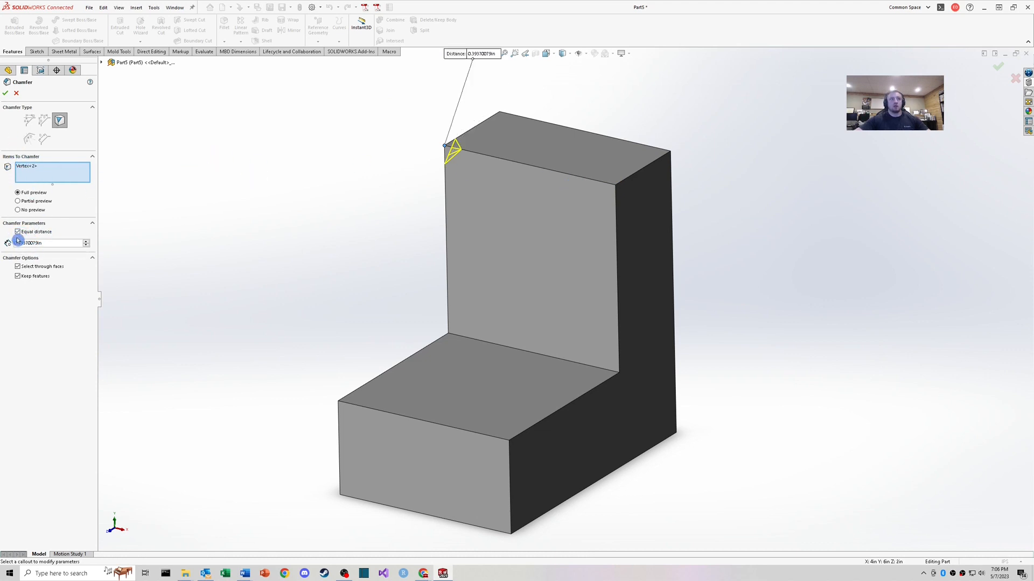
{"action": "left_click", "coordinate": [18, 233]}
{"action": "left_click", "coordinate": [51, 257]}
{"action": "left_click", "coordinate": [53, 256]}
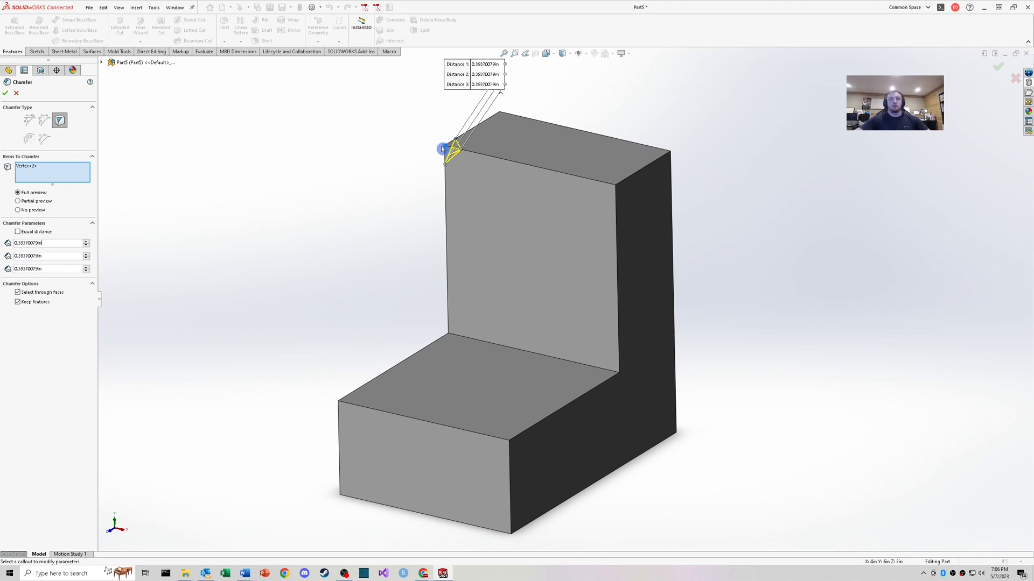
{"action": "left_click", "coordinate": [16, 93]}
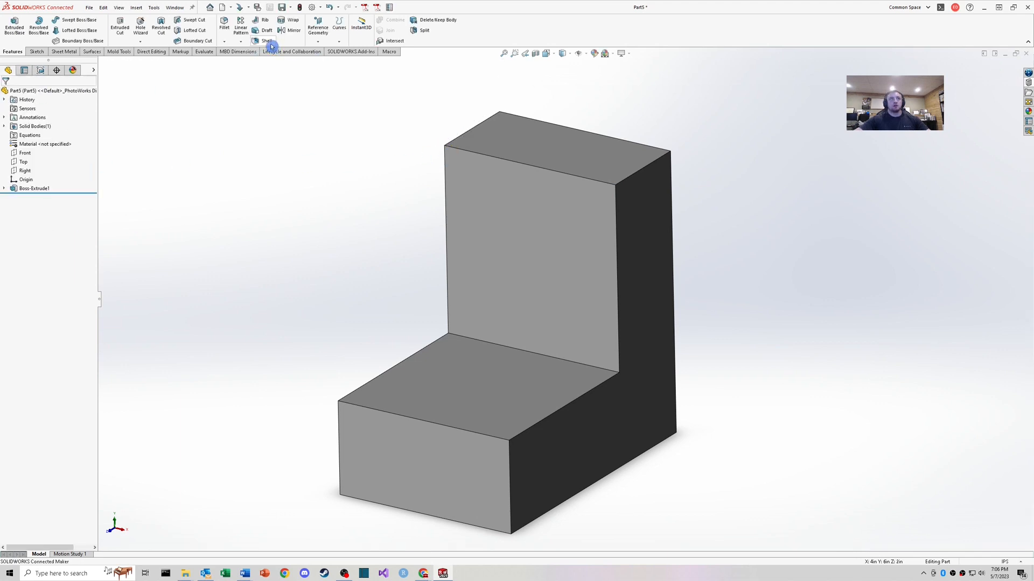
- Start a face-face chamfer between the upright's top face and its front face
{"action": "left_click", "coordinate": [224, 42]}
{"action": "left_click", "coordinate": [237, 63]}
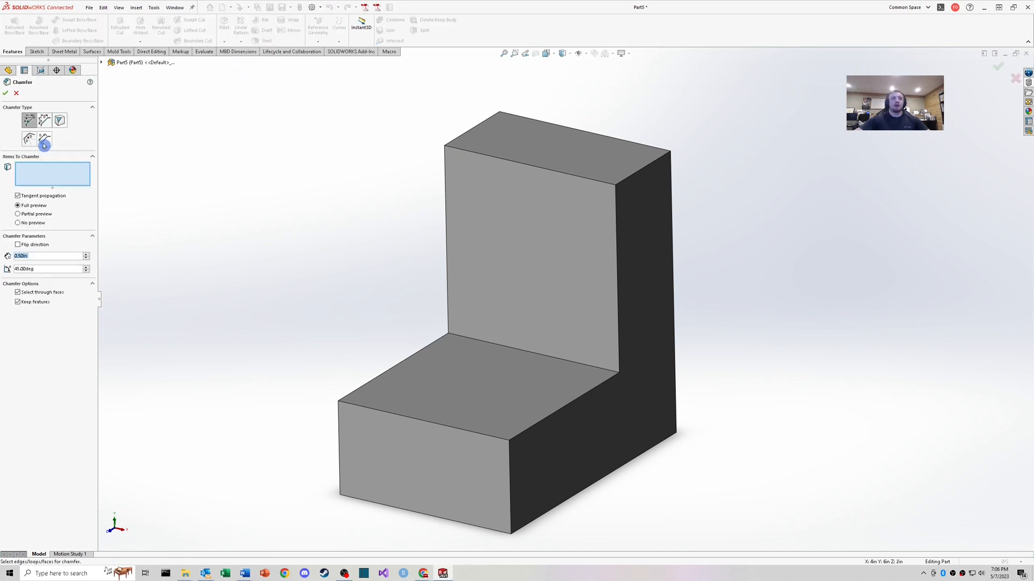
{"action": "left_click", "coordinate": [44, 141]}
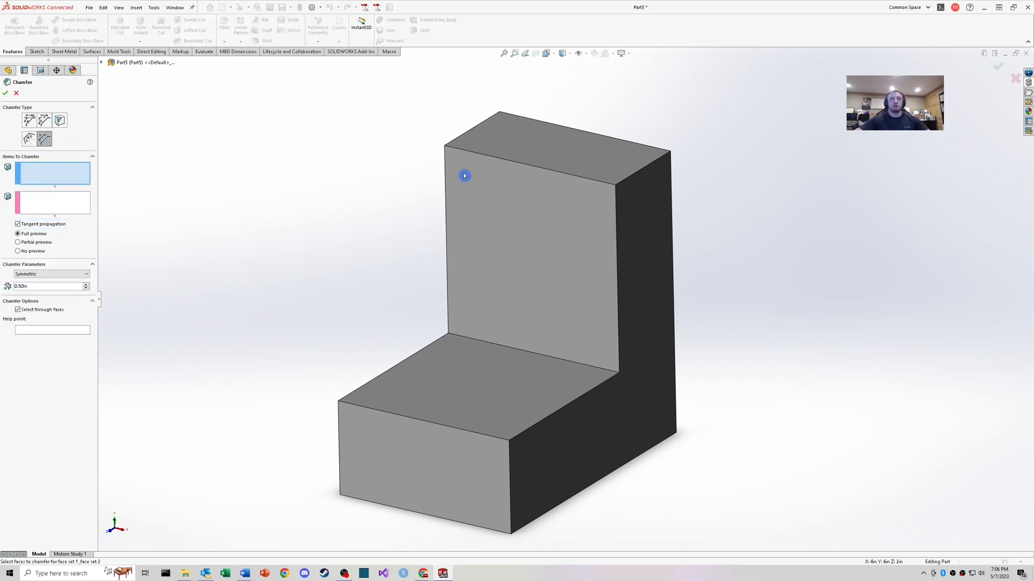
{"action": "left_click", "coordinate": [540, 153]}
{"action": "left_click", "coordinate": [39, 211]}
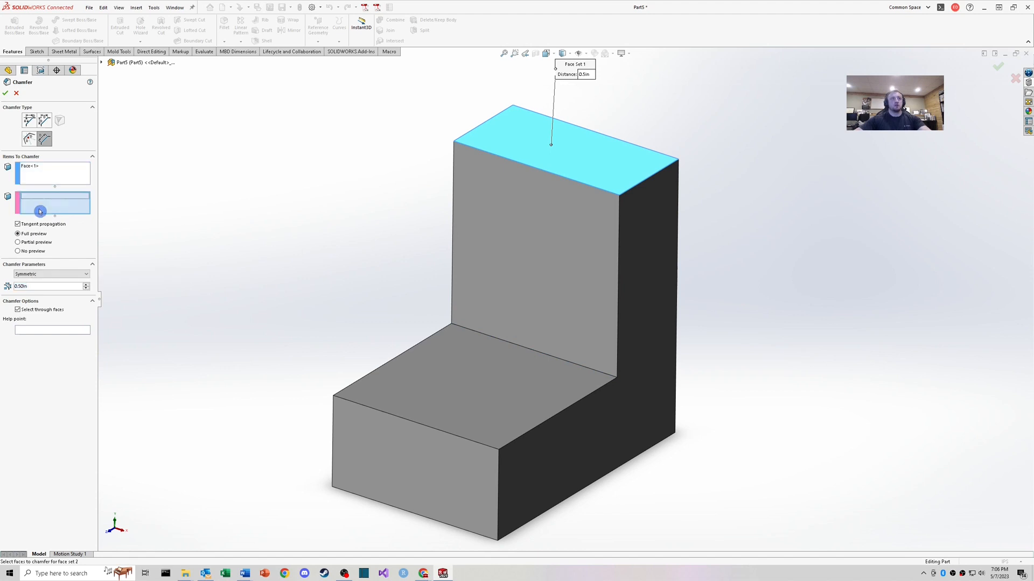
{"action": "left_click", "coordinate": [574, 208]}
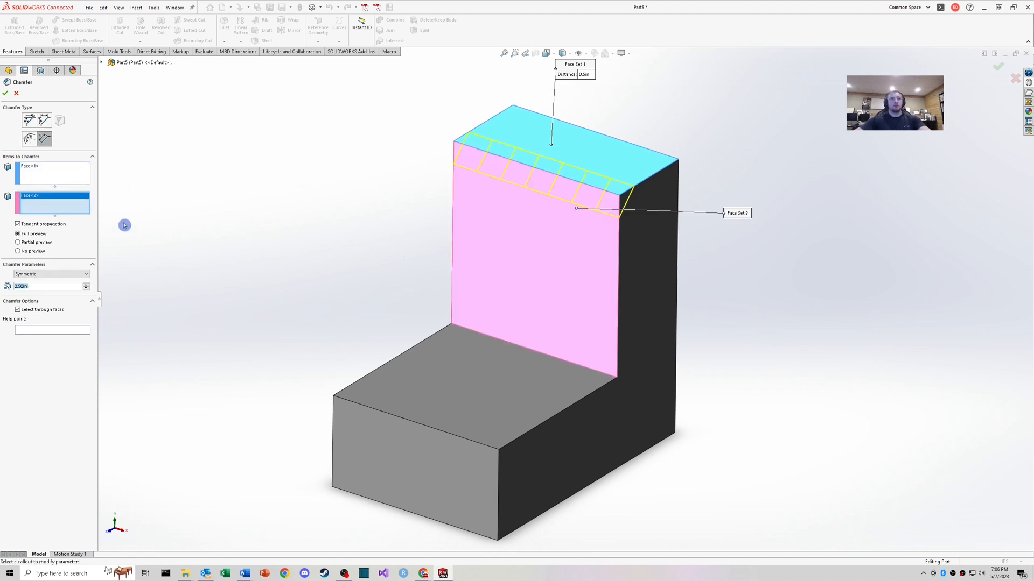
- Define the face-face chamfer by a chord width of 1 in and create it
{"action": "left_click", "coordinate": [51, 275]}
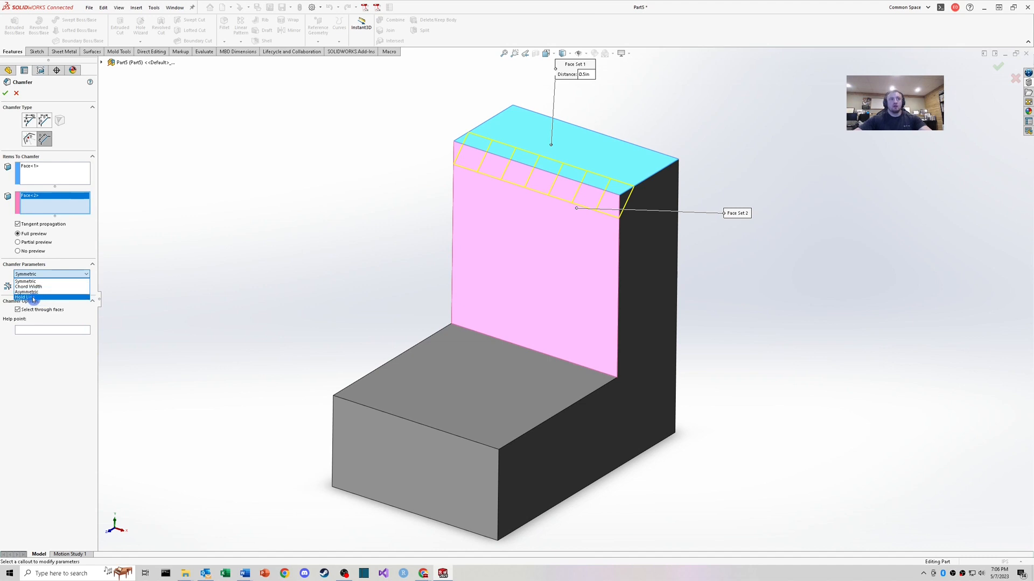
{"action": "left_click", "coordinate": [31, 287]}
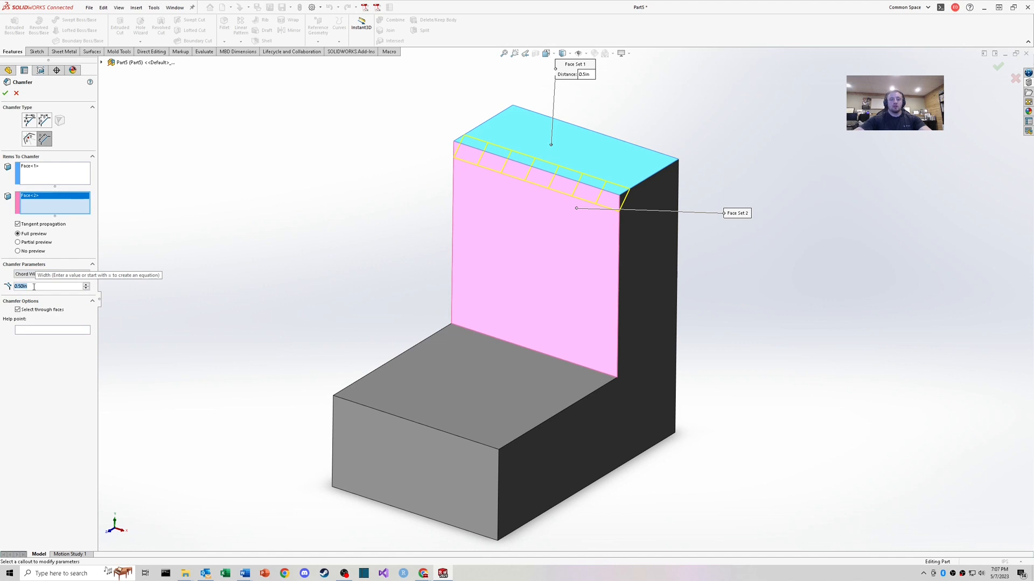
{"action": "type", "text": "1"}
{"action": "key", "text": "Return"}
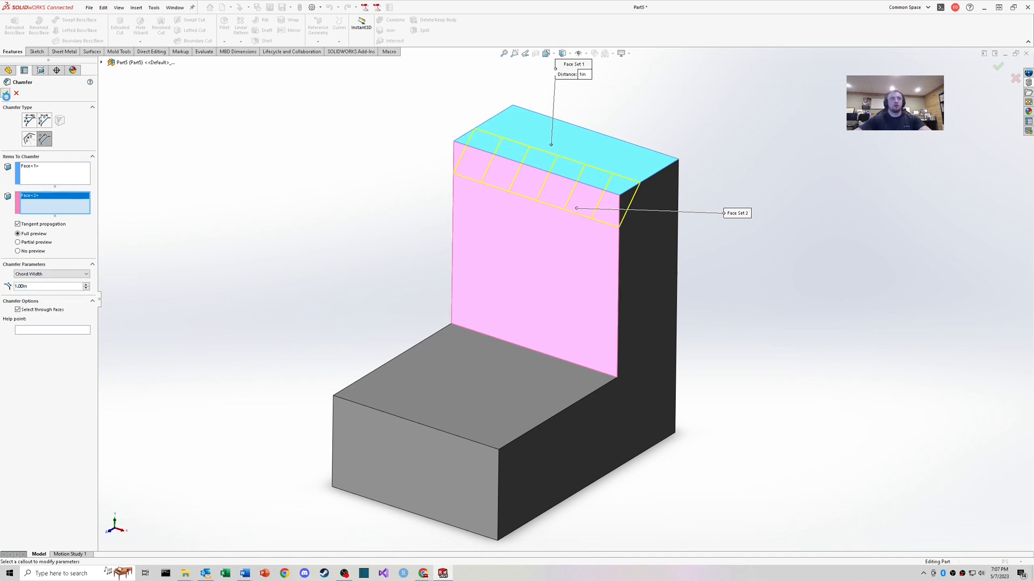
{"action": "left_click", "coordinate": [7, 95]}
- Measure the sloped side edge of the new chamfer and delete the chamfer feature
{"action": "right_click_drag", "start_coordinate": [350, 253], "coordinate": [354, 228]}
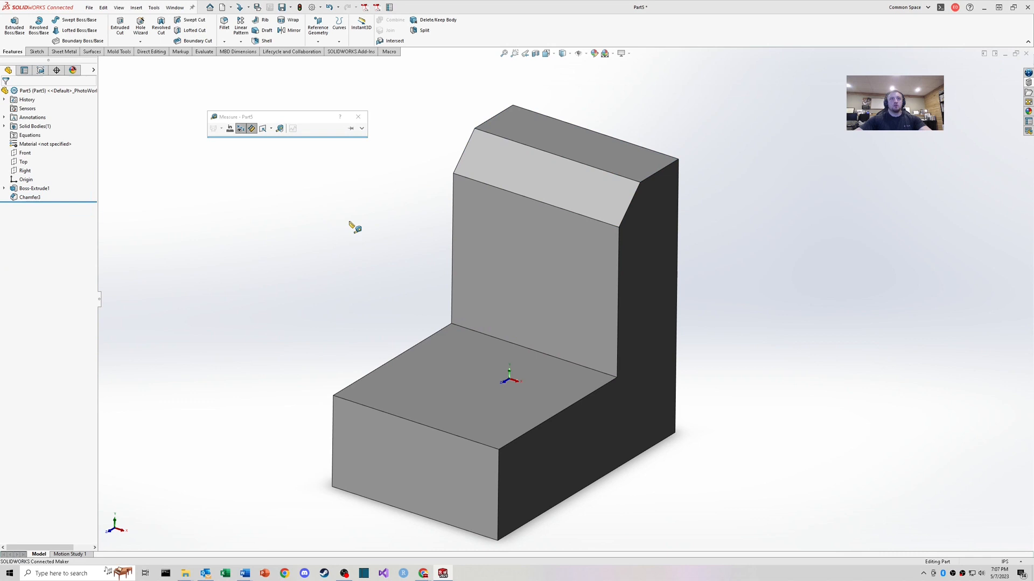
{"action": "left_click", "coordinate": [639, 193]}
{"action": "middle_click_drag", "start_coordinate": [677, 248], "coordinate": [661, 224]}
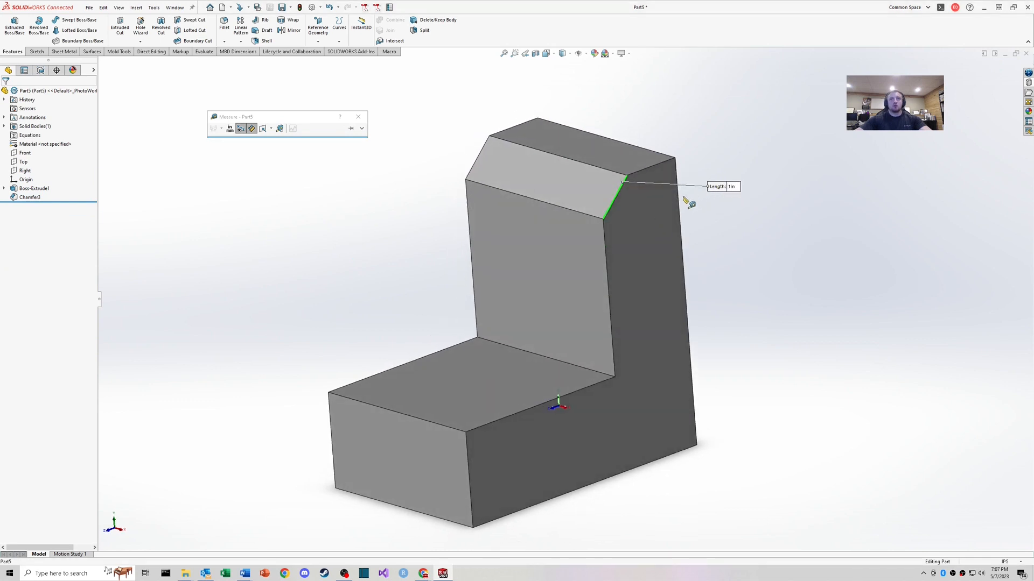
{"action": "key", "text": "Delete"}
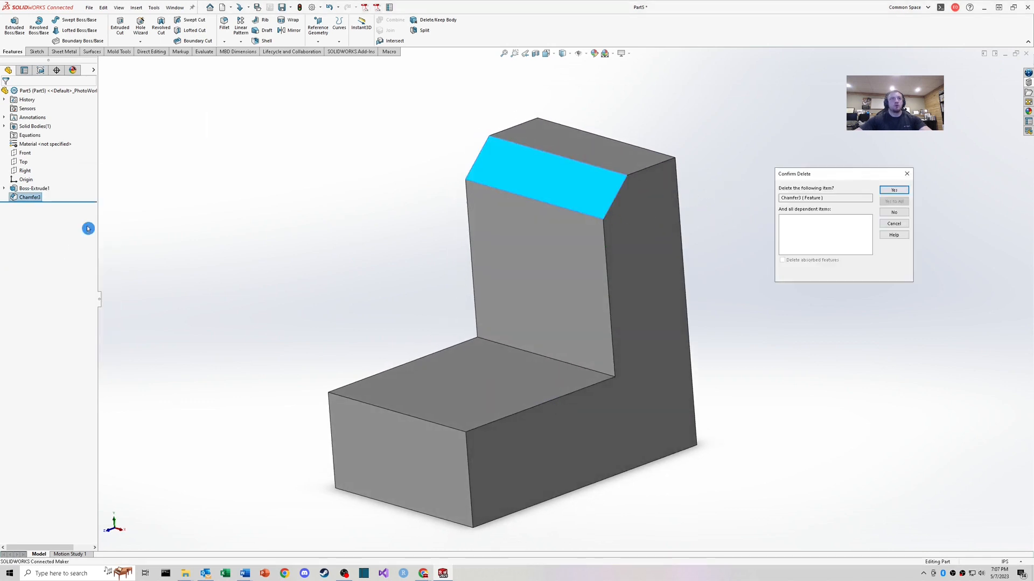
{"action": "left_click", "coordinate": [910, 194]}
- Start a symmetric offset-face chamfer on the upright's front top edge with a distance of 0.5 in
{"action": "left_click", "coordinate": [228, 43]}
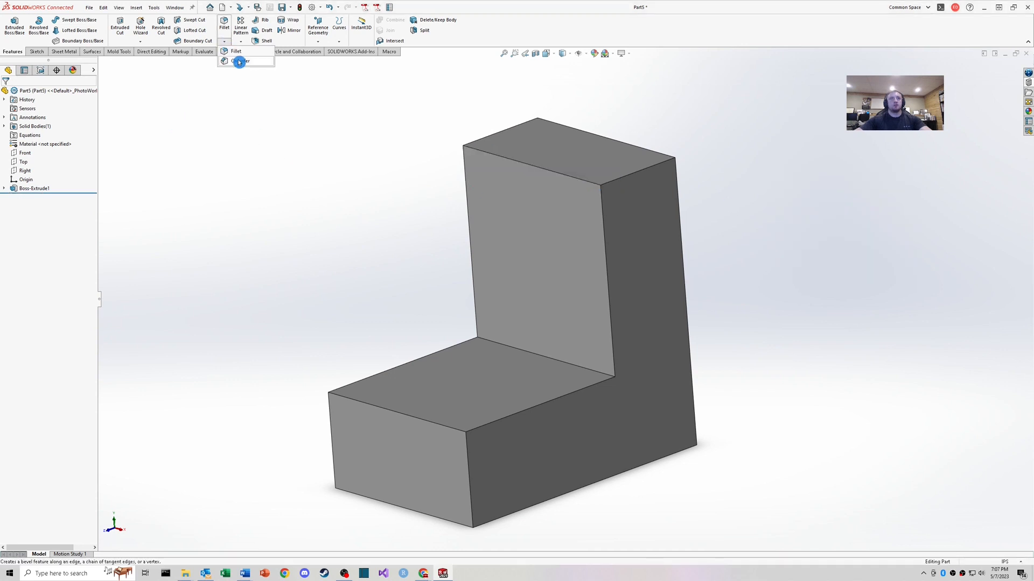
{"action": "left_click", "coordinate": [238, 60]}
{"action": "middle_click_drag", "start_coordinate": [509, 189], "coordinate": [547, 182]}
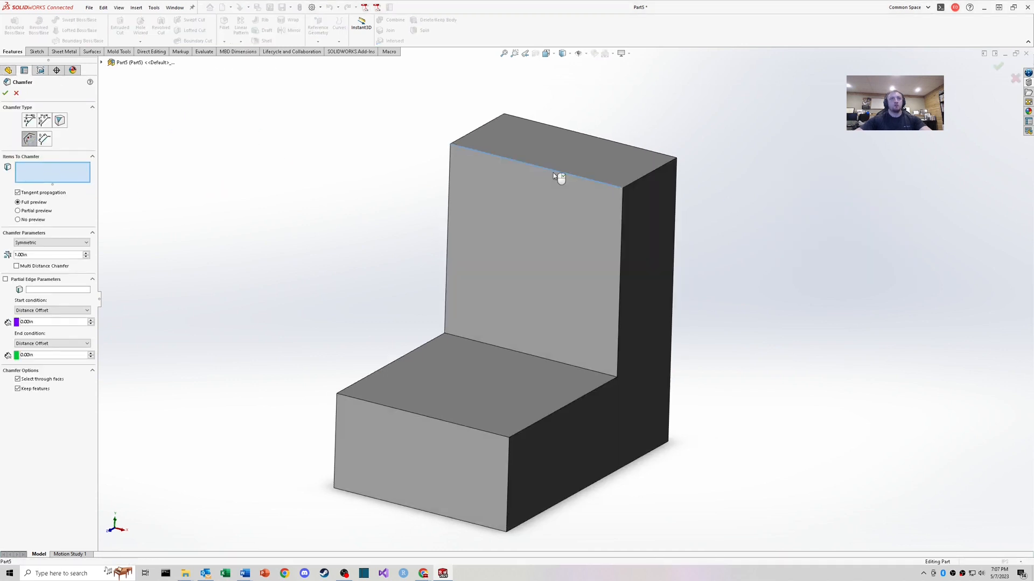
{"action": "left_click", "coordinate": [555, 170]}
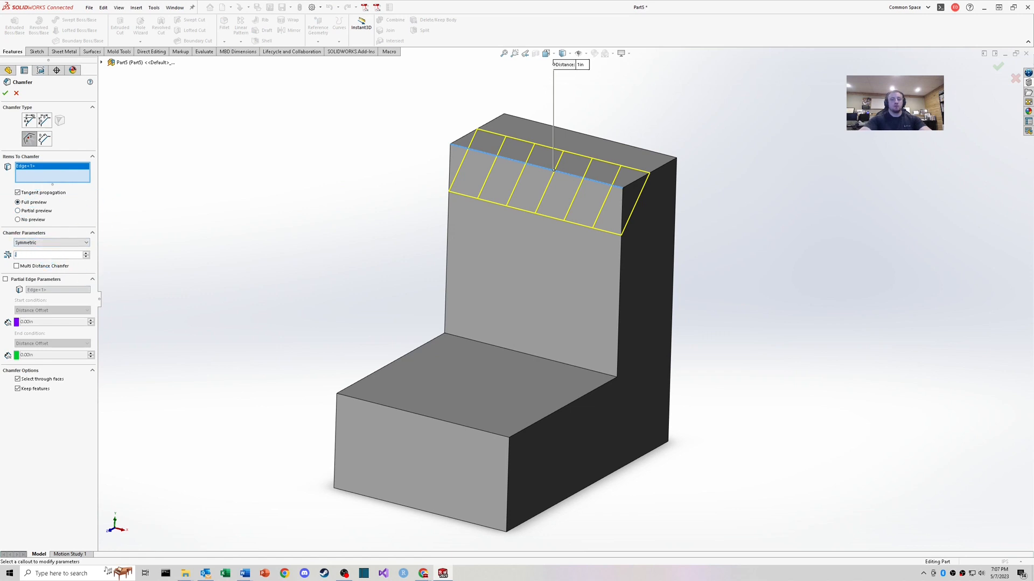
{"action": "type", "text": "0.5"}
{"action": "key", "text": "Return"}
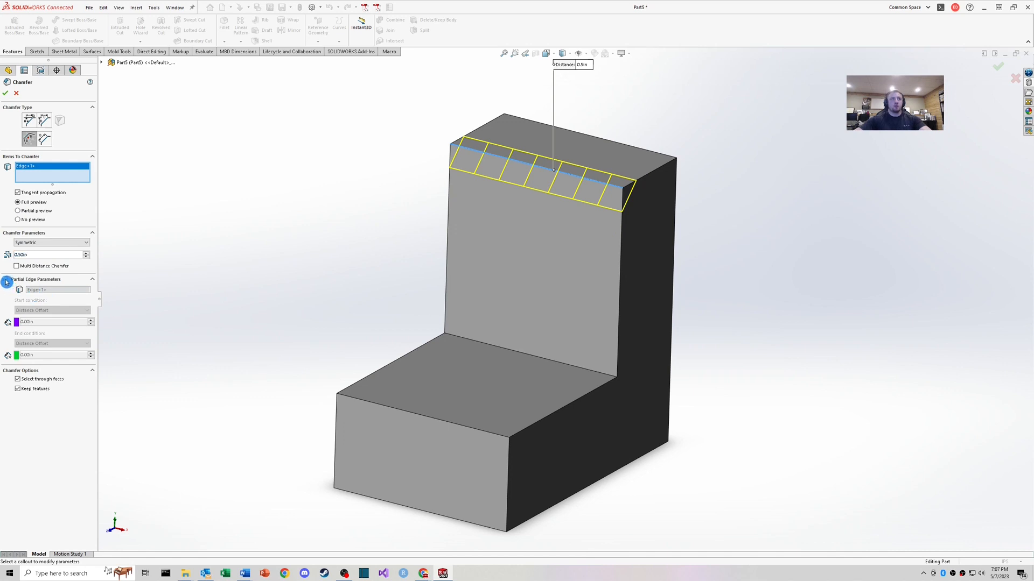
- Enable partial edge parameters and pull both chamfer ends toward the edge's middle, with offsets of about 1.7 in and 1.75 in
{"action": "left_click", "coordinate": [6, 280]}
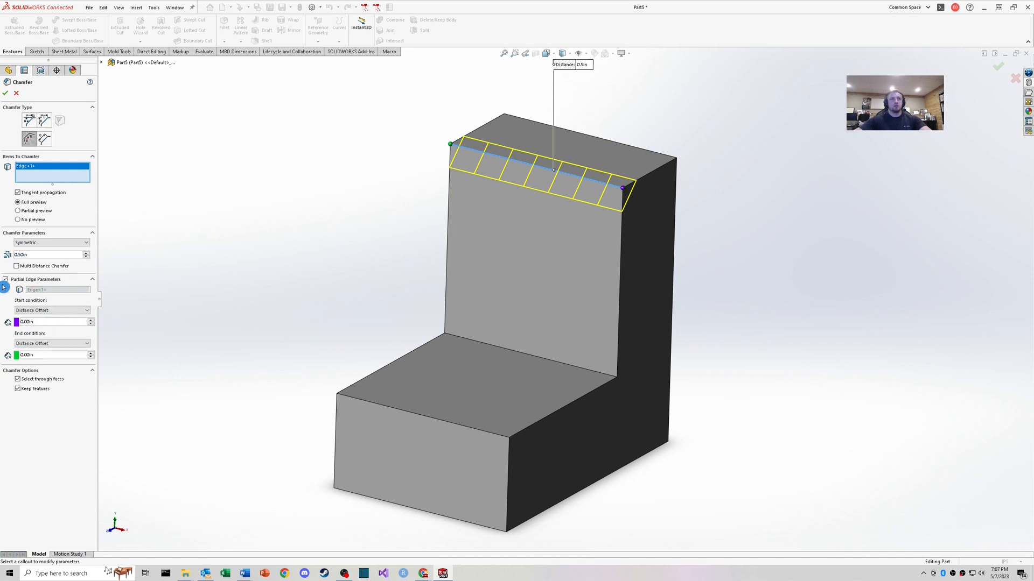
{"action": "scroll", "coordinate": [654, 159], "scroll_direction": "down", "scroll_amount": 3}
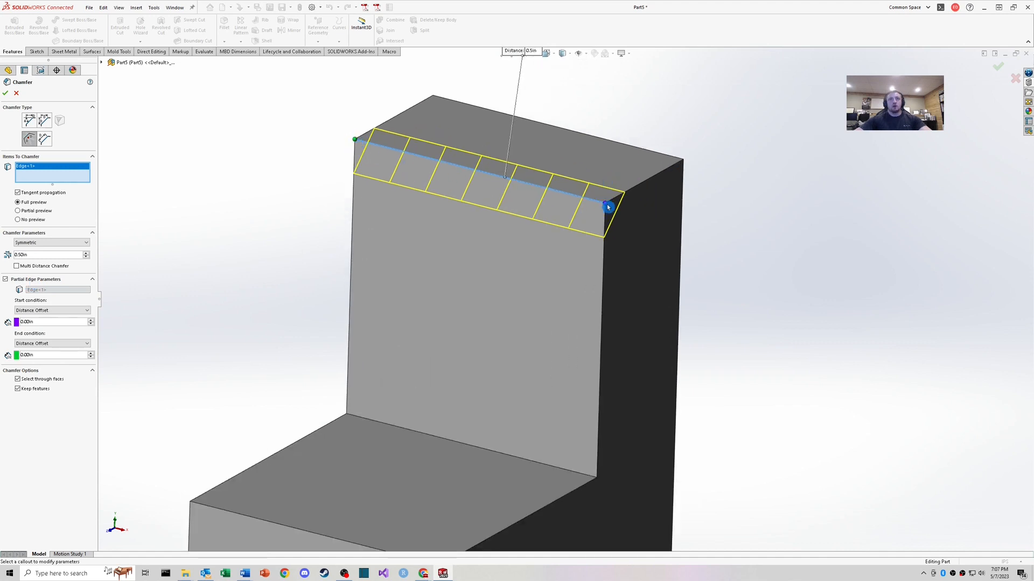
{"action": "left_click_drag", "start_coordinate": [607, 208], "coordinate": [448, 169]}
{"action": "mouse_move", "coordinate": [355, 141]}
{"action": "left_mouse_down"}
{"action": "mouse_move", "coordinate": [424, 156]}
{"action": "mouse_move", "coordinate": [496, 208]}
{"action": "left_mouse_up"}
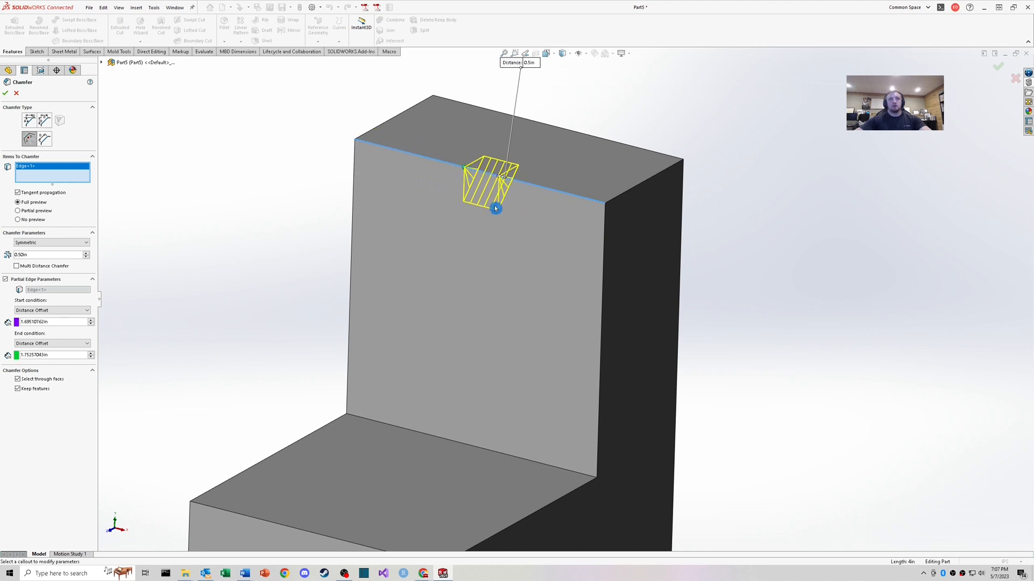
{"action": "middle_click_drag", "start_coordinate": [486, 204], "coordinate": [504, 234]}
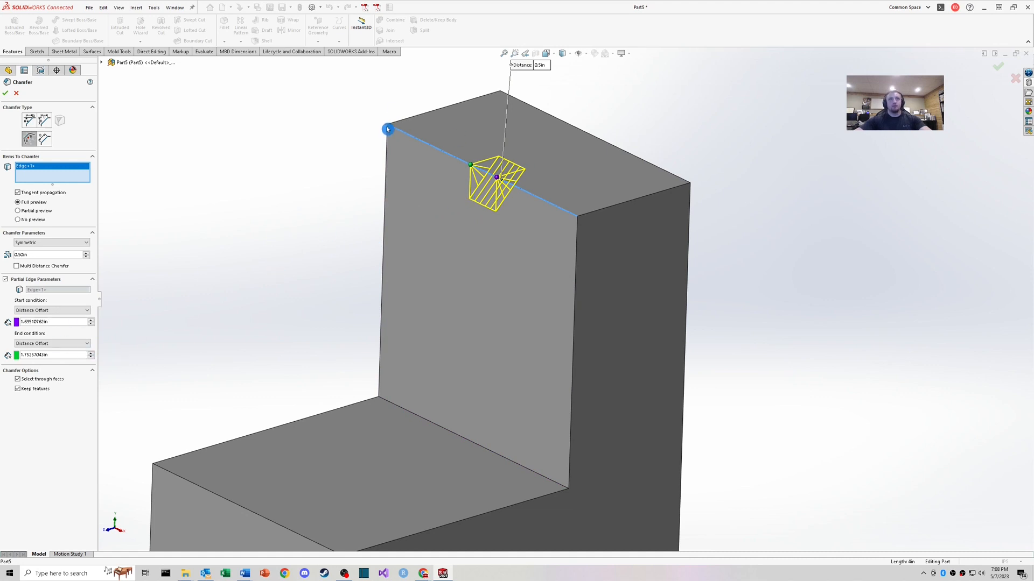
- Set the partial chamfer's start and end offset distances to 1 in each
{"action": "left_click_drag", "start_coordinate": [61, 322], "coordinate": [12, 323]}
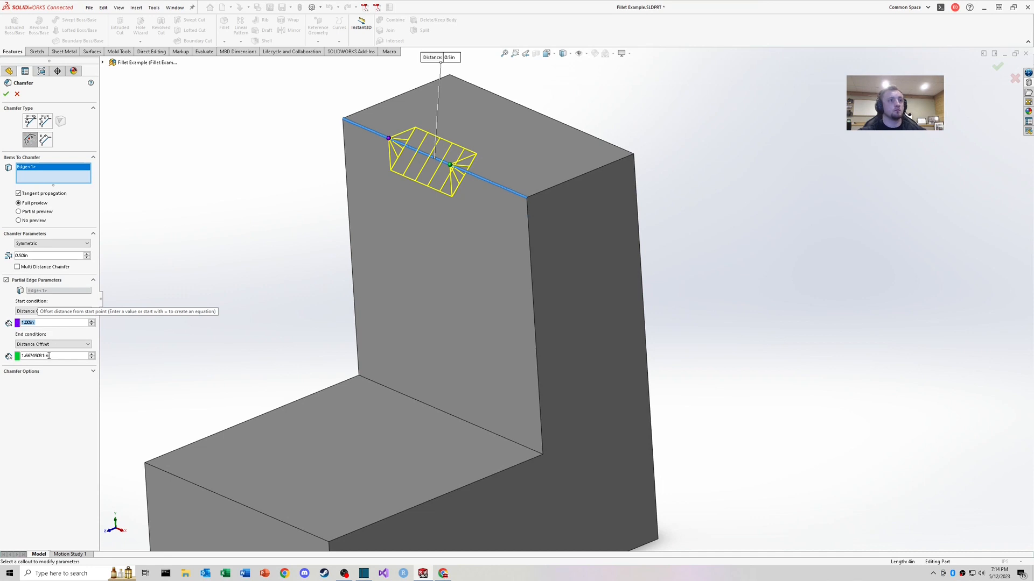
{"action": "left_click", "coordinate": [60, 356]}
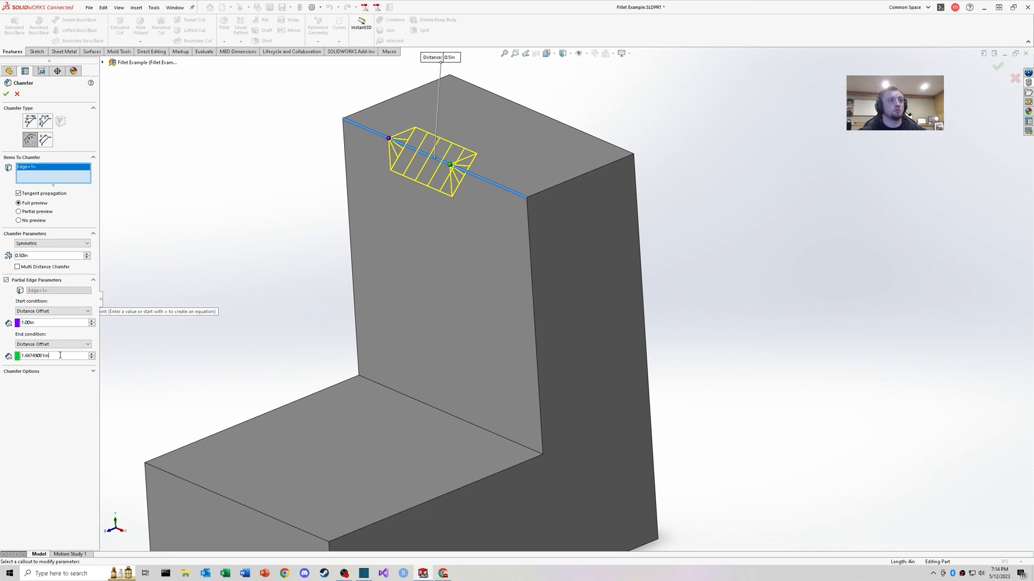
{"action": "type", "text": "1"}
- Change the partial chamfer's start condition to Percentage Offset and its end condition to Reference Offset
{"action": "left_click", "coordinate": [59, 311]}
{"action": "left_click", "coordinate": [53, 329]}
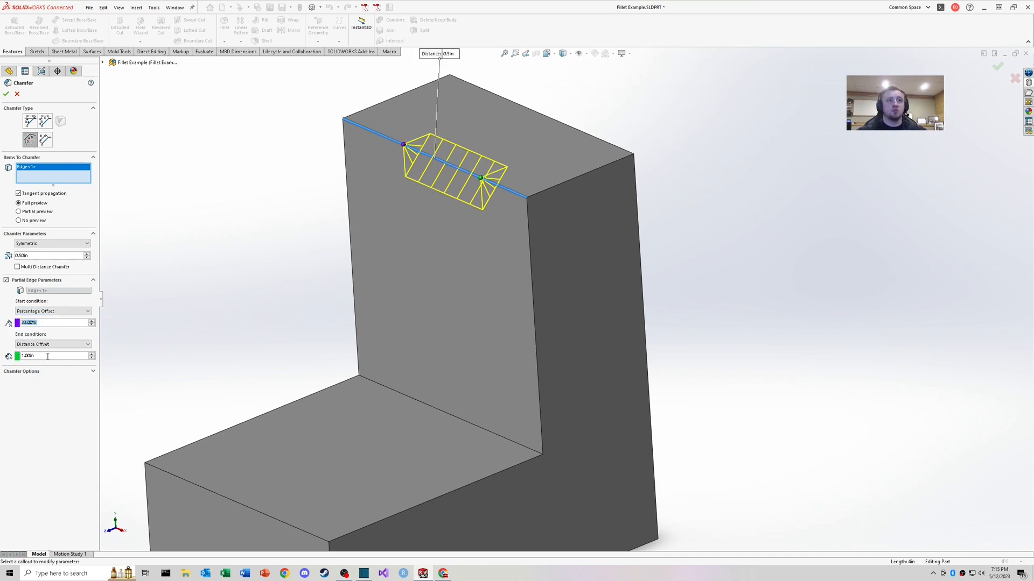
{"action": "left_click", "coordinate": [53, 344]}
{"action": "left_click", "coordinate": [52, 371]}
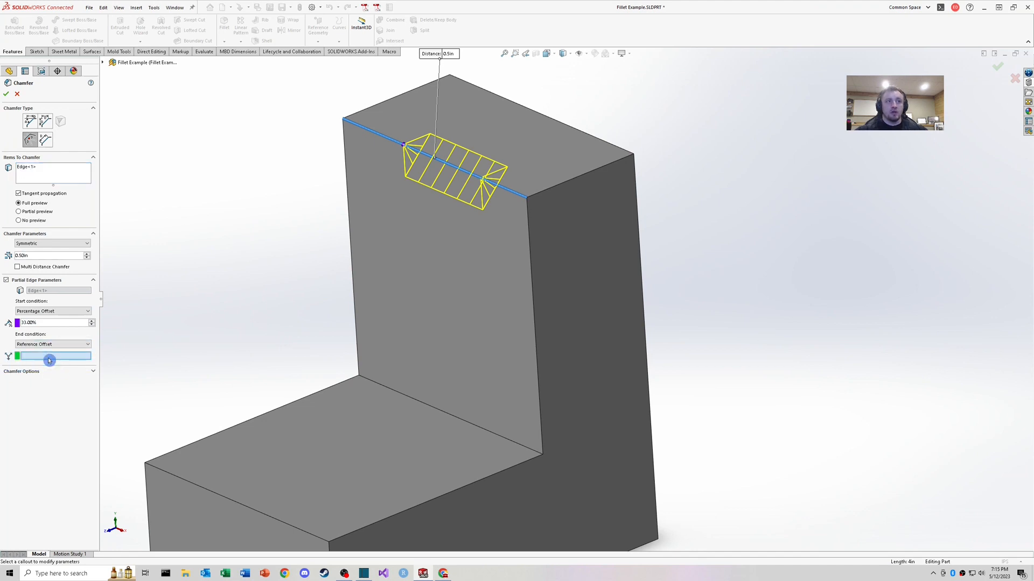
{"action": "scroll", "coordinate": [323, 420], "scroll_direction": "up", "scroll_amount": 3}
{"action": "middle_click_drag", "start_coordinate": [337, 432], "coordinate": [348, 436]}
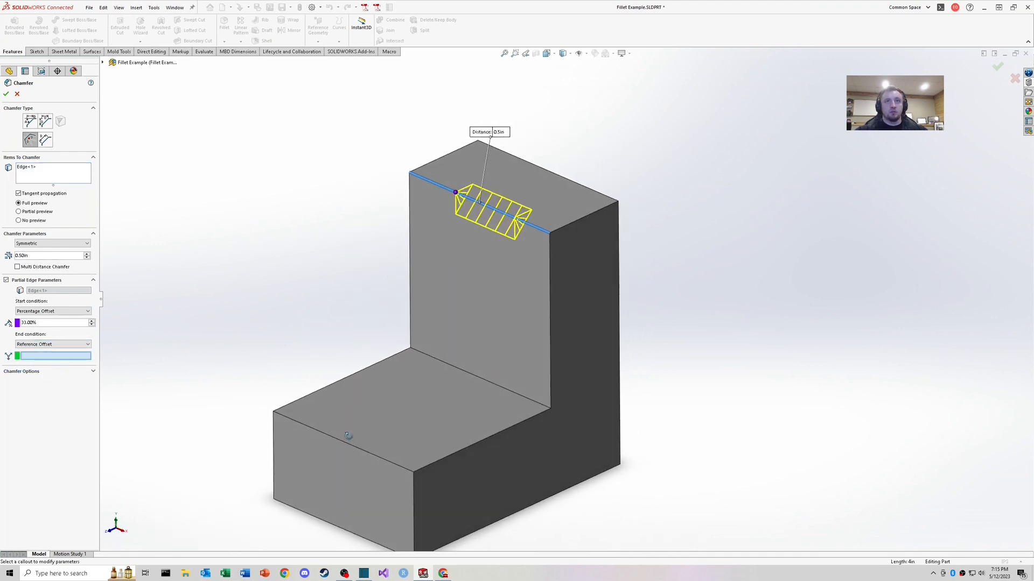
{"action": "scroll", "coordinate": [388, 437], "scroll_direction": "down", "scroll_amount": 3}
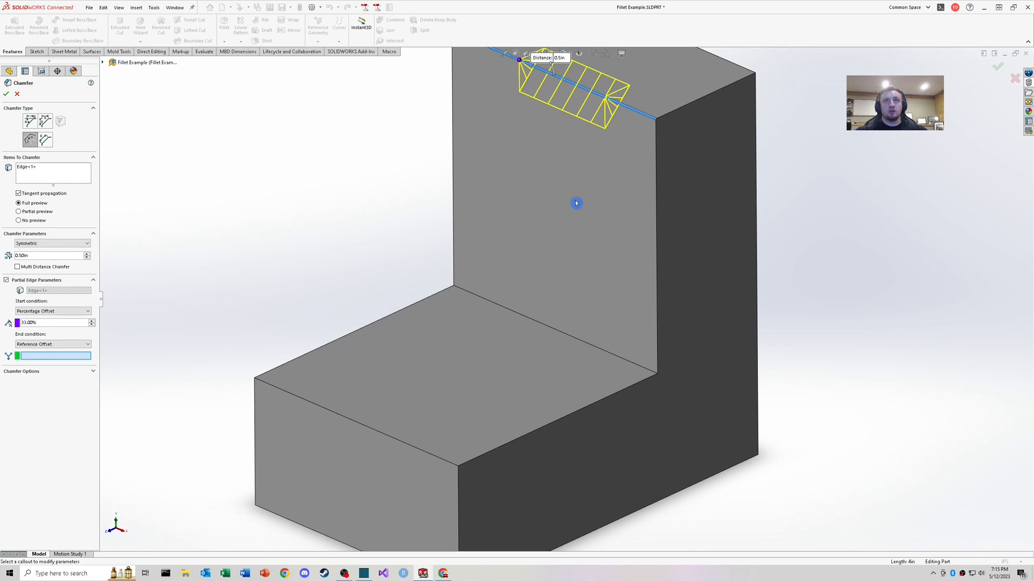
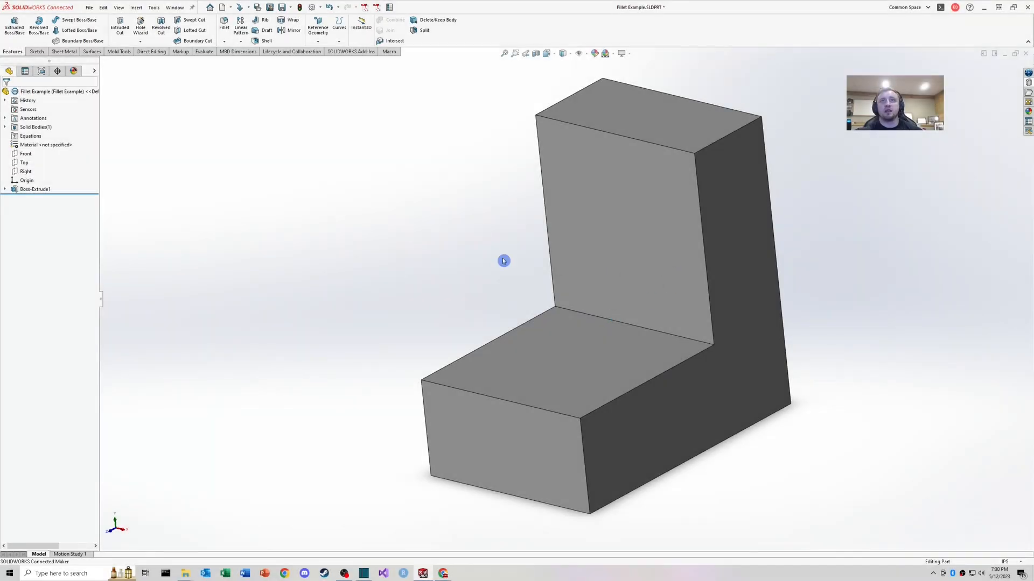
- Start a constant-size fillet on the inner edge where the upright meets the base
{"action": "left_click", "coordinate": [224, 24]}
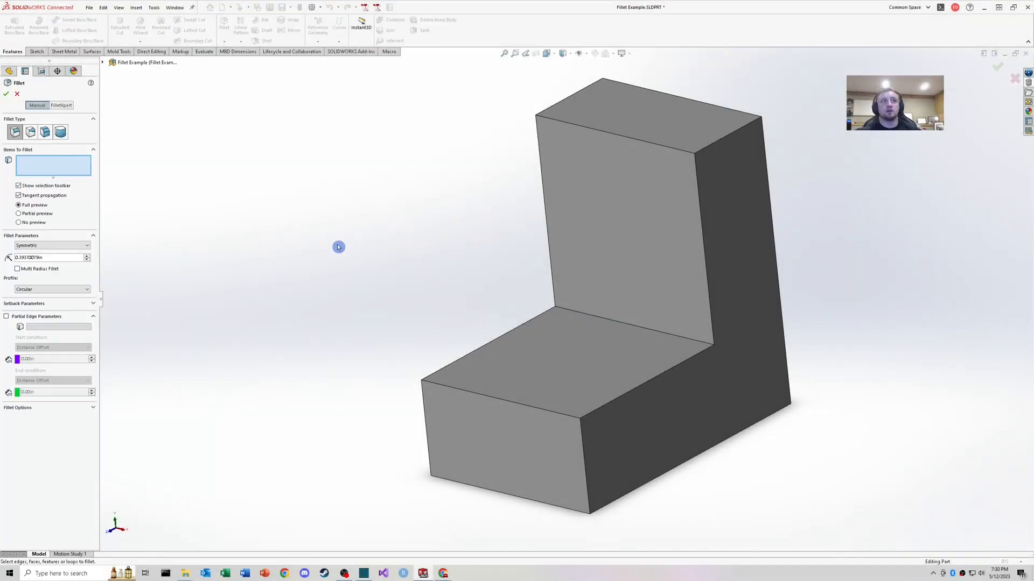
{"action": "mouse_move", "coordinate": [448, 275]}
{"action": "middle_mouse_down"}
{"action": "mouse_move", "coordinate": [431, 279]}
{"action": "mouse_move", "coordinate": [454, 284]}
{"action": "middle_mouse_up"}
{"action": "scroll", "coordinate": [652, 337], "scroll_direction": "down", "scroll_amount": 2}
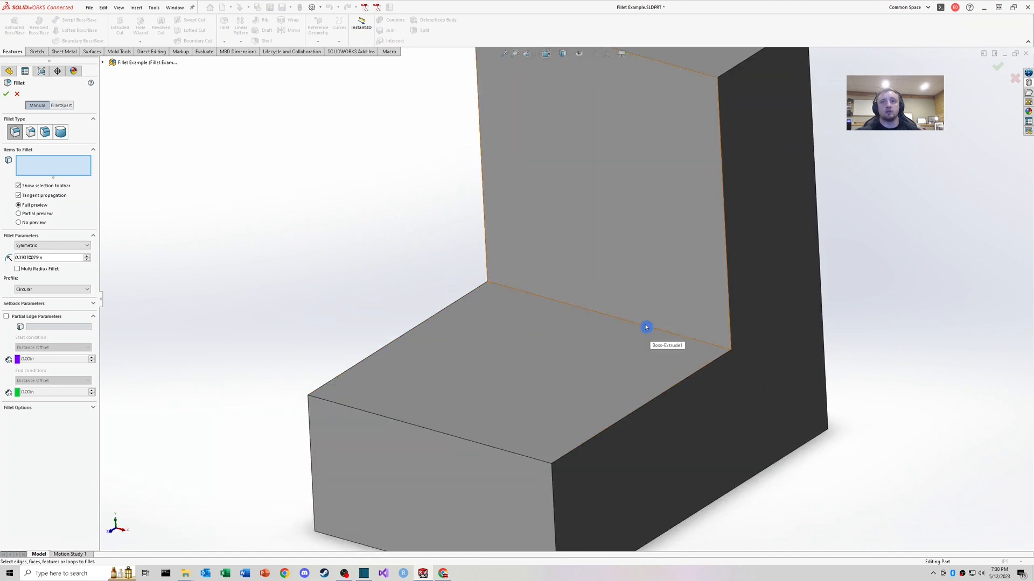
{"action": "left_click", "coordinate": [648, 328]}
{"action": "middle_click_drag", "start_coordinate": [535, 325], "coordinate": [600, 303]}
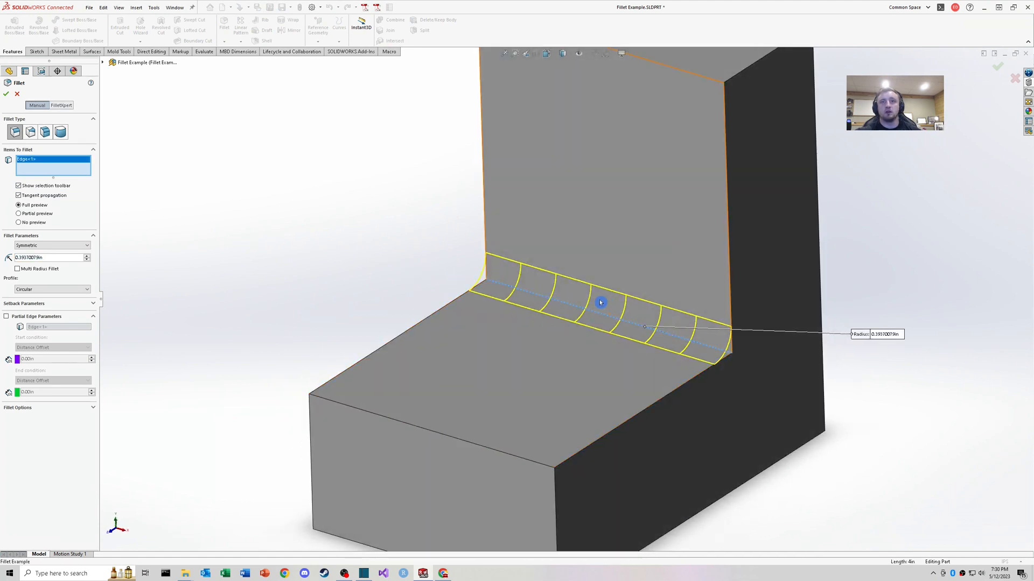
{"action": "key", "text": "f"}
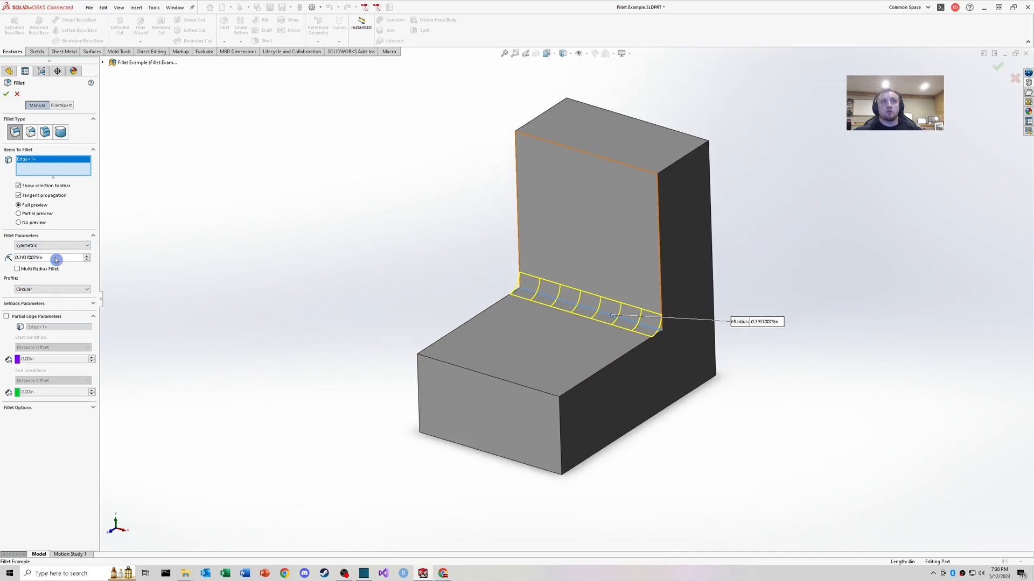
- Make the inner edge fillet asymmetric with a second radius of 1 in and examine its preview from the side
{"action": "left_click", "coordinate": [48, 246]}
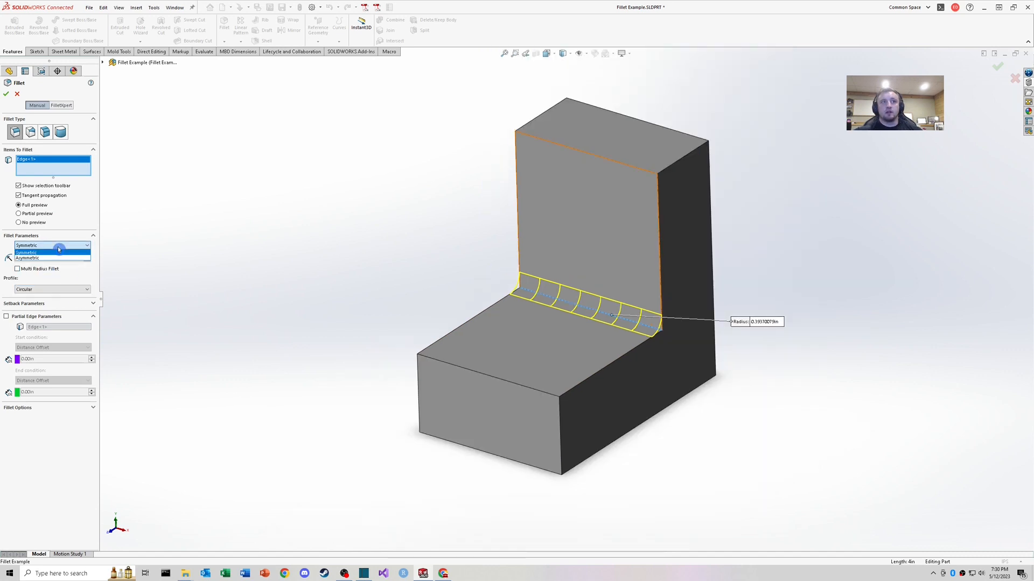
{"action": "left_click", "coordinate": [45, 259]}
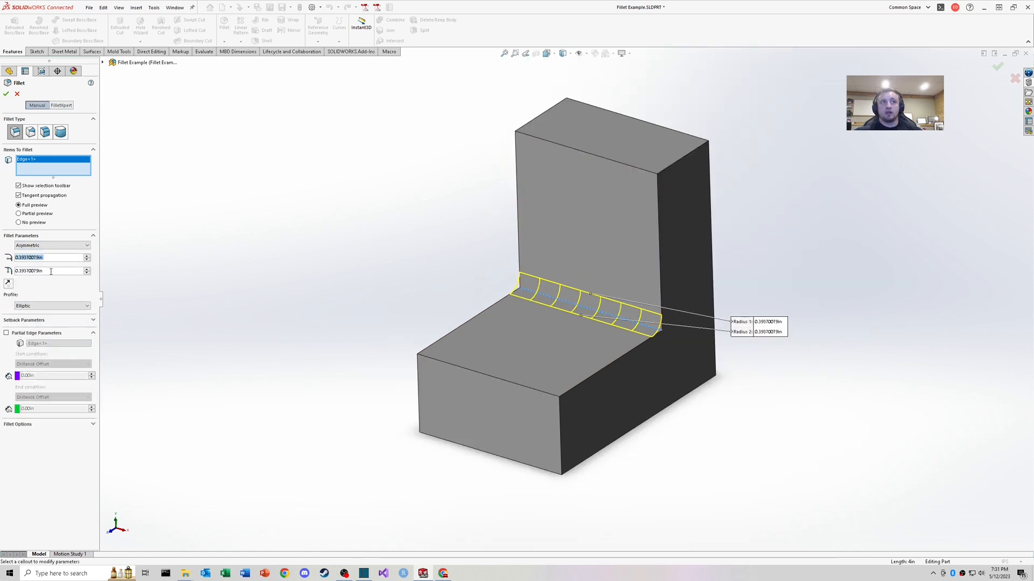
{"action": "type", "text": "1"}
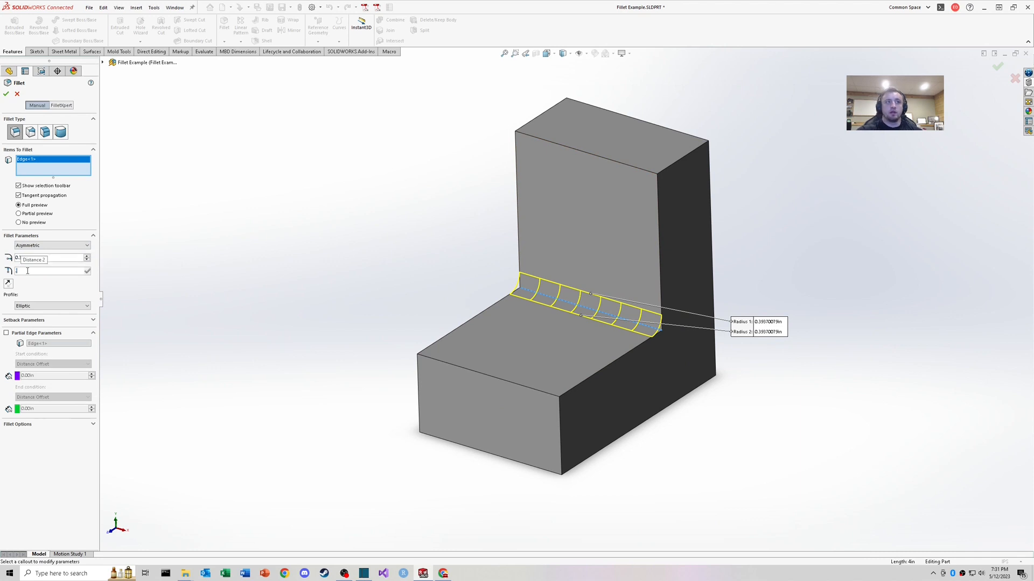
{"action": "key", "text": "Return"}
{"action": "middle_click_drag", "start_coordinate": [595, 350], "coordinate": [523, 287]}
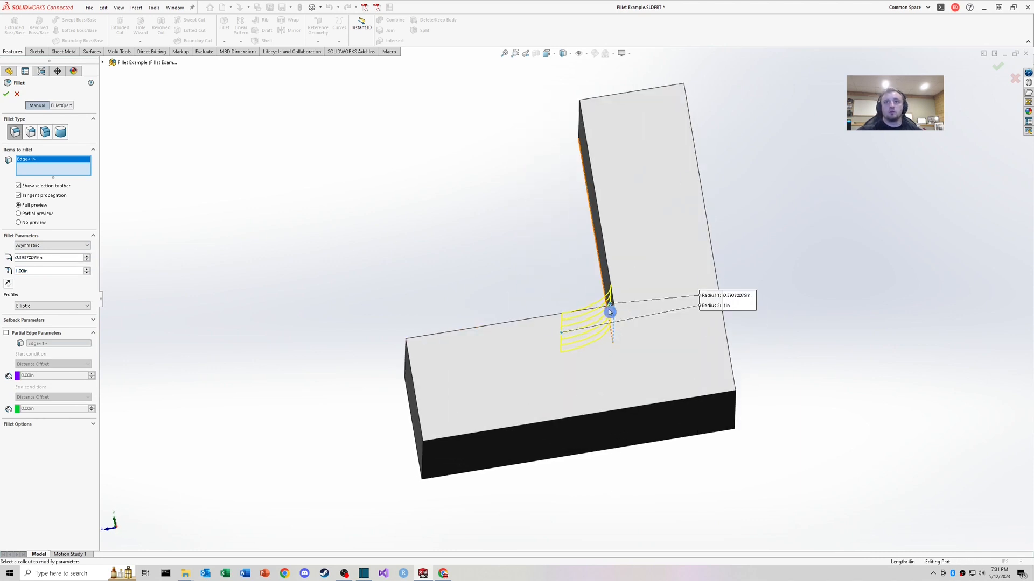
{"action": "scroll", "coordinate": [609, 312], "scroll_direction": "down", "scroll_amount": 4}
{"action": "middle_click_drag", "start_coordinate": [579, 305], "coordinate": [596, 341]}
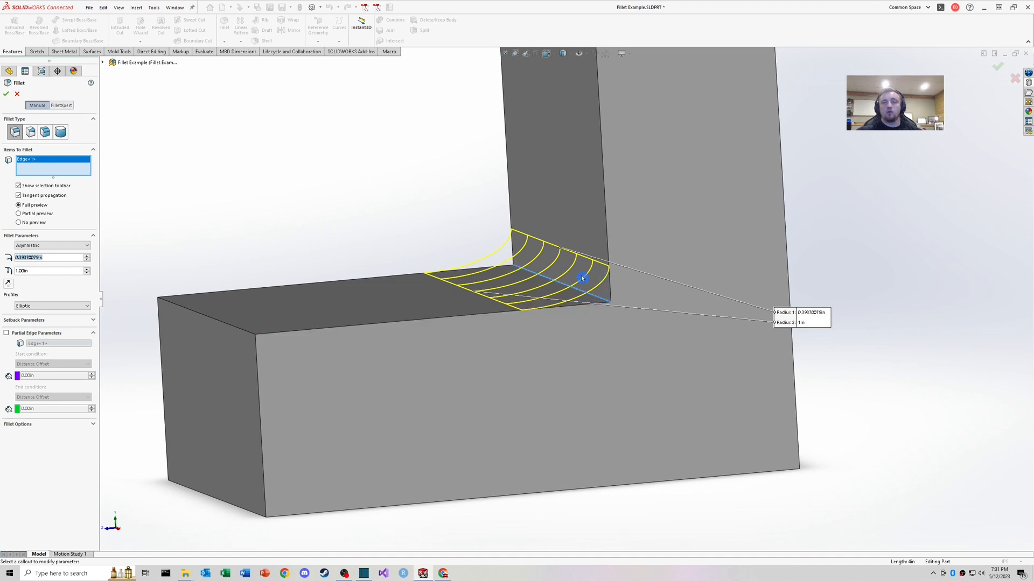
{"action": "mouse_move", "coordinate": [503, 252]}
{"action": "middle_mouse_down"}
{"action": "mouse_move", "coordinate": [521, 251]}
{"action": "mouse_move", "coordinate": [515, 260]}
{"action": "middle_mouse_up"}
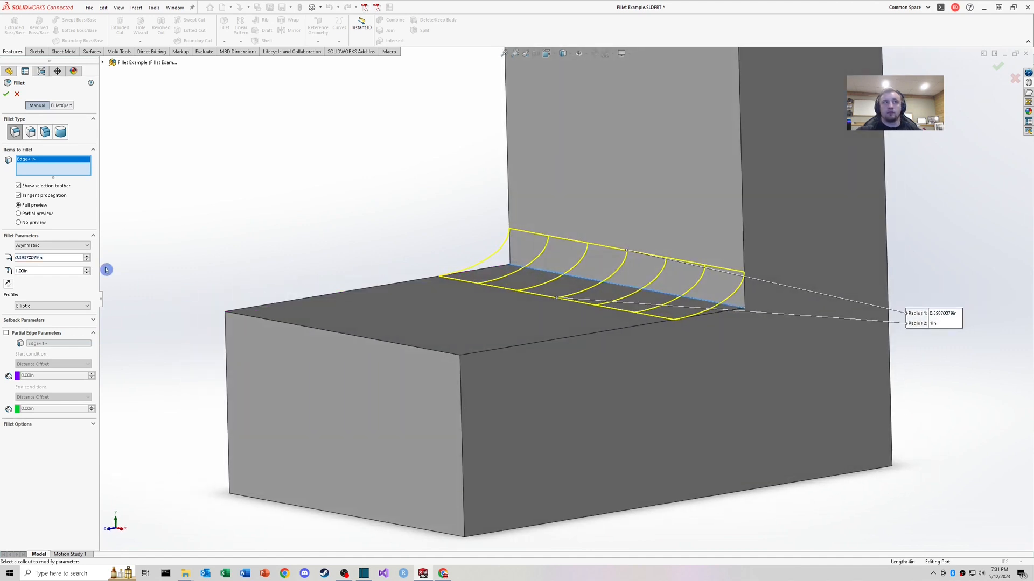
- Give the asymmetric inner edge fillet a Conic Rho profile with a rho of 0.75 and try flipping its direction
{"action": "left_click", "coordinate": [53, 306]}
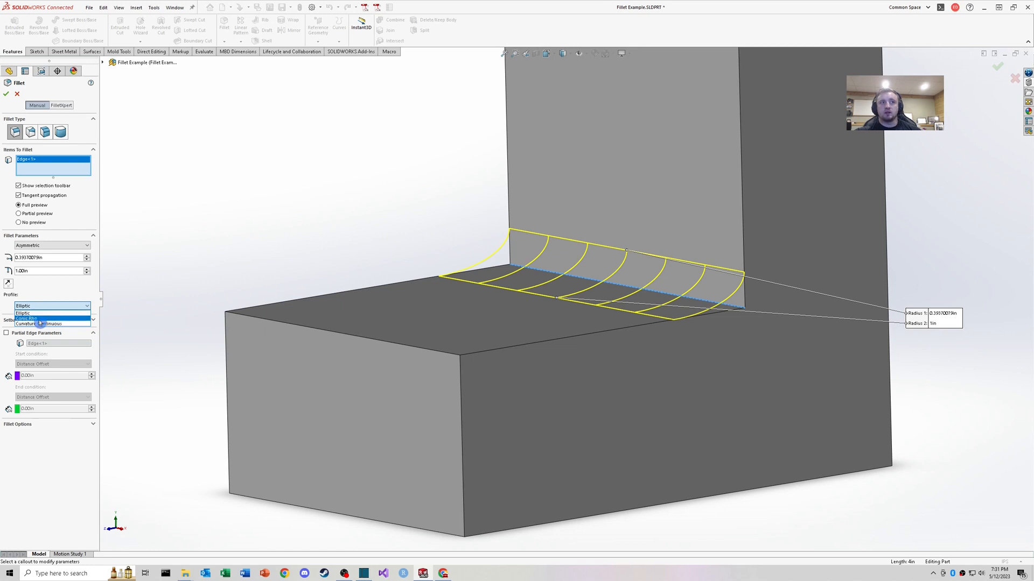
{"action": "left_click", "coordinate": [43, 318]}
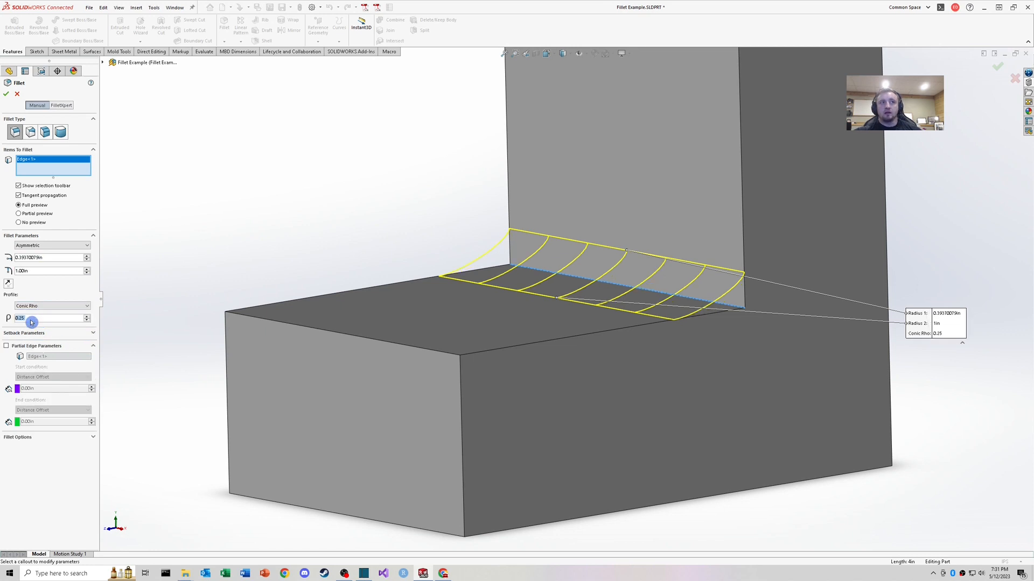
{"action": "scroll", "coordinate": [619, 306], "scroll_direction": "down", "scroll_amount": 2}
{"action": "middle_click_drag", "start_coordinate": [687, 308], "coordinate": [732, 315]}
{"action": "type", "text": "0.75"}
{"action": "key", "text": "Return"}
{"action": "scroll", "coordinate": [736, 307], "scroll_direction": "down", "scroll_amount": 2}
{"action": "scroll", "coordinate": [731, 315], "scroll_direction": "up", "scroll_amount": 3}
{"action": "left_click", "coordinate": [10, 287]}
{"action": "left_click", "coordinate": [10, 287]}
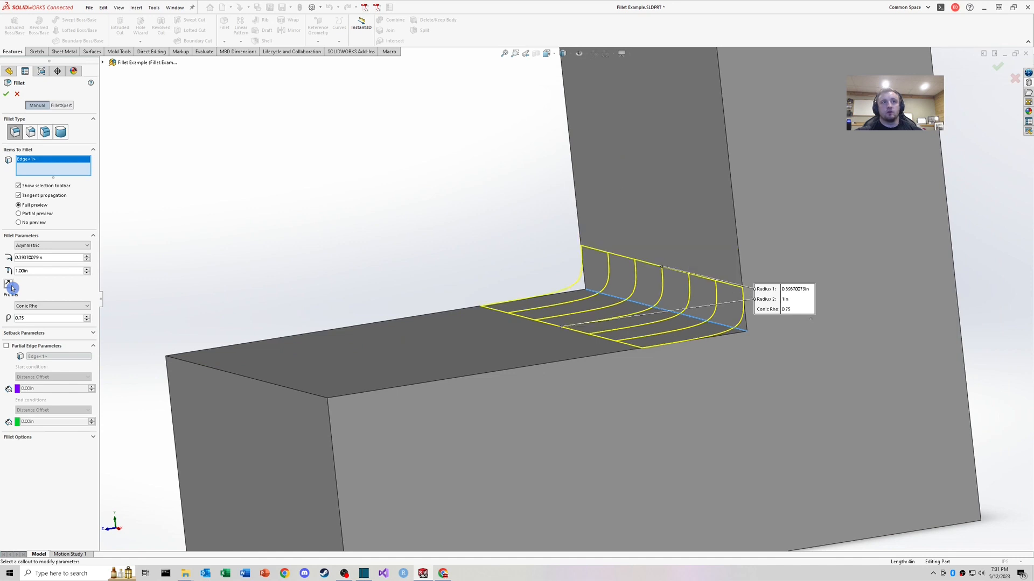
- Make the inner edge fillet symmetric, keeping the Conic Rho profile with a rho of 0.5
{"action": "left_click", "coordinate": [51, 246]}
{"action": "left_click", "coordinate": [47, 254]}
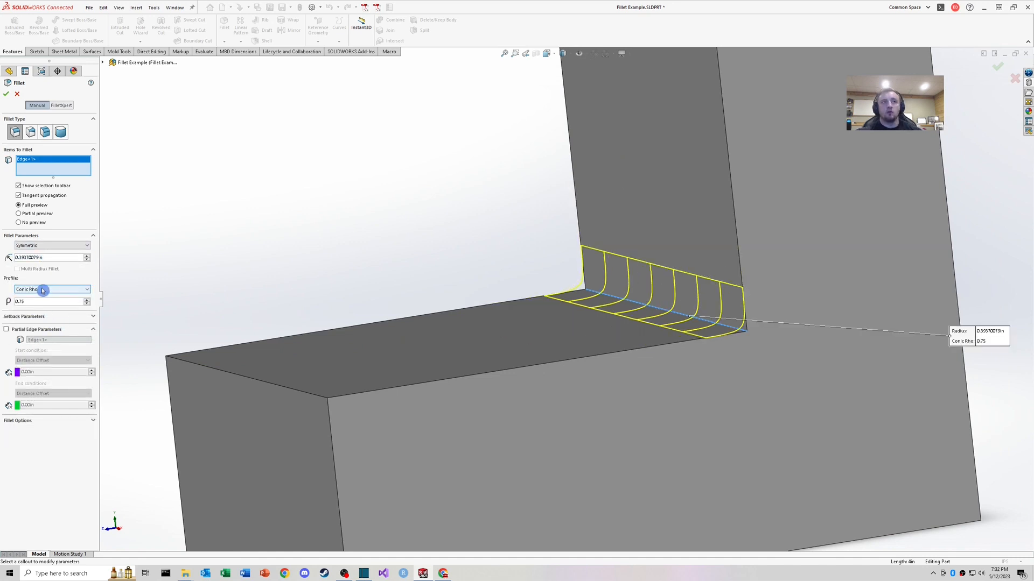
{"action": "left_click", "coordinate": [48, 290]}
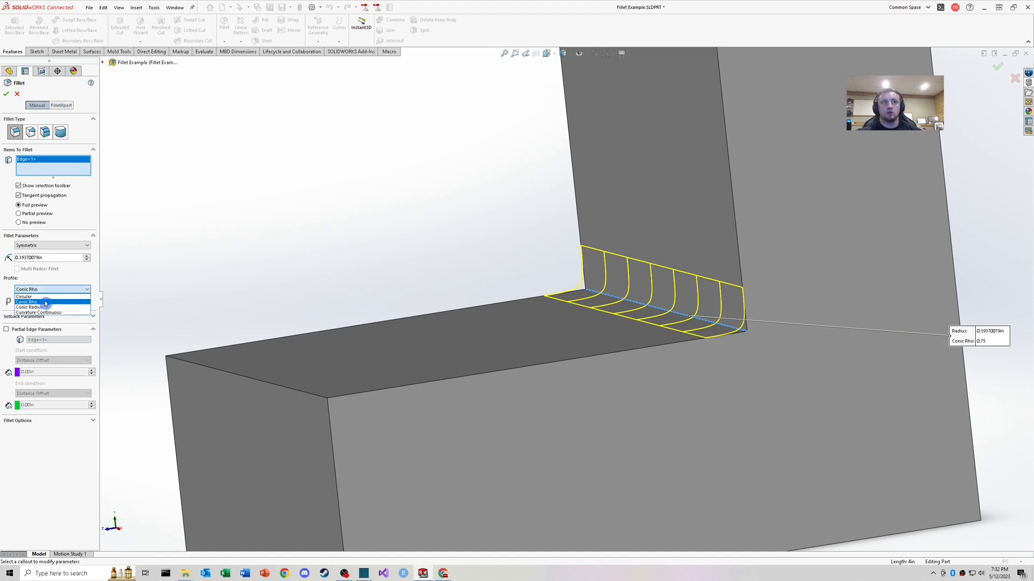
{"action": "left_click", "coordinate": [52, 303]}
{"action": "type", "text": "."}
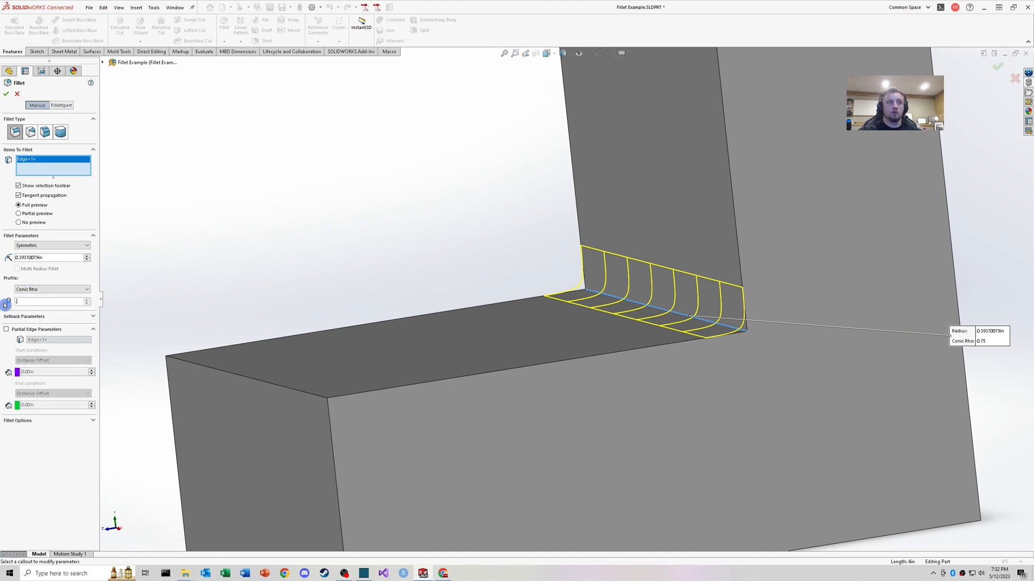
{"action": "type", "text": "5"}
- Switch the fillet profile to Conic Radius, set the fillet radius to 0.50 in and examine the preview up close
{"action": "left_click", "coordinate": [34, 291]}
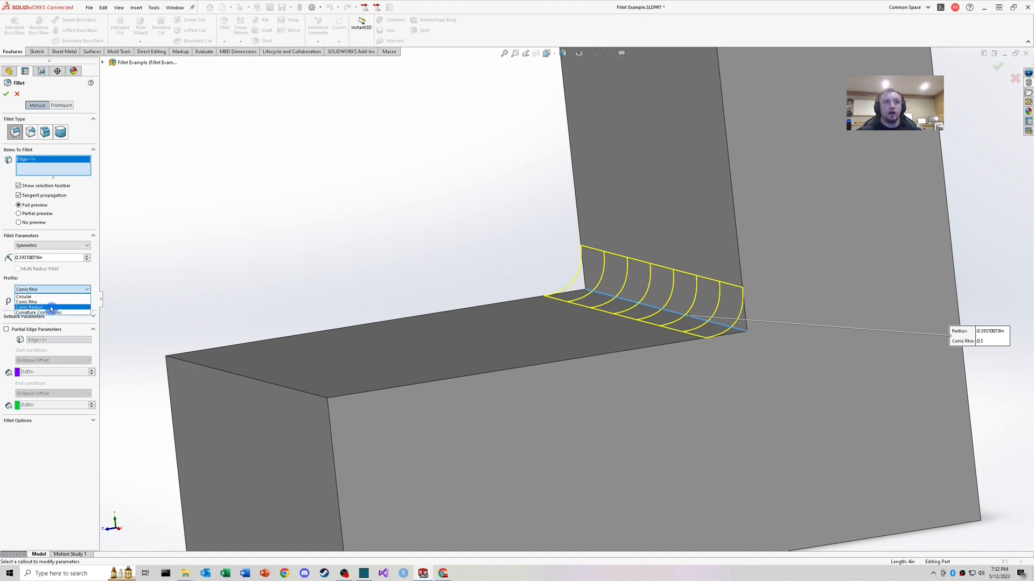
{"action": "left_click", "coordinate": [52, 309]}
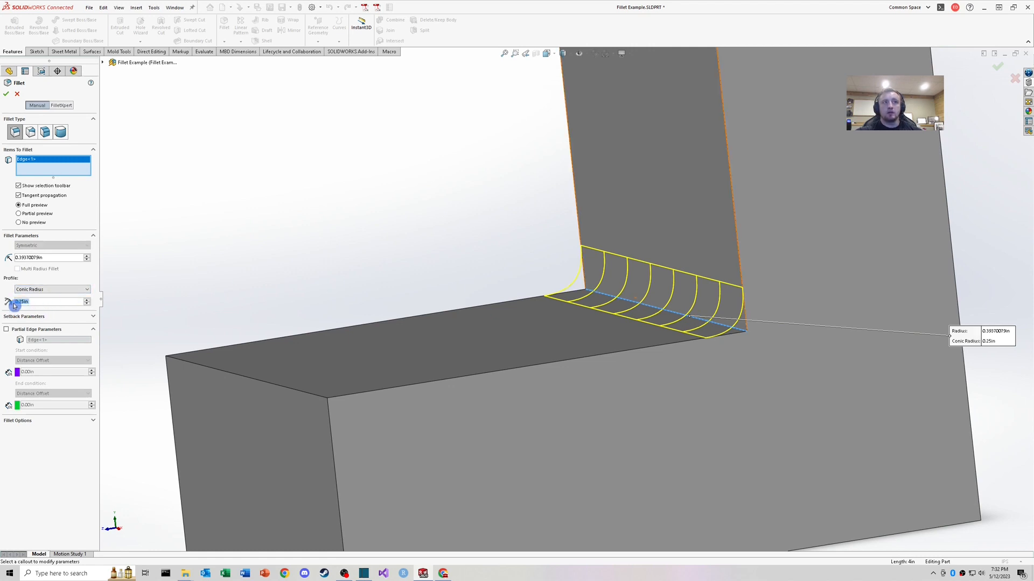
{"action": "left_click", "coordinate": [39, 302]}
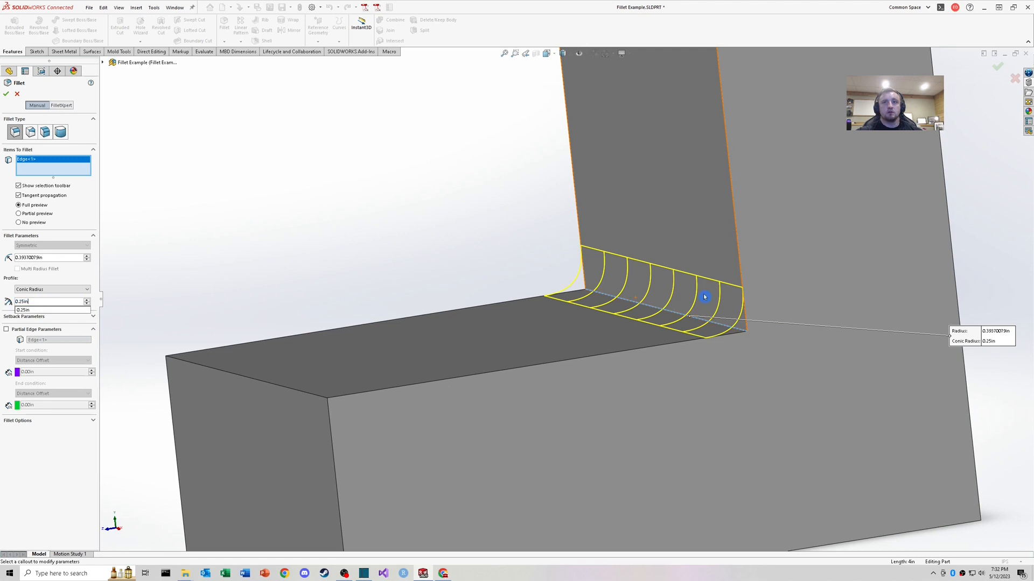
{"action": "double_click", "coordinate": [33, 258]}
{"action": "type", "text": ".50in"}
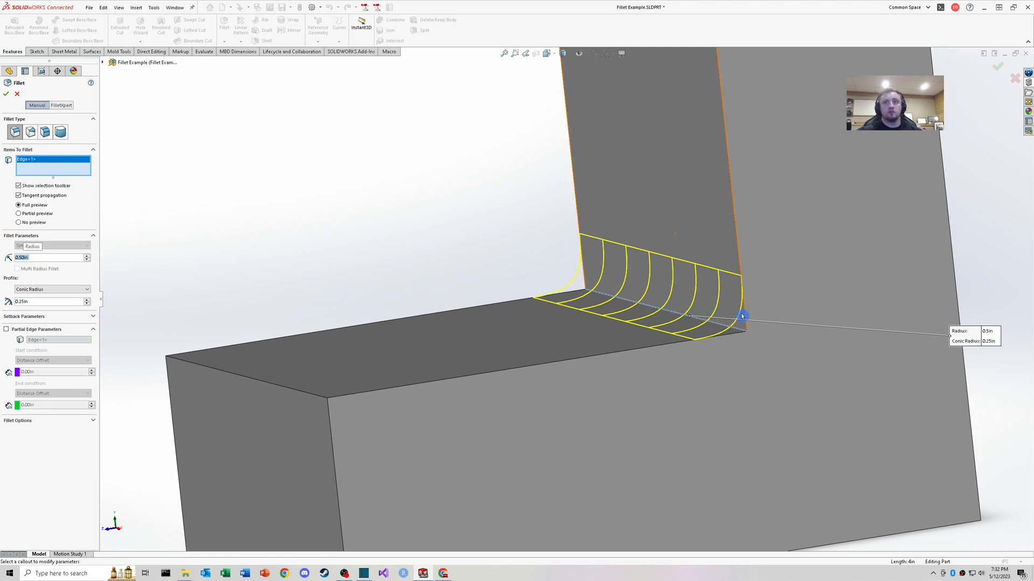
{"action": "scroll", "coordinate": [743, 319], "scroll_direction": "down", "scroll_amount": 4}
{"action": "middle_click_drag", "start_coordinate": [676, 344], "coordinate": [646, 337]}
{"action": "scroll", "coordinate": [673, 246], "scroll_direction": "up", "scroll_amount": 1}
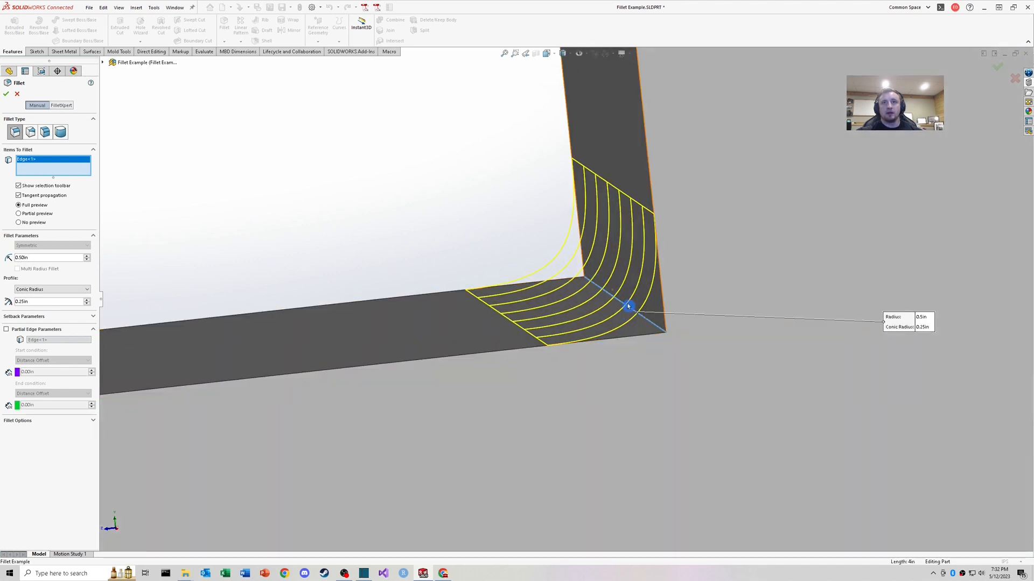
{"action": "left_click", "coordinate": [37, 303]}
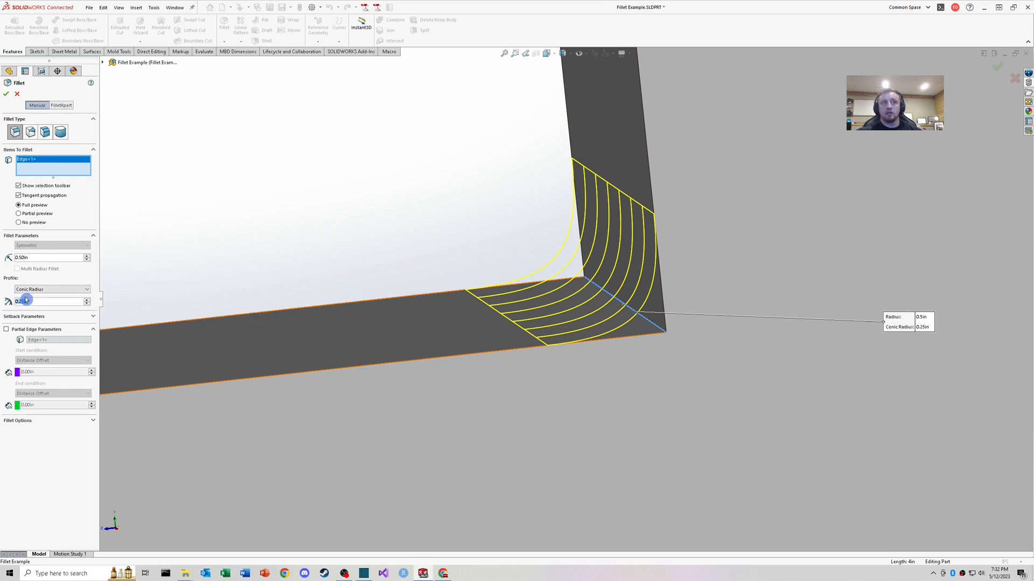
- Change the fillet profile to Curvature Continuous and examine its curve from the side
{"action": "left_click", "coordinate": [38, 290]}
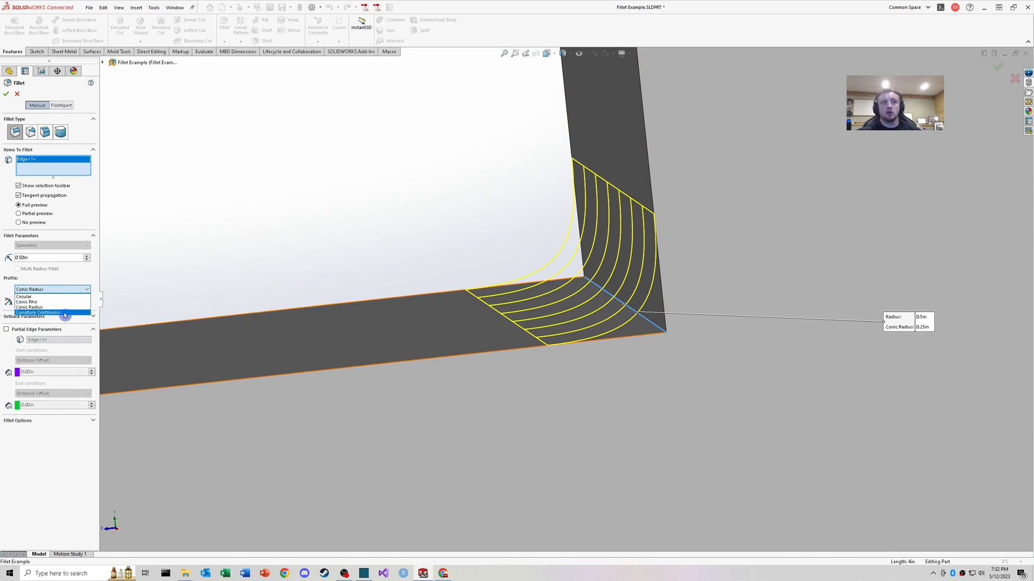
{"action": "left_click", "coordinate": [65, 313]}
{"action": "mouse_move", "coordinate": [383, 276]}
{"action": "middle_mouse_down"}
{"action": "mouse_move", "coordinate": [390, 261]}
{"action": "mouse_move", "coordinate": [382, 271]}
{"action": "middle_mouse_up"}
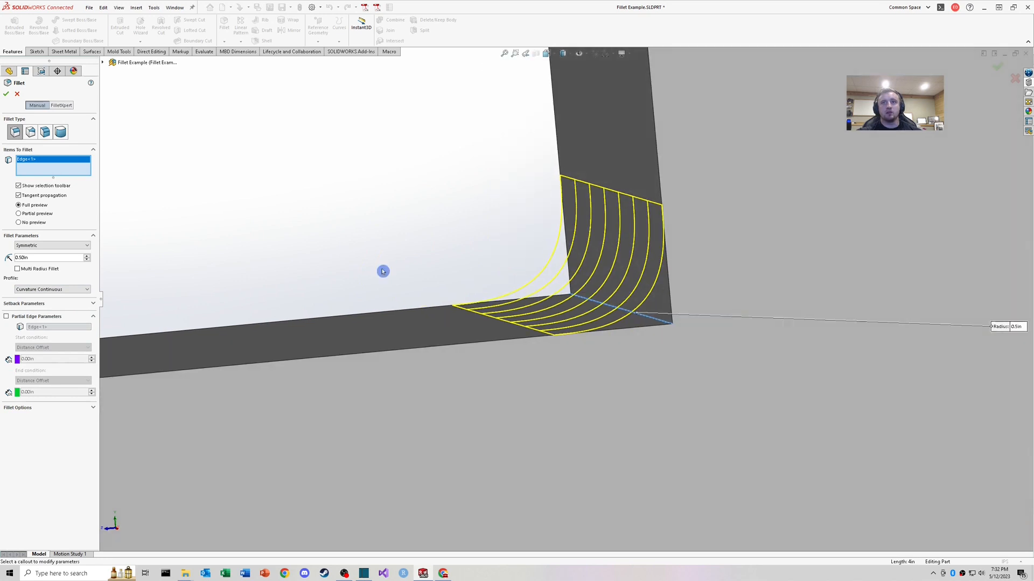
{"action": "middle_click_drag", "start_coordinate": [548, 295], "coordinate": [543, 293]}
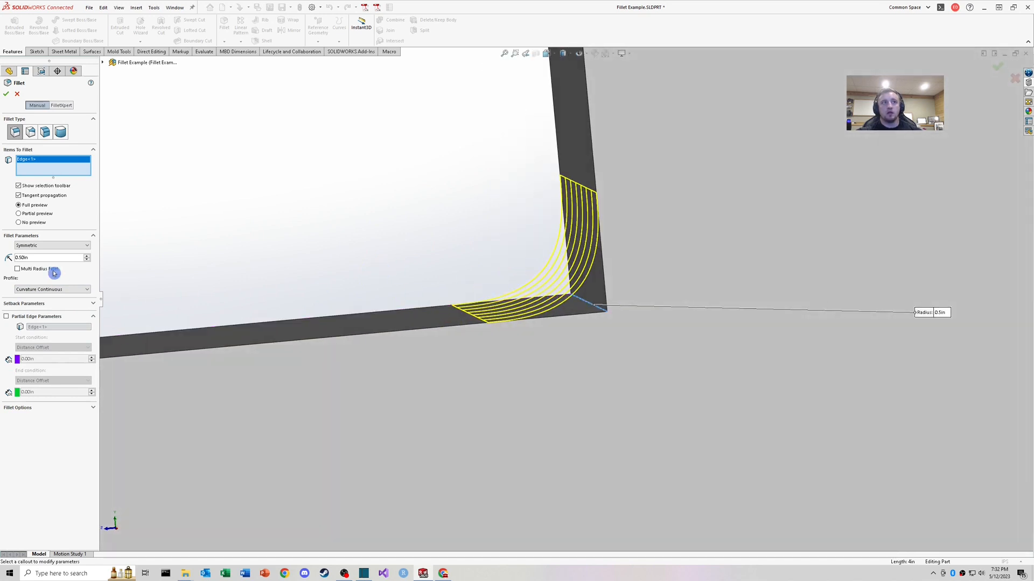
- Switch the fillet profile to Circular and back to Curvature Continuous to compare the two preview shapes
{"action": "left_click", "coordinate": [51, 290]}
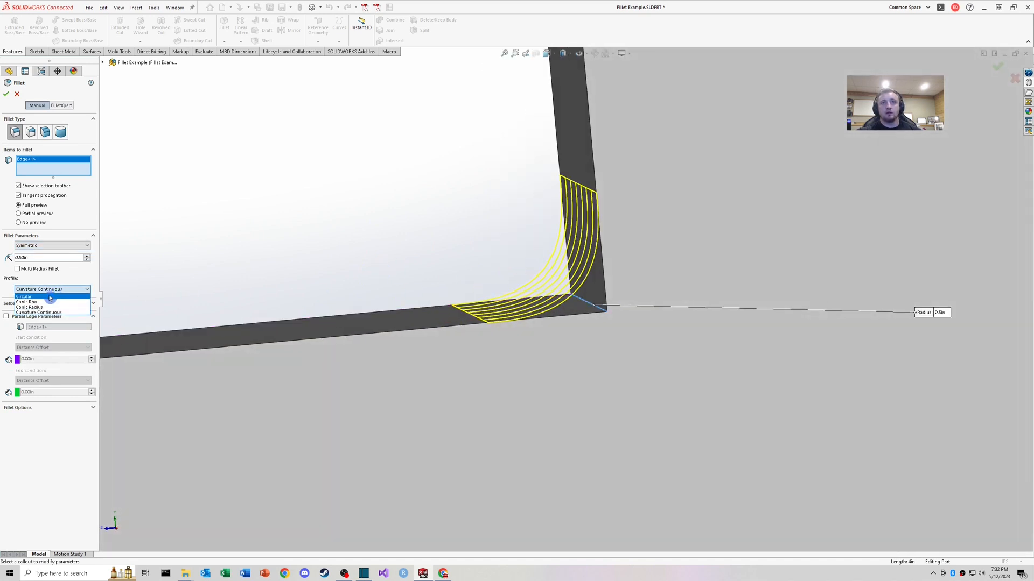
{"action": "left_click", "coordinate": [51, 297]}
{"action": "left_click", "coordinate": [51, 289]}
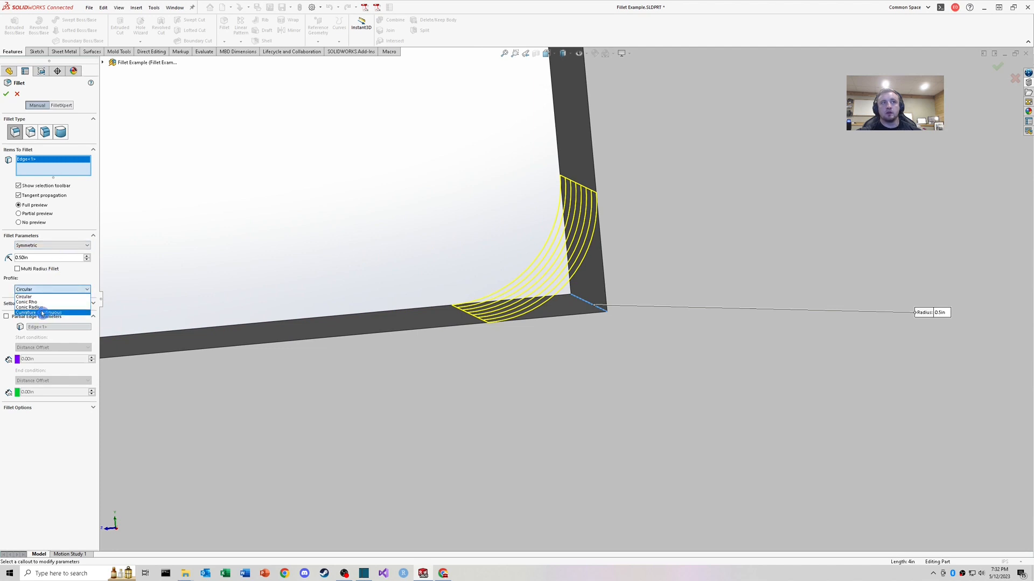
{"action": "left_click", "coordinate": [42, 317]}
{"action": "middle_click_drag", "start_coordinate": [448, 270], "coordinate": [454, 273]}
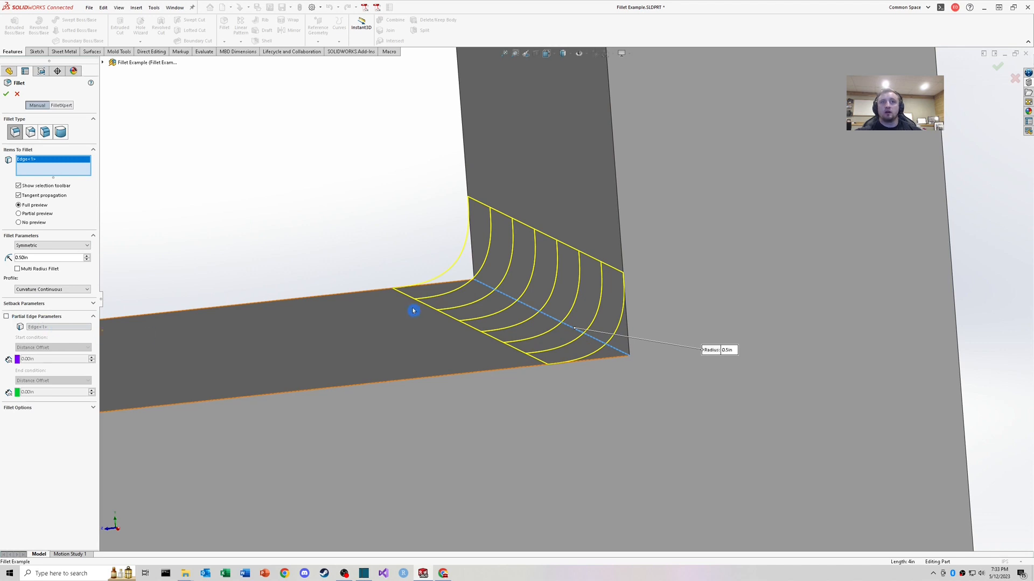
{"action": "middle_click_drag", "start_coordinate": [414, 311], "coordinate": [446, 328]}
{"action": "scroll", "coordinate": [445, 328], "scroll_direction": "up", "scroll_amount": 2}
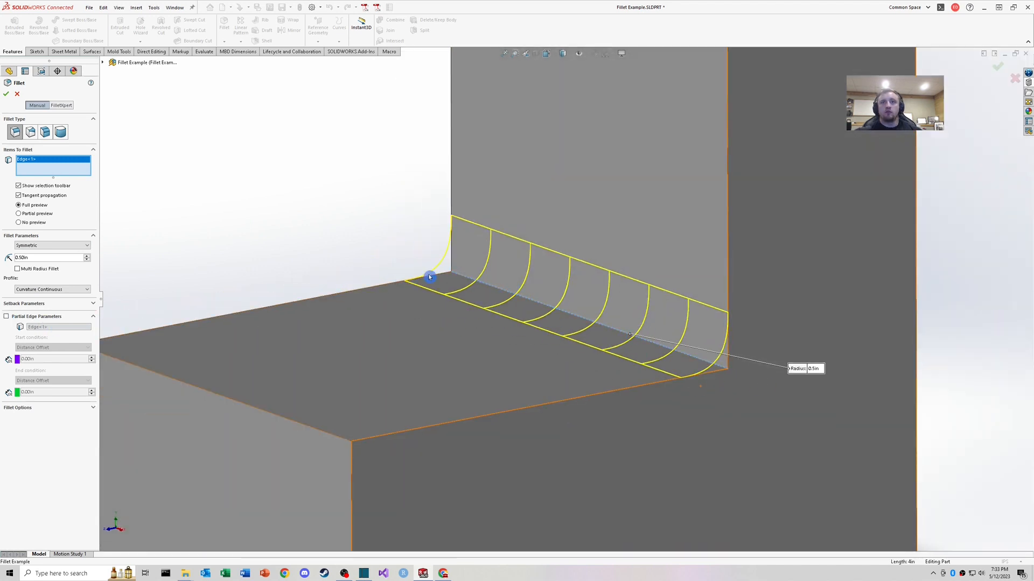
- Show the additional fillet options and review the feature-keeping and overflow settings against the whole block
{"action": "left_click", "coordinate": [91, 409]}
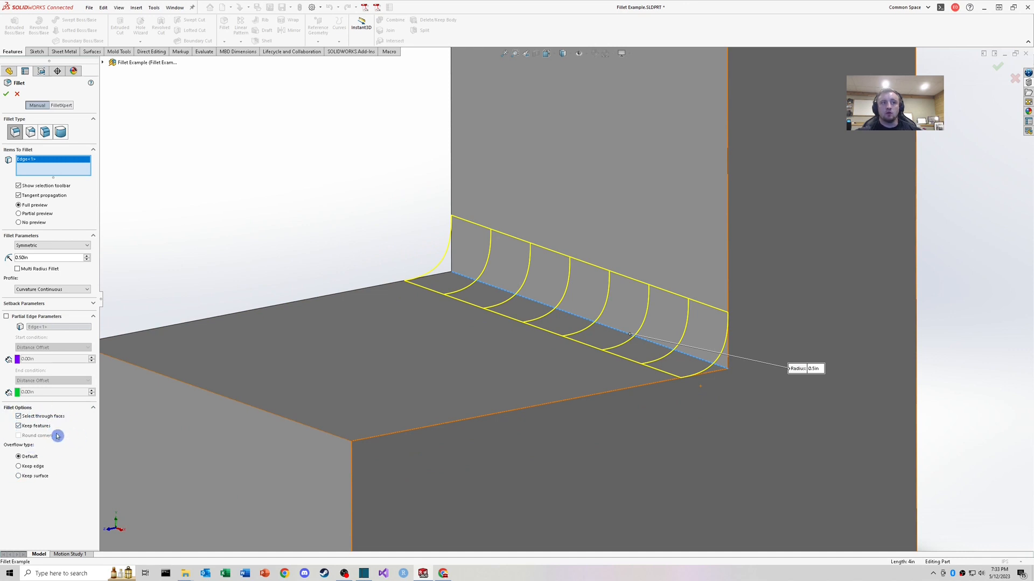
{"action": "scroll", "coordinate": [570, 392], "scroll_direction": "up", "scroll_amount": 3}
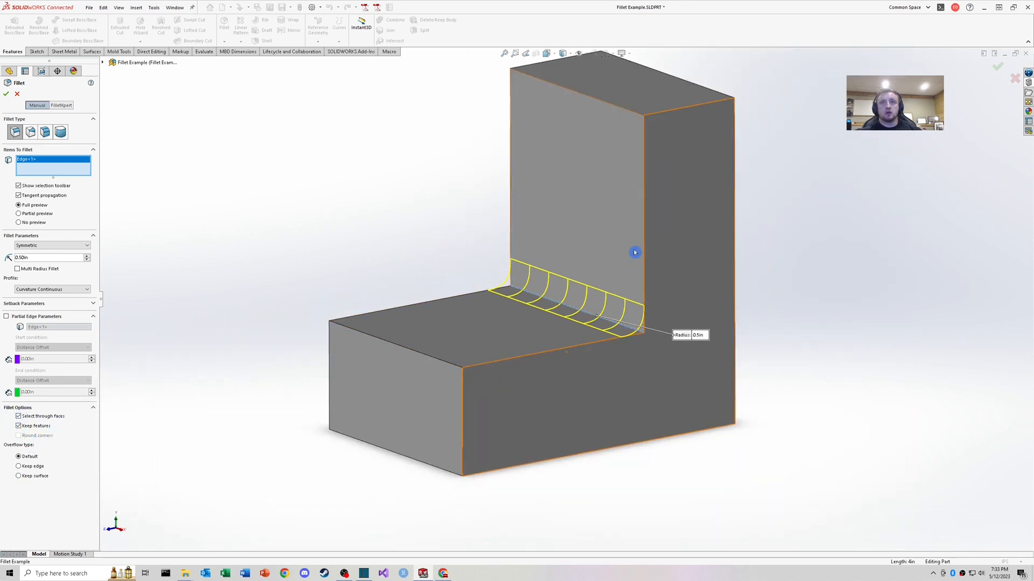
{"action": "mouse_move", "coordinate": [602, 208]}
{"action": "middle_mouse_down"}
{"action": "mouse_move", "coordinate": [619, 221]}
{"action": "mouse_move", "coordinate": [590, 191]}
{"action": "middle_mouse_up"}
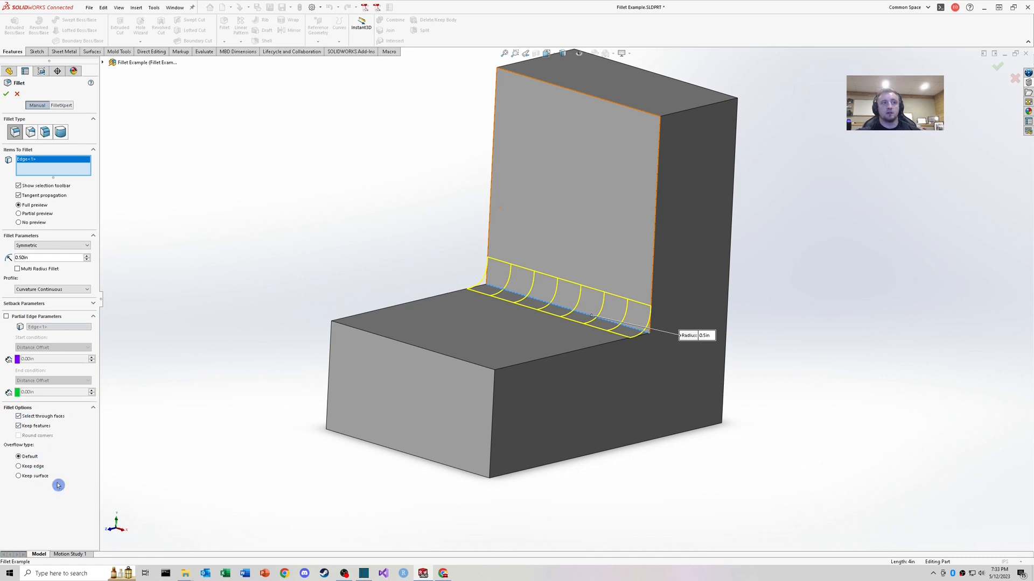
{"action": "middle_click_drag", "start_coordinate": [544, 337], "coordinate": [516, 348]}
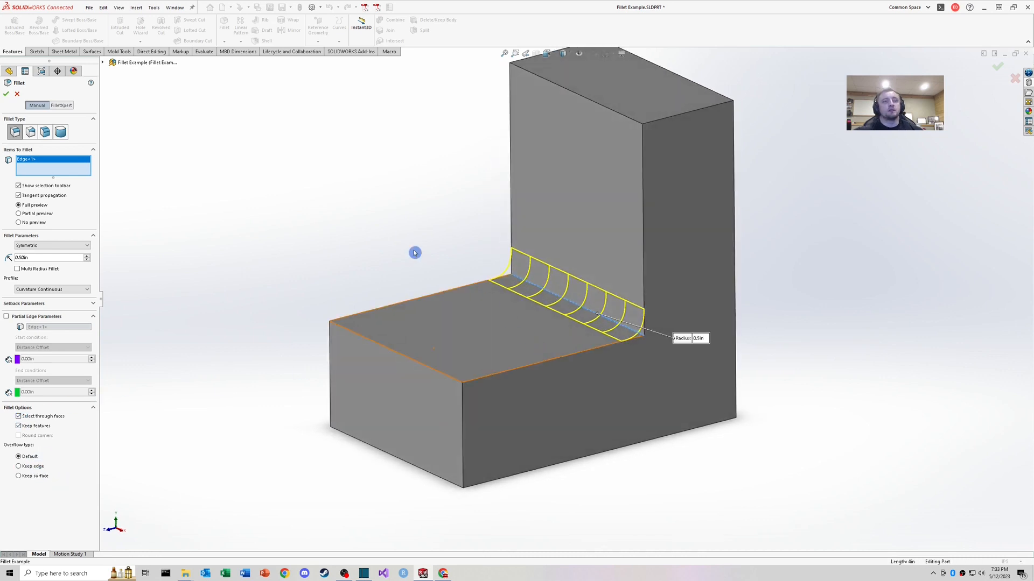
- Change the inner edge fillet to the variable size type with 5 control points along the edge
{"action": "left_click", "coordinate": [30, 133]}
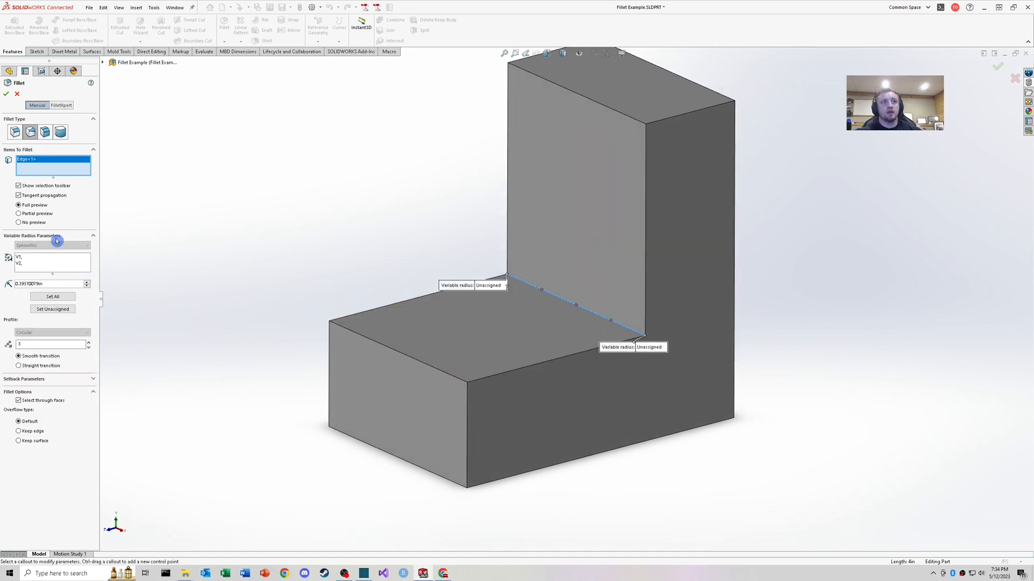
{"action": "scroll", "coordinate": [539, 309], "scroll_direction": "down", "scroll_amount": 3}
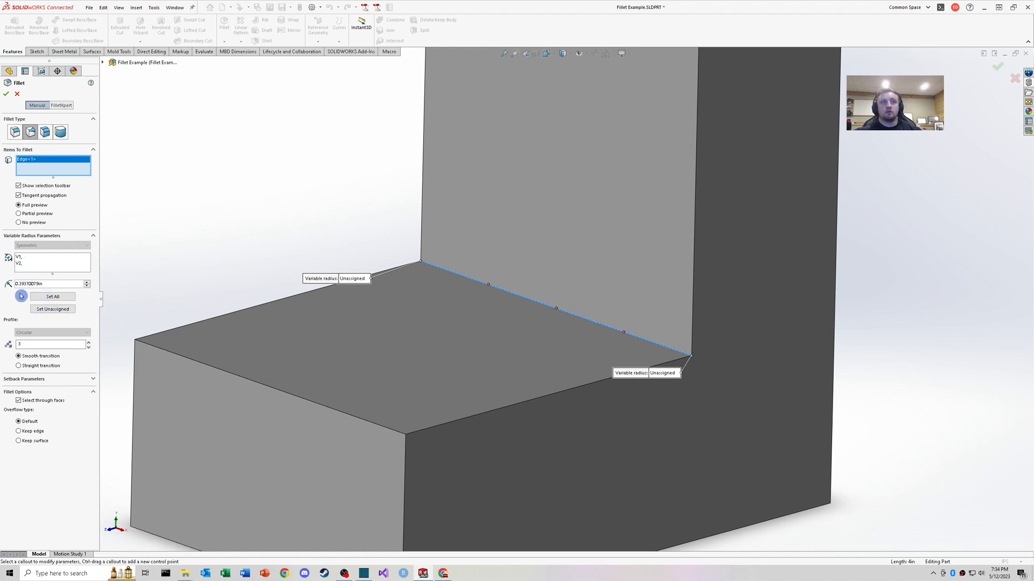
{"action": "double_click", "coordinate": [28, 346]}
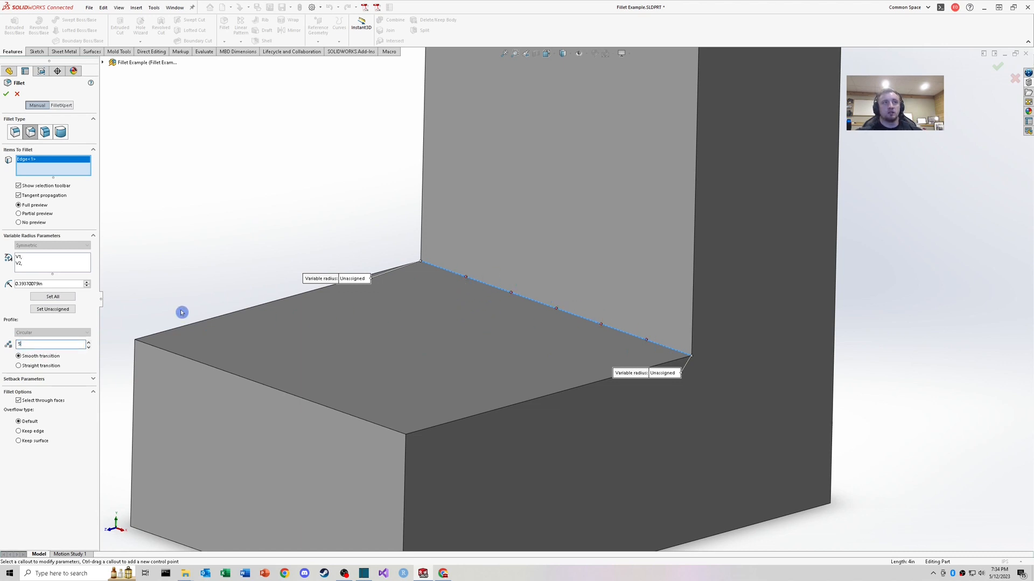
{"action": "type", "text": "5"}
- Set the variable fillet's radius to 0.5 in at both end vertices of the inner edge
{"action": "left_click", "coordinate": [21, 258]}
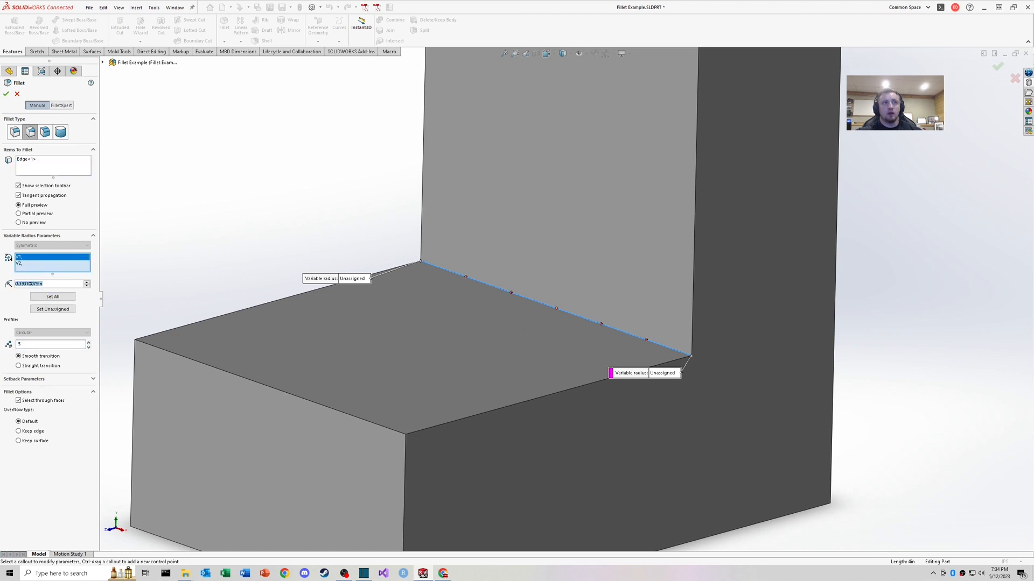
{"action": "type", "text": ".5"}
{"action": "key", "text": "Return"}
{"action": "left_click", "coordinate": [52, 263]}
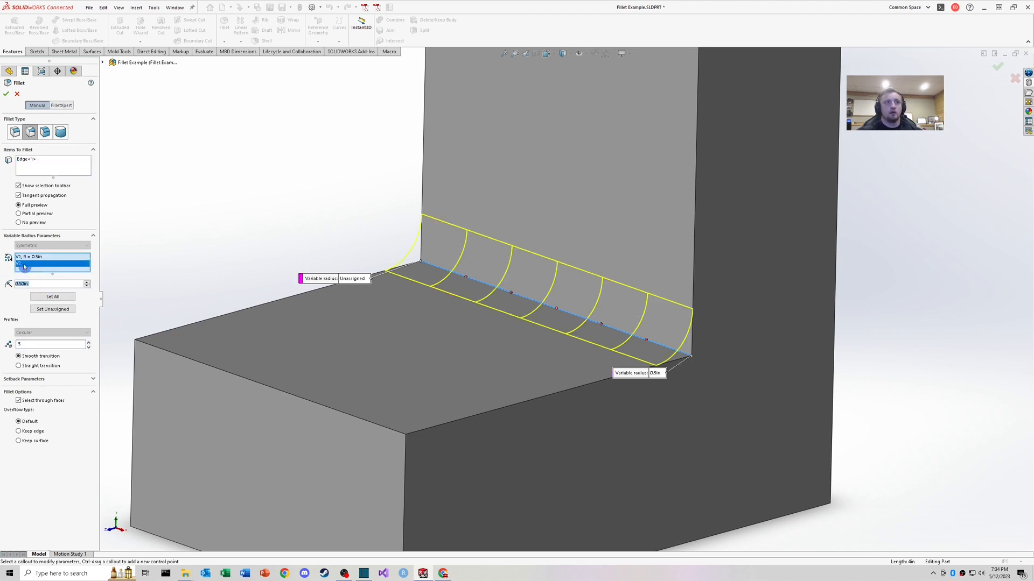
{"action": "left_click", "coordinate": [39, 294]}
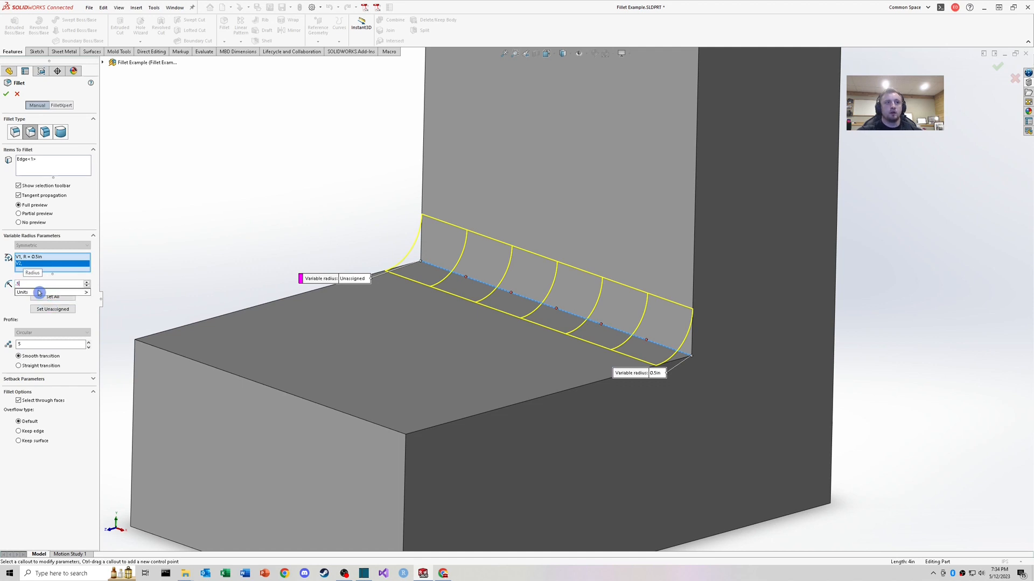
- Set the variable fillet's radius to 0.25 in at the 83.33% control point and 1 in at the 66.67% control point
{"action": "left_click", "coordinate": [467, 277]}
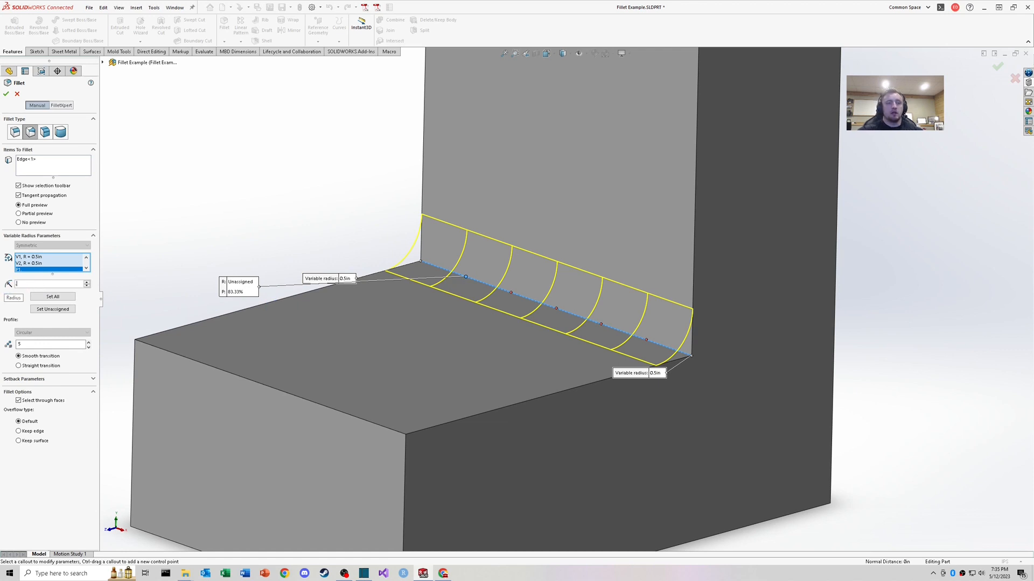
{"action": "type", "text": "0.25"}
{"action": "key", "text": "Return"}
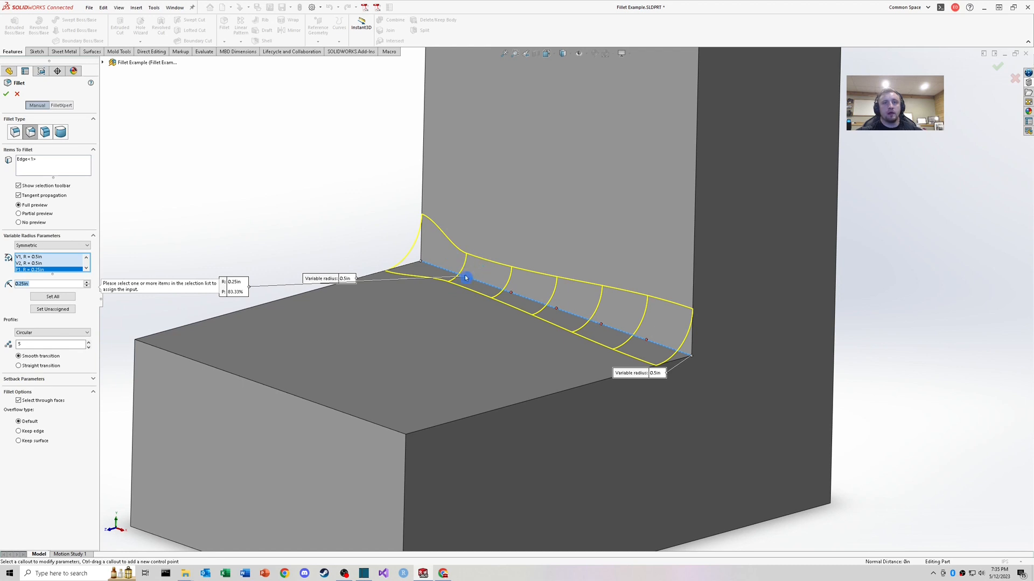
{"action": "left_click", "coordinate": [511, 292]}
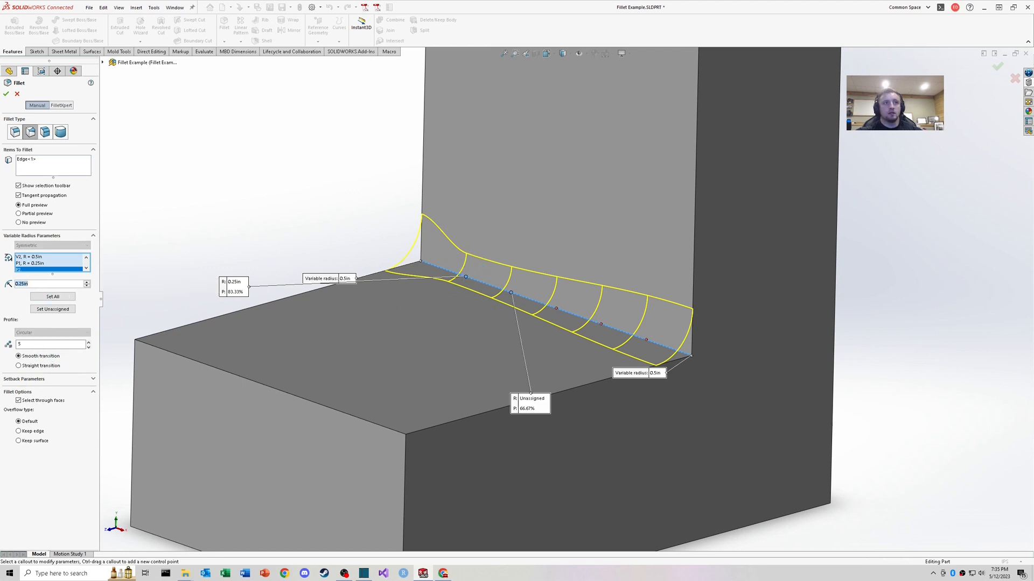
{"action": "type", "text": "1"}
{"action": "key", "text": "Return"}
- Set the variable fillet's radius to 0.25 in at the 50% control point and 1 in at the 33.33% control point
{"action": "left_click", "coordinate": [556, 308]}
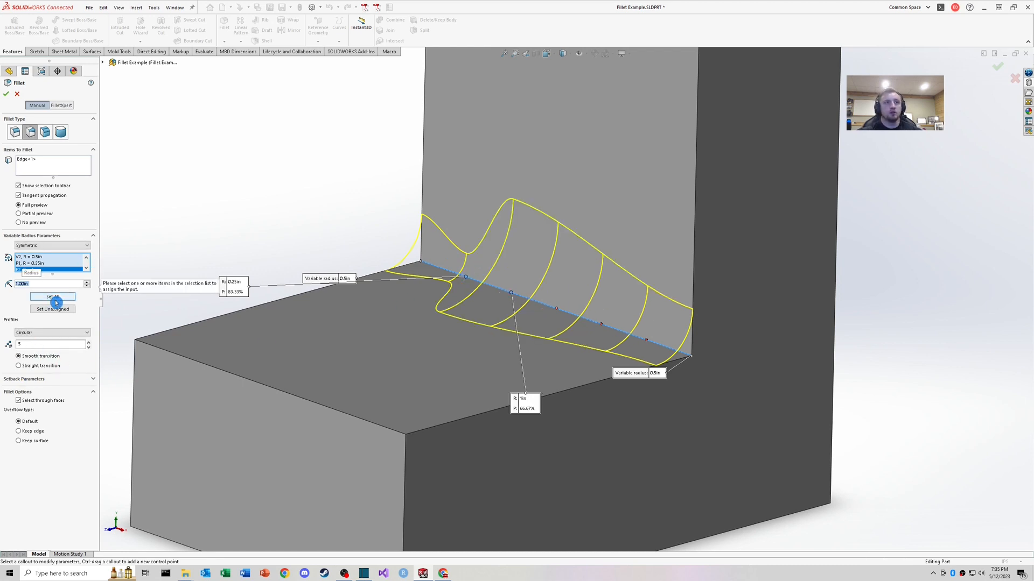
{"action": "left_click", "coordinate": [38, 285]}
{"action": "type", "text": ".25"}
{"action": "key", "text": "Return"}
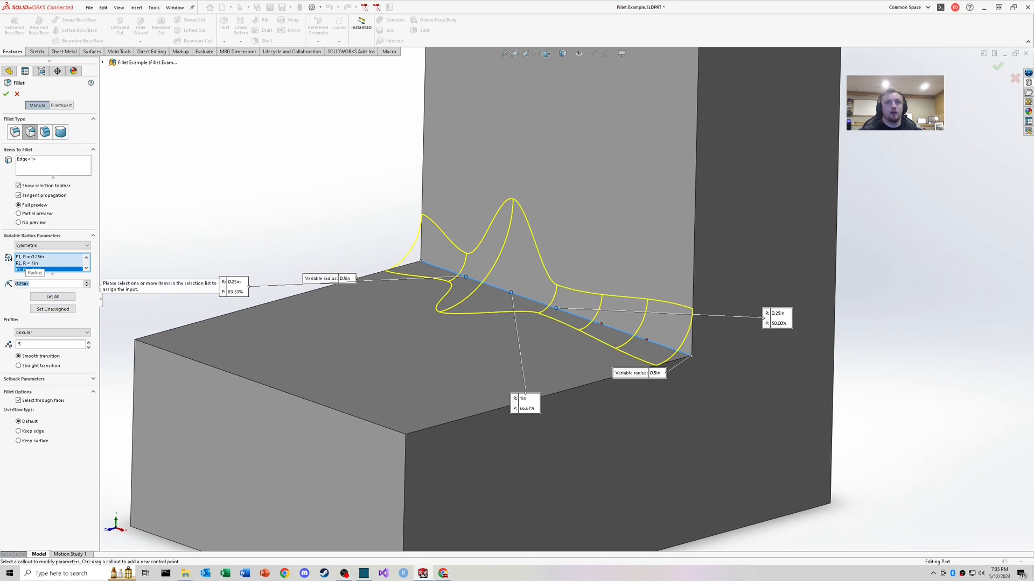
{"action": "left_click", "coordinate": [601, 324]}
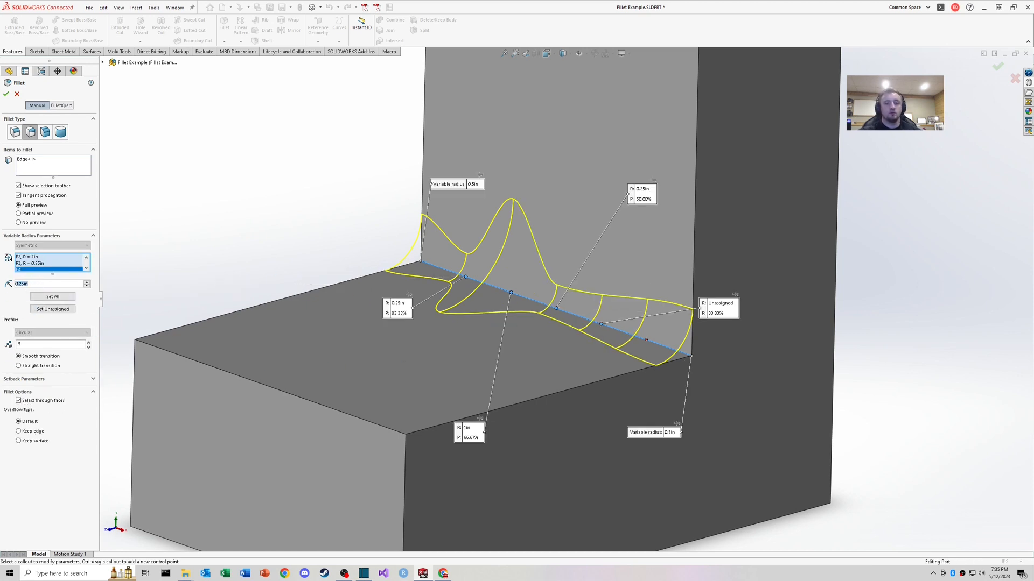
{"action": "type", "text": "1"}
{"action": "key", "text": "Return"}
- Set the variable fillet's radius to 0.25 in at the 16.67% control point and inspect the preview along the inner edge
{"action": "left_click", "coordinate": [646, 340]}
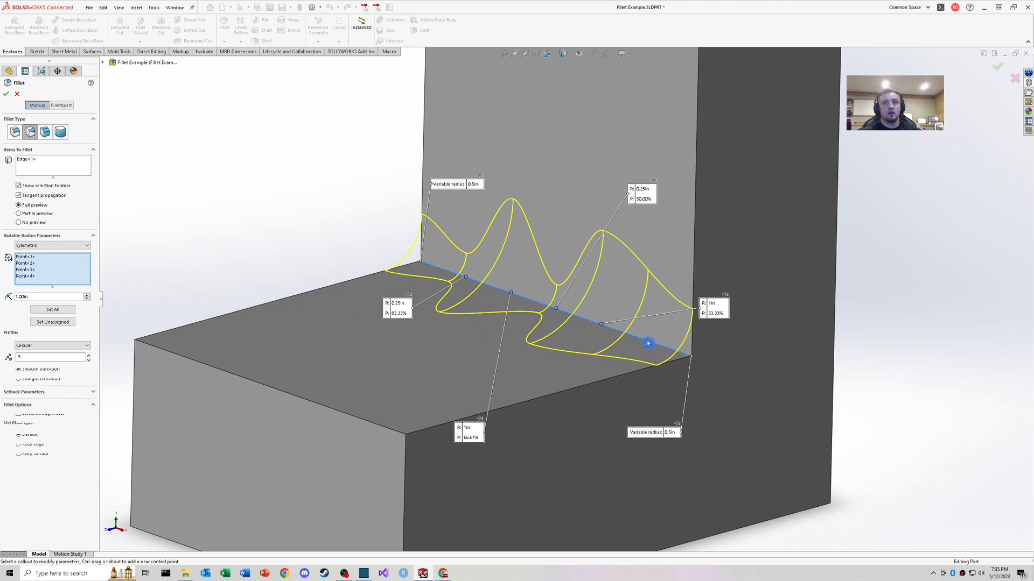
{"action": "type", "text": ".25"}
{"action": "key", "text": "Return"}
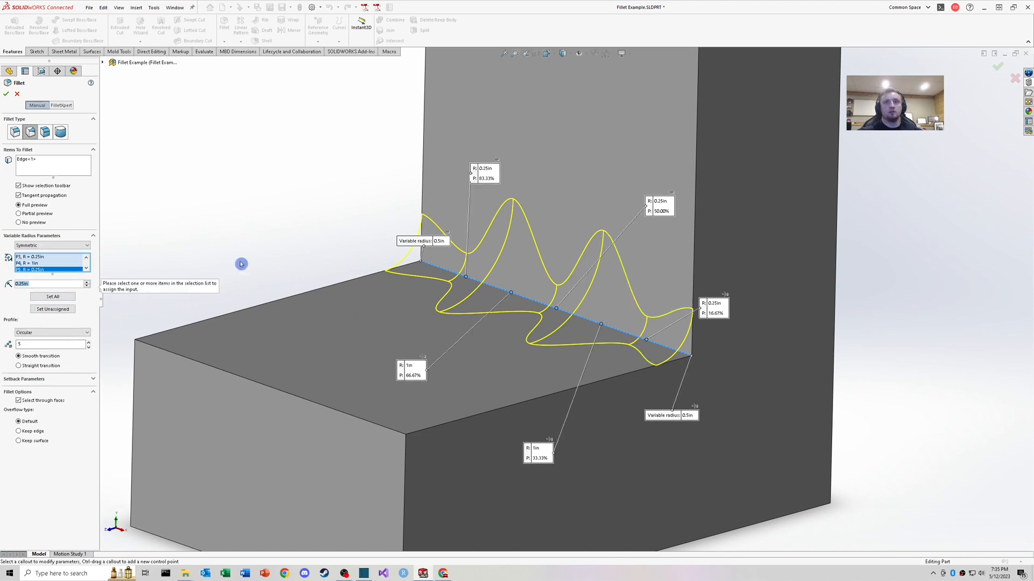
{"action": "middle_click_drag", "start_coordinate": [536, 350], "coordinate": [543, 354]}
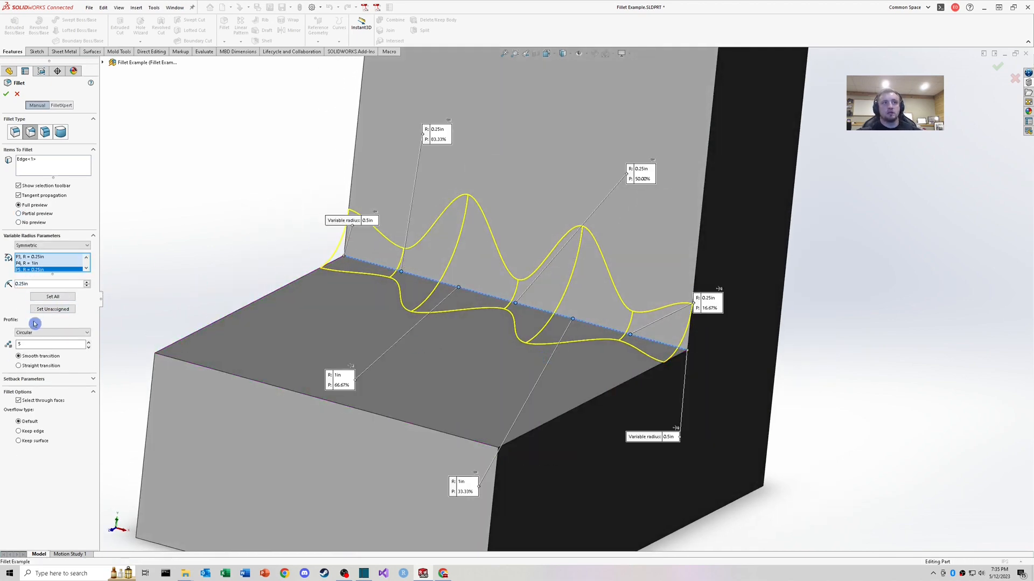
{"action": "middle_click_drag", "start_coordinate": [602, 315], "coordinate": [570, 309]}
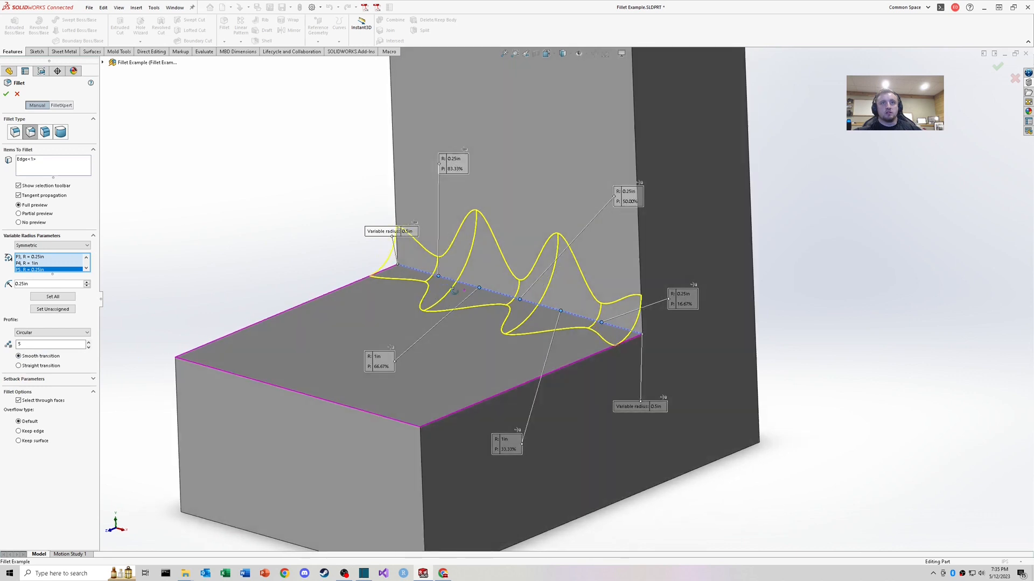
- Change the variable fillet to straight transition, create it on the inner edge and inspect the resulting surface
{"action": "left_click", "coordinate": [18, 366]}
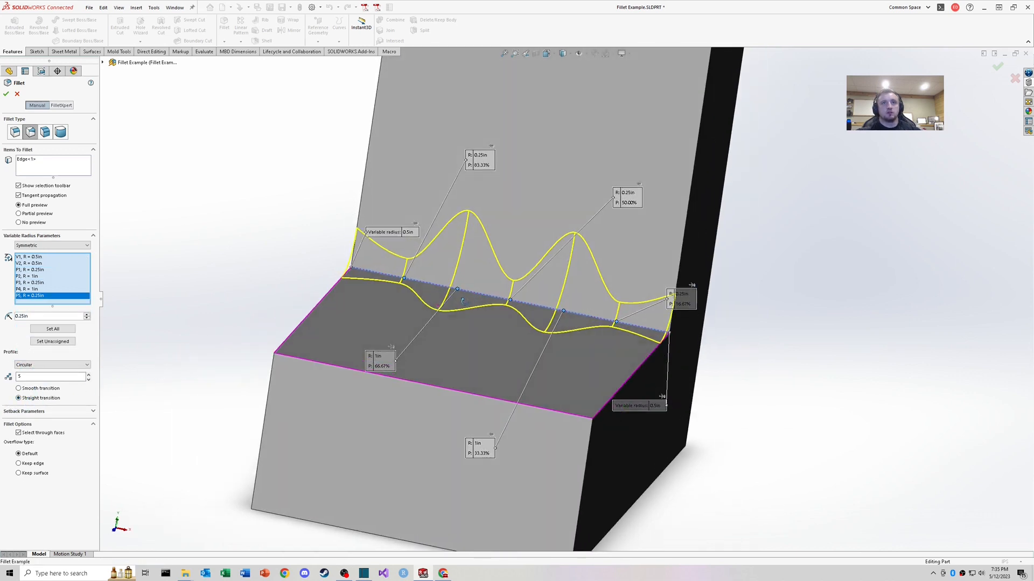
{"action": "middle_click_drag", "start_coordinate": [468, 291], "coordinate": [397, 330]}
{"action": "left_click", "coordinate": [5, 94]}
{"action": "scroll", "coordinate": [480, 290], "scroll_direction": "down", "scroll_amount": 3}
{"action": "scroll", "coordinate": [397, 330], "scroll_direction": "up", "scroll_amount": 2}
{"action": "scroll", "coordinate": [572, 299], "scroll_direction": "up", "scroll_amount": 4}
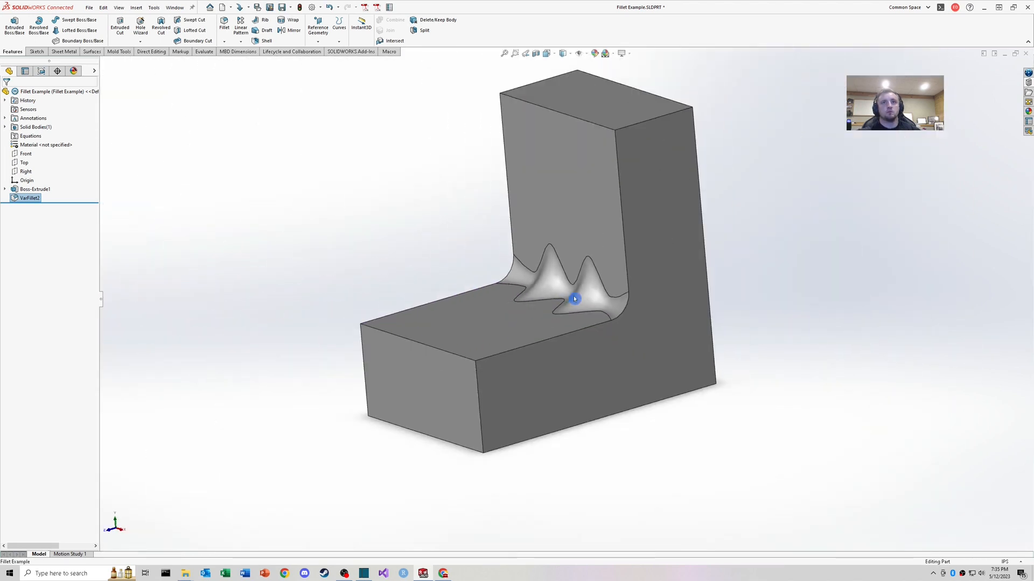
{"action": "scroll", "coordinate": [574, 299], "scroll_direction": "down", "scroll_amount": 3}
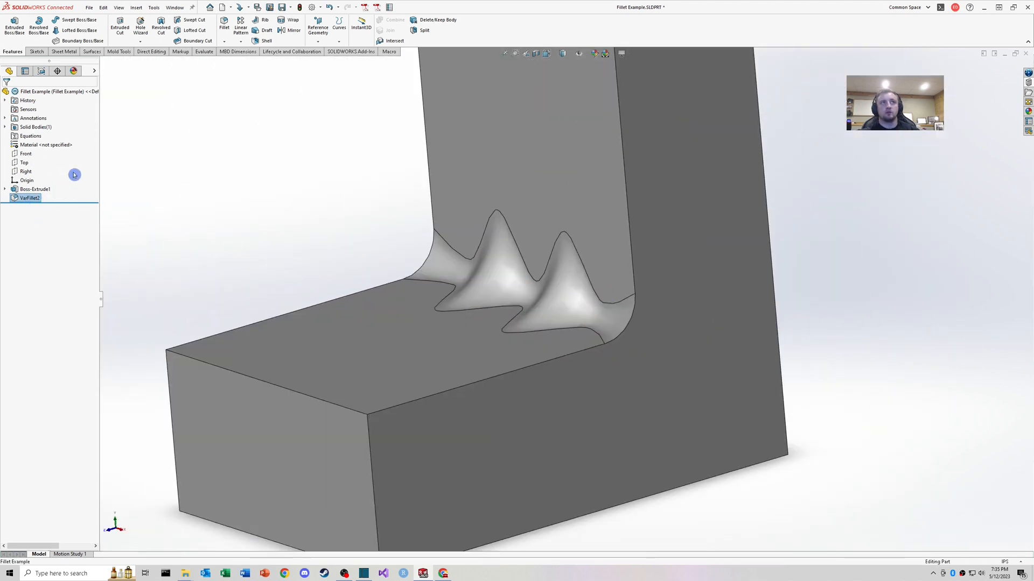
- Start a face fillet with the L-shaped side face as the first face set
{"action": "left_click", "coordinate": [224, 24]}
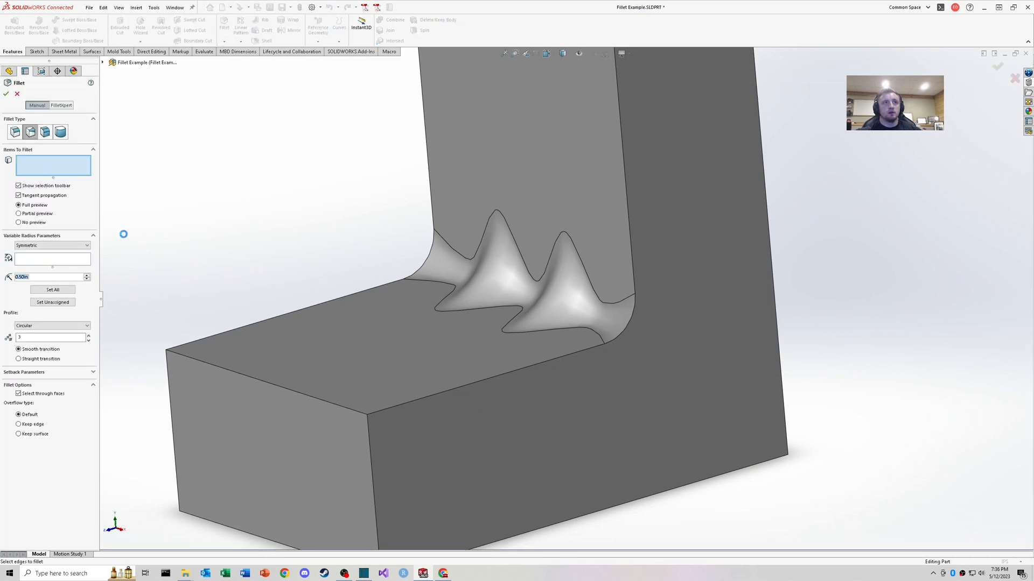
{"action": "left_click", "coordinate": [46, 134]}
{"action": "key", "text": "f"}
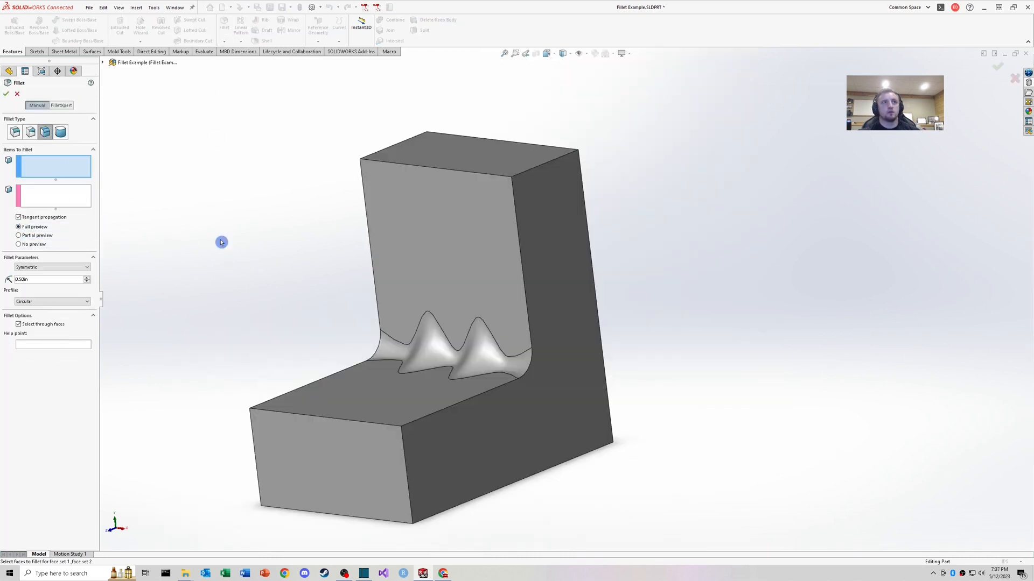
{"action": "scroll", "coordinate": [356, 310], "scroll_direction": "down", "scroll_amount": 1}
{"action": "scroll", "coordinate": [546, 369], "scroll_direction": "down", "scroll_amount": 2}
{"action": "scroll", "coordinate": [552, 372], "scroll_direction": "up", "scroll_amount": 2}
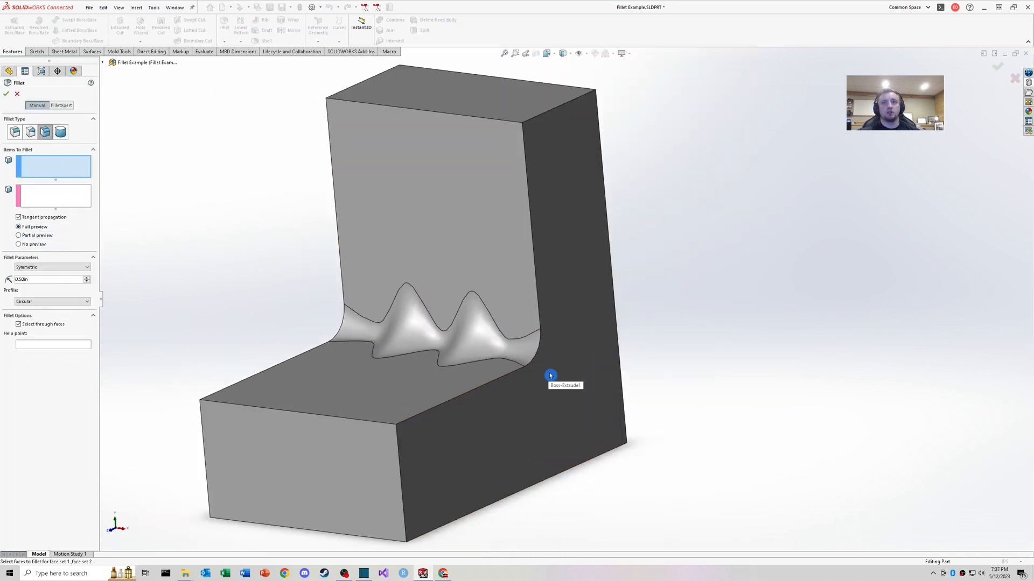
{"action": "left_click", "coordinate": [568, 360]}
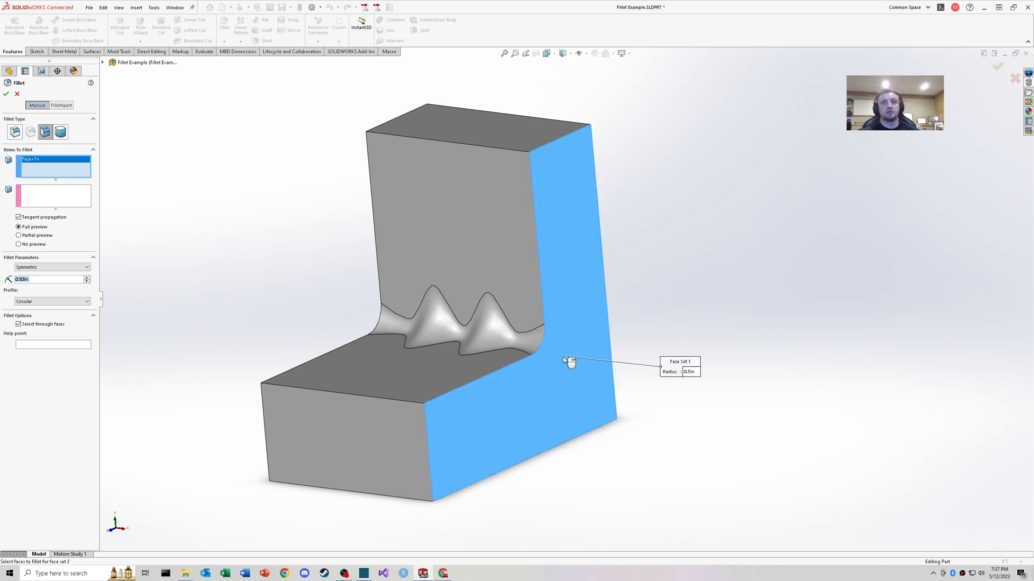
- Assign the lower block's front end face to the second face set of the face fillet
{"action": "left_click", "coordinate": [44, 195]}
{"action": "middle_click_drag", "start_coordinate": [582, 277], "coordinate": [566, 269]}
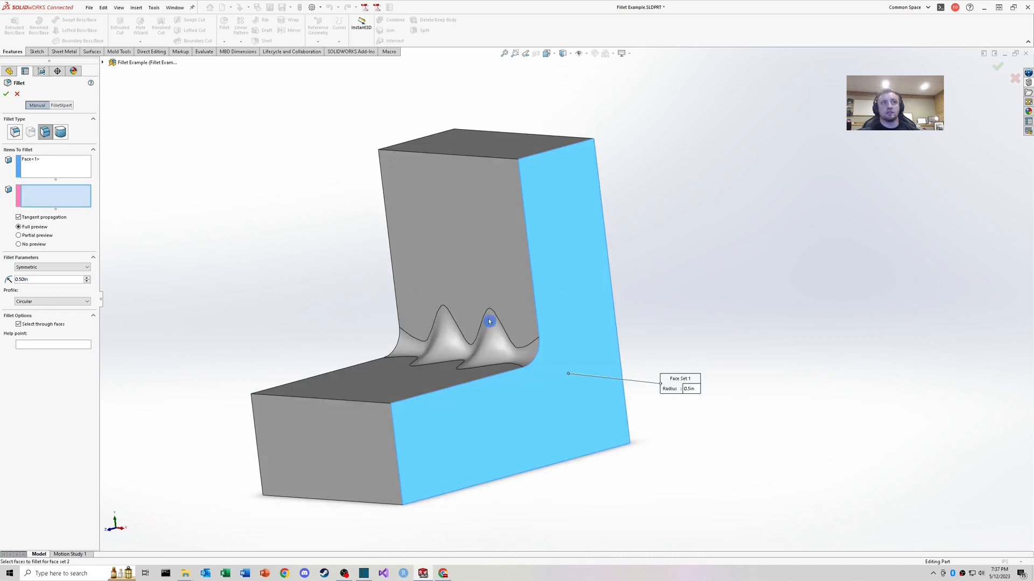
{"action": "middle_click_drag", "start_coordinate": [489, 322], "coordinate": [413, 381]}
{"action": "left_click", "coordinate": [413, 382]}
{"action": "middle_click_drag", "start_coordinate": [427, 346], "coordinate": [394, 367]}
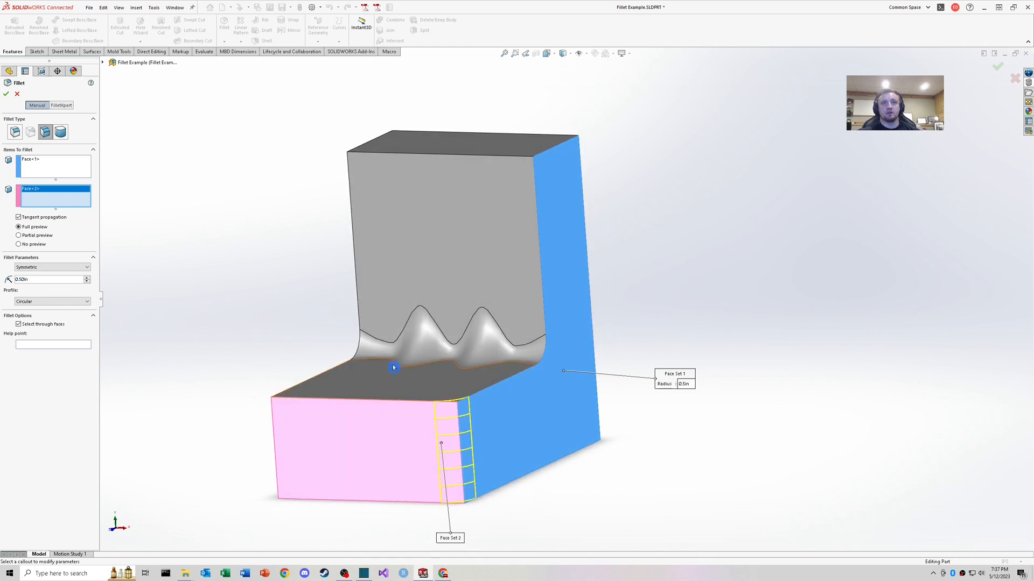
{"action": "middle_click_drag", "start_coordinate": [496, 434], "coordinate": [466, 376]}
- Add the bottom and back faces to the second face set, preview the face fillet, and discard it
{"action": "left_click", "coordinate": [50, 201]}
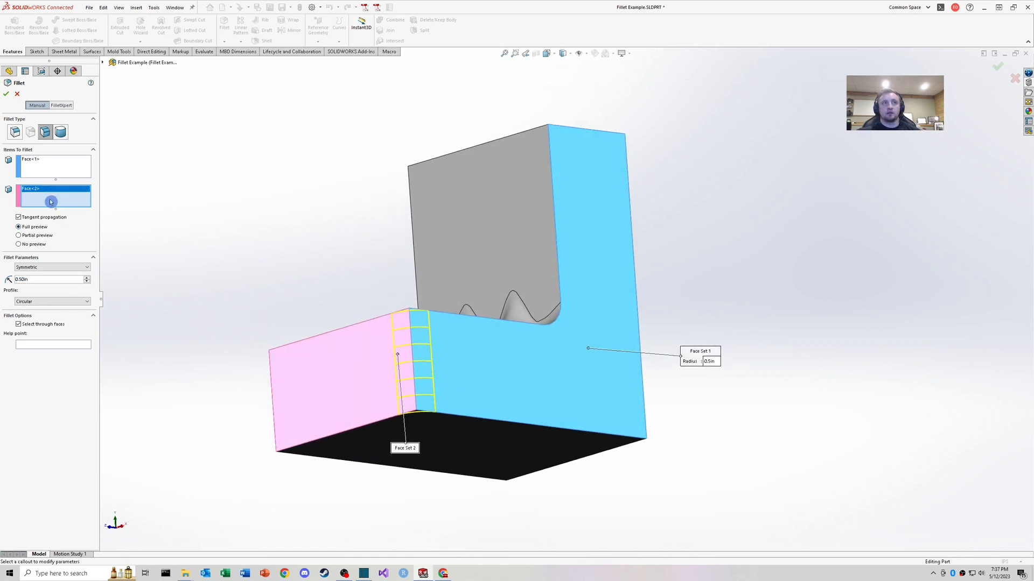
{"action": "middle_click_drag", "start_coordinate": [468, 446], "coordinate": [470, 418]}
{"action": "left_click", "coordinate": [471, 418]}
{"action": "middle_click_drag", "start_coordinate": [554, 446], "coordinate": [525, 414]}
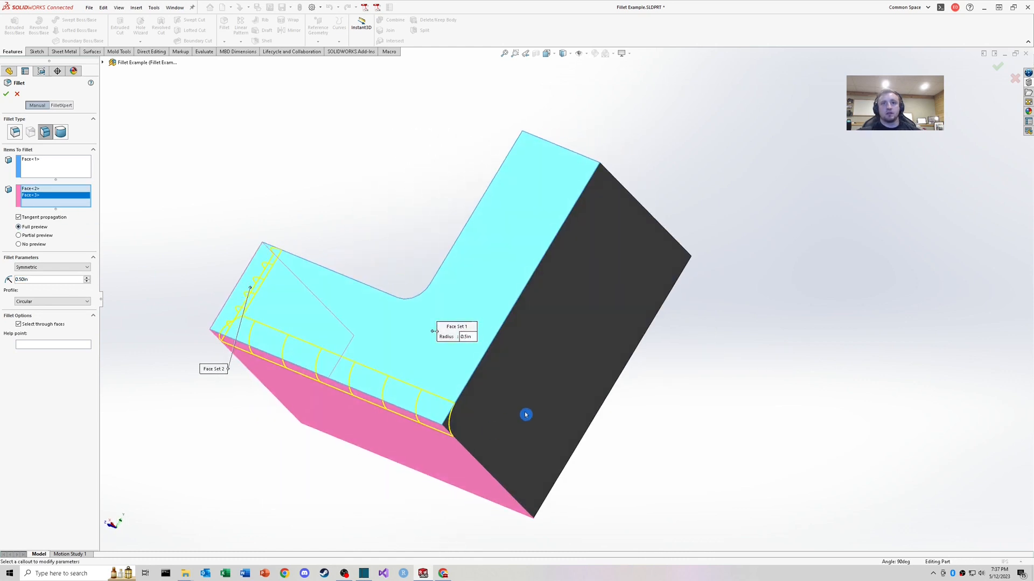
{"action": "left_click", "coordinate": [526, 415]}
{"action": "middle_click_drag", "start_coordinate": [417, 335], "coordinate": [406, 422]}
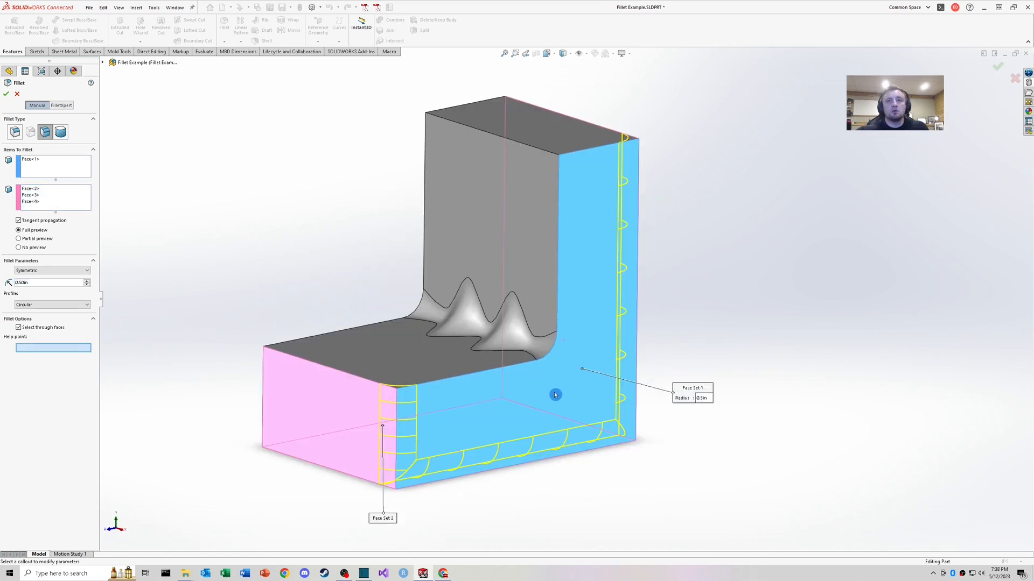
{"action": "middle_click_drag", "start_coordinate": [534, 393], "coordinate": [514, 378]}
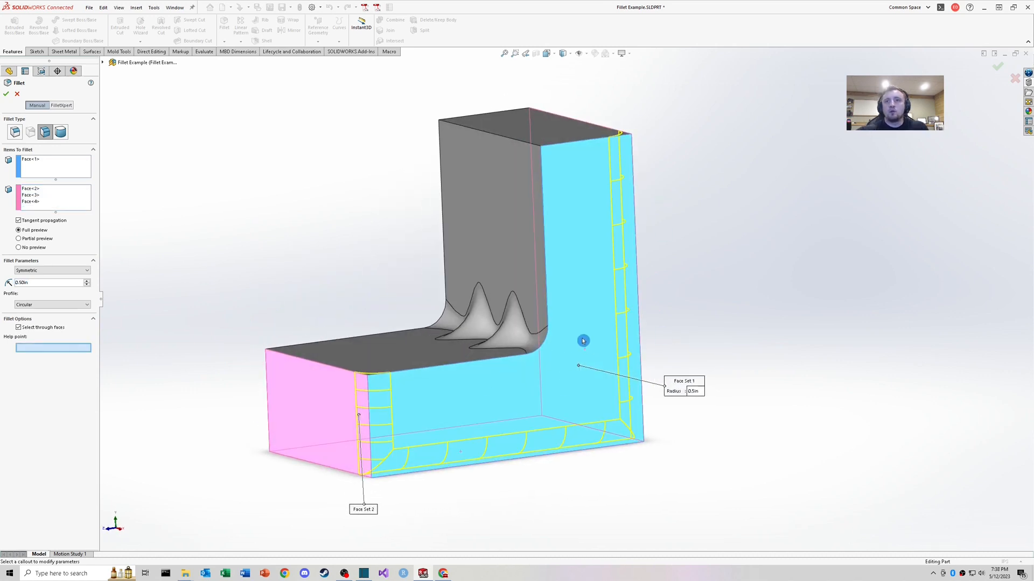
{"action": "left_click", "coordinate": [17, 94]}
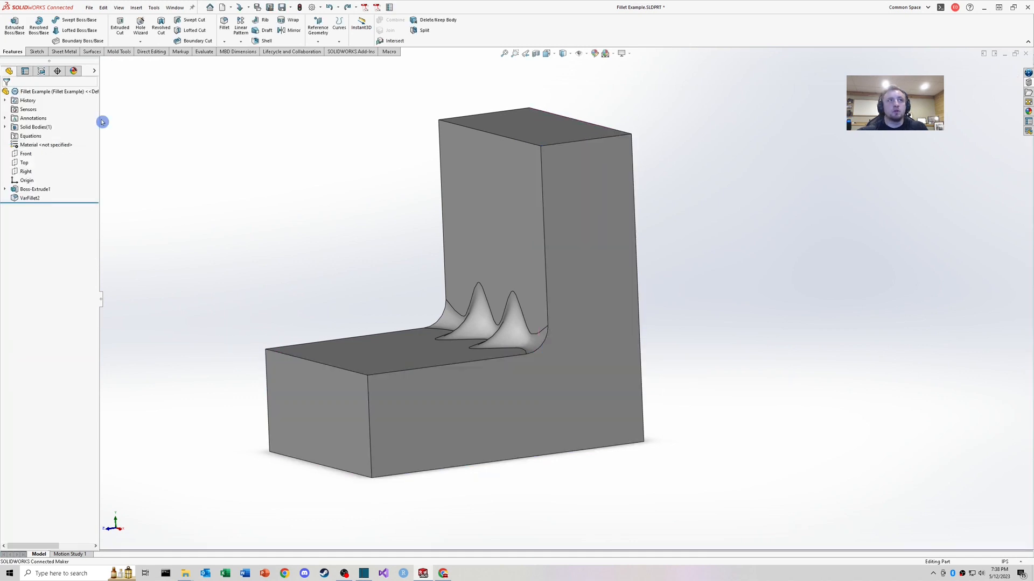
- Create a full round fillet across the upright's top, using its inner, top and back faces as side, center and side face sets
{"action": "left_click", "coordinate": [224, 24]}
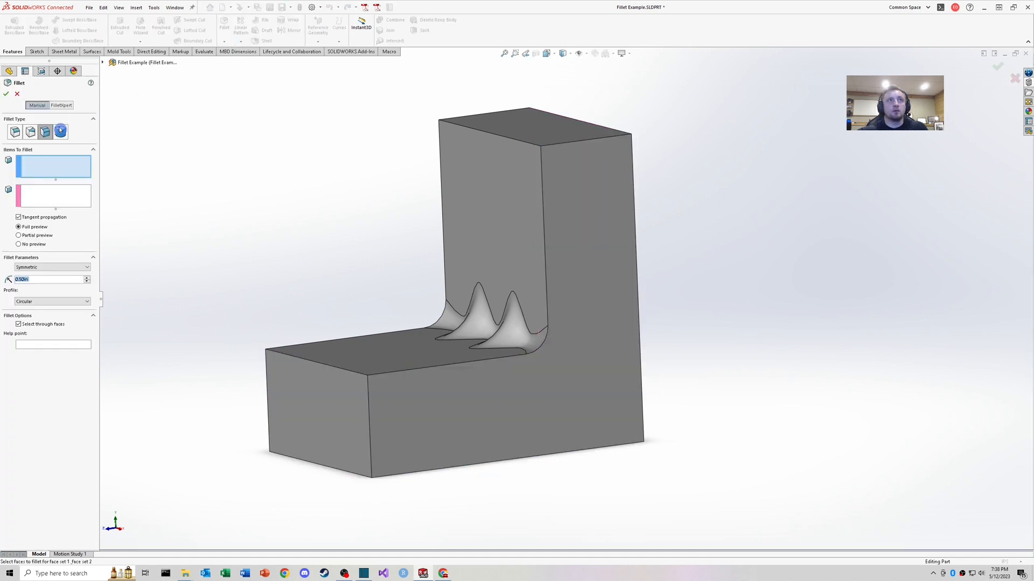
{"action": "left_click", "coordinate": [61, 131]}
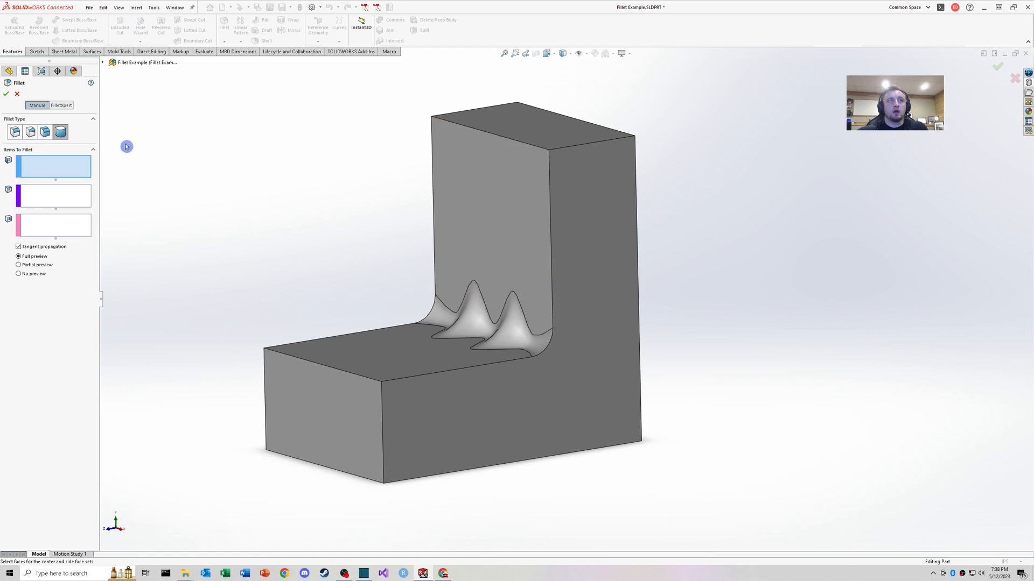
{"action": "left_click", "coordinate": [489, 171]}
{"action": "left_click", "coordinate": [544, 120]}
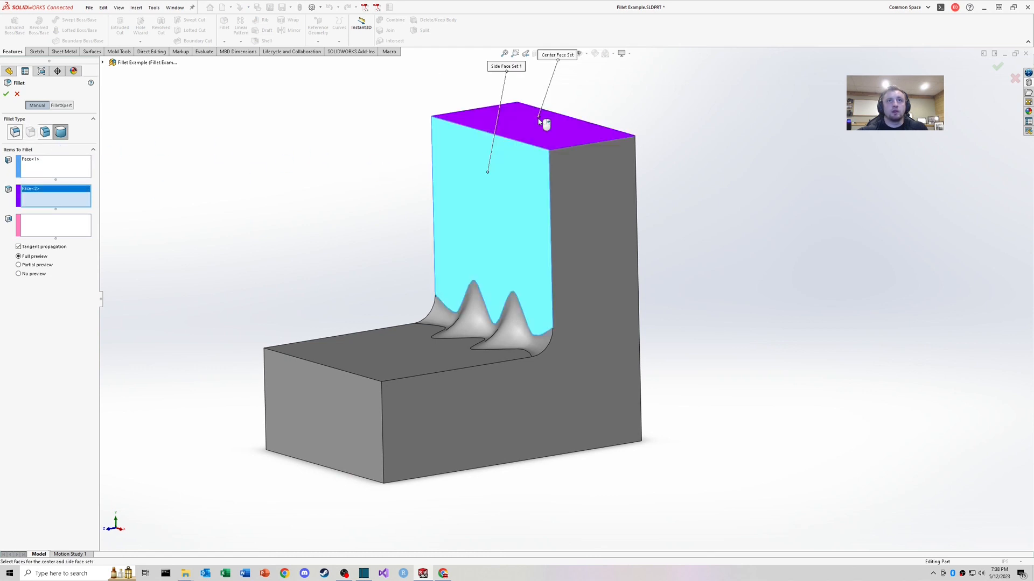
{"action": "middle_click_drag", "start_coordinate": [504, 164], "coordinate": [420, 205]}
{"action": "left_click", "coordinate": [48, 229]}
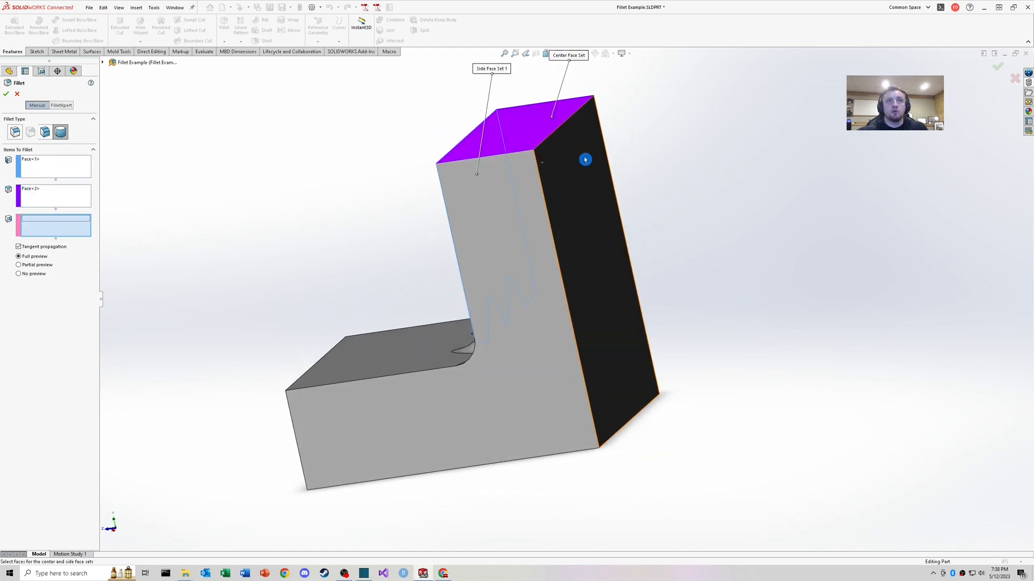
{"action": "left_click", "coordinate": [562, 182]}
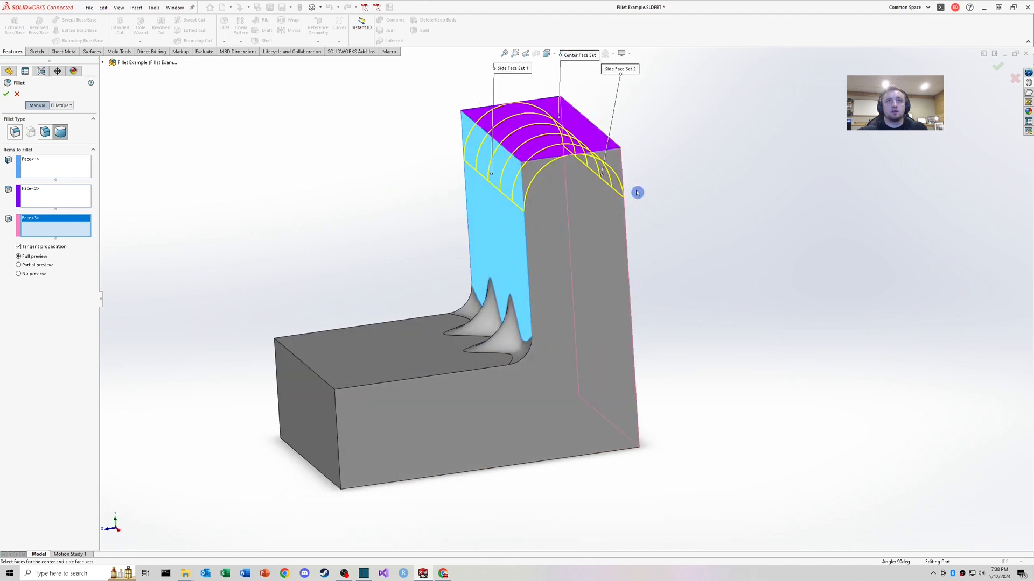
{"action": "middle_click_drag", "start_coordinate": [637, 193], "coordinate": [466, 200]}
{"action": "middle_click_drag", "start_coordinate": [498, 198], "coordinate": [531, 187]}
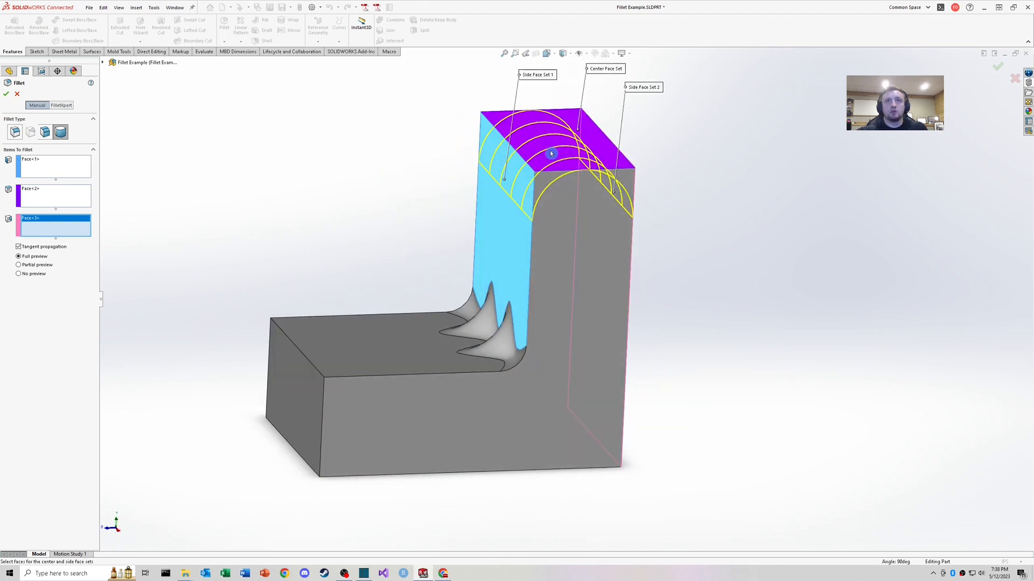
{"action": "left_click", "coordinate": [6, 93]}
{"action": "middle_click_drag", "start_coordinate": [390, 192], "coordinate": [603, 289]}
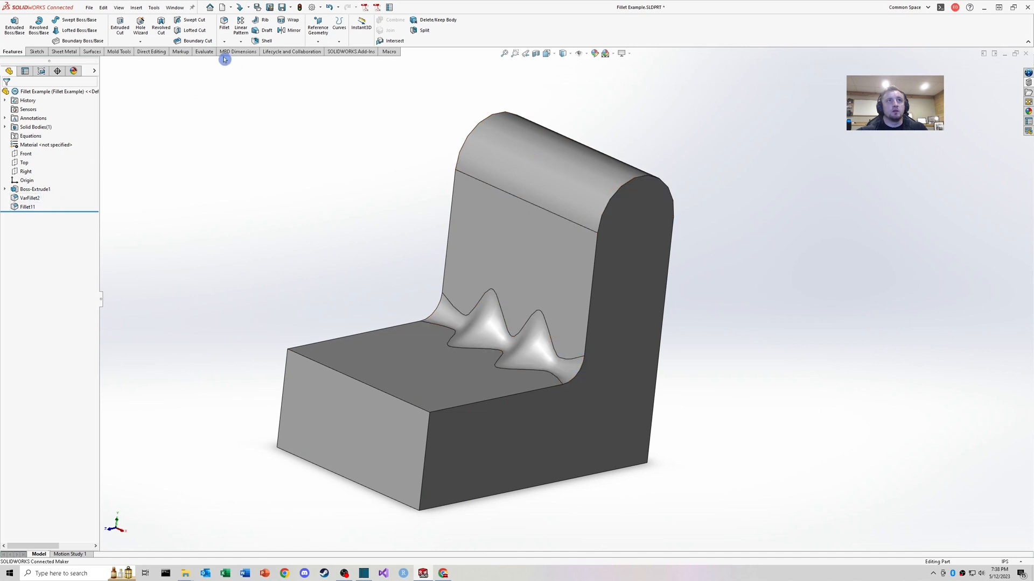
- Suppress the variable radius fillet on the inner edge and start a new fillet in FilletXpert mode
{"action": "right_click", "coordinate": [29, 198]}
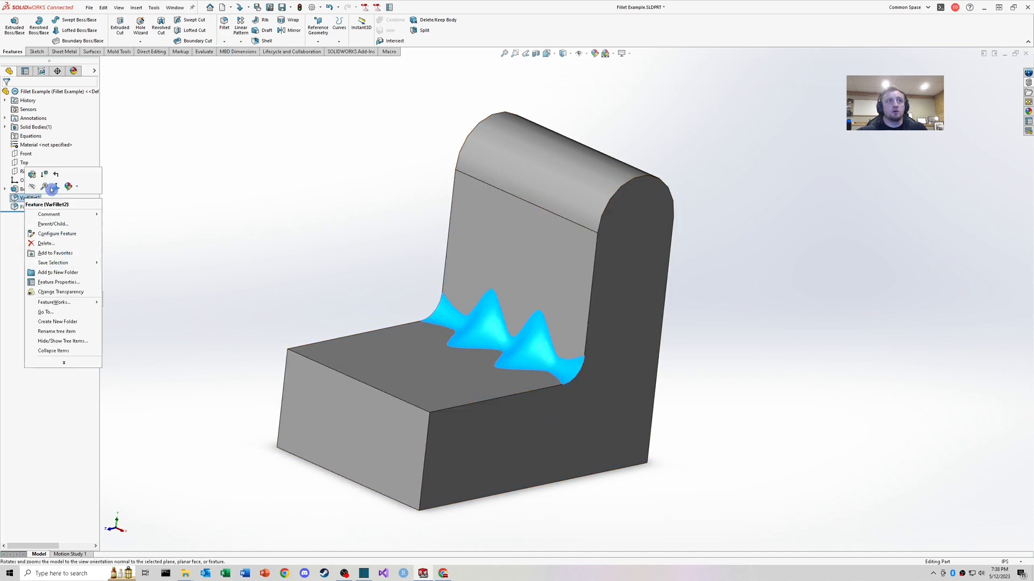
{"action": "left_click", "coordinate": [44, 174]}
{"action": "left_click", "coordinate": [220, 30]}
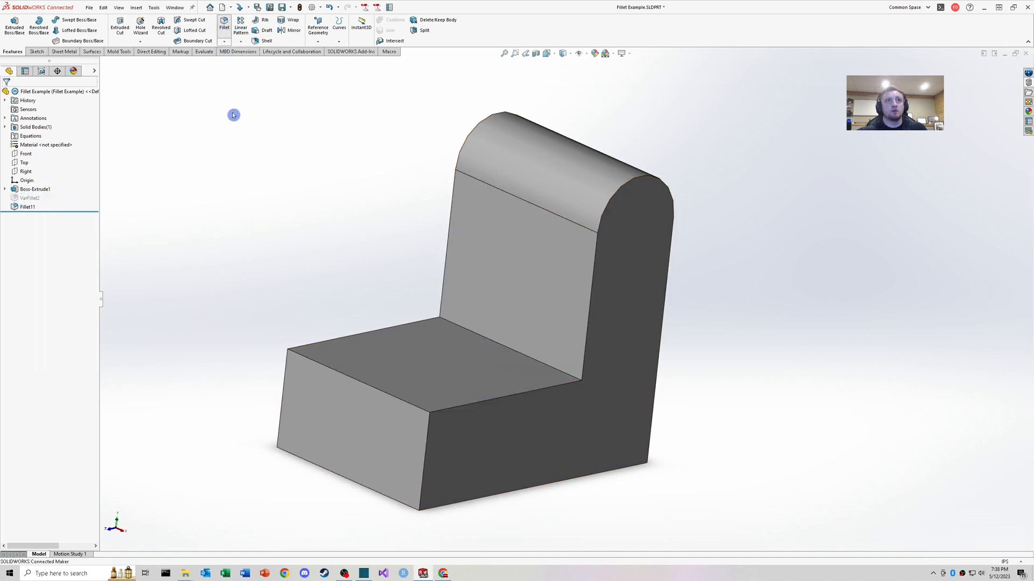
{"action": "left_click", "coordinate": [63, 107]}
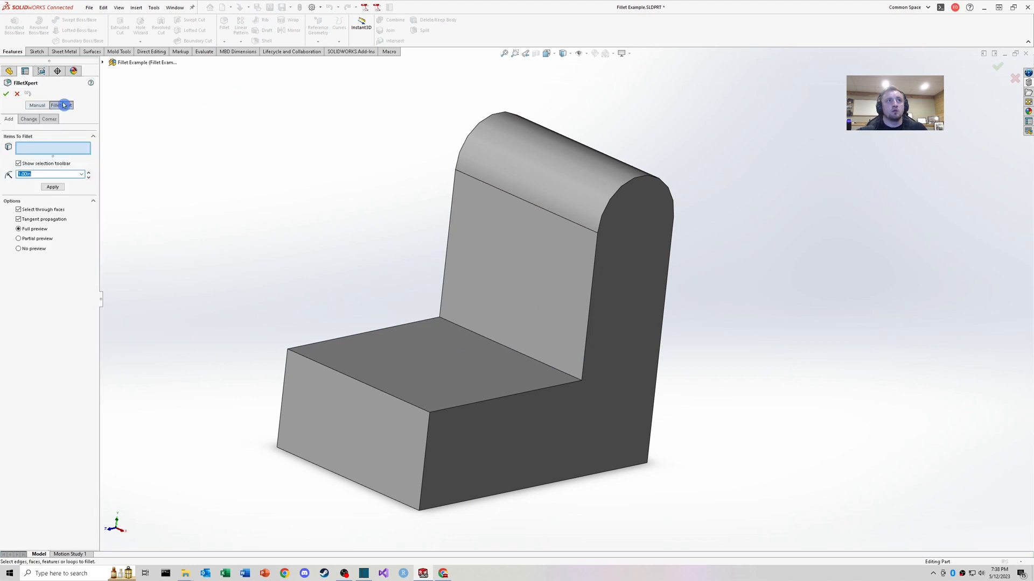
{"action": "mouse_move", "coordinate": [403, 291]}
{"action": "middle_mouse_down"}
{"action": "mouse_move", "coordinate": [431, 275]}
{"action": "mouse_move", "coordinate": [405, 298]}
{"action": "middle_mouse_up"}
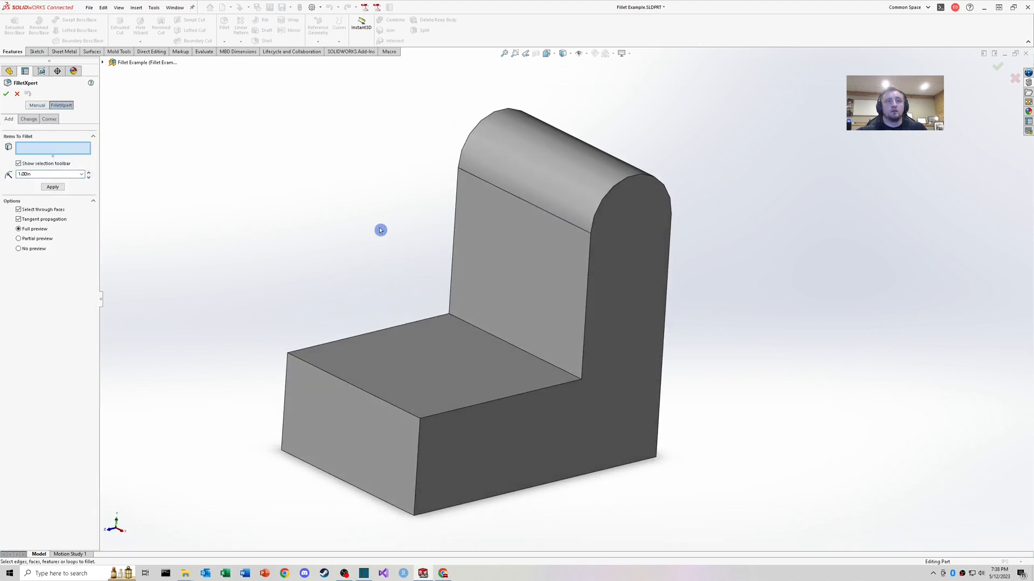
{"action": "middle_click_drag", "start_coordinate": [381, 228], "coordinate": [399, 249]}
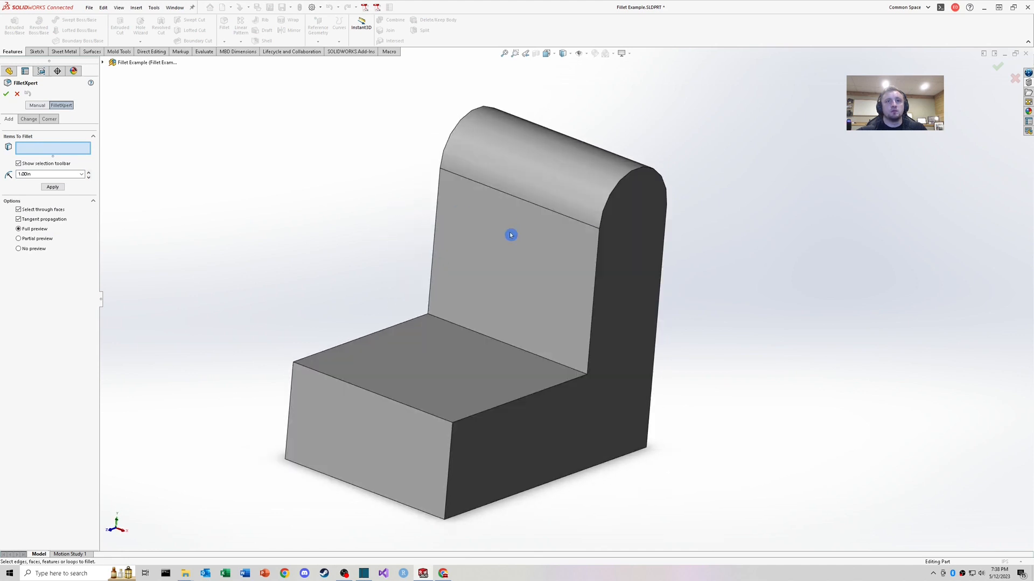
{"action": "middle_click_drag", "start_coordinate": [456, 291], "coordinate": [468, 281]}
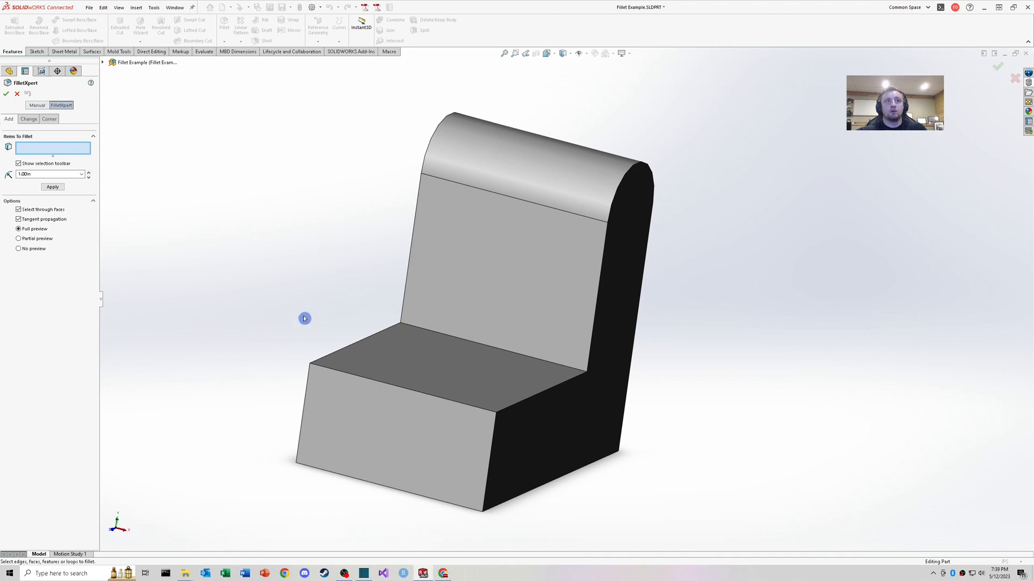
{"action": "mouse_move", "coordinate": [282, 264]}
{"action": "middle_mouse_down"}
{"action": "mouse_move", "coordinate": [307, 268]}
{"action": "mouse_move", "coordinate": [296, 272]}
{"action": "middle_mouse_up"}
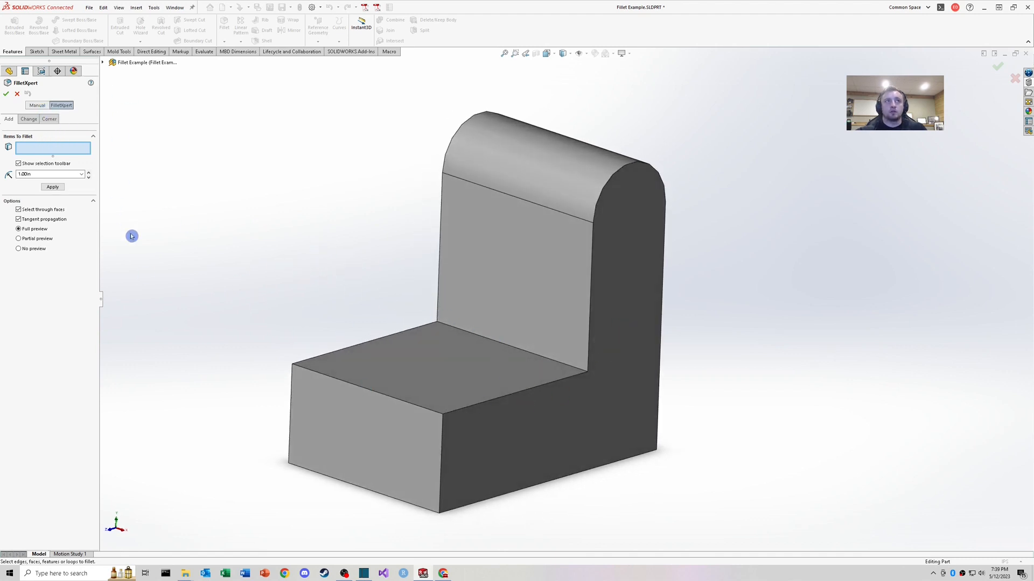
- Fillet the lower block's front and two side top edges with a 0.50 in radius in FilletXpert
{"action": "left_click", "coordinate": [372, 395]}
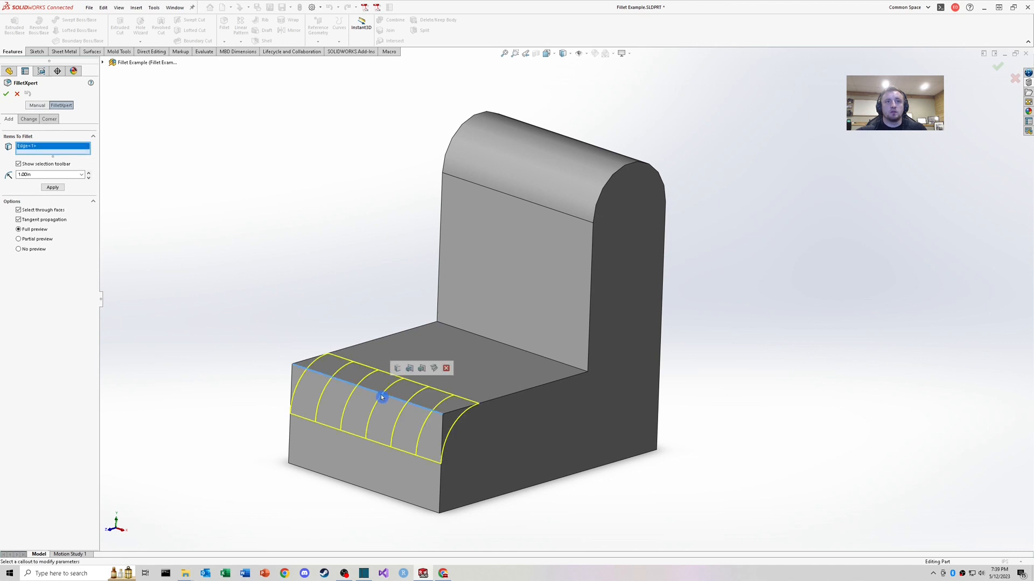
{"action": "left_click", "coordinate": [376, 341]}
{"action": "left_click", "coordinate": [515, 399]}
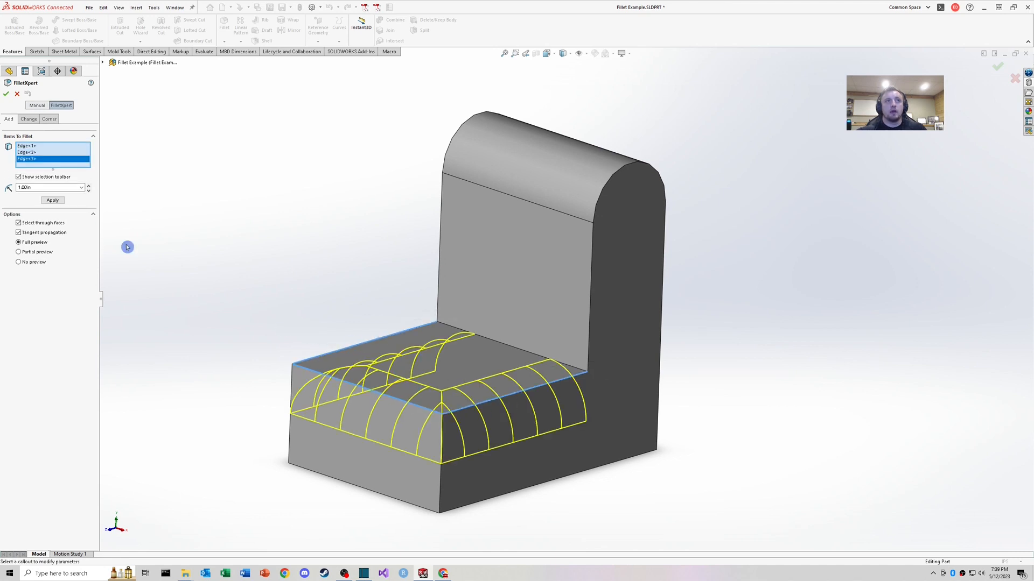
{"action": "left_click_drag", "start_coordinate": [55, 187], "coordinate": [13, 194]}
{"action": "type", "text": ".5"}
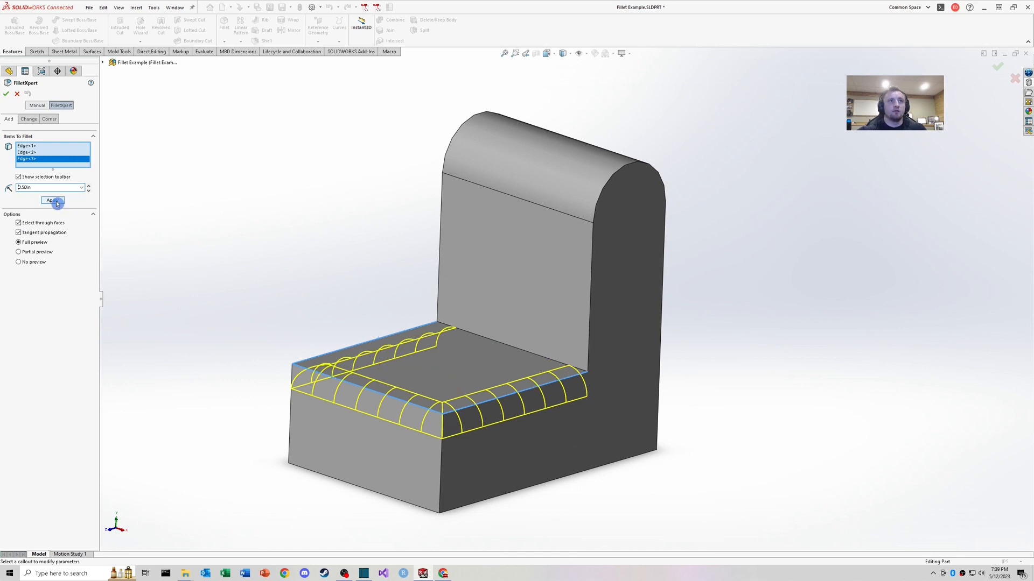
{"action": "left_click", "coordinate": [52, 200]}
{"action": "left_click", "coordinate": [107, 64]}
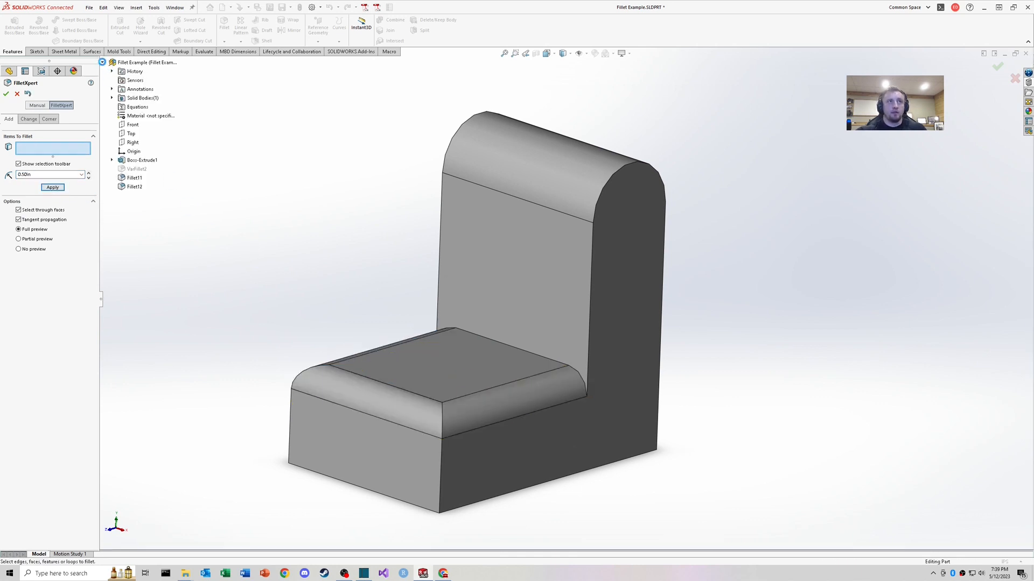
{"action": "left_click", "coordinate": [134, 188]}
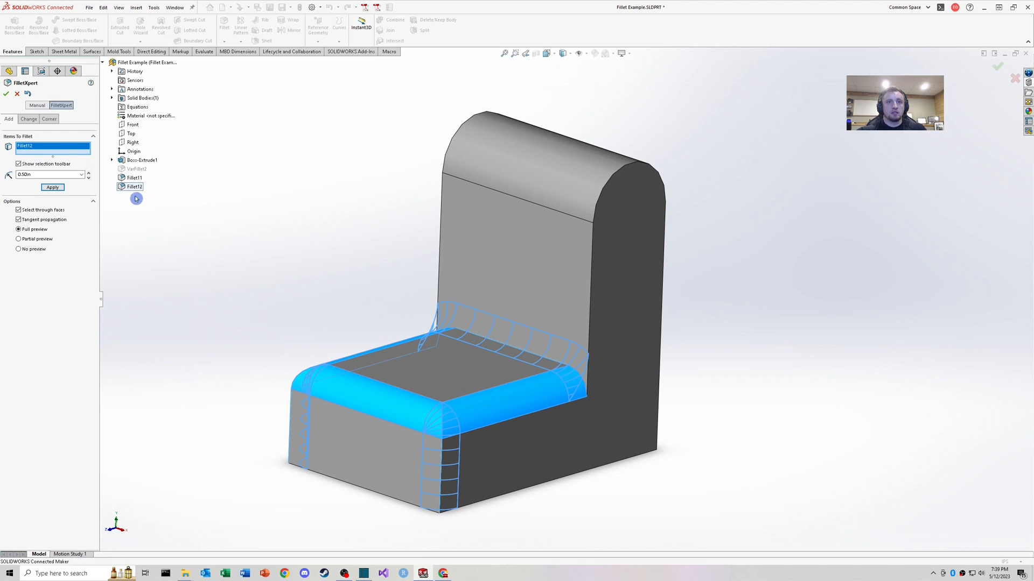
{"action": "key", "text": "Escape"}
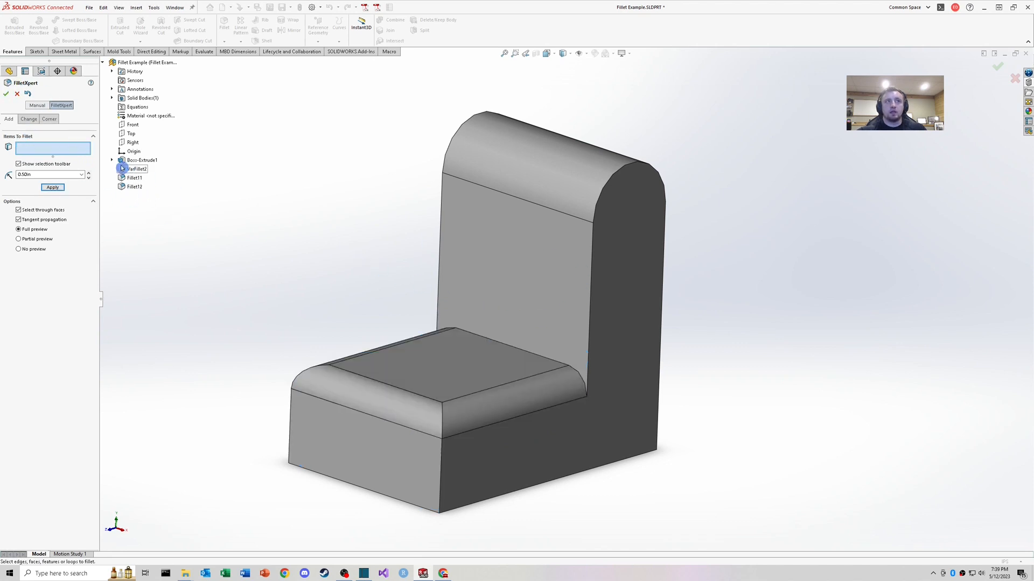
- Fillet the upright's two front side edges at 0.25 in and the inner edge where it meets the lower block at 1.00 in
{"action": "left_click", "coordinate": [46, 175]}
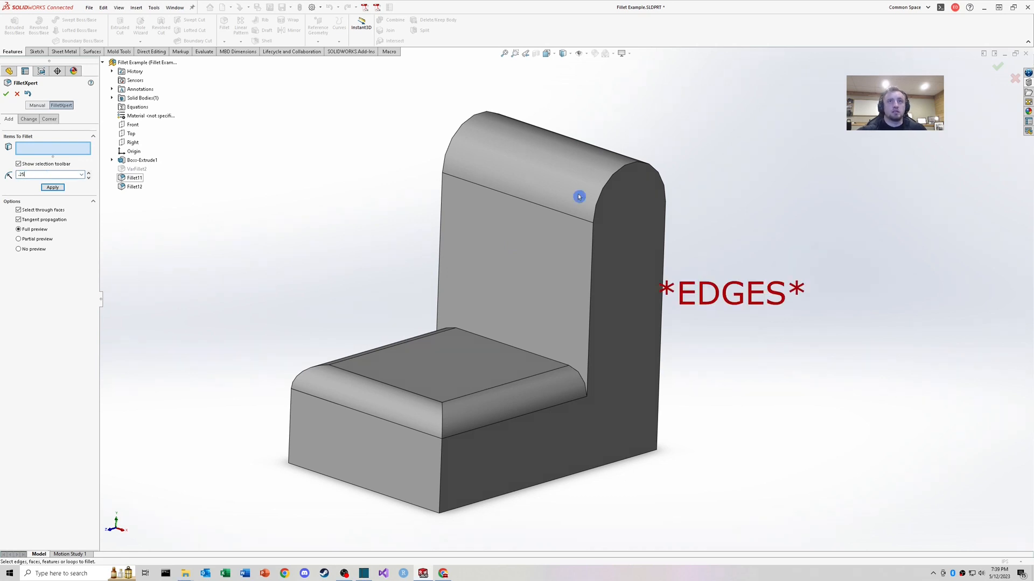
{"action": "left_click", "coordinate": [592, 272]}
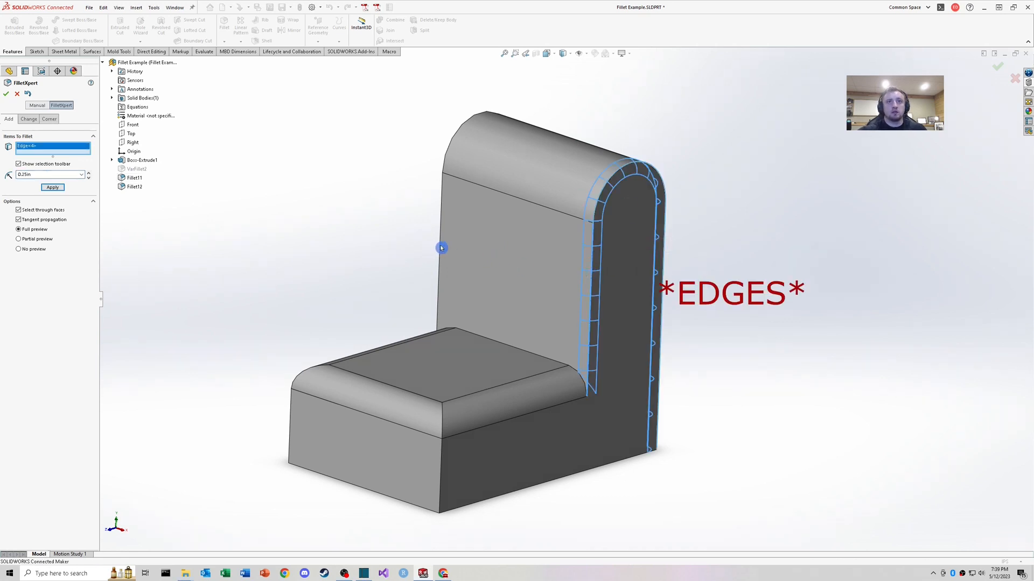
{"action": "left_click", "coordinate": [441, 246]}
{"action": "mouse_move", "coordinate": [418, 249]}
{"action": "middle_mouse_down"}
{"action": "mouse_move", "coordinate": [436, 249]}
{"action": "mouse_move", "coordinate": [418, 248]}
{"action": "middle_mouse_up"}
{"action": "left_click", "coordinate": [52, 187]}
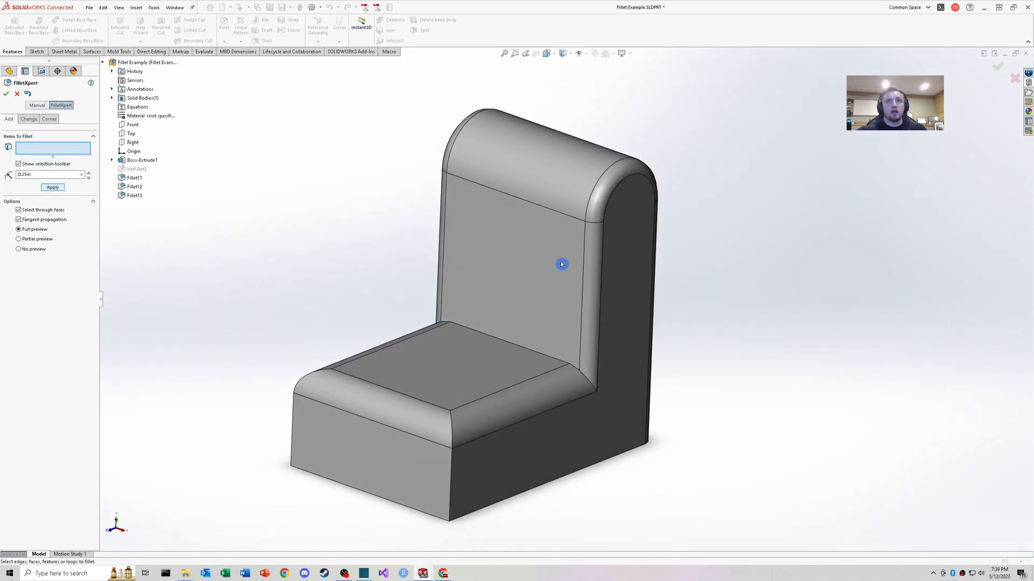
{"action": "middle_click_drag", "start_coordinate": [561, 263], "coordinate": [522, 264]}
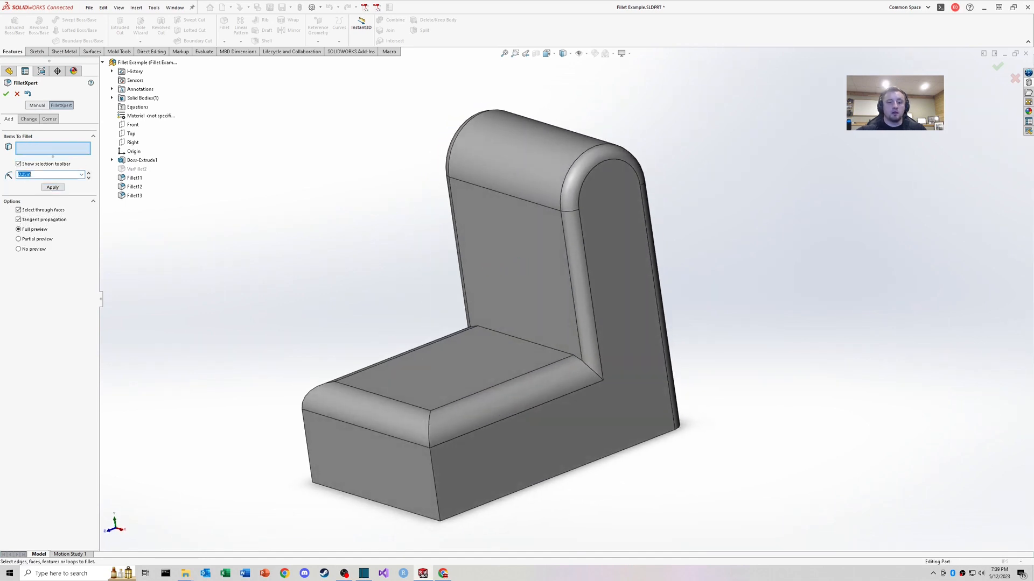
{"action": "left_click", "coordinate": [546, 349]}
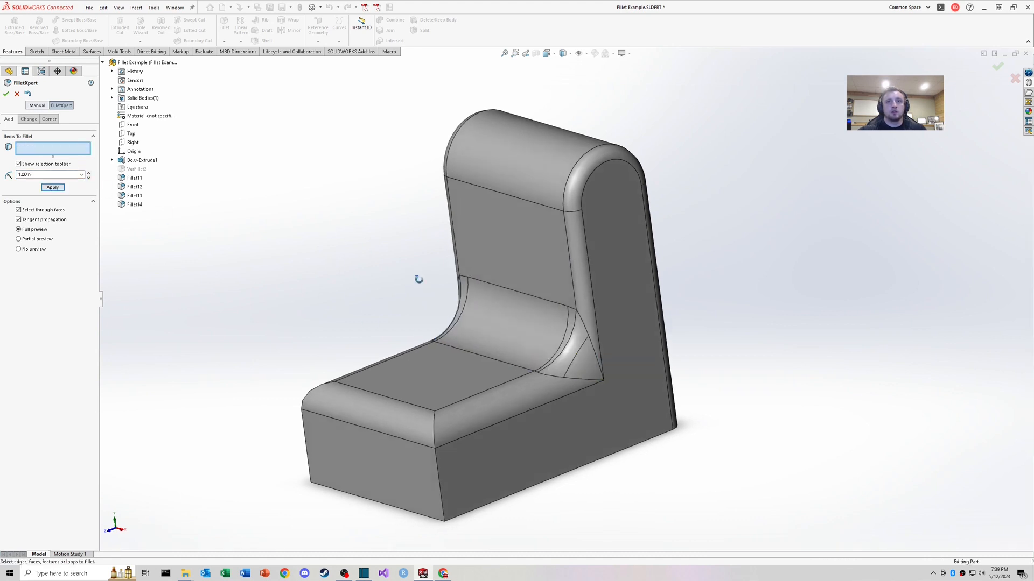
- Resize the 0.25 in fillet on the upright's near side edge to 0.50 in through FilletXpert's Change mode
{"action": "middle_click_drag", "start_coordinate": [417, 280], "coordinate": [448, 282]}
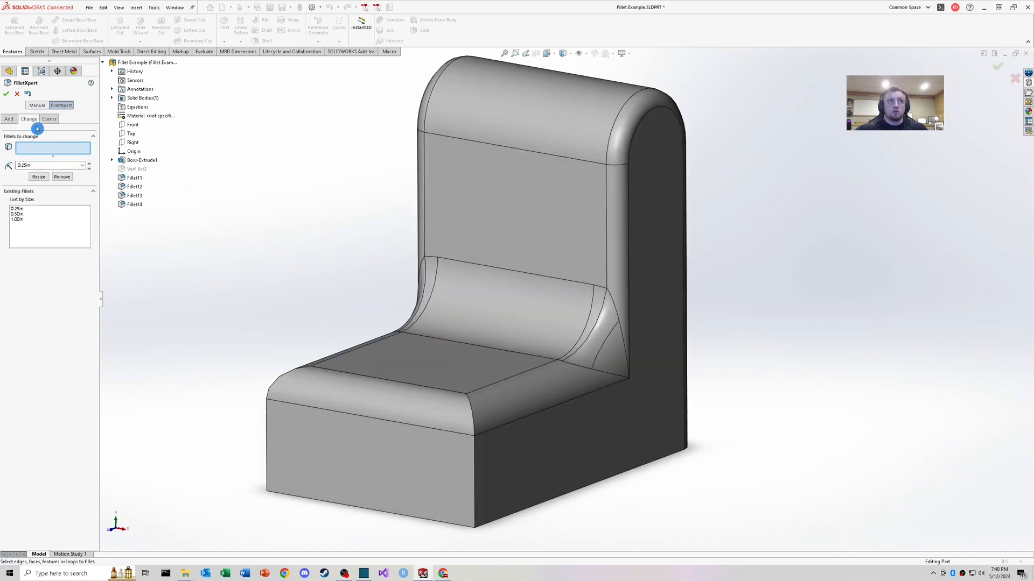
{"action": "left_click", "coordinate": [606, 239]}
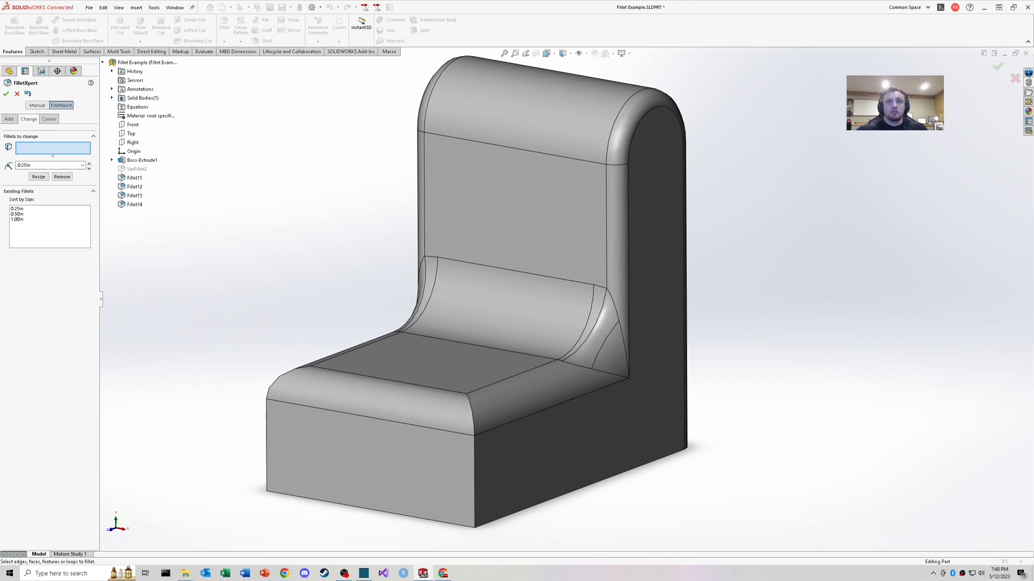
{"action": "left_click", "coordinate": [616, 226]}
{"action": "left_click", "coordinate": [28, 215]}
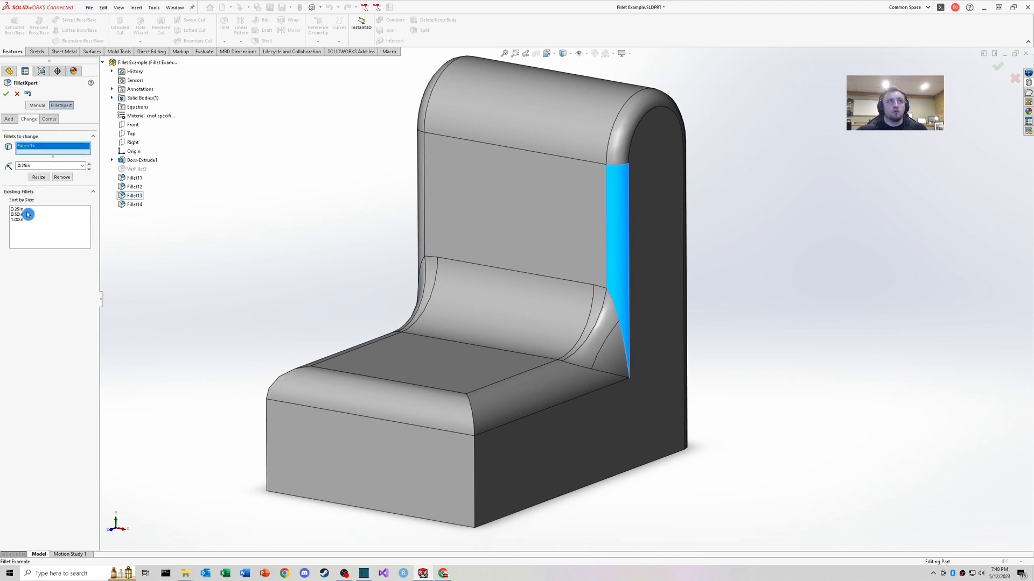
{"action": "double_click", "coordinate": [33, 166]}
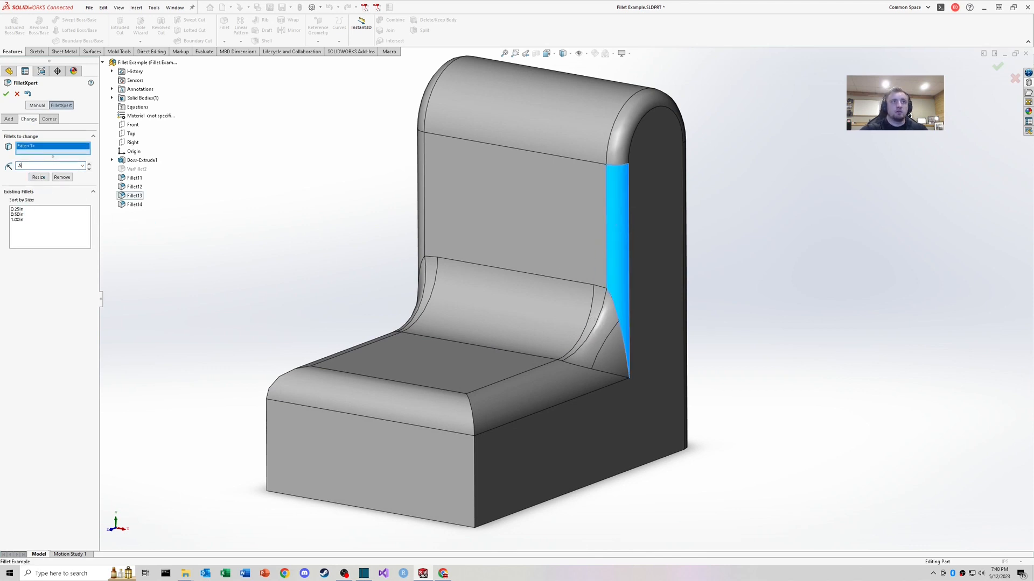
{"action": "left_click", "coordinate": [38, 177]}
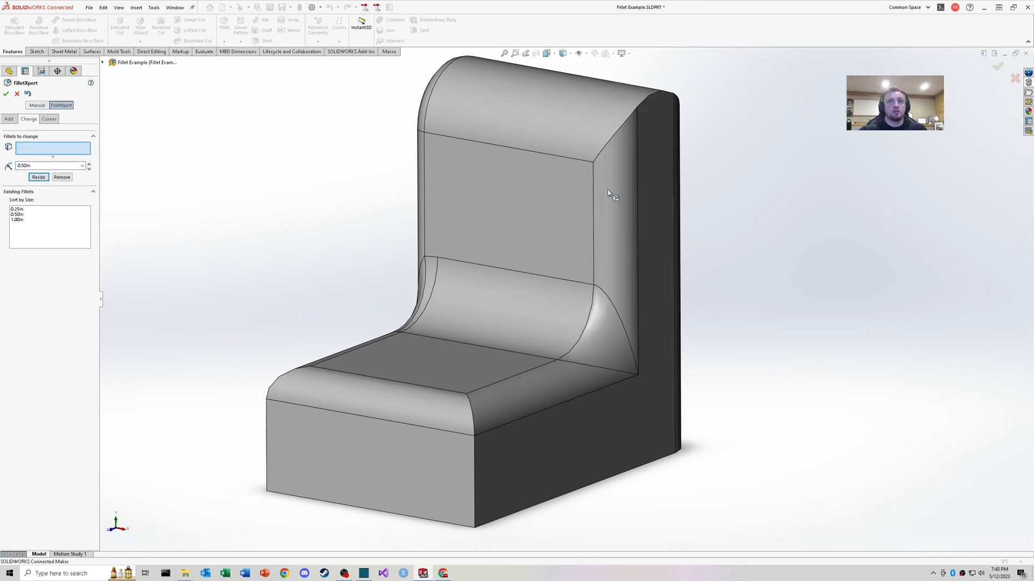
{"action": "middle_click_drag", "start_coordinate": [608, 192], "coordinate": [587, 194]}
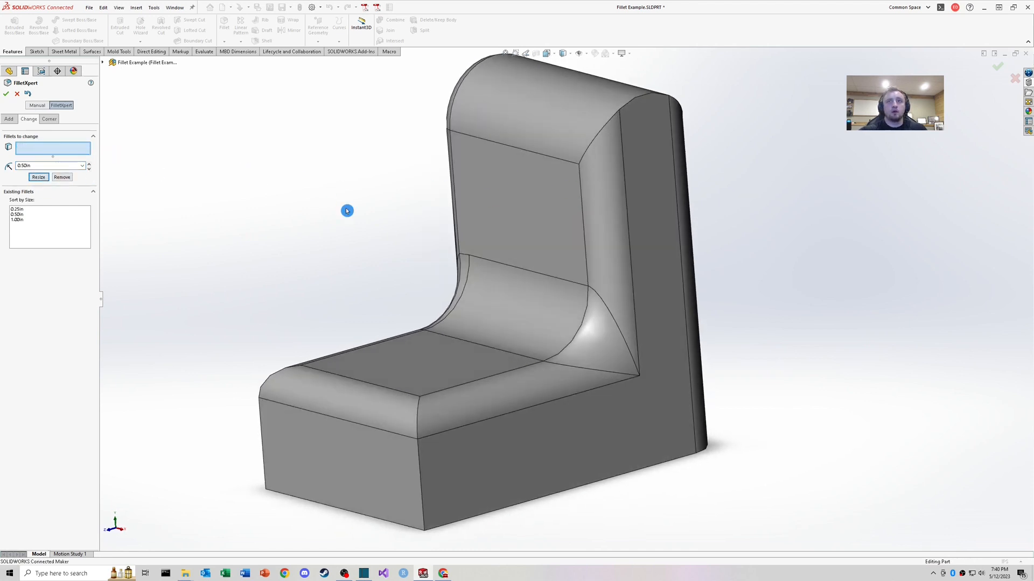
- Show the alternatives for the corner face where the upright, inner and lower block fillets meet, compare them, and select the first
{"action": "left_click", "coordinate": [49, 119]}
{"action": "middle_click_drag", "start_coordinate": [398, 261], "coordinate": [361, 267]}
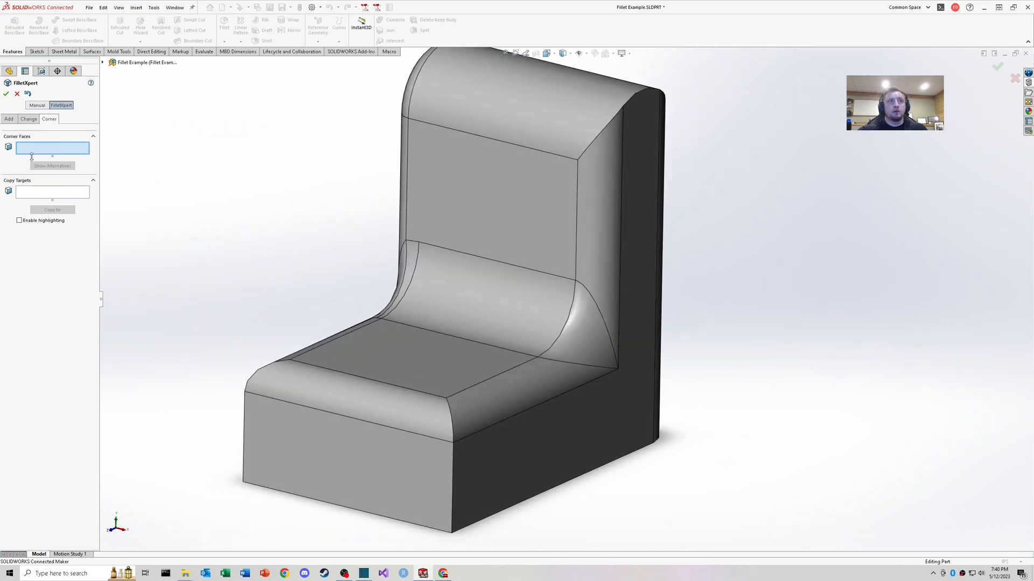
{"action": "left_click", "coordinate": [457, 316]}
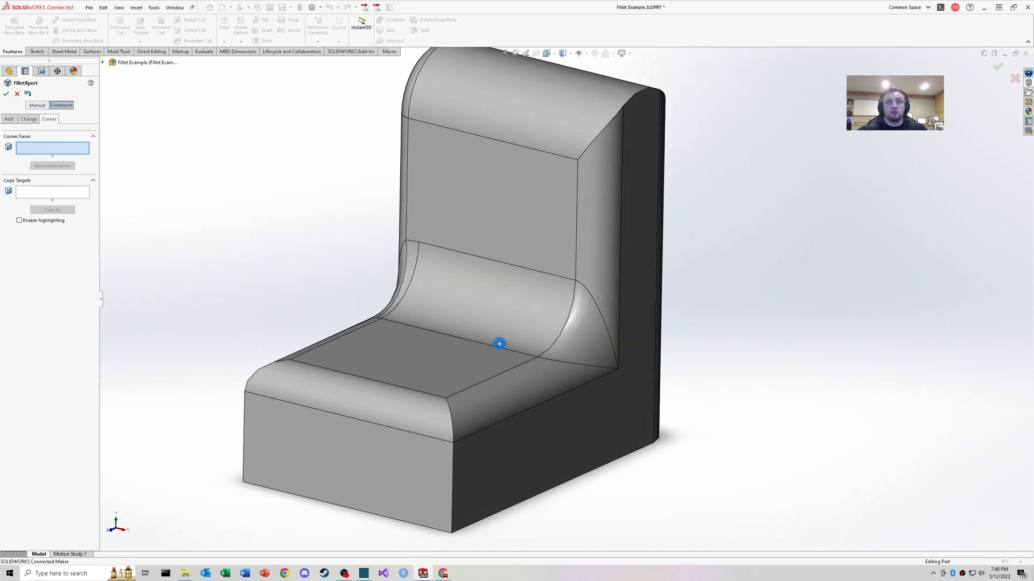
{"action": "left_click", "coordinate": [588, 330]}
{"action": "left_click", "coordinate": [58, 169]}
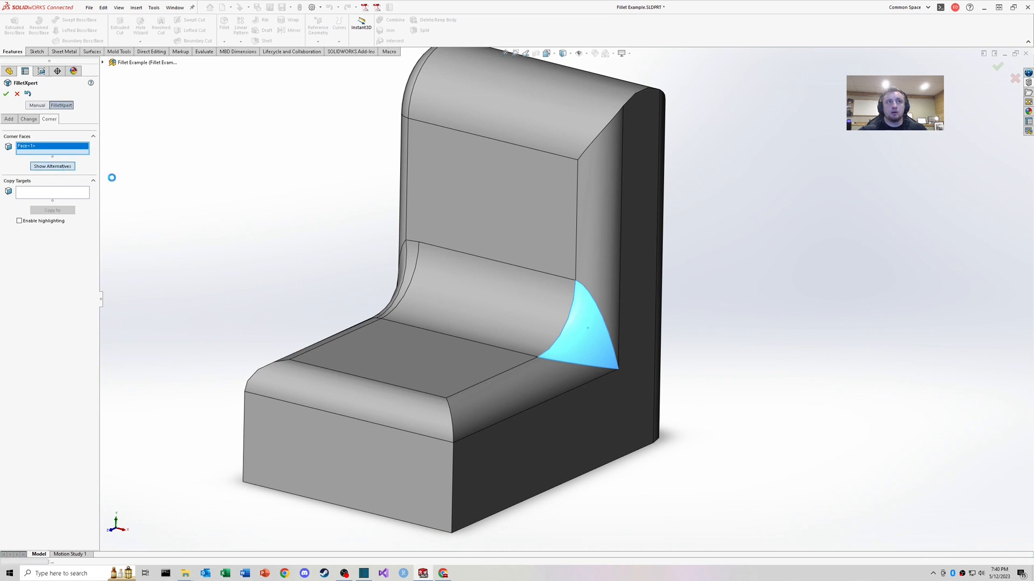
{"action": "left_click", "coordinate": [168, 123]}
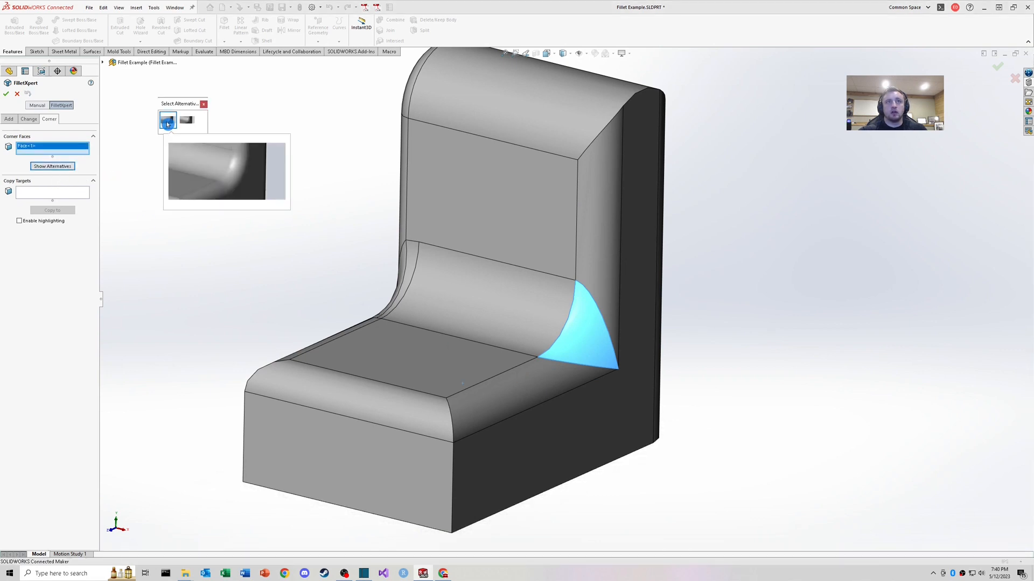
{"action": "left_click", "coordinate": [190, 122]}
{"action": "left_click", "coordinate": [164, 123]}
{"action": "left_click", "coordinate": [189, 121]}
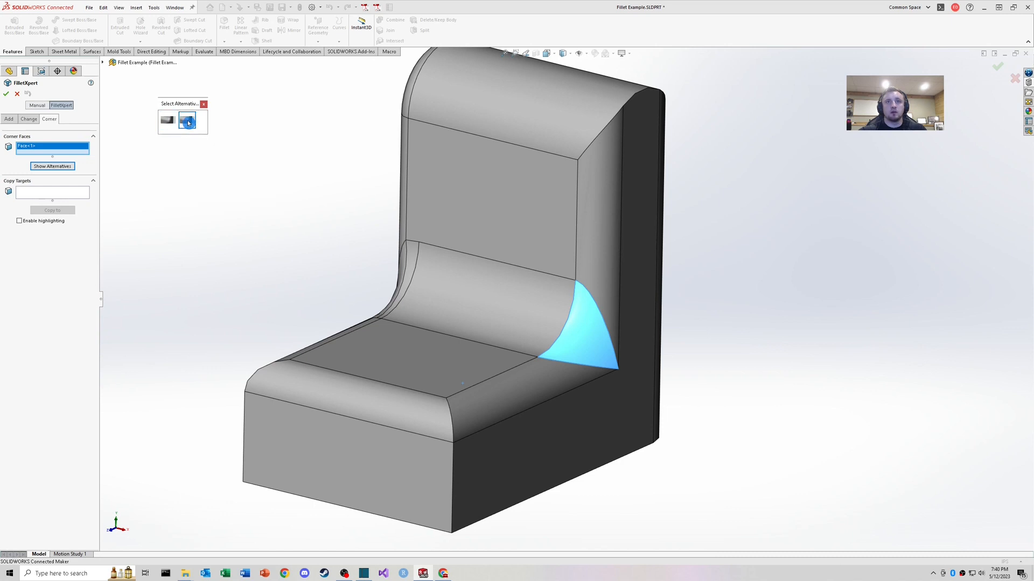
{"action": "left_click", "coordinate": [167, 123]}
{"action": "left_click", "coordinate": [167, 123]}
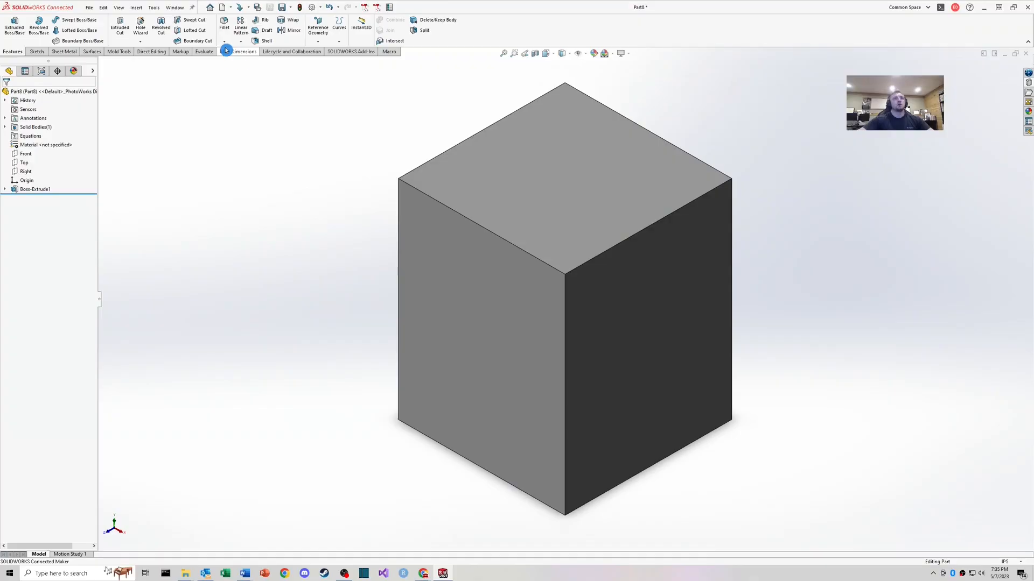
- Start a 0.50 in symmetric constant-size fillet on all twelve edges of the rectangular block
{"action": "left_click", "coordinate": [224, 41]}
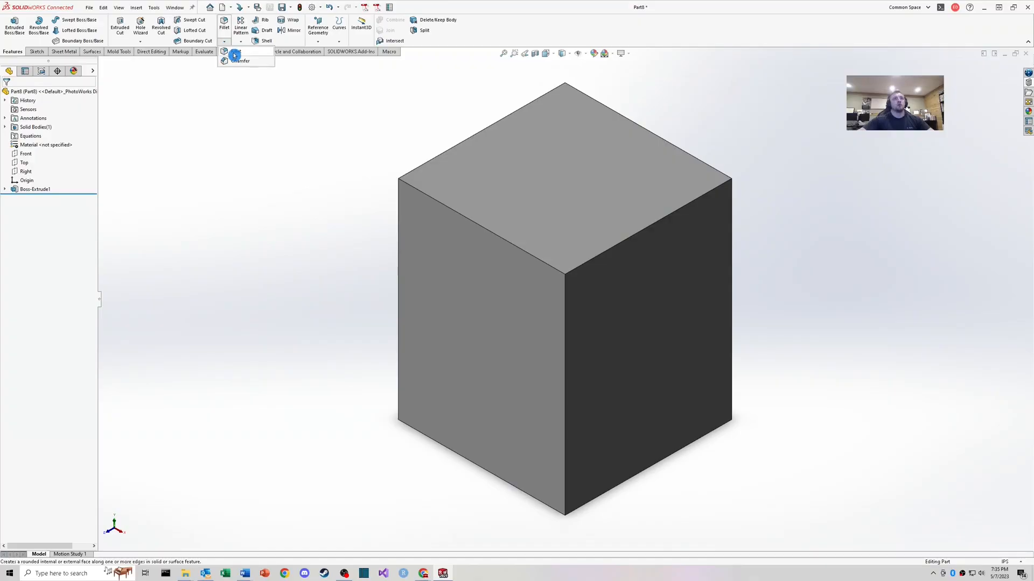
{"action": "left_click", "coordinate": [234, 54]}
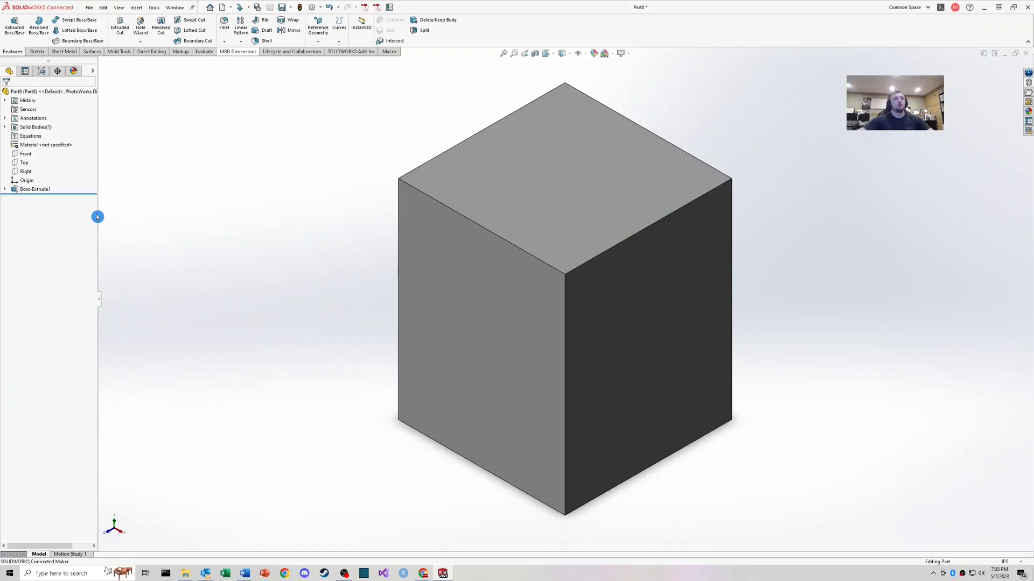
{"action": "left_click", "coordinate": [483, 230]}
{"action": "left_click", "coordinate": [499, 193]}
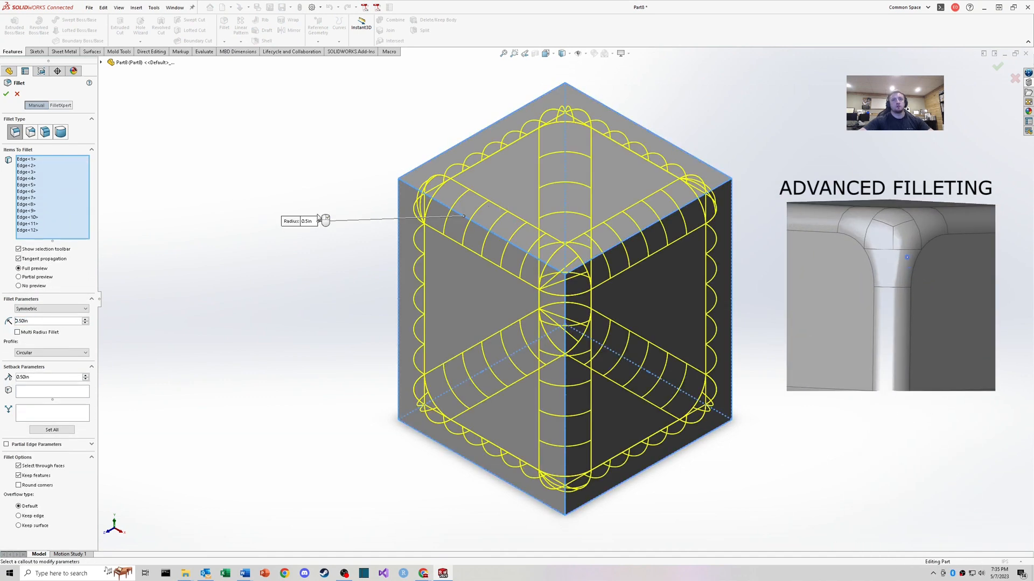
- Enable multi radius fillet so each edge of the block gets its own radius
{"action": "scroll", "coordinate": [507, 291], "scroll_direction": "up", "scroll_amount": 2}
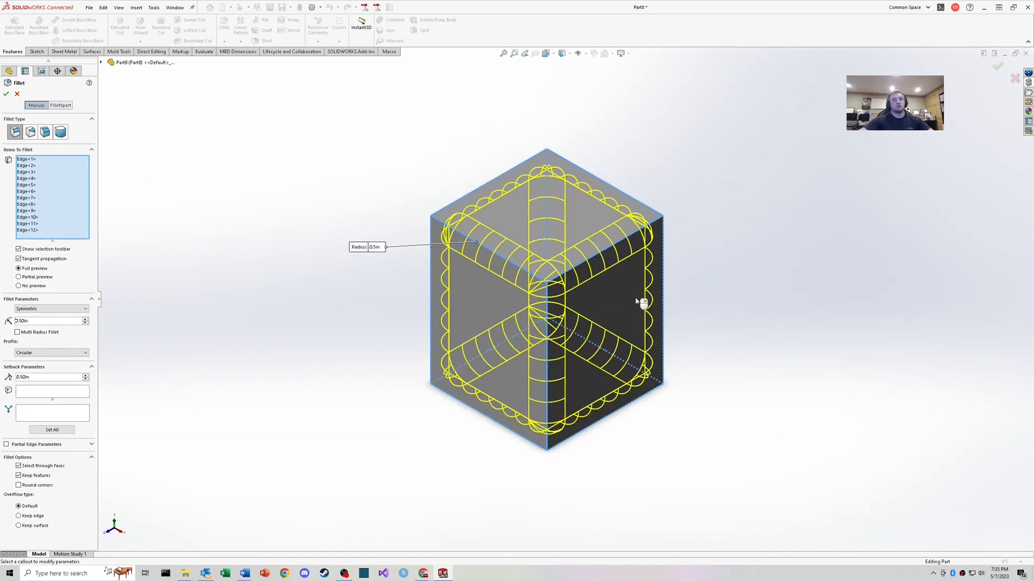
{"action": "scroll", "coordinate": [642, 302], "scroll_direction": "down", "scroll_amount": 1}
{"action": "middle_click_drag", "start_coordinate": [446, 314], "coordinate": [312, 219]}
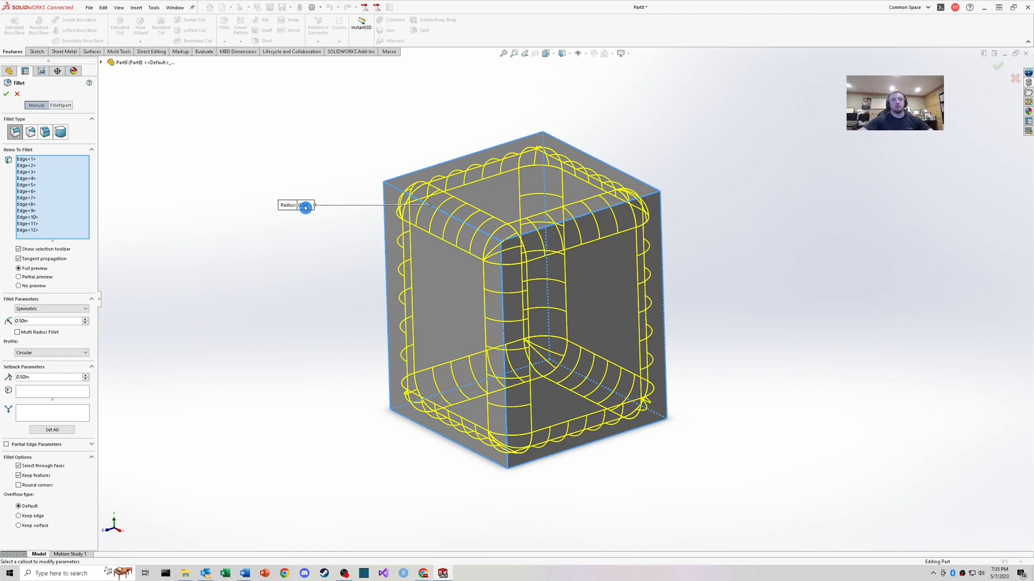
{"action": "middle_click_drag", "start_coordinate": [395, 284], "coordinate": [402, 259]}
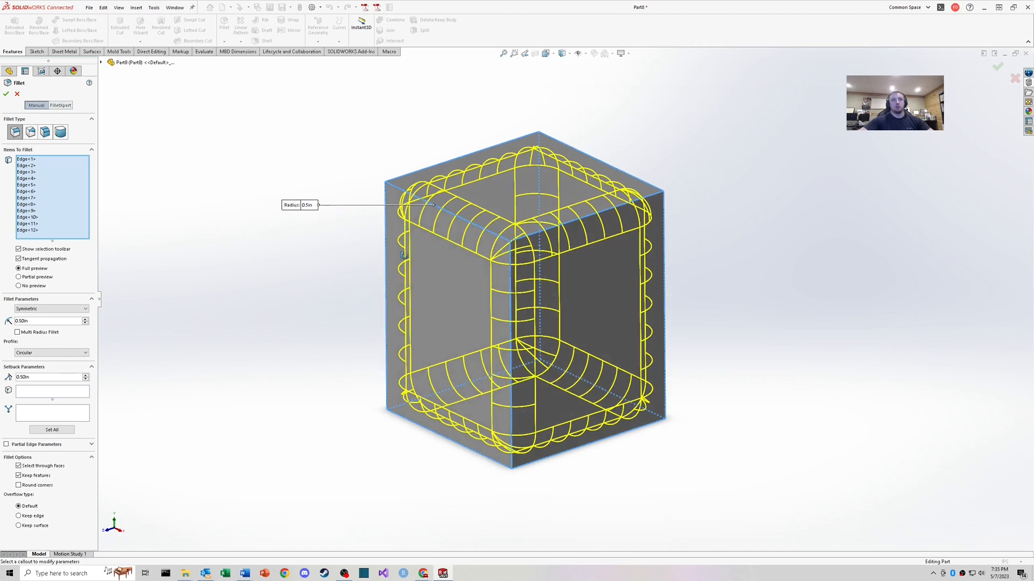
{"action": "left_click", "coordinate": [18, 333]}
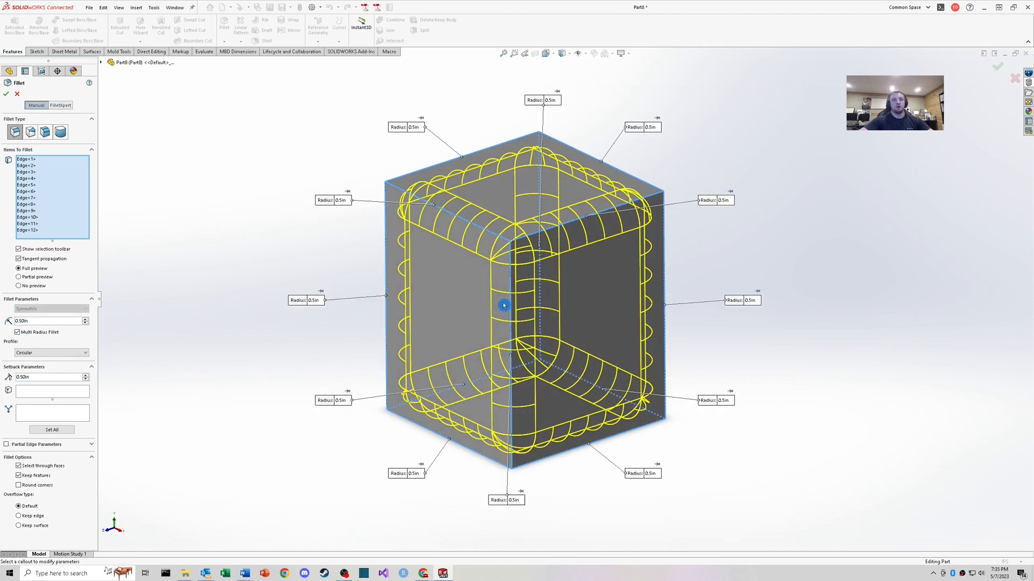
{"action": "scroll", "coordinate": [503, 302], "scroll_direction": "up", "scroll_amount": 2}
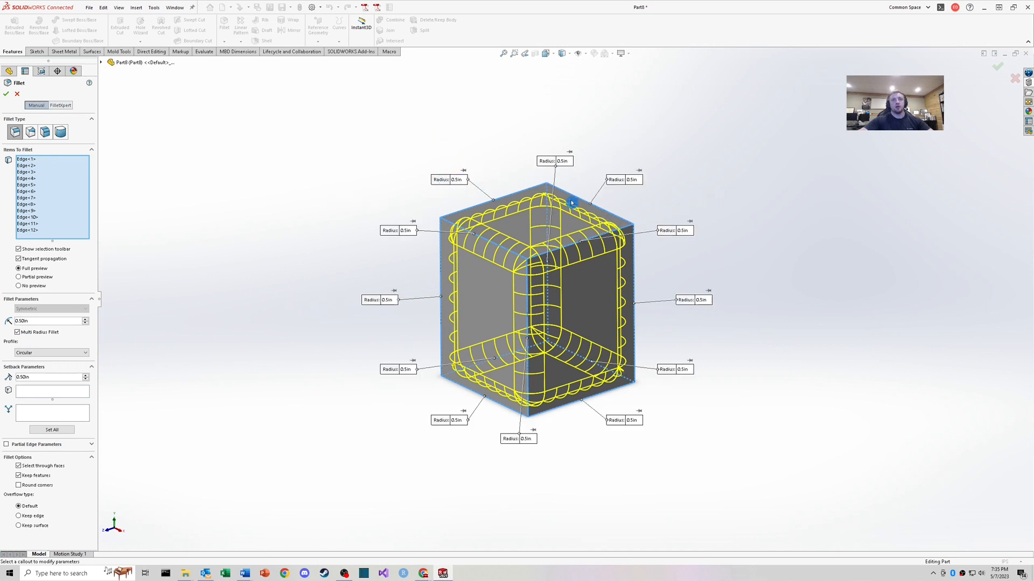
- Set the fillet radius of the block's two front bottom edges to 1 in
{"action": "left_click", "coordinate": [458, 421]}
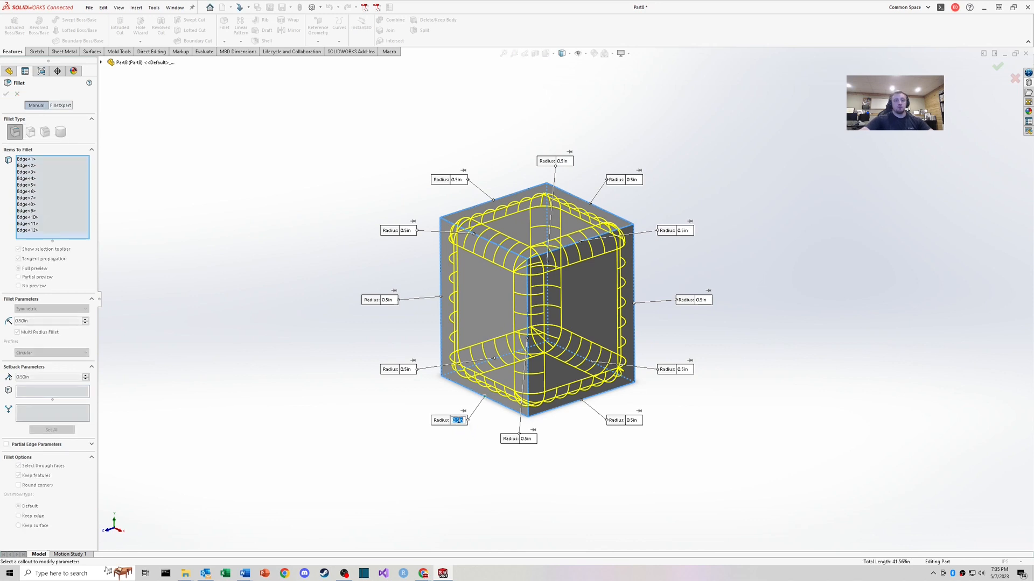
{"action": "key", "text": "Return"}
{"action": "left_click", "coordinate": [634, 421]}
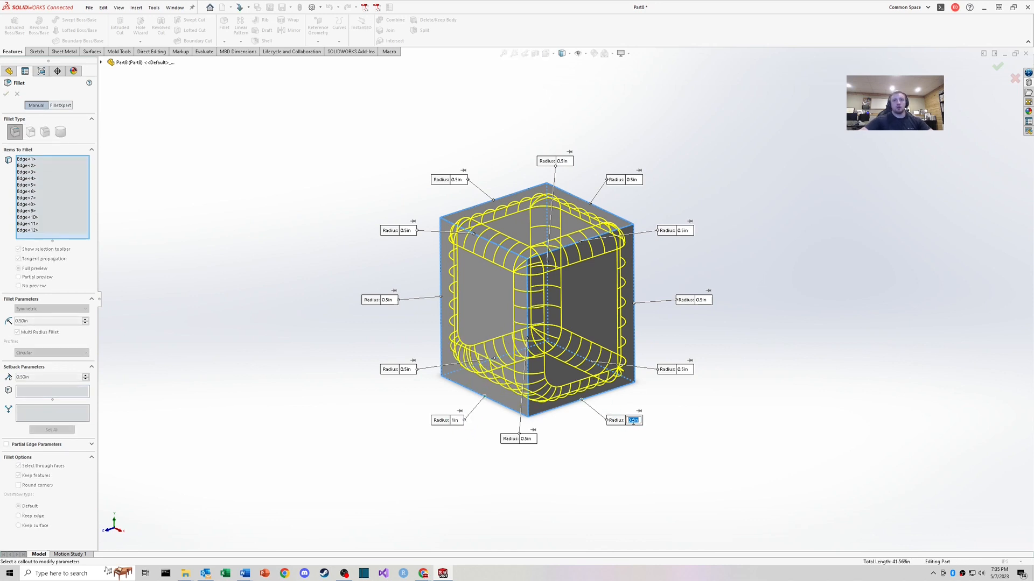
{"action": "type", "text": "1"}
{"action": "key", "text": "Return"}
- Set the fillet radius of the block's two rear bottom edges to 1 in
{"action": "middle_click_drag", "start_coordinate": [657, 385], "coordinate": [673, 386]}
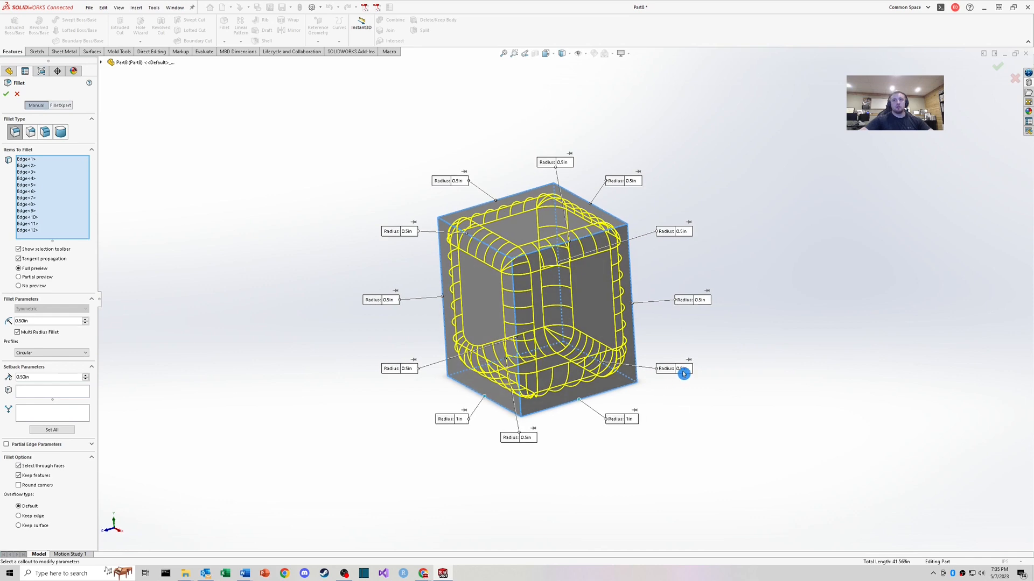
{"action": "left_click", "coordinate": [683, 371]}
{"action": "type", "text": "1"}
{"action": "key", "text": "Return"}
{"action": "middle_click_drag", "start_coordinate": [499, 360], "coordinate": [524, 306]}
{"action": "left_click", "coordinate": [407, 370]}
{"action": "type", "text": "1"}
{"action": "key", "text": "Return"}
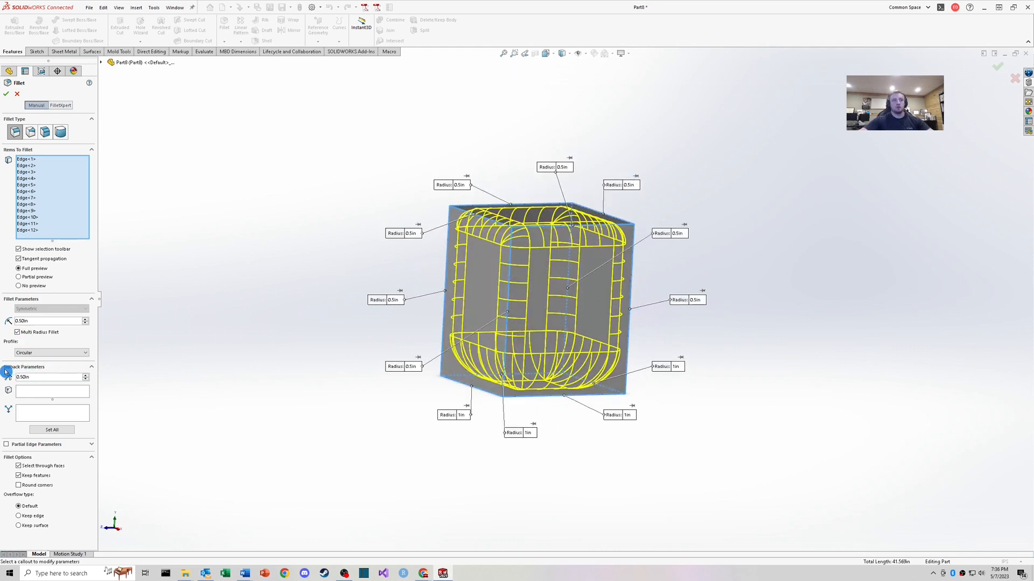
- Pick the near upper corner vertex of the block as the fillet's setback vertex
{"action": "middle_click_drag", "start_coordinate": [460, 274], "coordinate": [547, 273]}
{"action": "scroll", "coordinate": [583, 267], "scroll_direction": "down", "scroll_amount": 5}
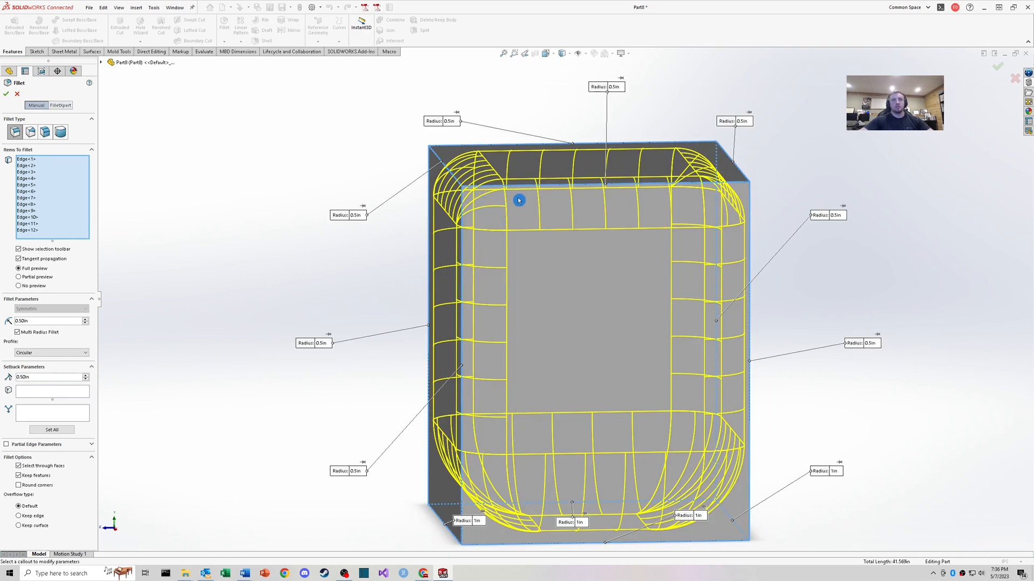
{"action": "mouse_move", "coordinate": [518, 201]}
{"action": "middle_mouse_down"}
{"action": "mouse_move", "coordinate": [573, 225]}
{"action": "mouse_move", "coordinate": [510, 222]}
{"action": "mouse_move", "coordinate": [469, 240]}
{"action": "mouse_move", "coordinate": [530, 214]}
{"action": "middle_mouse_up"}
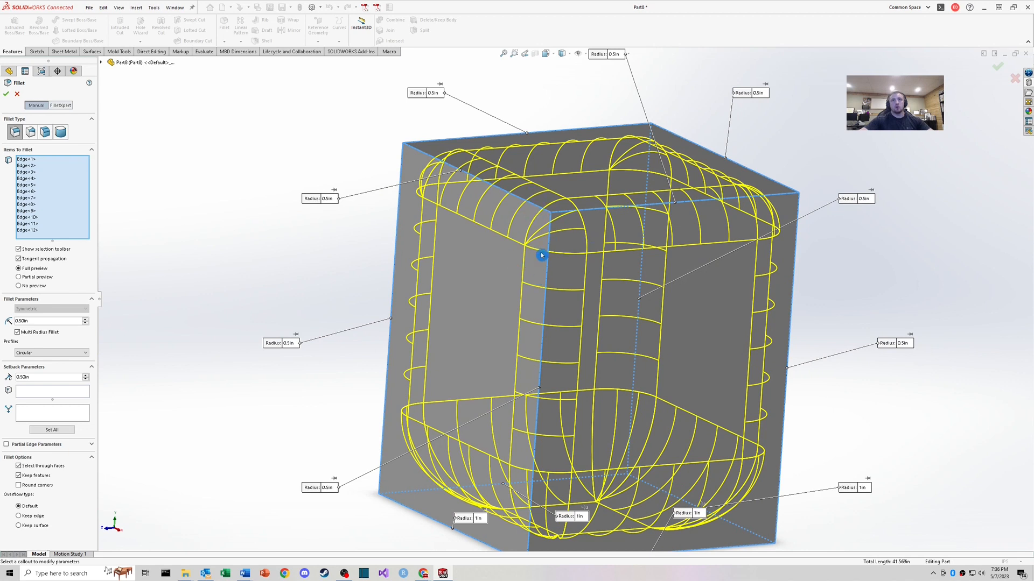
{"action": "left_click", "coordinate": [43, 390]}
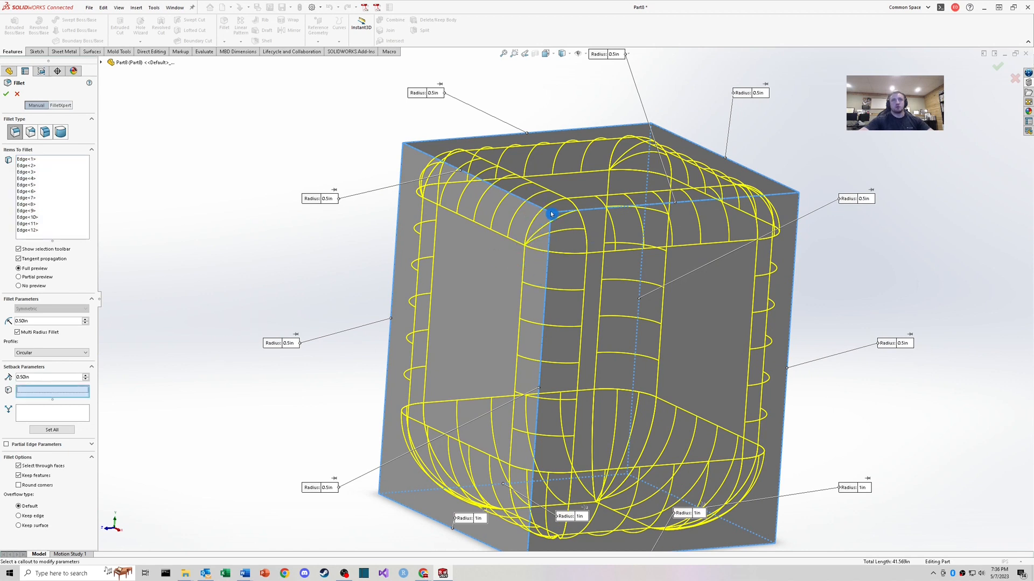
{"action": "left_click", "coordinate": [552, 216]}
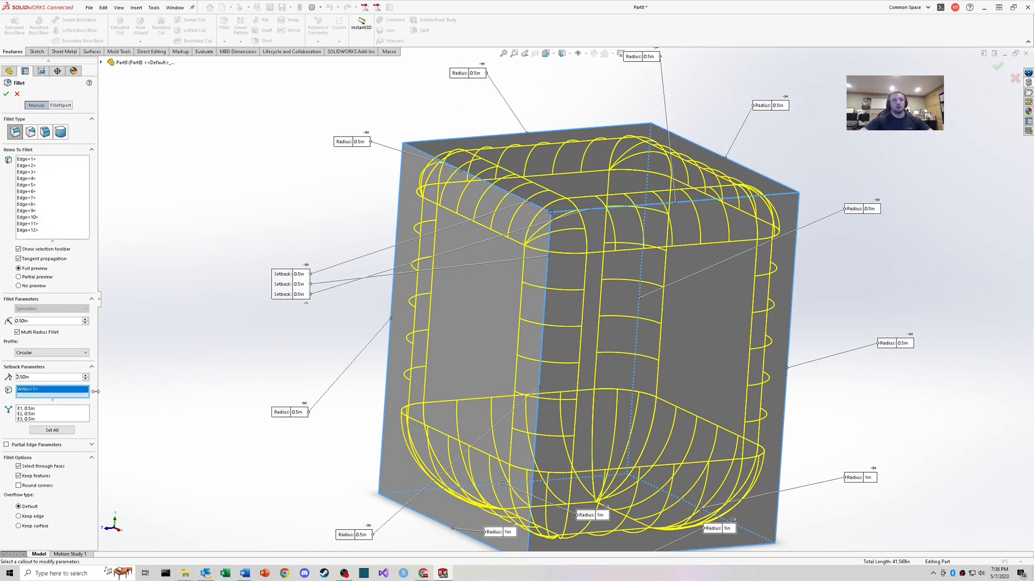
- Apply the 0.50 in setback distance to all three edges meeting at the selected upper corner
{"action": "left_click", "coordinate": [34, 414]}
{"action": "scroll", "coordinate": [554, 224], "scroll_direction": "down", "scroll_amount": 5}
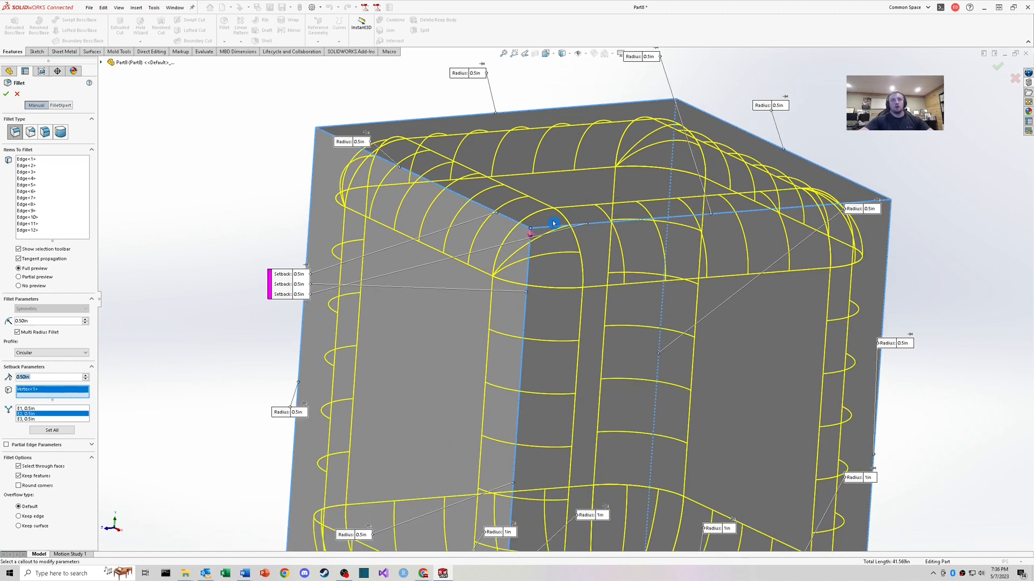
{"action": "left_click", "coordinate": [29, 408]}
{"action": "left_click", "coordinate": [35, 414]}
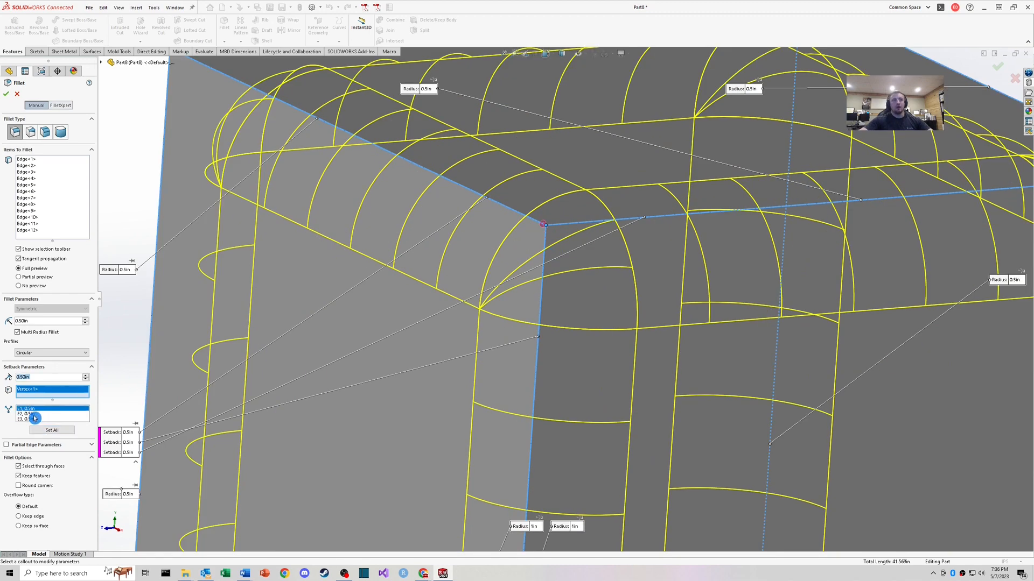
{"action": "left_click", "coordinate": [34, 420]}
{"action": "left_click", "coordinate": [39, 428]}
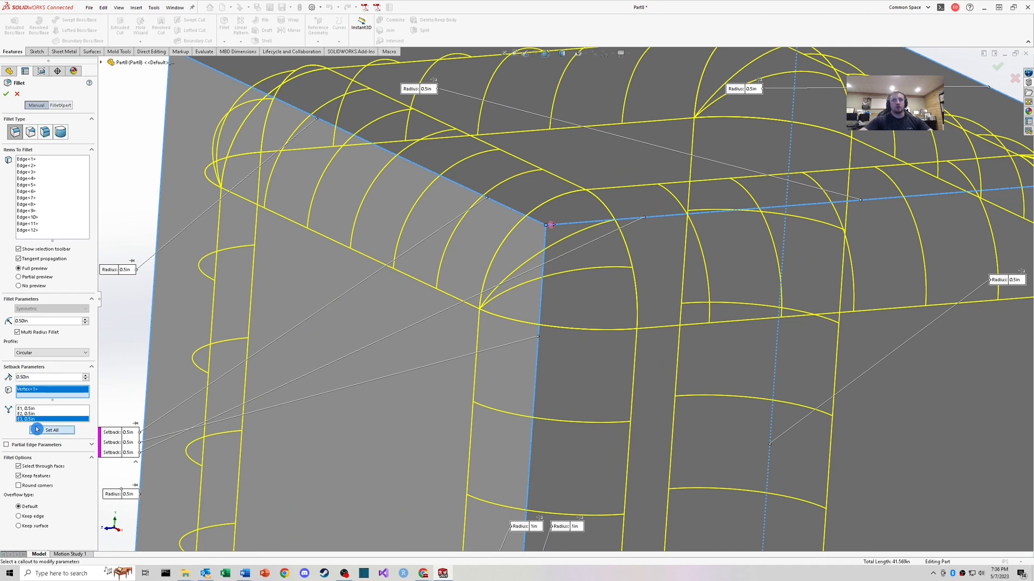
- Set the setback distance to 1 in on all three edges of the upper corner and complete the fillet
{"action": "left_click", "coordinate": [36, 410]}
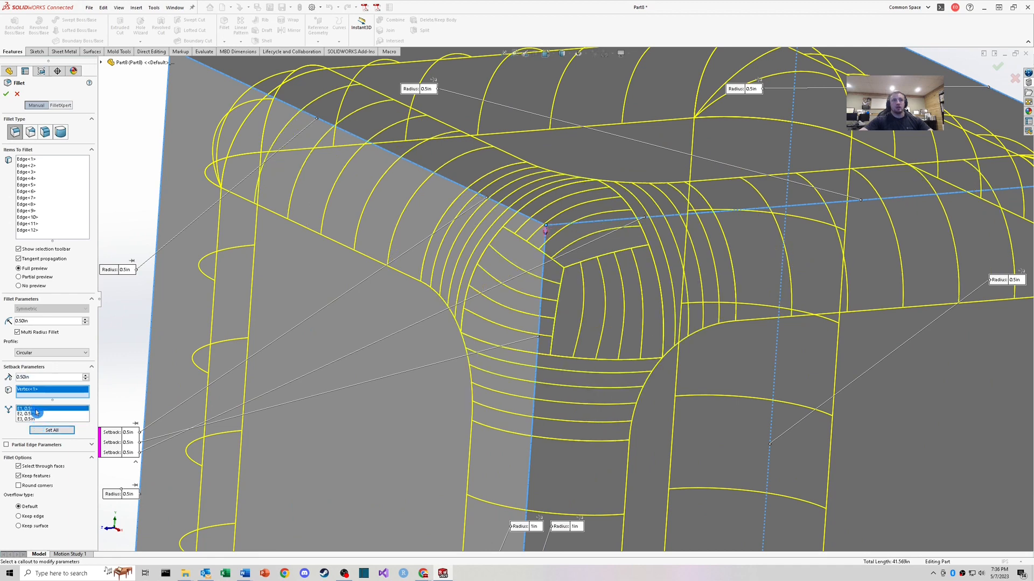
{"action": "middle_click_drag", "start_coordinate": [559, 319], "coordinate": [527, 319]}
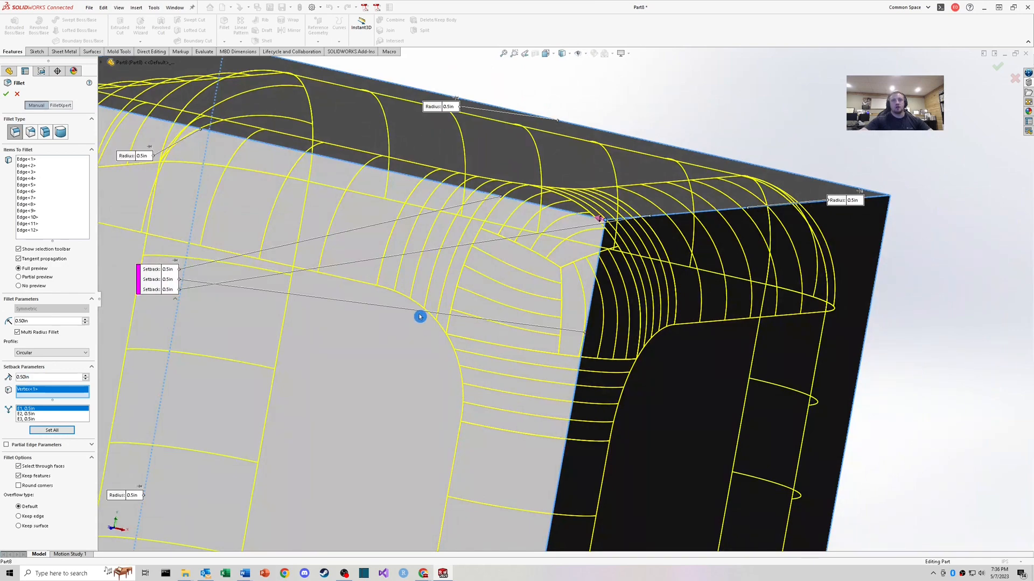
{"action": "middle_click_drag", "start_coordinate": [420, 317], "coordinate": [535, 370]}
{"action": "double_click", "coordinate": [46, 379]}
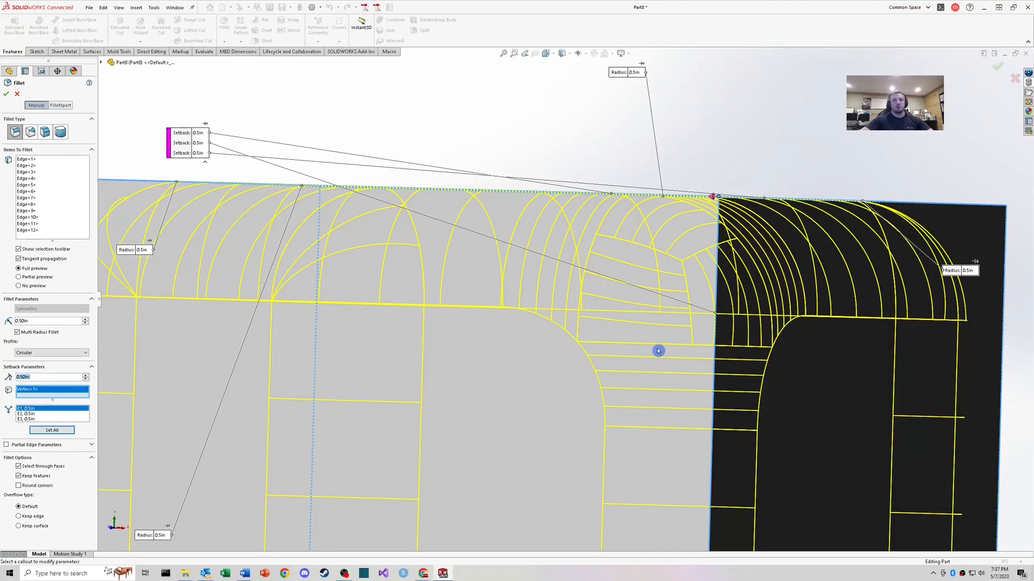
{"action": "middle_click_drag", "start_coordinate": [658, 351], "coordinate": [671, 357]}
{"action": "scroll", "coordinate": [671, 357], "scroll_direction": "up", "scroll_amount": 2}
{"action": "scroll", "coordinate": [603, 333], "scroll_direction": "up", "scroll_amount": 3}
{"action": "scroll", "coordinate": [588, 329], "scroll_direction": "down", "scroll_amount": 3}
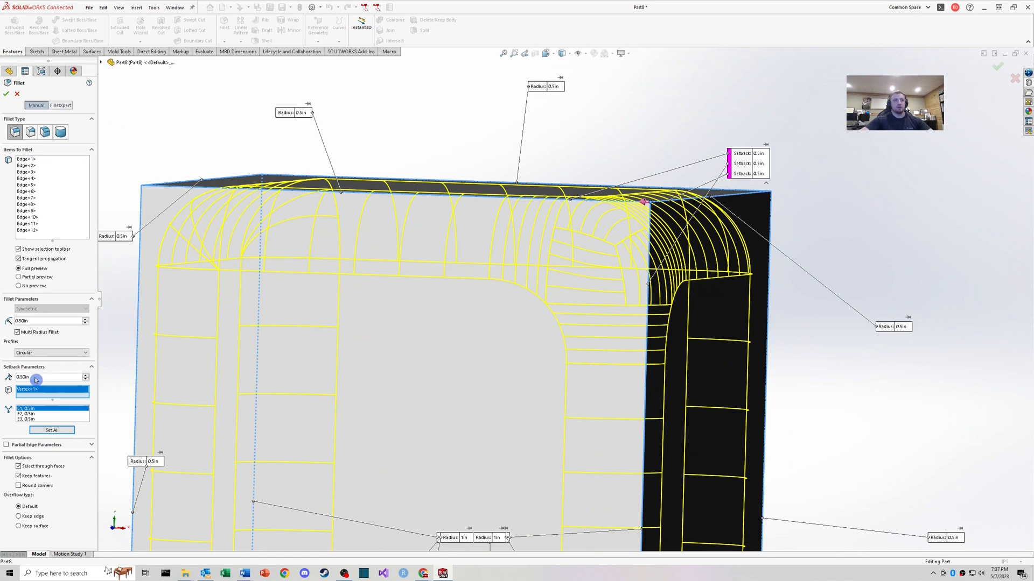
{"action": "type", "text": "1"}
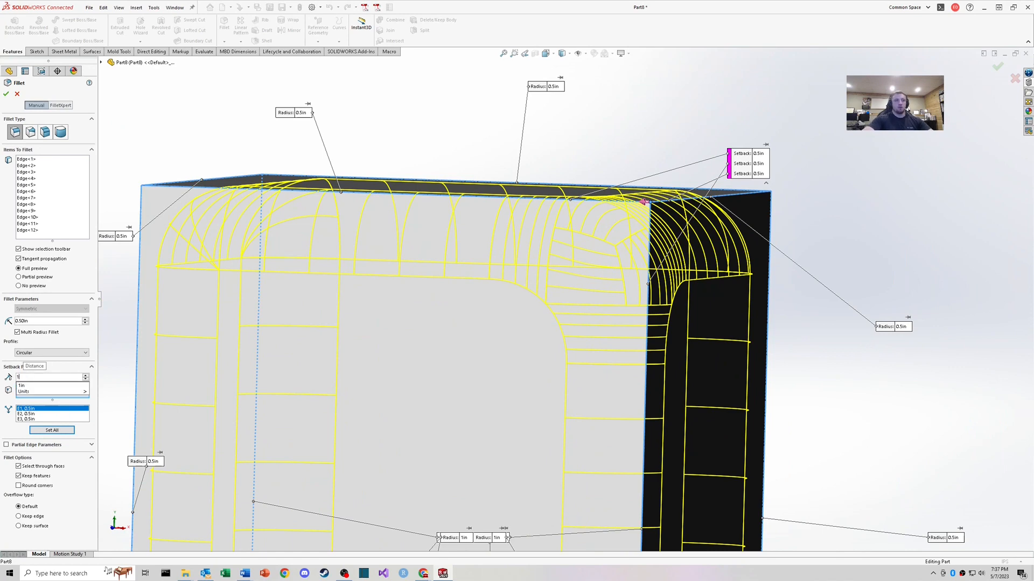
{"action": "key", "text": "Return"}
{"action": "scroll", "coordinate": [581, 331], "scroll_direction": "down", "scroll_amount": 2}
{"action": "middle_click_drag", "start_coordinate": [544, 343], "coordinate": [474, 372]}
{"action": "left_click", "coordinate": [50, 430]}
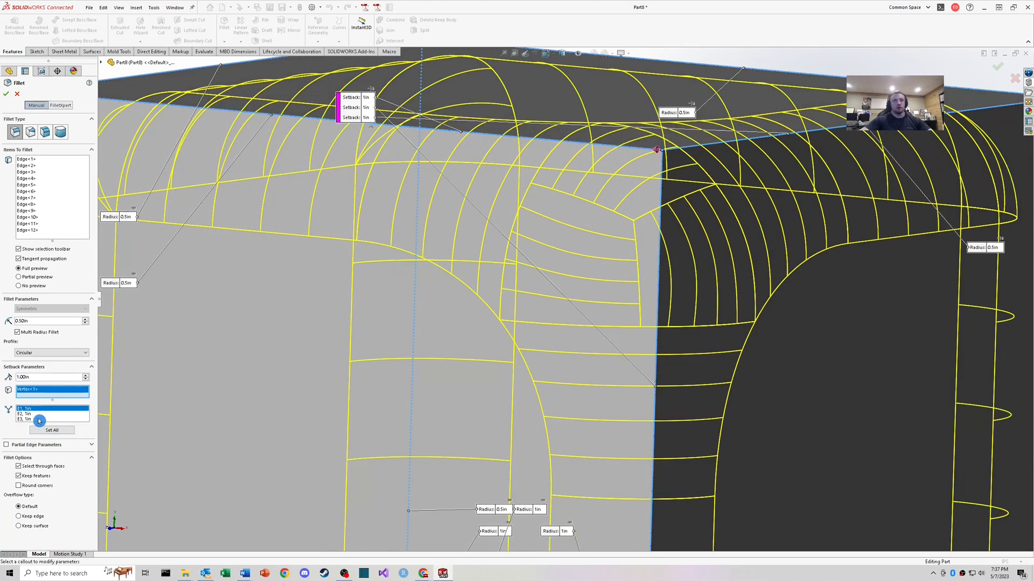
{"action": "left_click", "coordinate": [39, 420]}
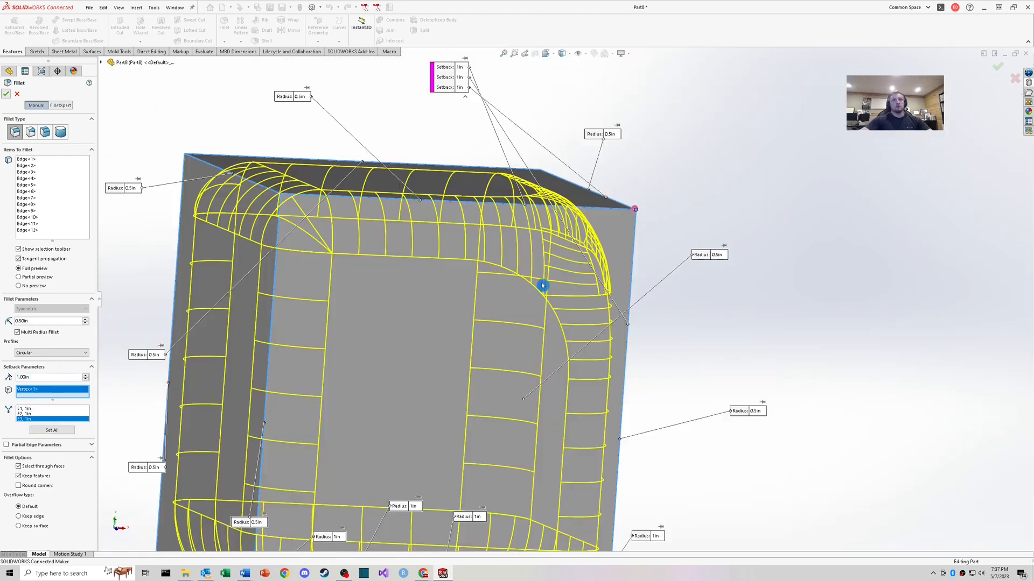
{"action": "key", "text": "Return"}
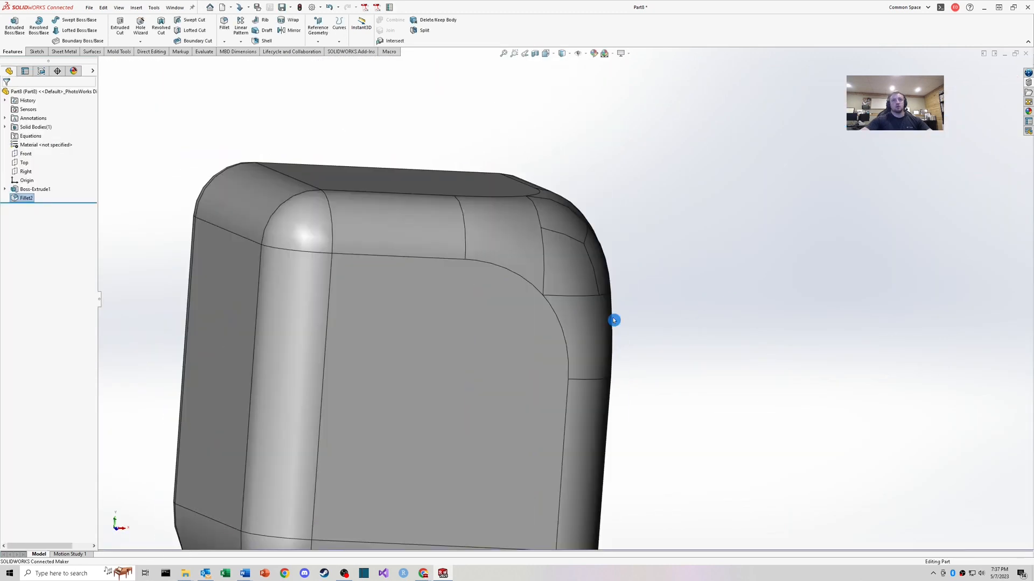
- View the block's front face straight on and check the distance from the setback's start point to the adjacent vertical edge
{"action": "left_click", "coordinate": [471, 337]}
{"action": "key", "text": "ctrl+8"}
{"action": "left_click", "coordinate": [809, 302]}
{"action": "scroll", "coordinate": [752, 185], "scroll_direction": "down", "scroll_amount": 3}
{"action": "scroll", "coordinate": [750, 181], "scroll_direction": "up", "scroll_amount": 4}
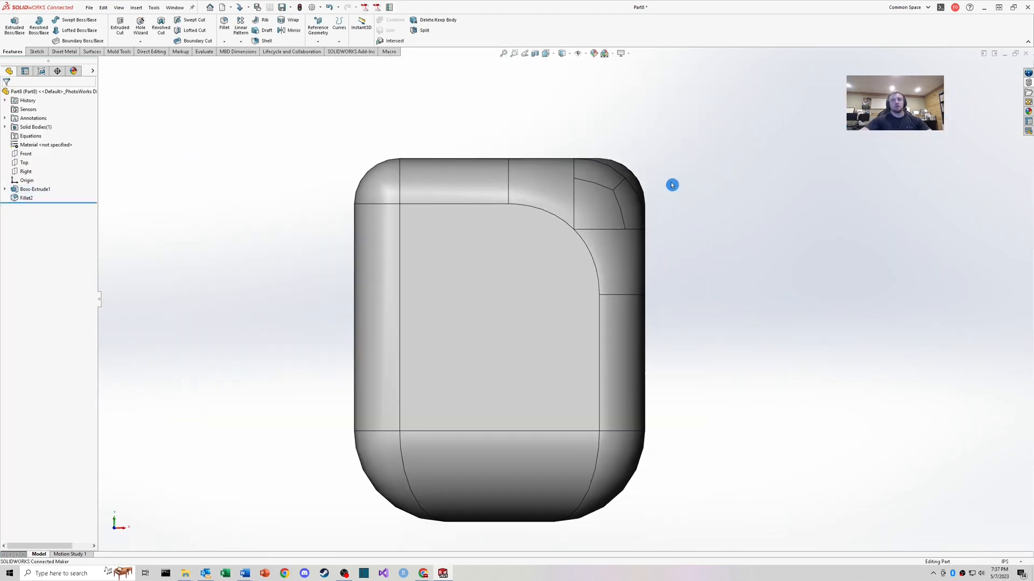
{"action": "scroll", "coordinate": [672, 185], "scroll_direction": "down", "scroll_amount": 4}
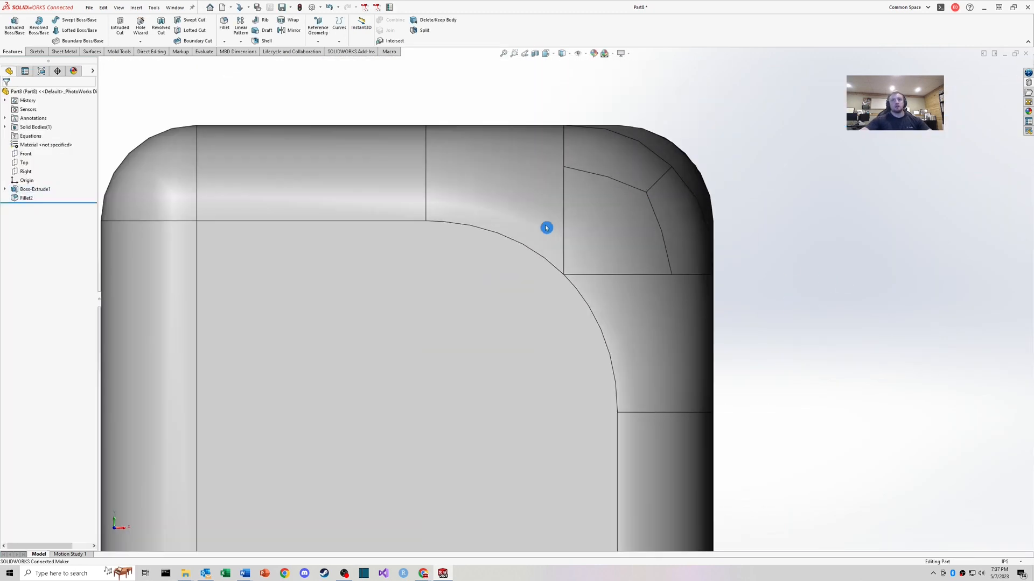
{"action": "left_click", "coordinate": [425, 221]}
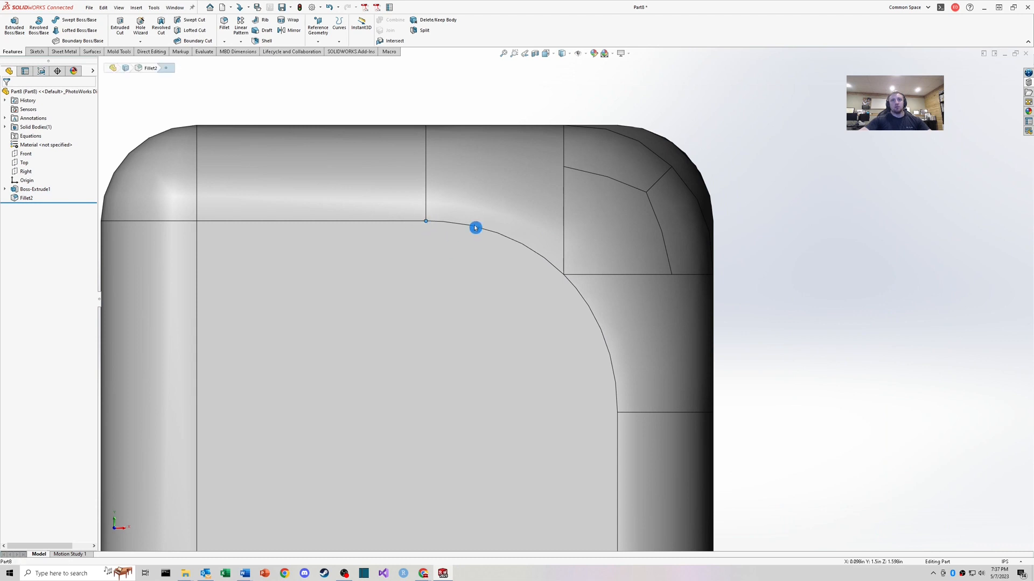
{"action": "left_click", "coordinate": [621, 431], "text": "ctrl"}
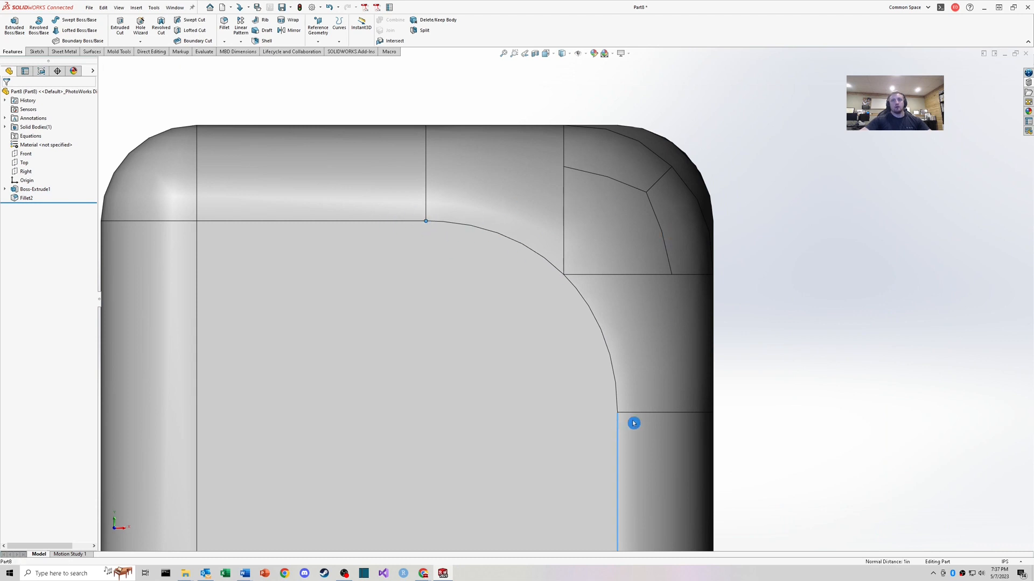
{"action": "scroll", "coordinate": [646, 410], "scroll_direction": "up", "scroll_amount": 3}
{"action": "scroll", "coordinate": [551, 344], "scroll_direction": "down", "scroll_amount": 4}
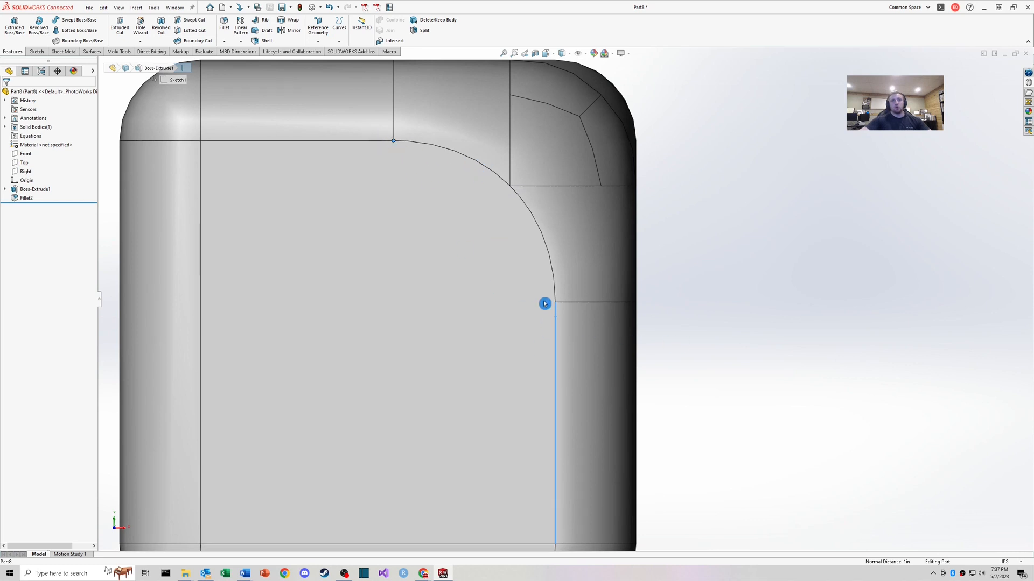
- Measure between the setback's upper start vertex and the front face's adjacent vertical edge with the Measure tool
{"action": "left_click", "coordinate": [722, 343]}
{"action": "right_click_drag", "start_coordinate": [755, 390], "coordinate": [753, 372]}
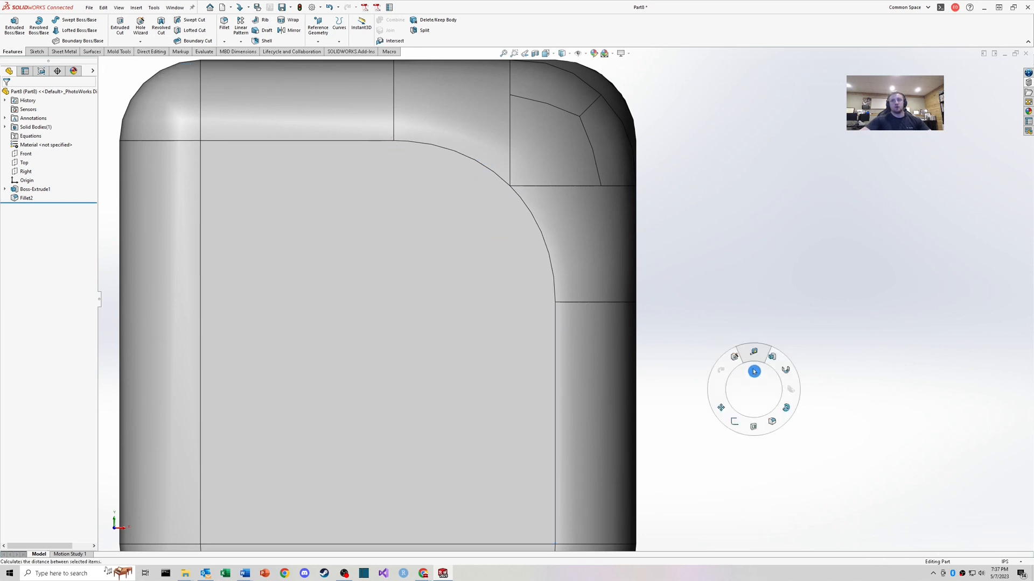
{"action": "left_click", "coordinate": [395, 142]}
{"action": "left_click", "coordinate": [557, 331]}
{"action": "scroll", "coordinate": [560, 334], "scroll_direction": "up", "scroll_amount": 3}
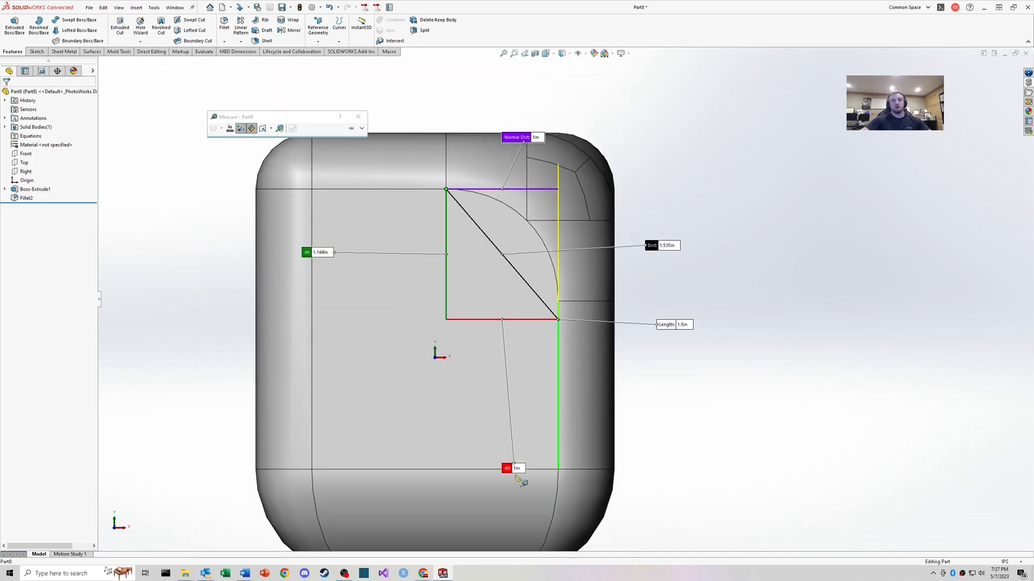